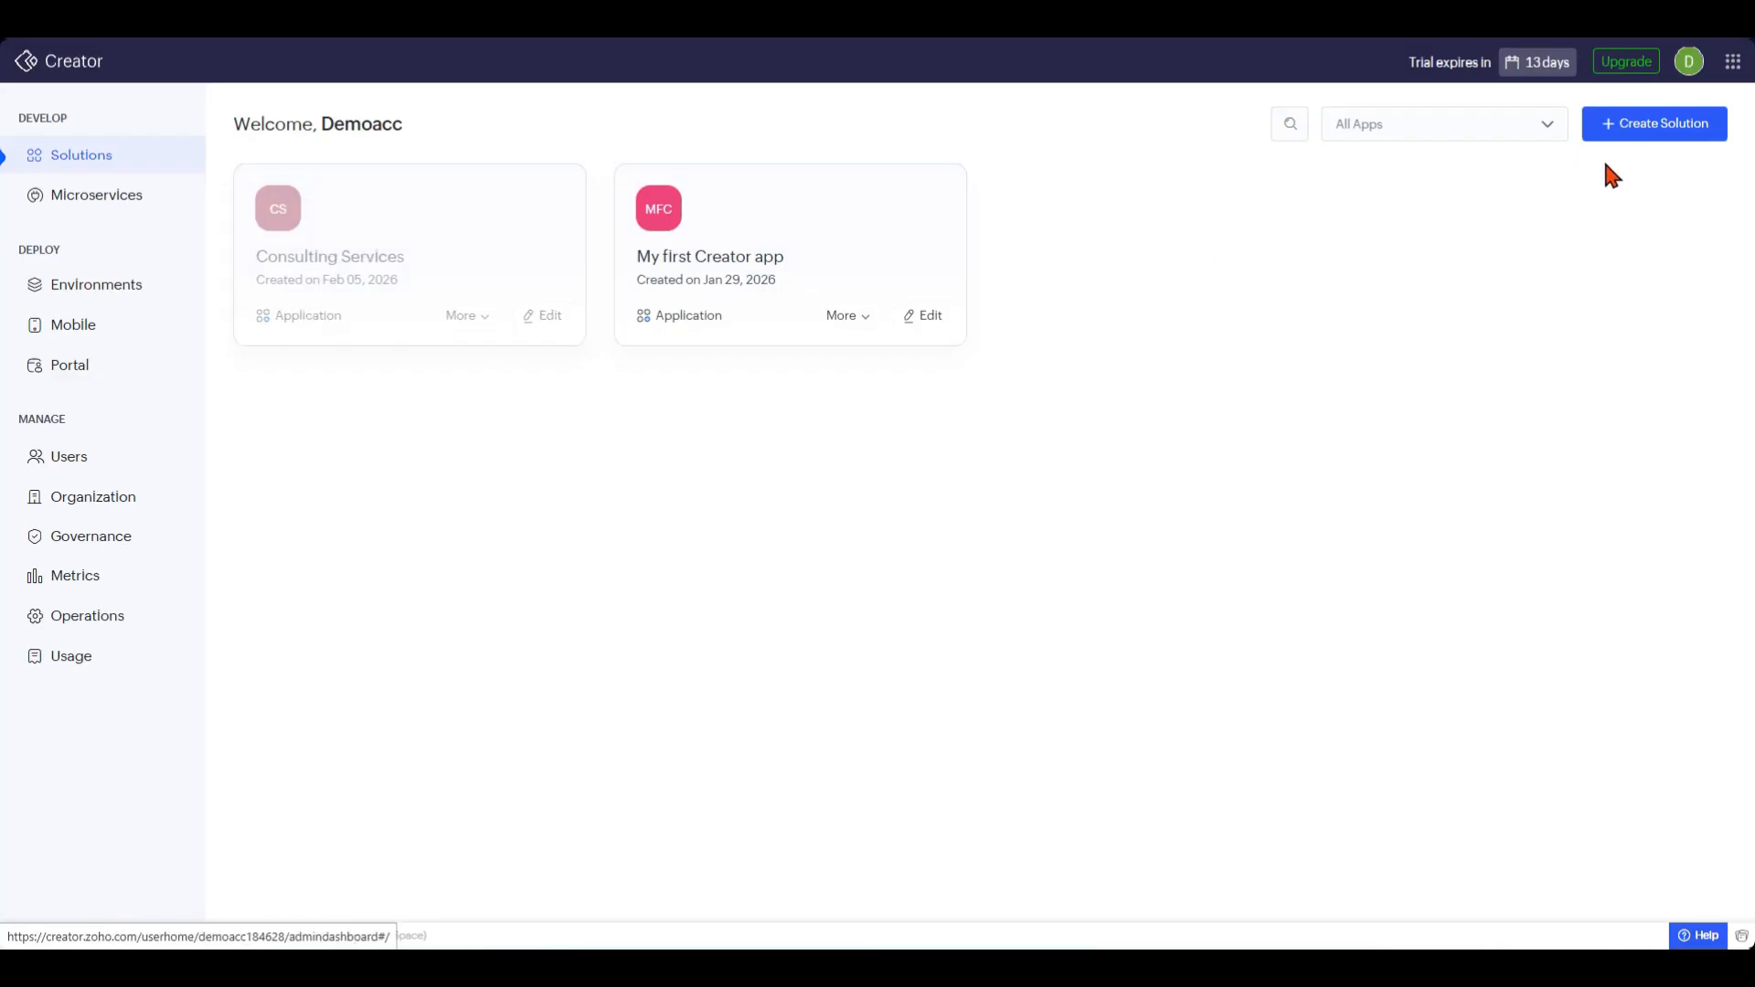
# Start a new application and examine the Zia, gallery and file import creation options.
pyautogui.click(1659, 128)
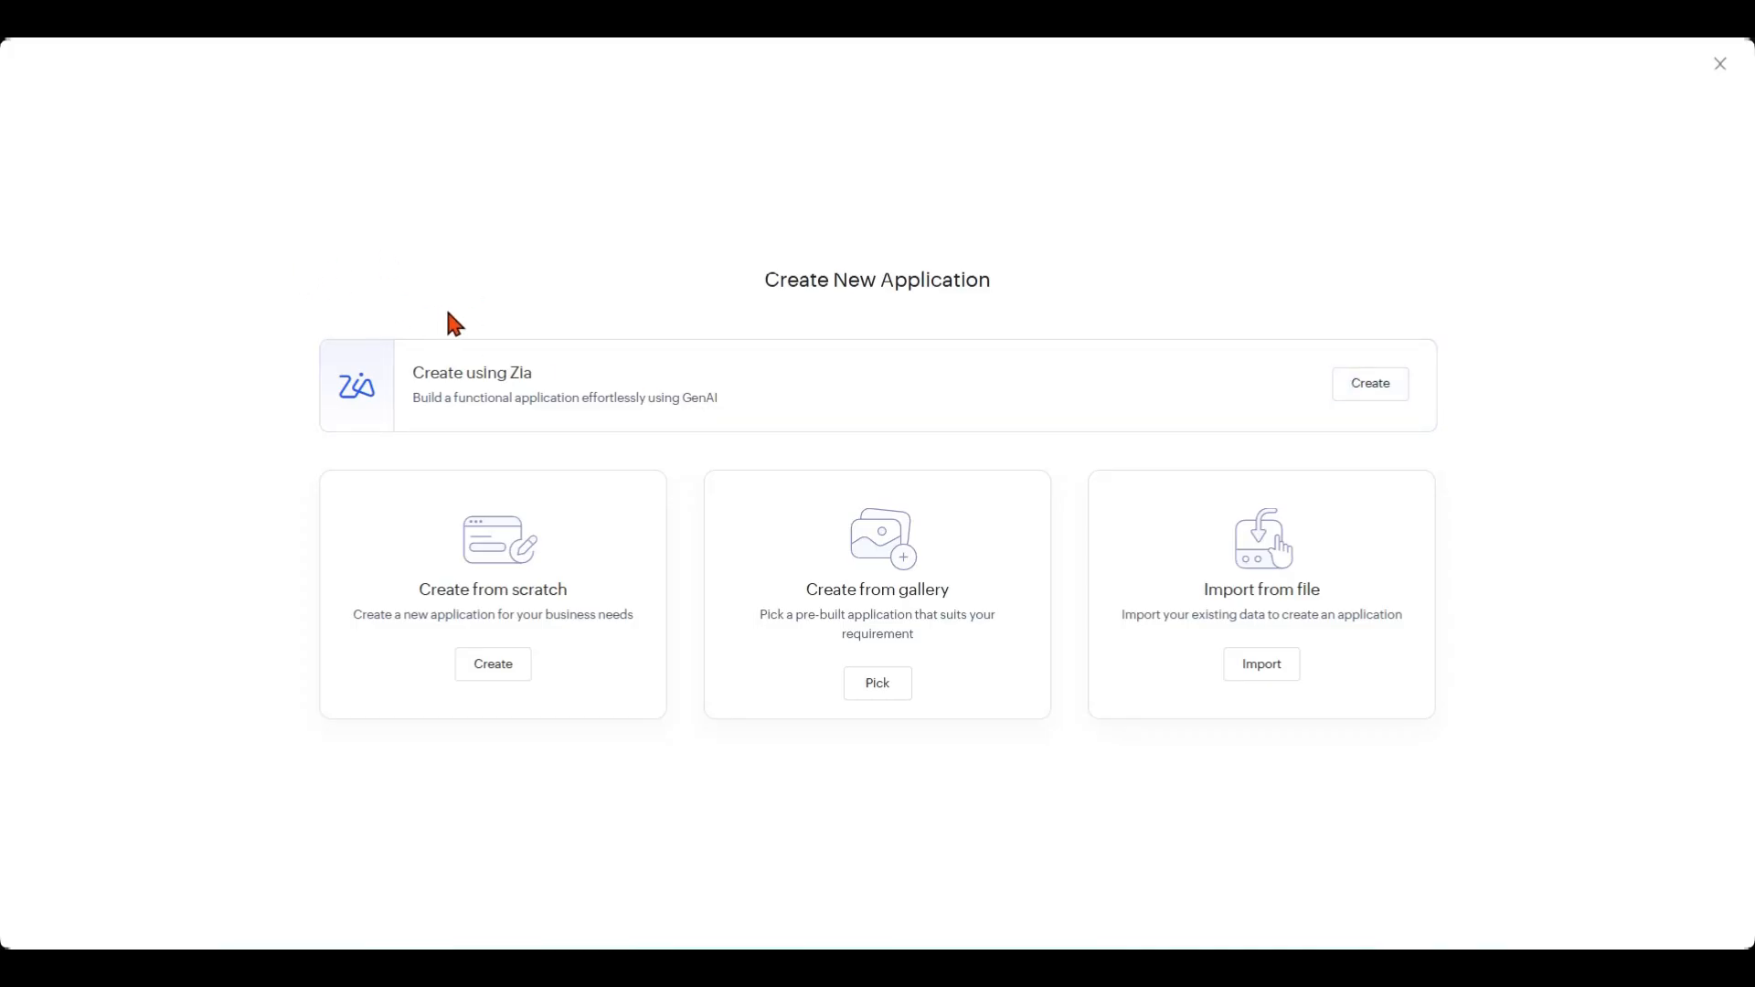
pyautogui.click(502, 391)
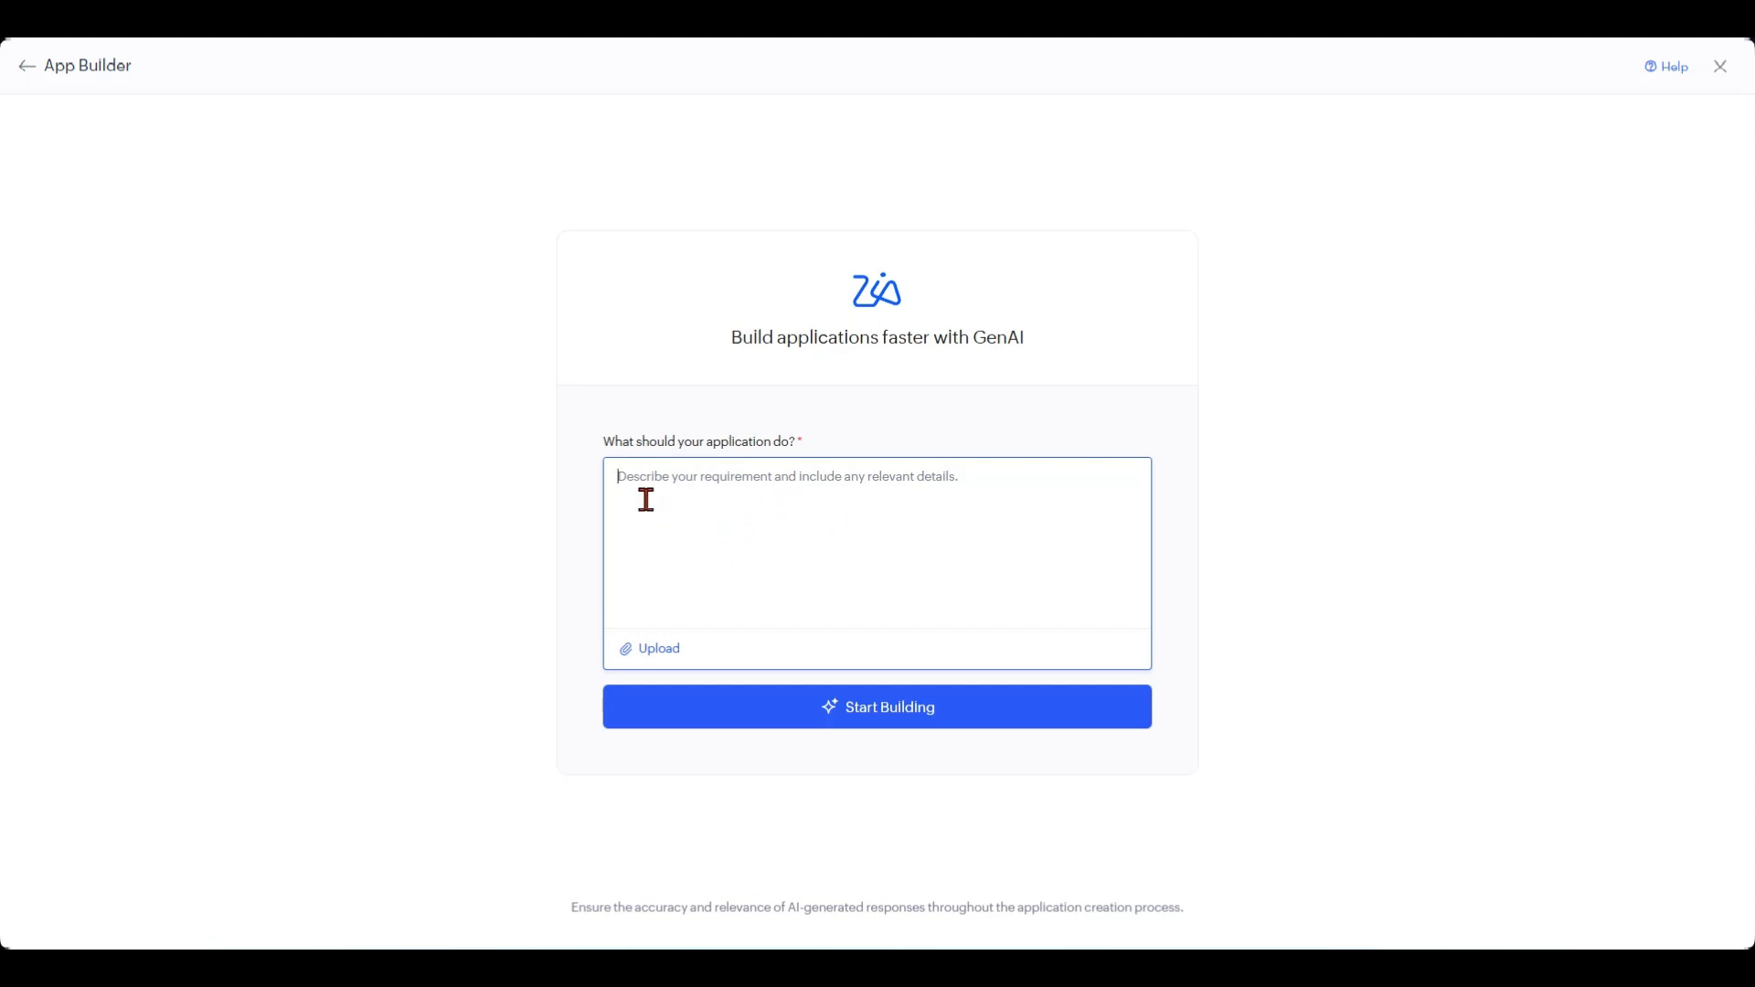
pyautogui.click(678, 526)
pyautogui.click(439, 312)
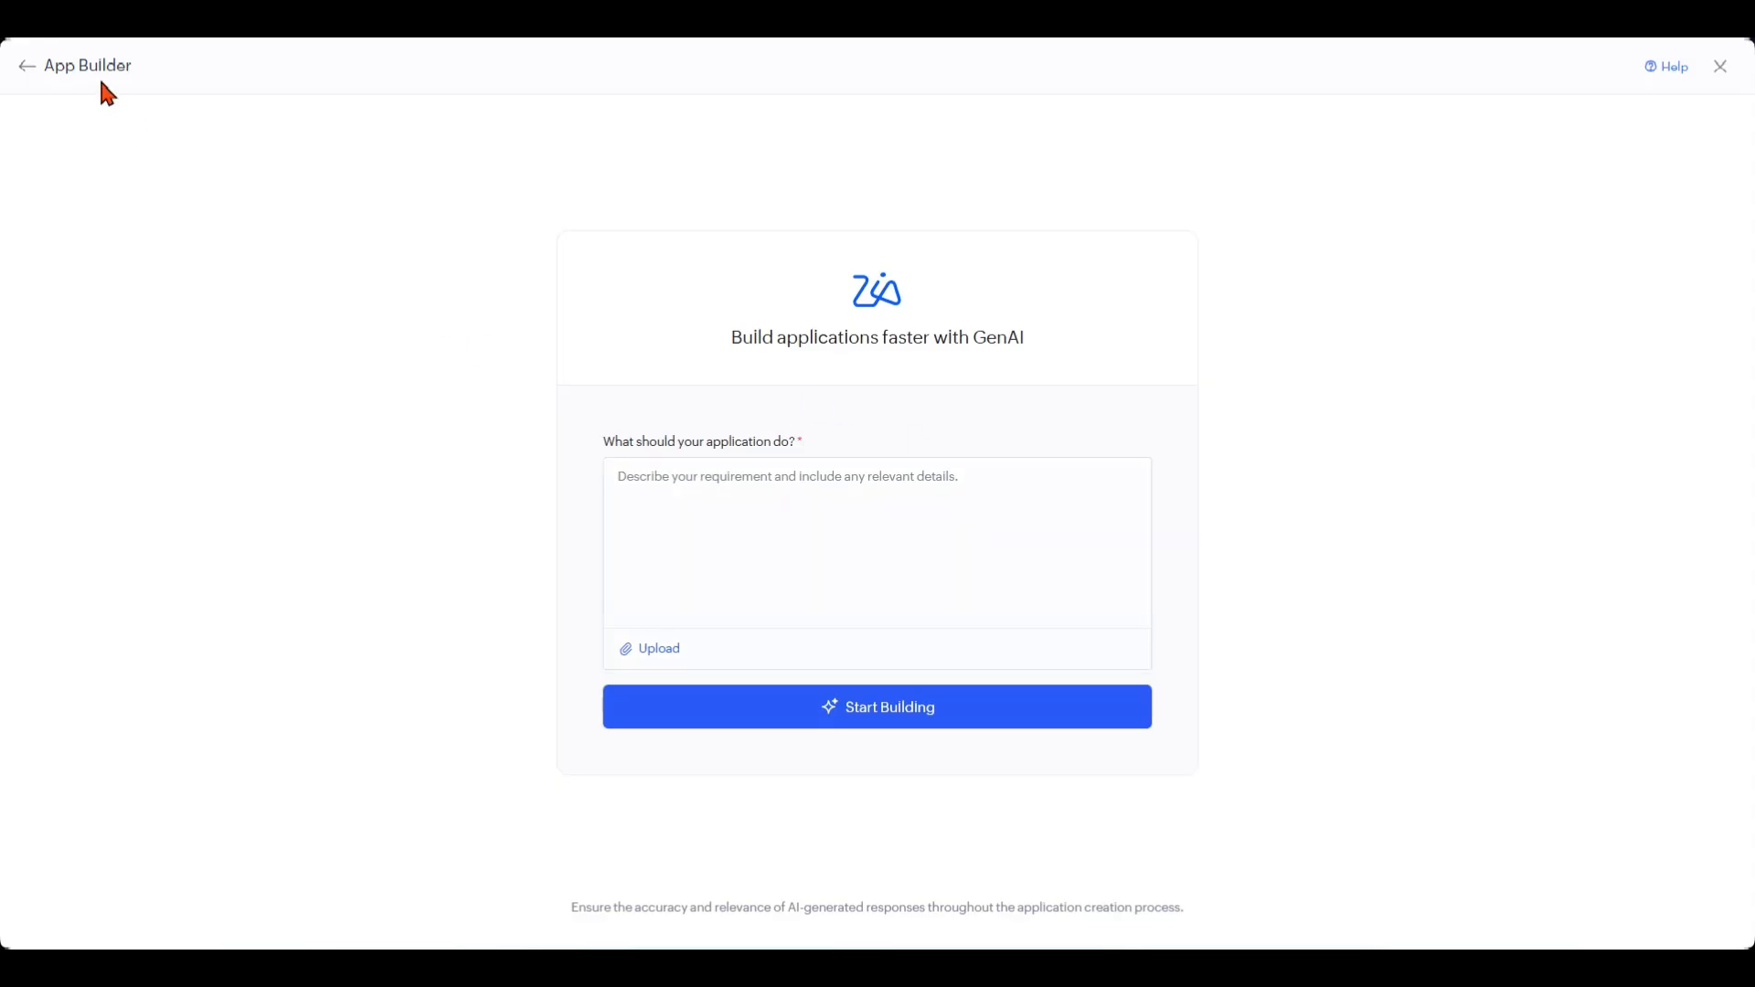
pyautogui.click(27, 70)
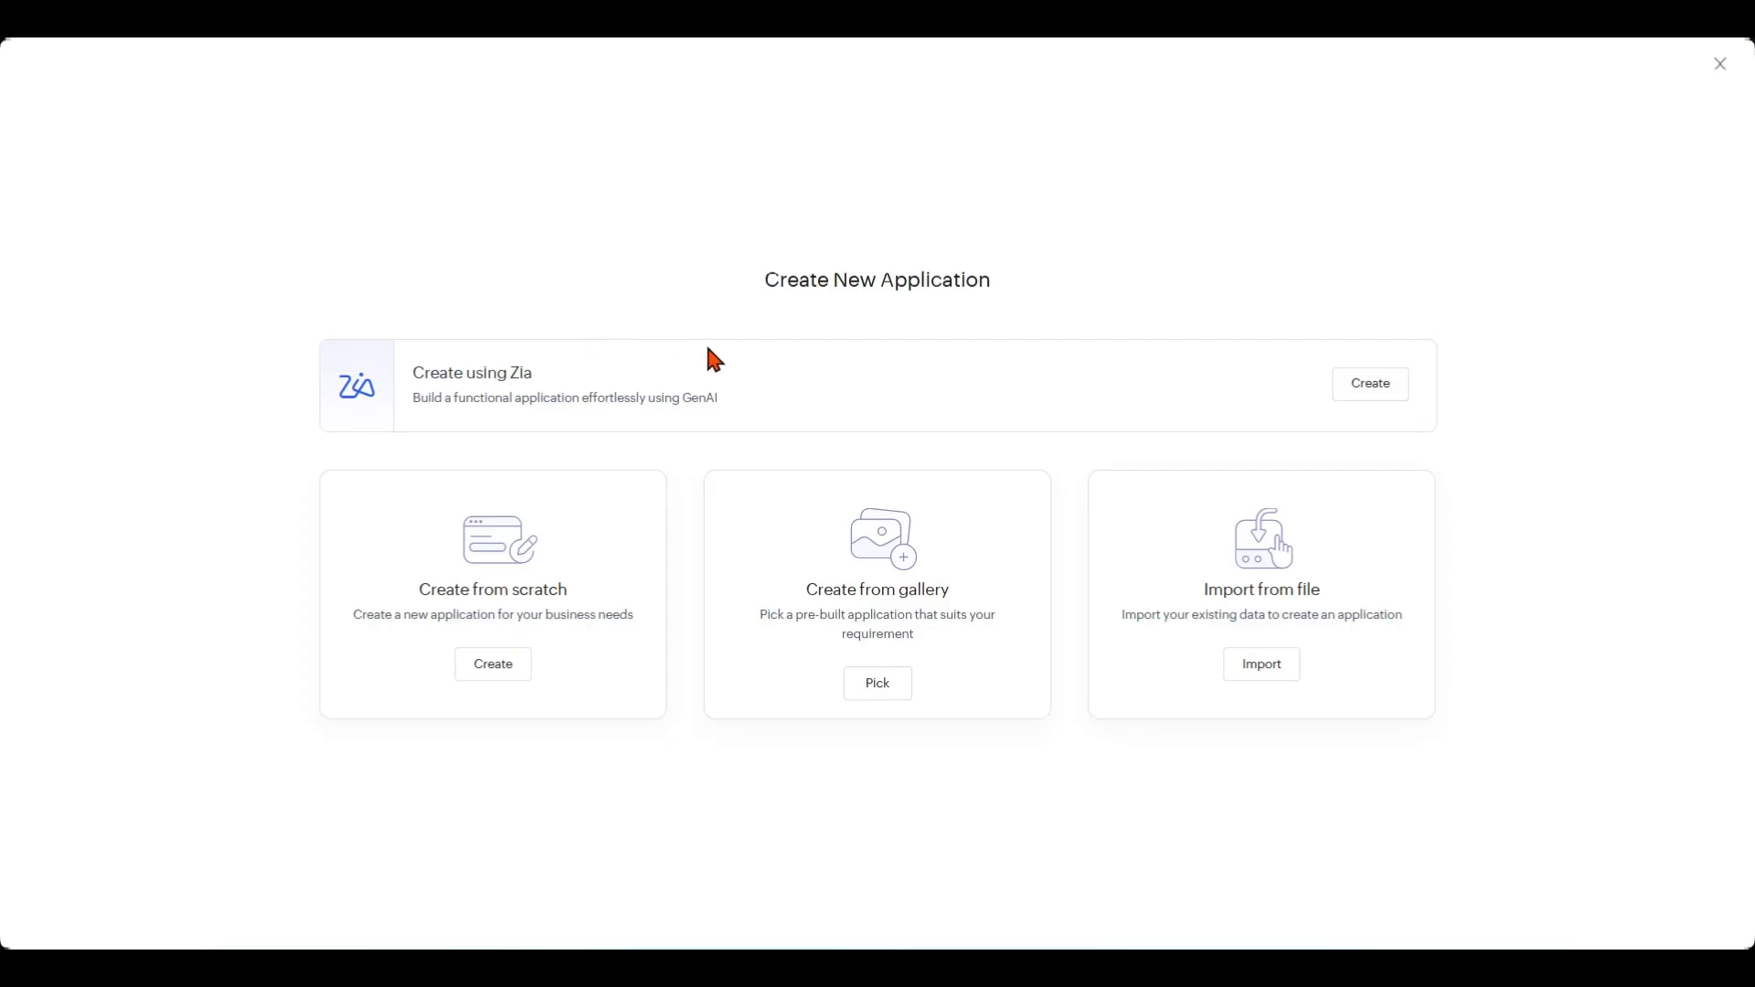
pyautogui.click(894, 672)
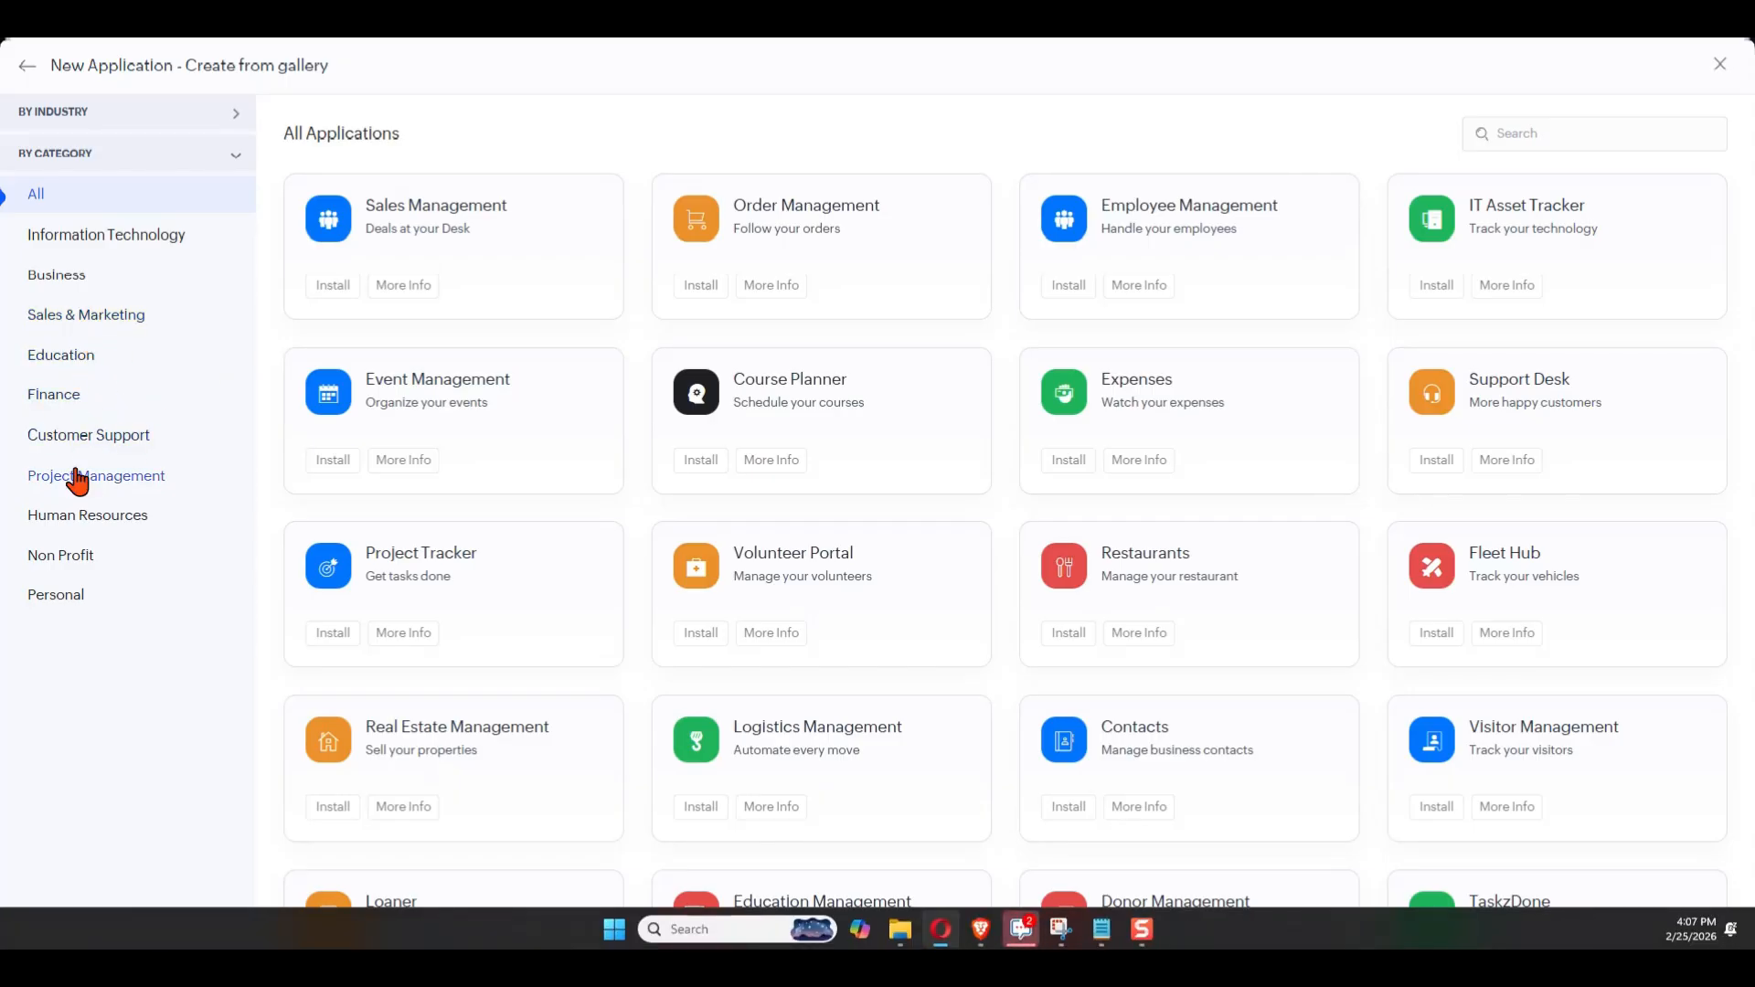
pyautogui.click(22, 68)
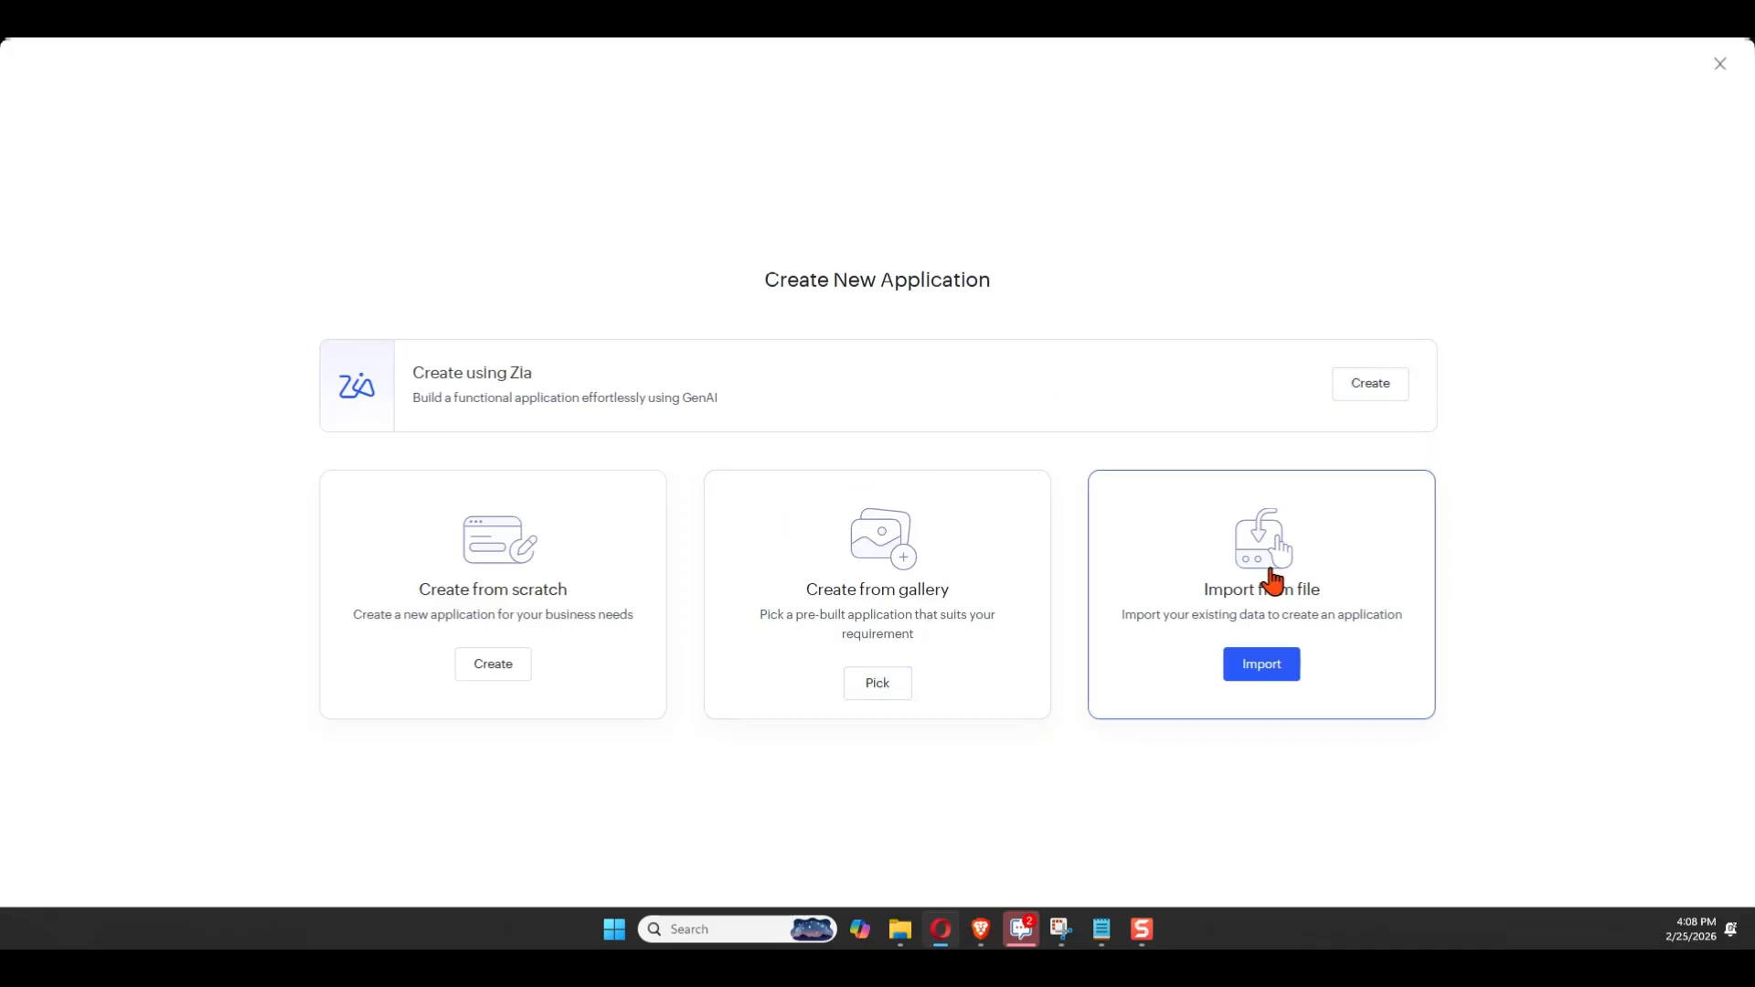
pyautogui.click(1262, 570)
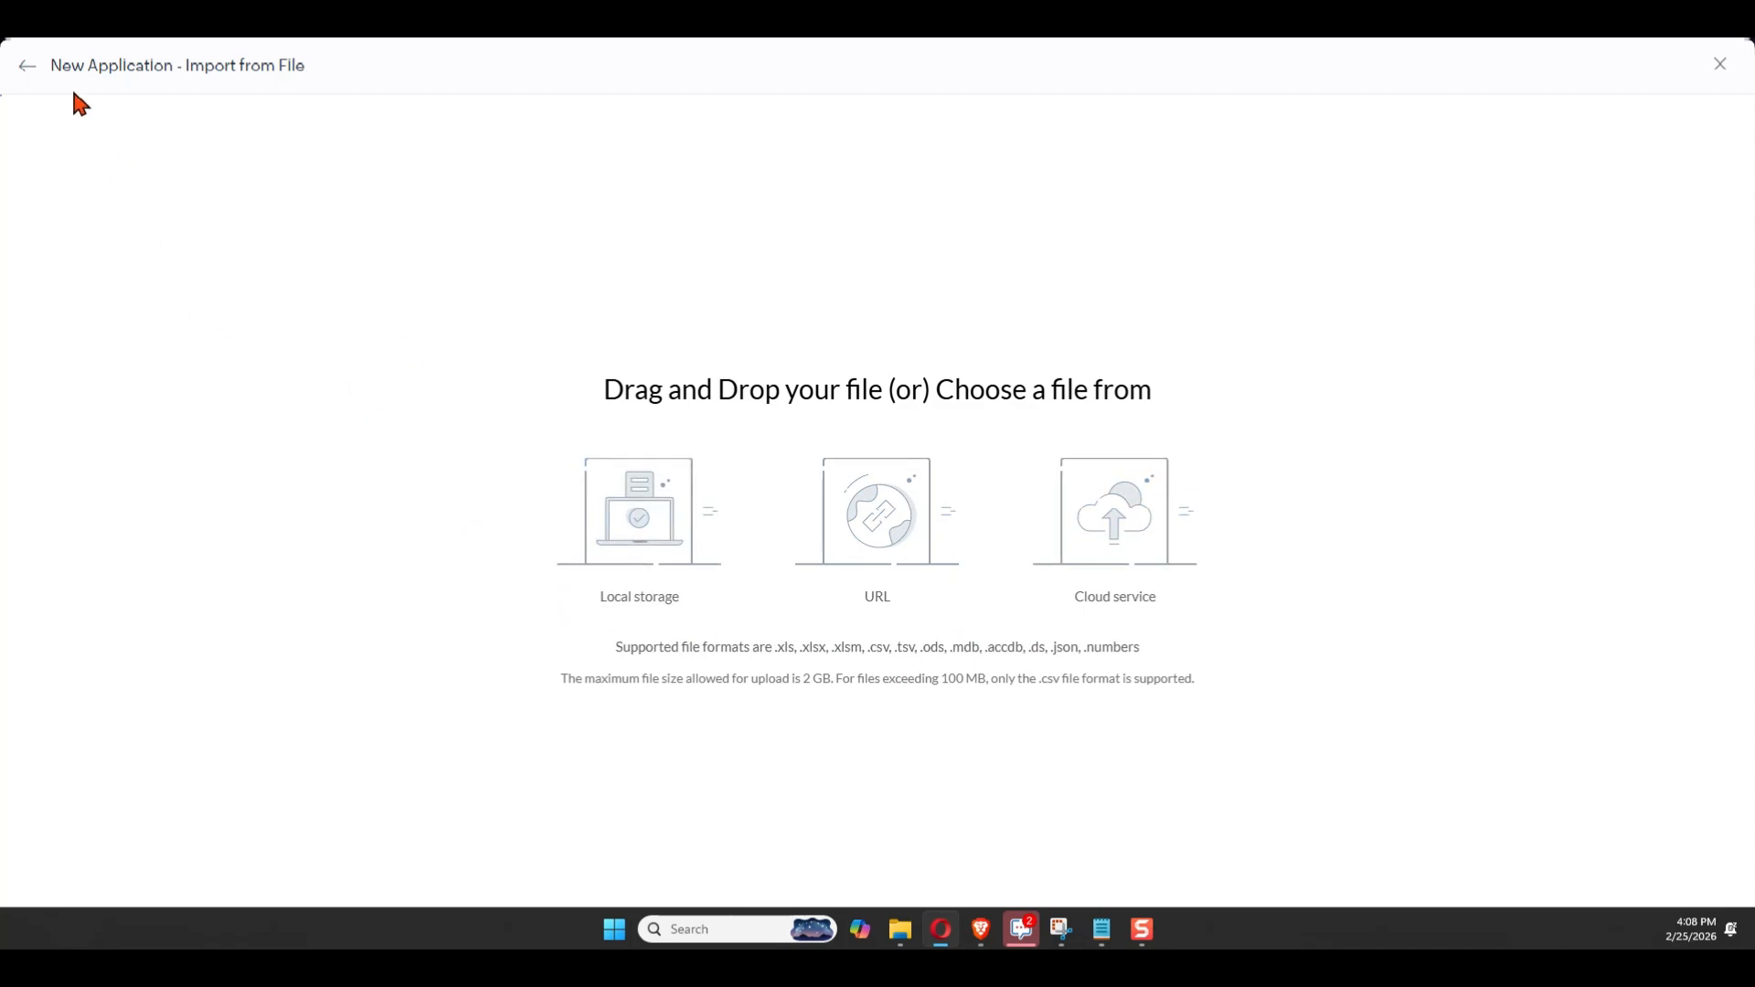
pyautogui.click(28, 66)
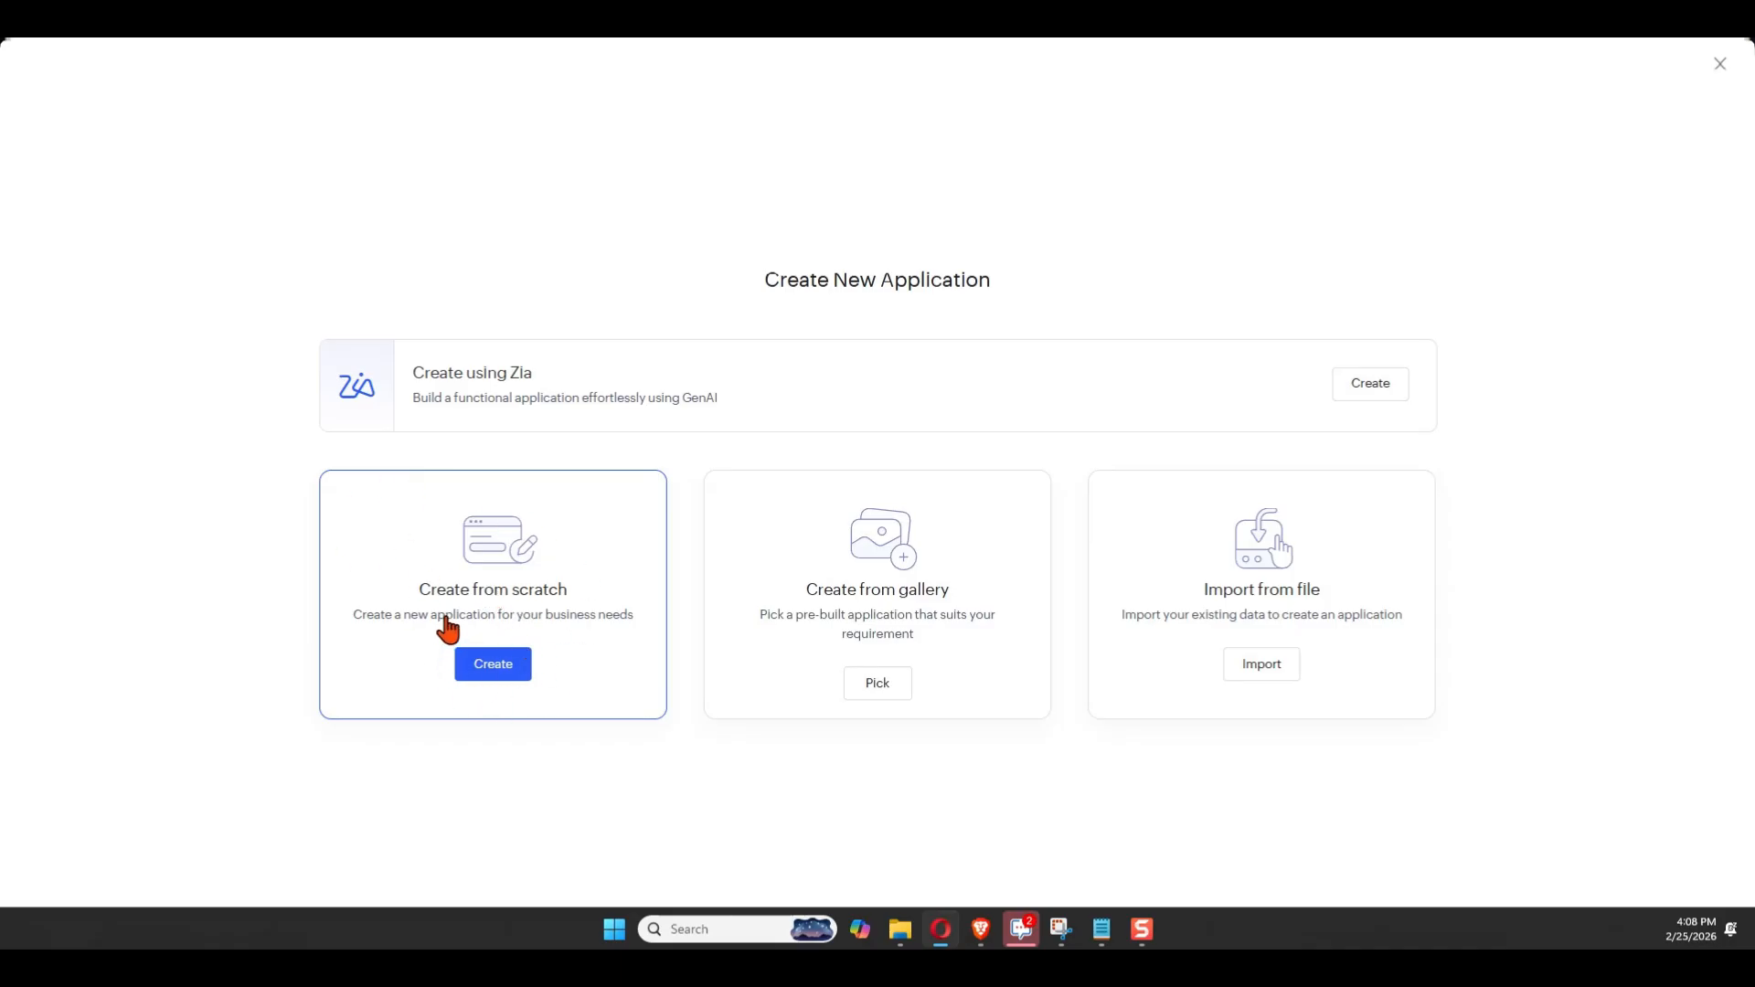
# Create an application from scratch named "Real Estate Lead Tracker".
pyautogui.click(490, 664)
pyautogui.write('Real Estate Lead Tracker')
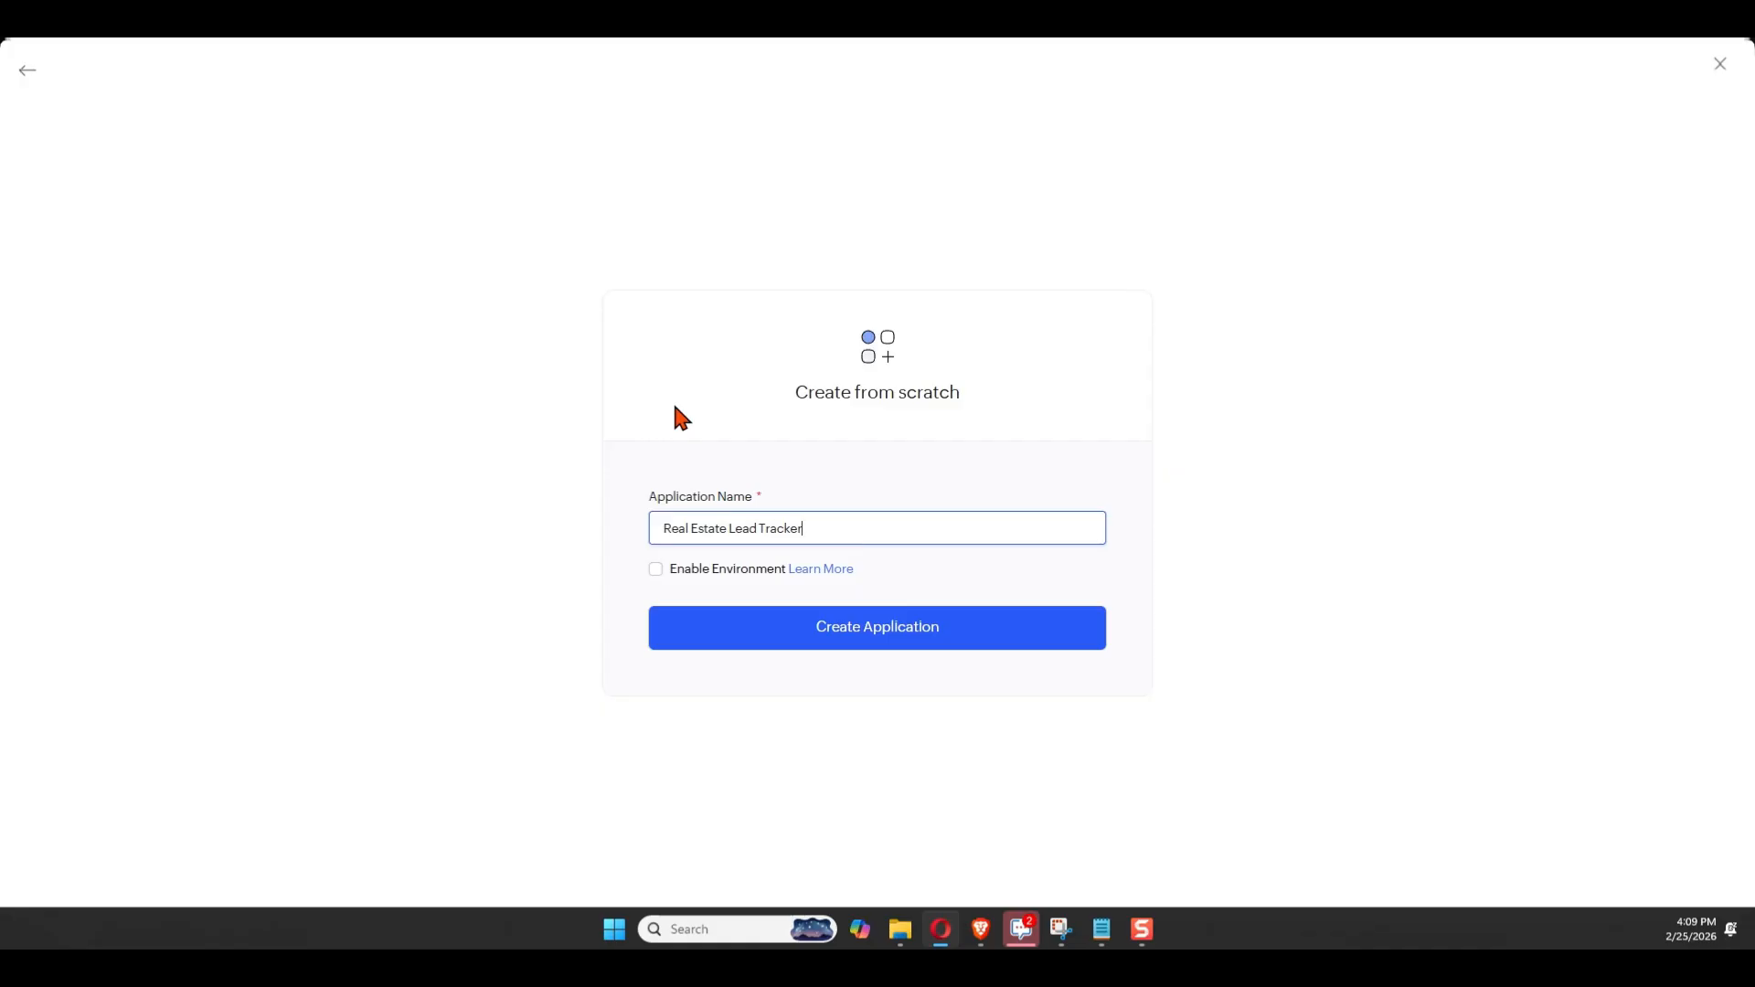
pyautogui.click(827, 627)
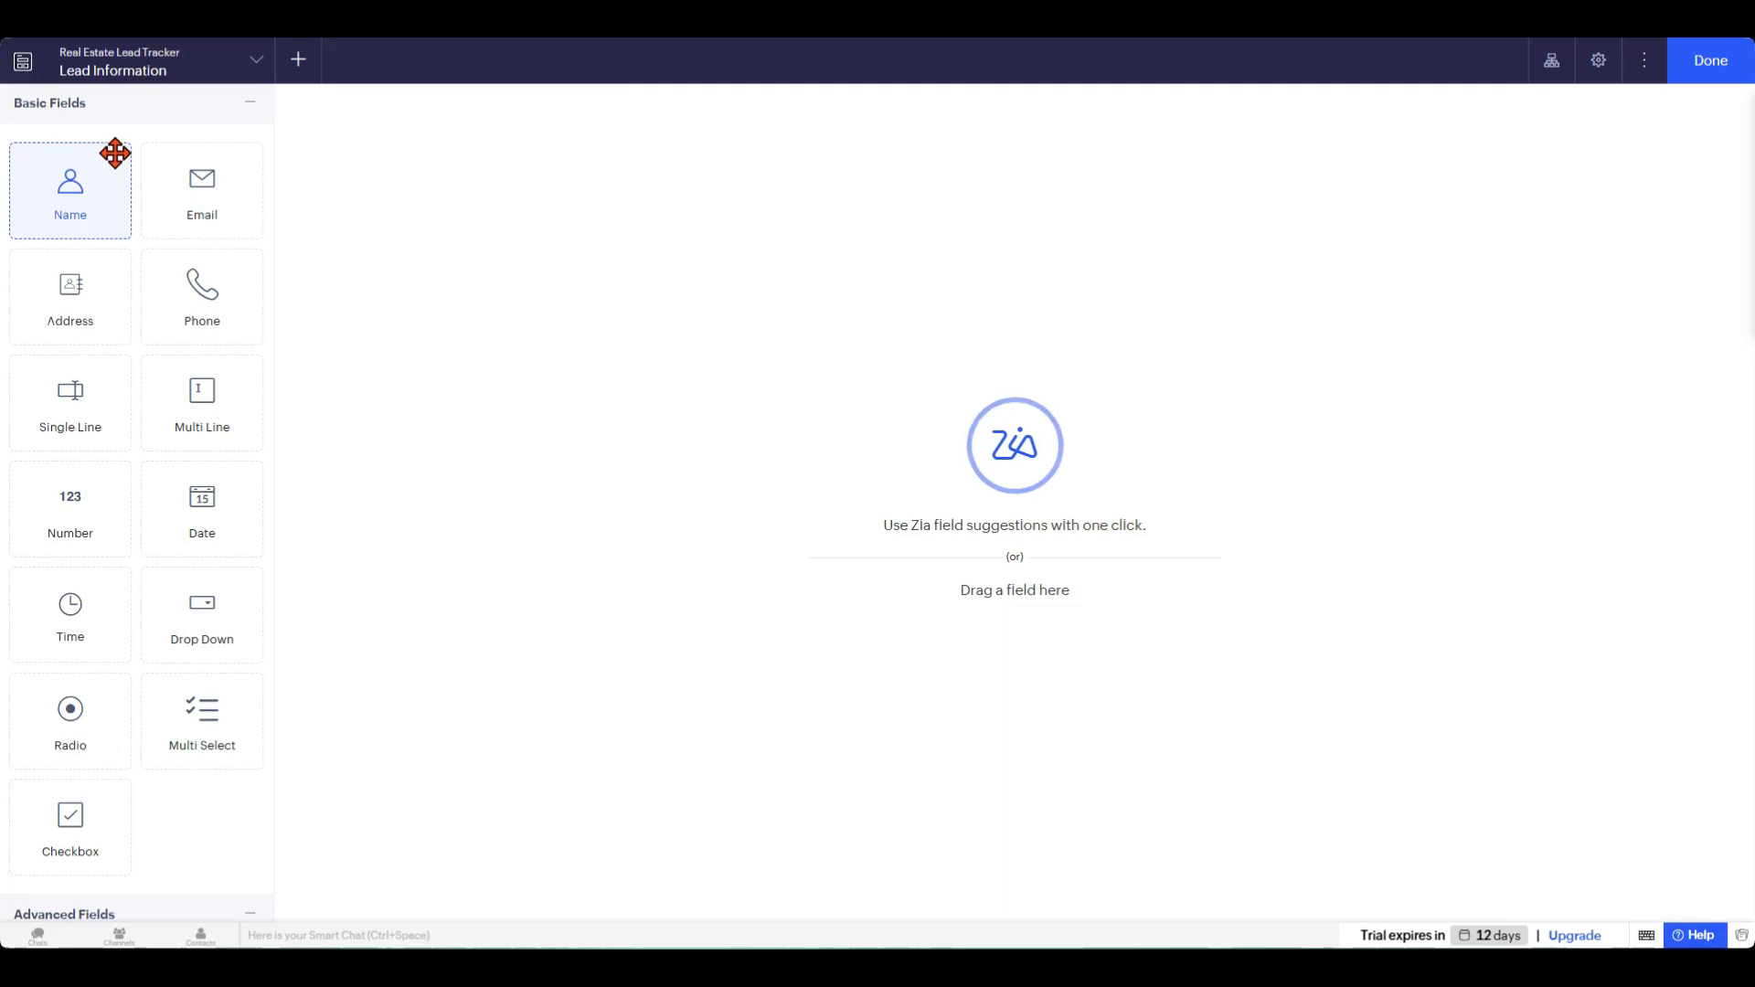
pyautogui.click(151, 119)
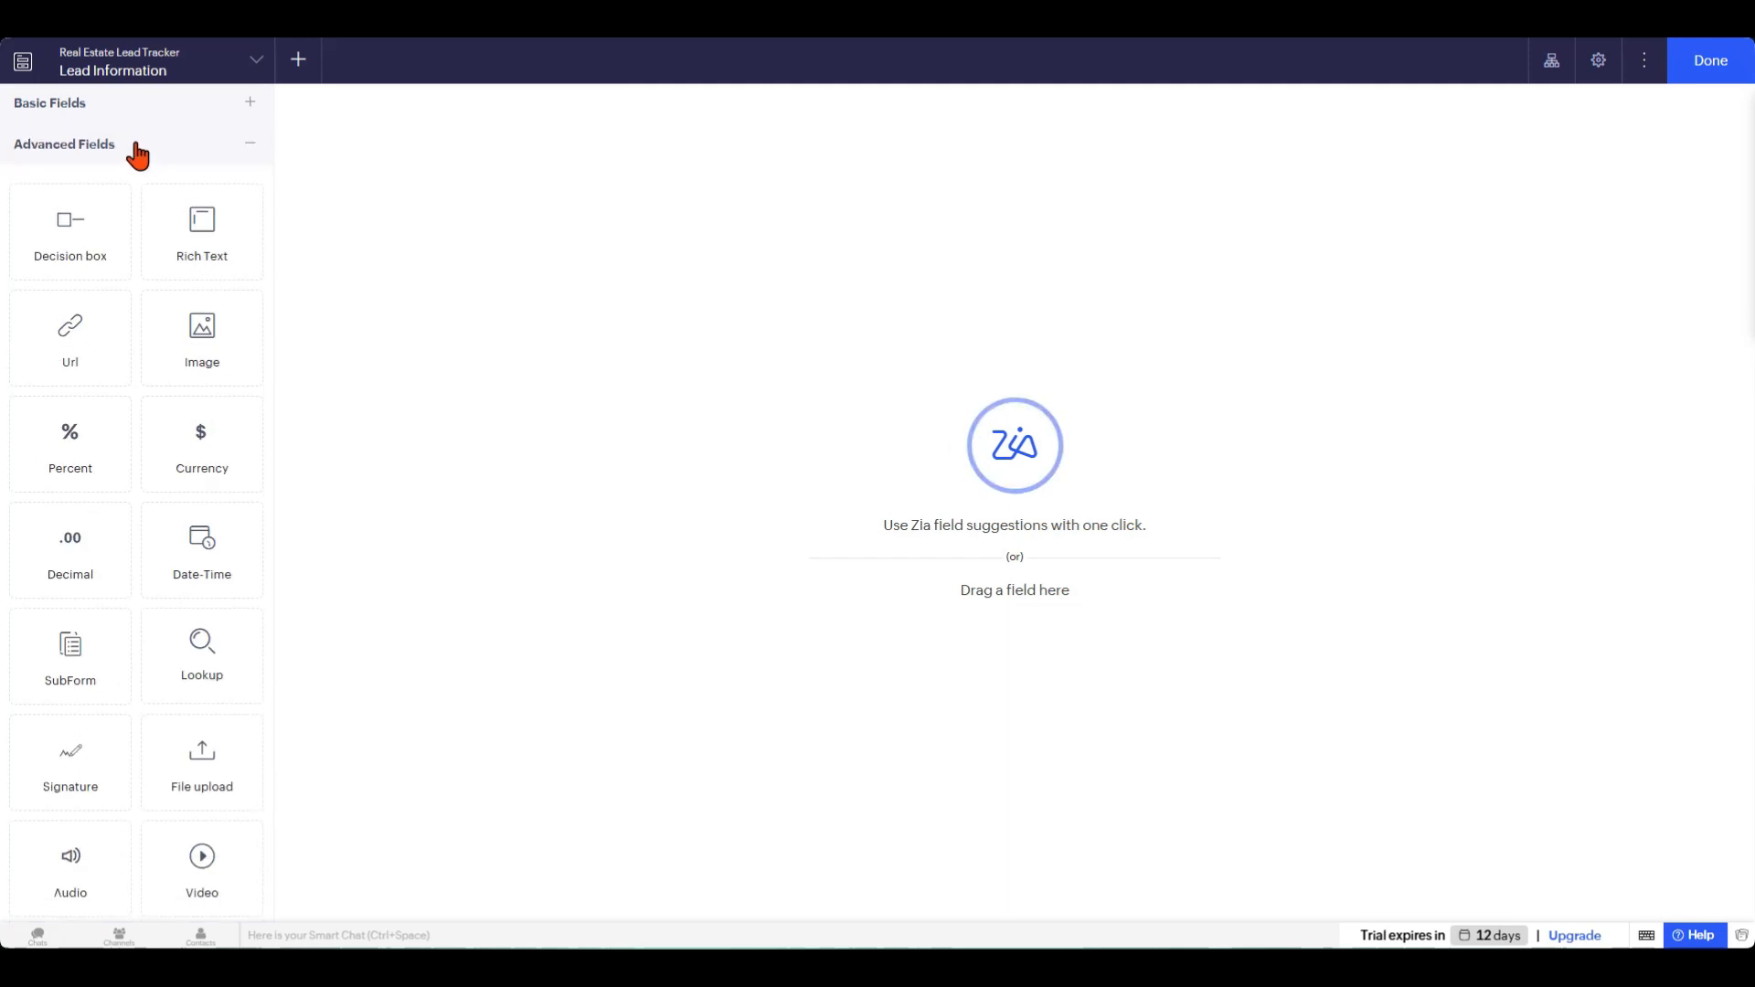
pyautogui.click(128, 153)
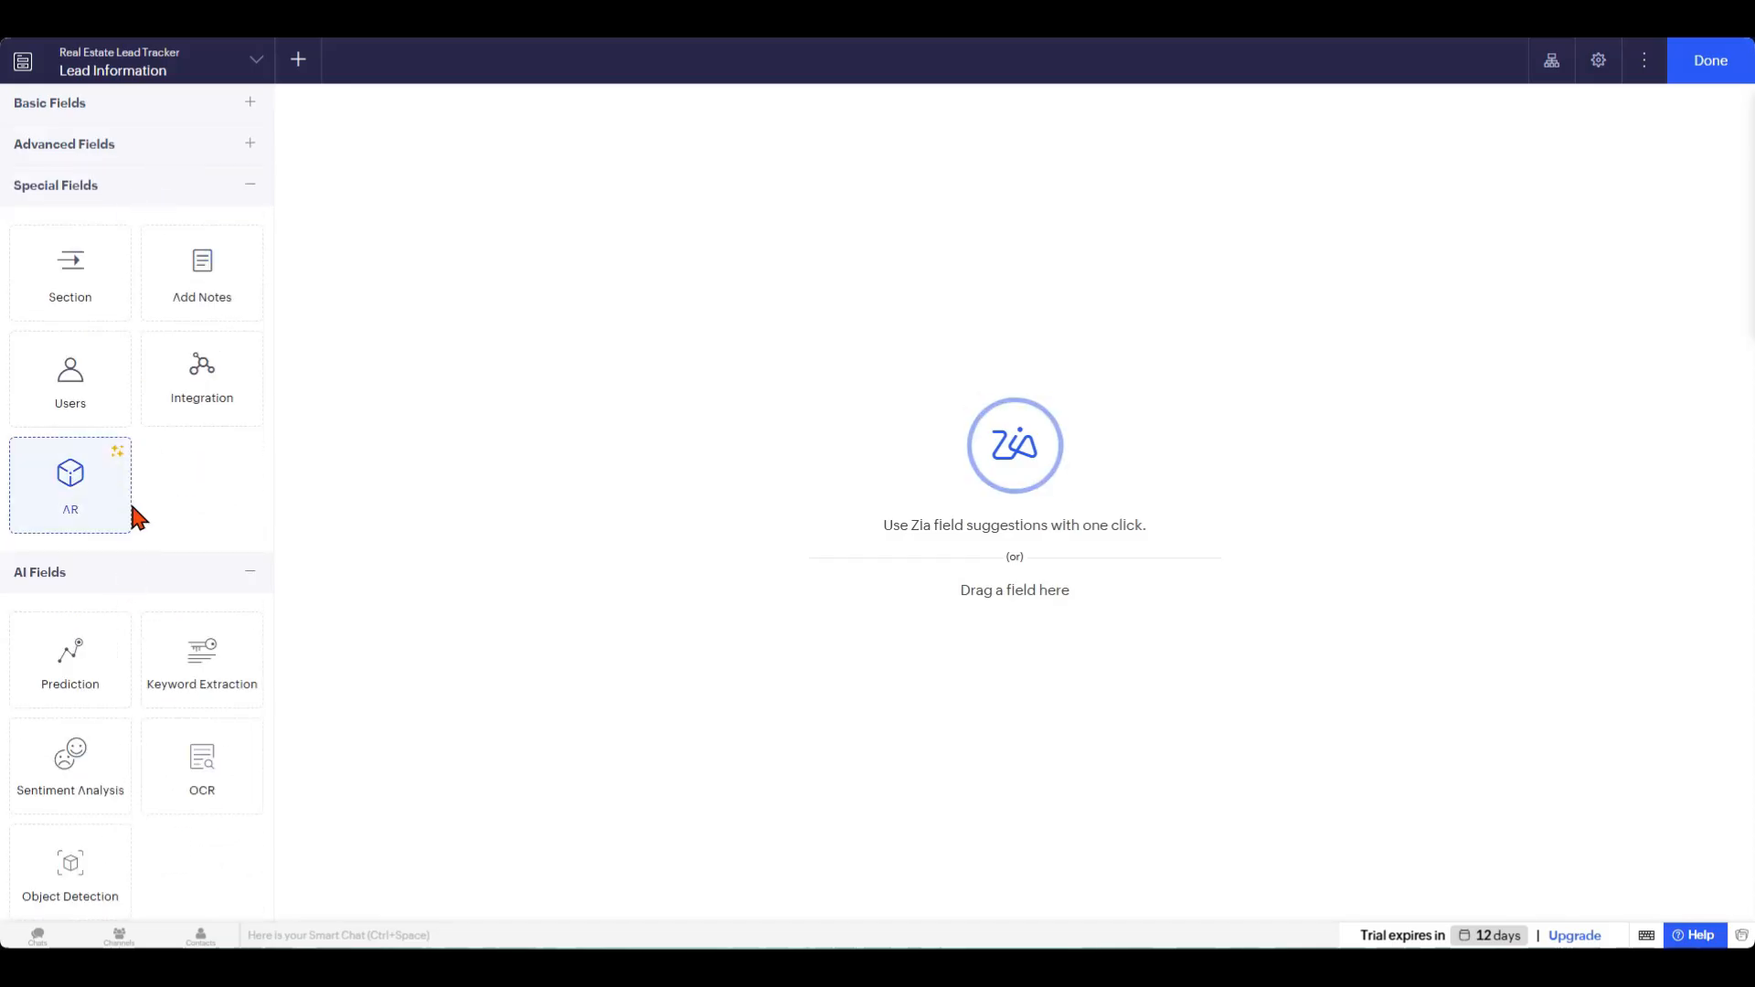
pyautogui.click(127, 167)
pyautogui.click(127, 107)
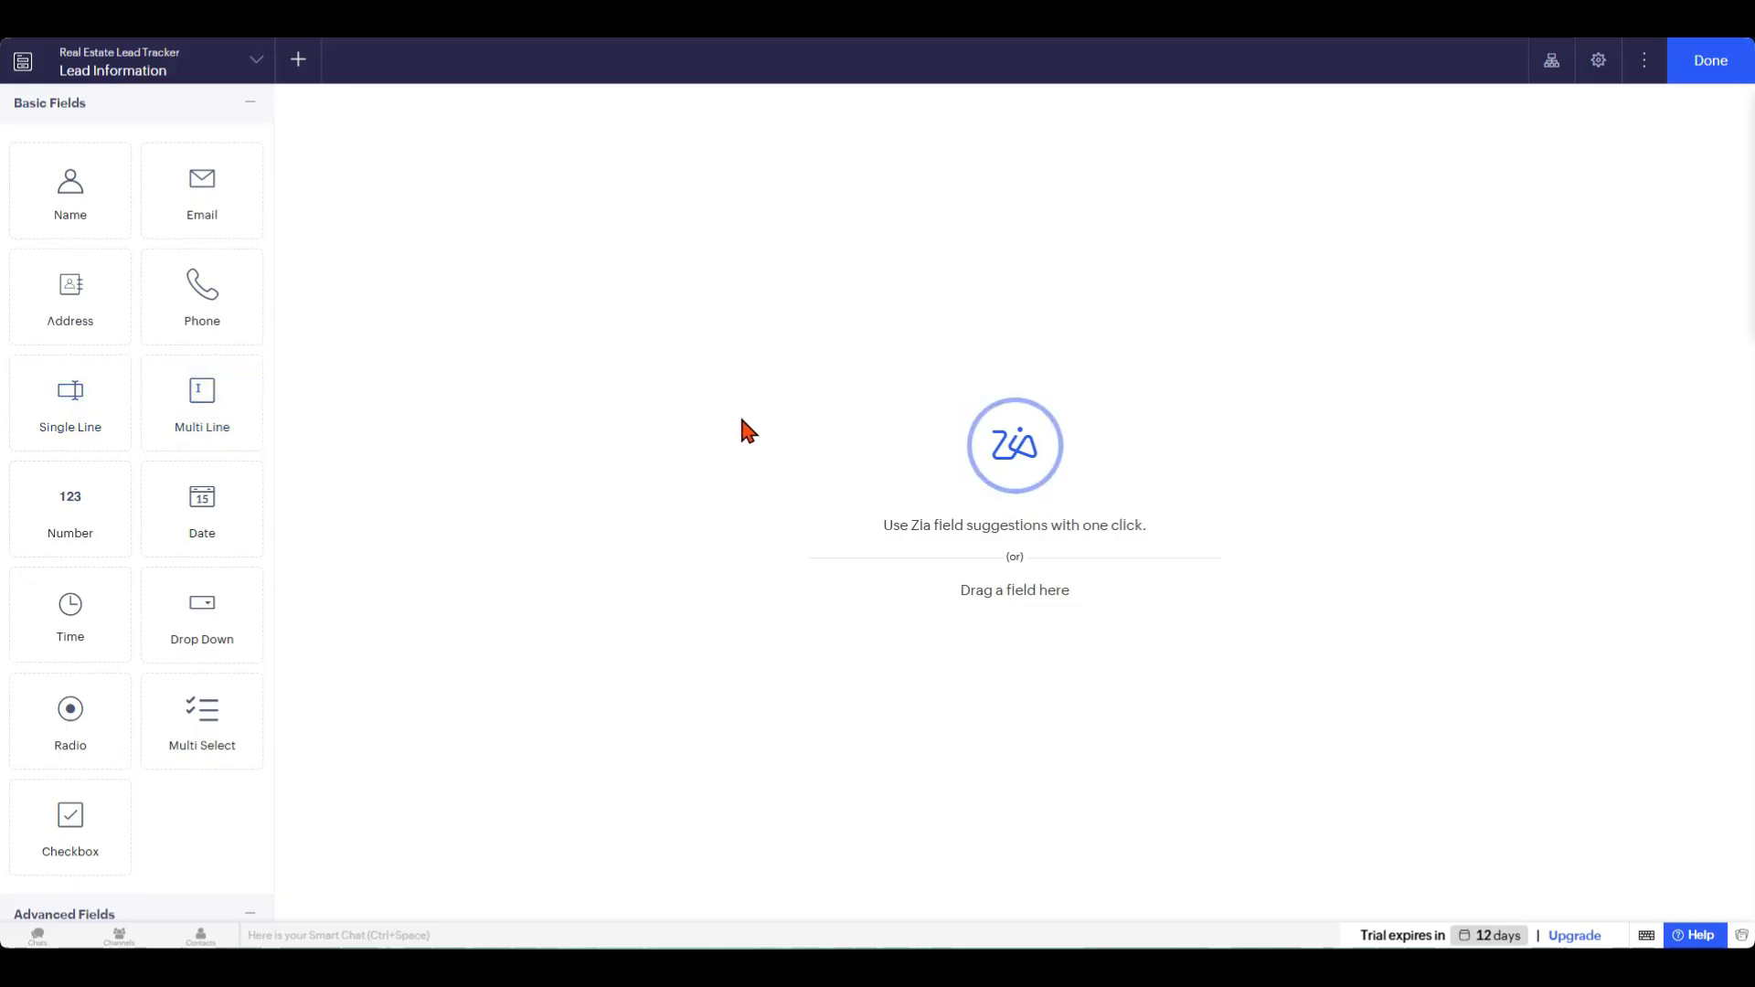
# Add the Contact Email and Contact Phone fields to the Lead Information form from Zia's field suggestions.
pyautogui.click(1013, 462)
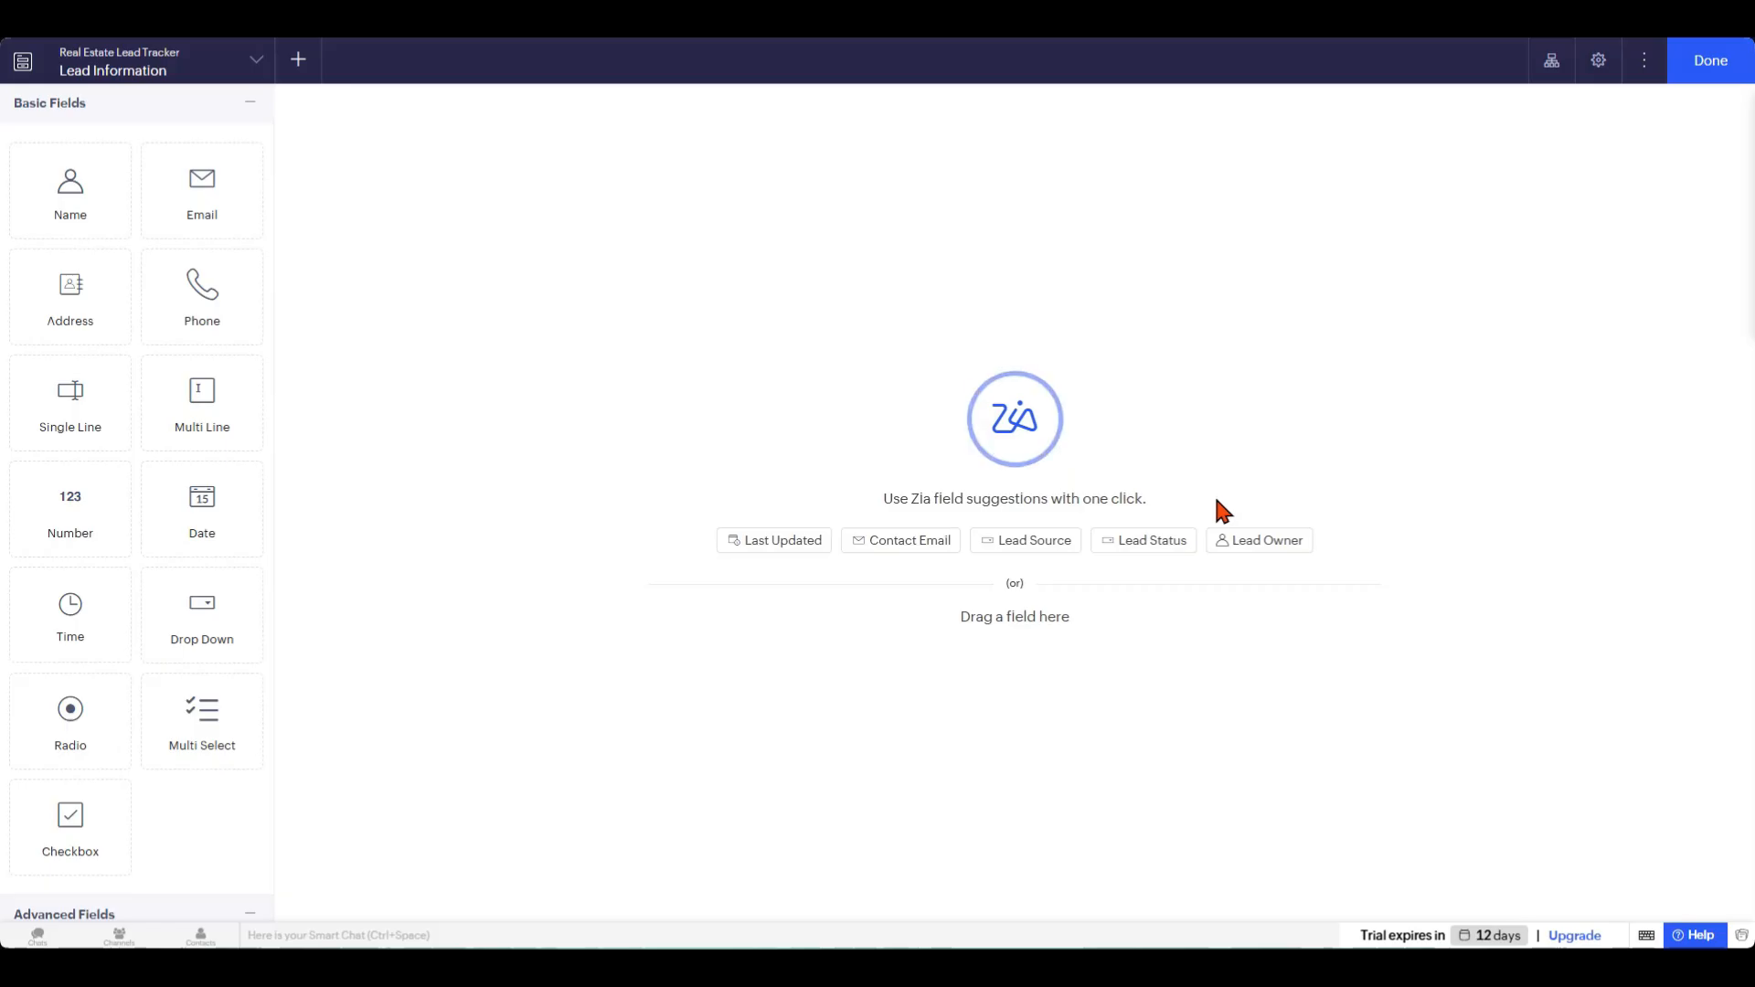
pyautogui.click(889, 544)
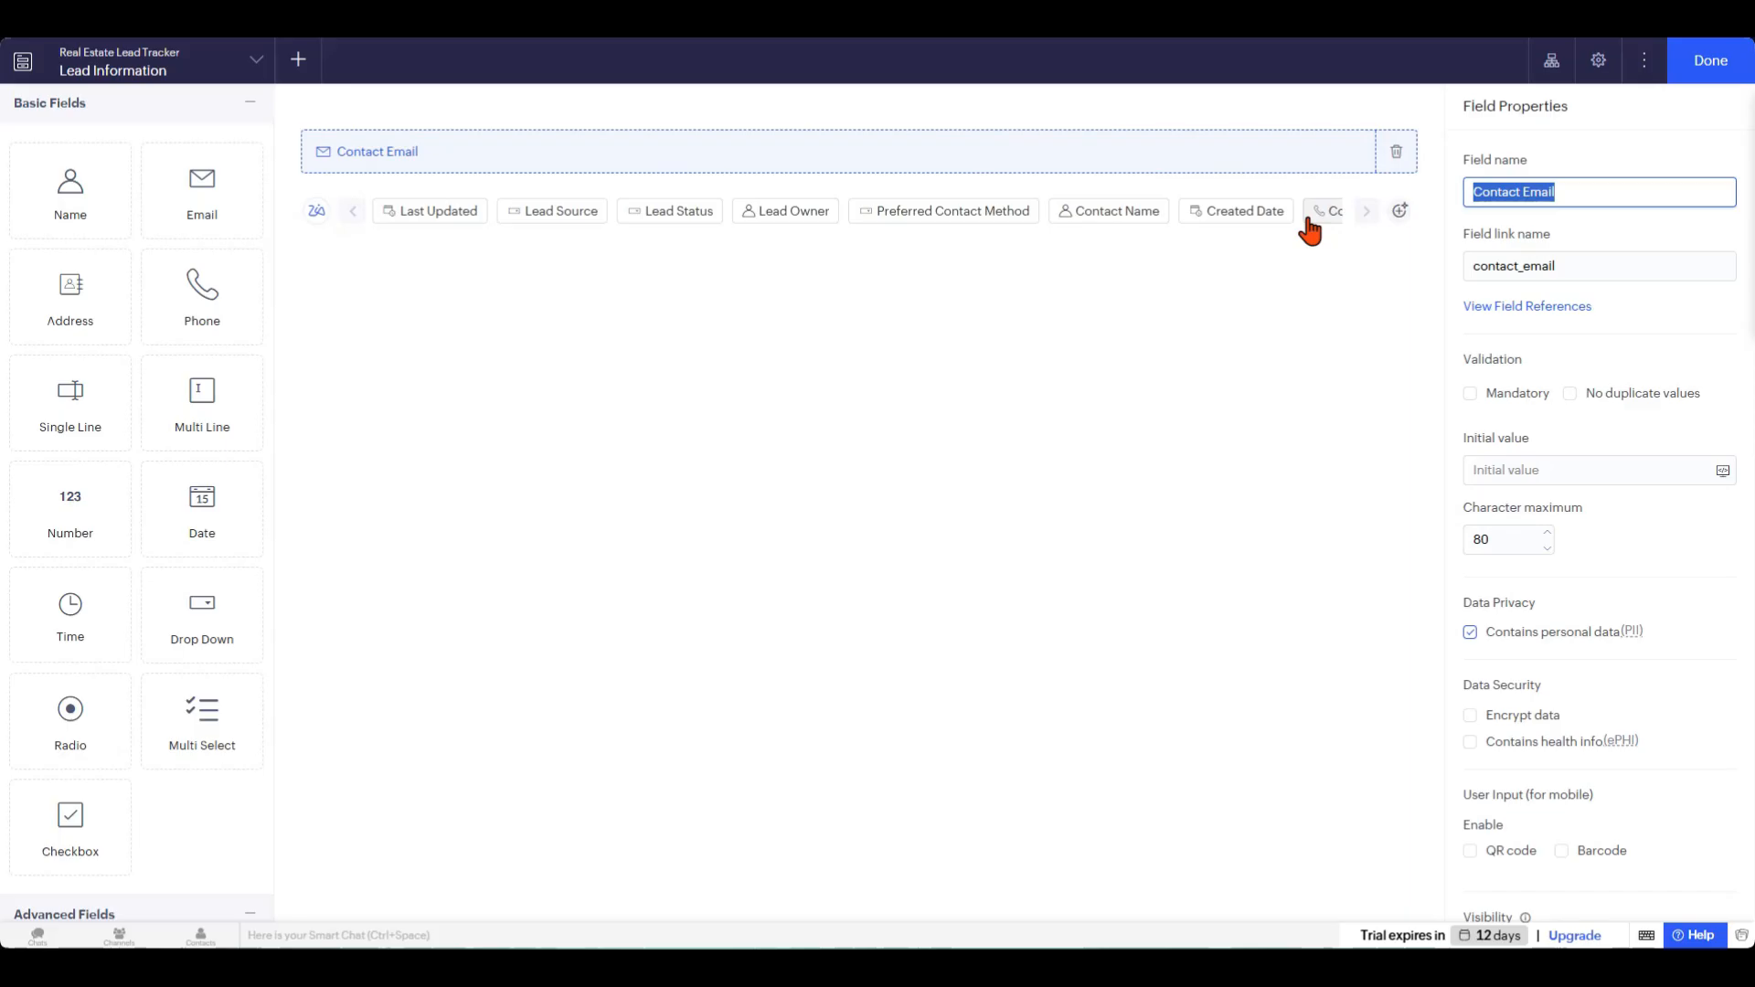
pyautogui.click(1361, 208)
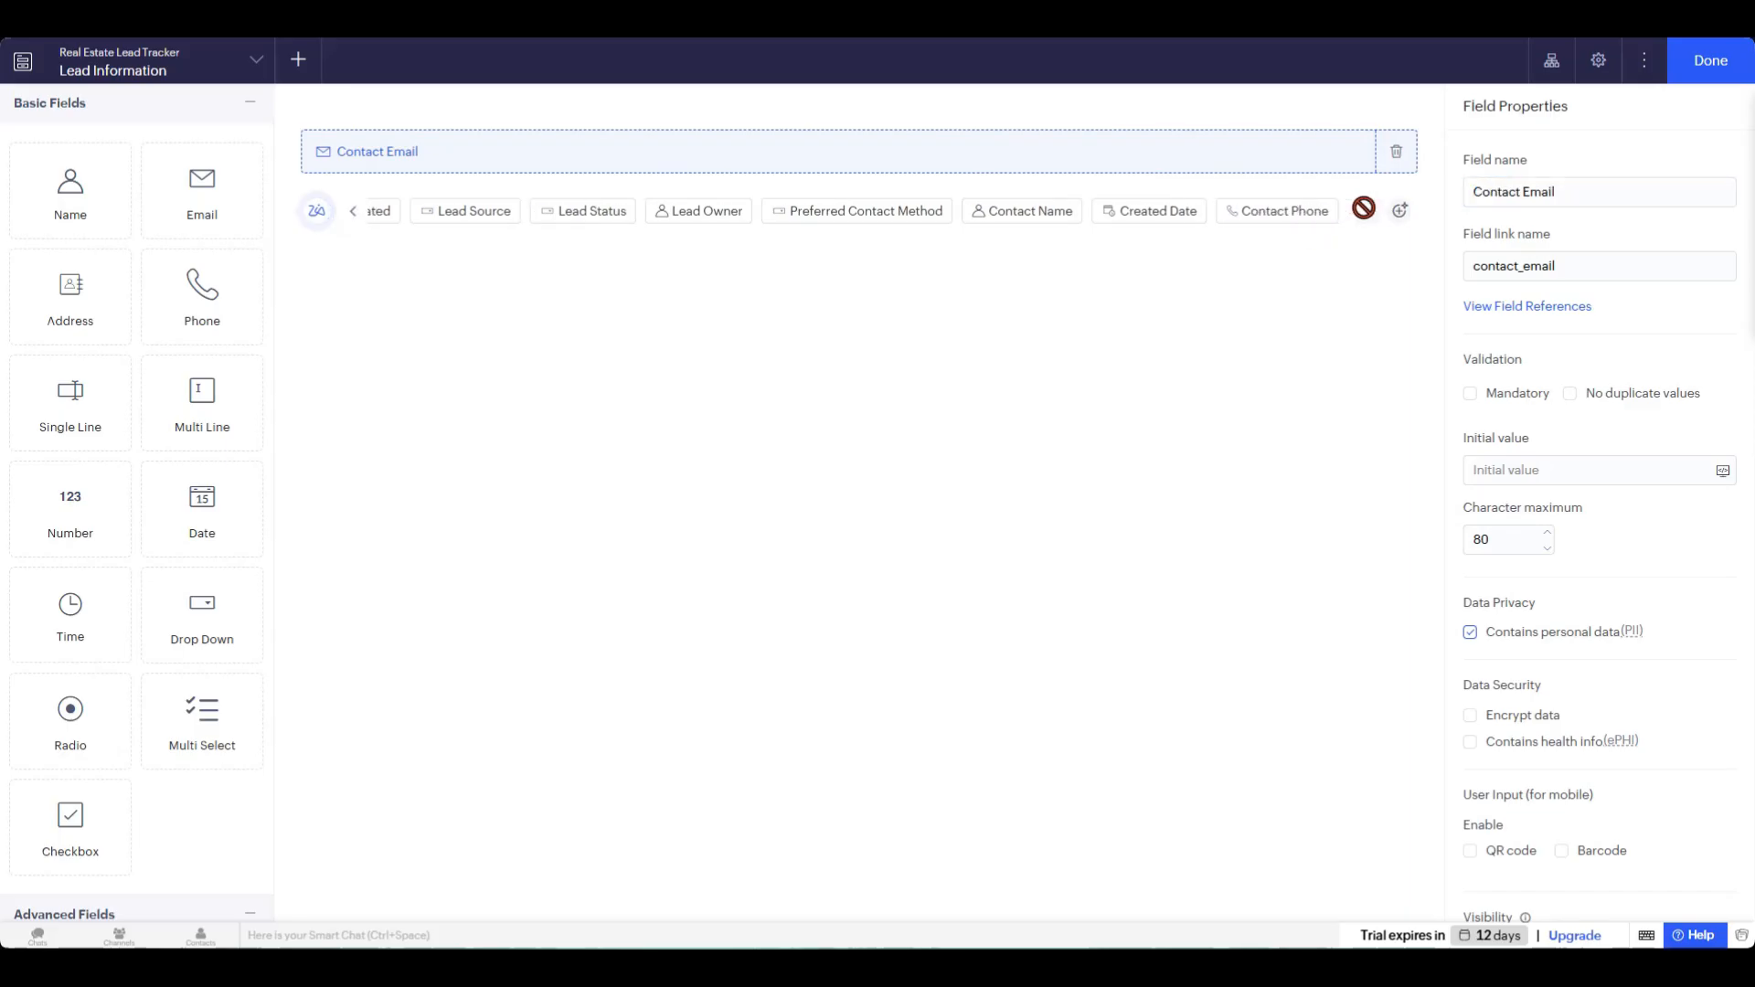
pyautogui.click(1300, 214)
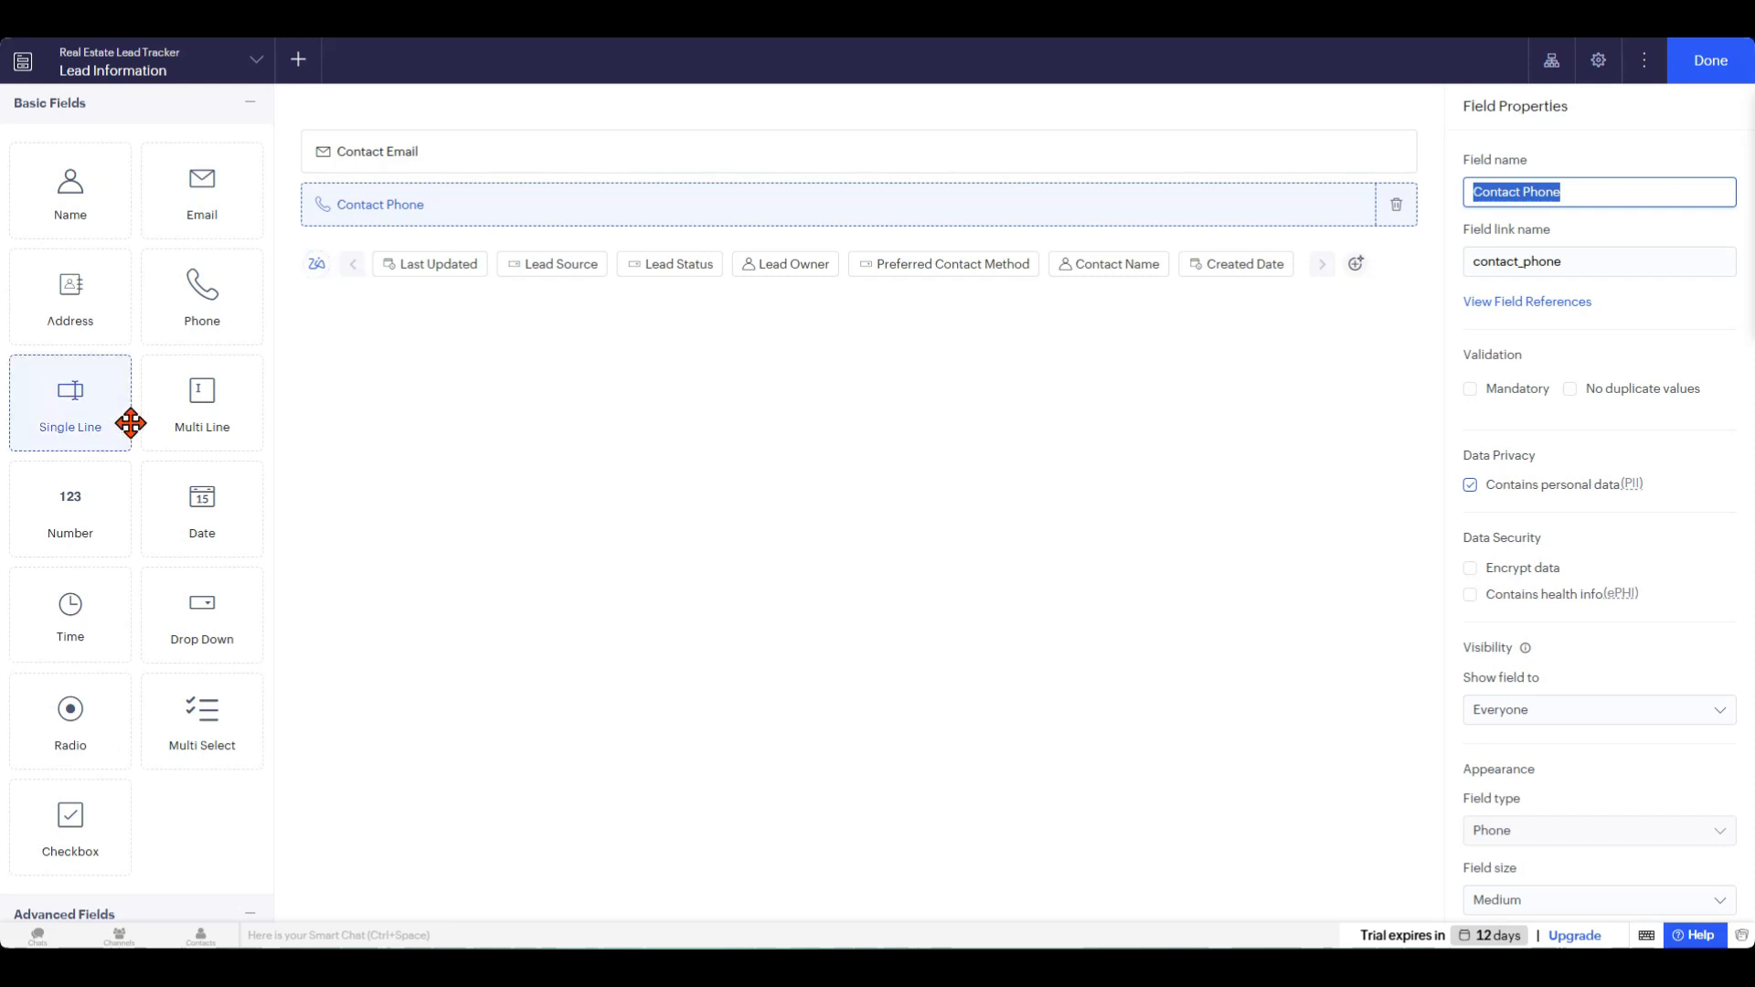
# Add a single line field named "Lead Name" below the Contact Phone field.
pyautogui.moveTo(80, 412); pyautogui.dragTo(491, 313)
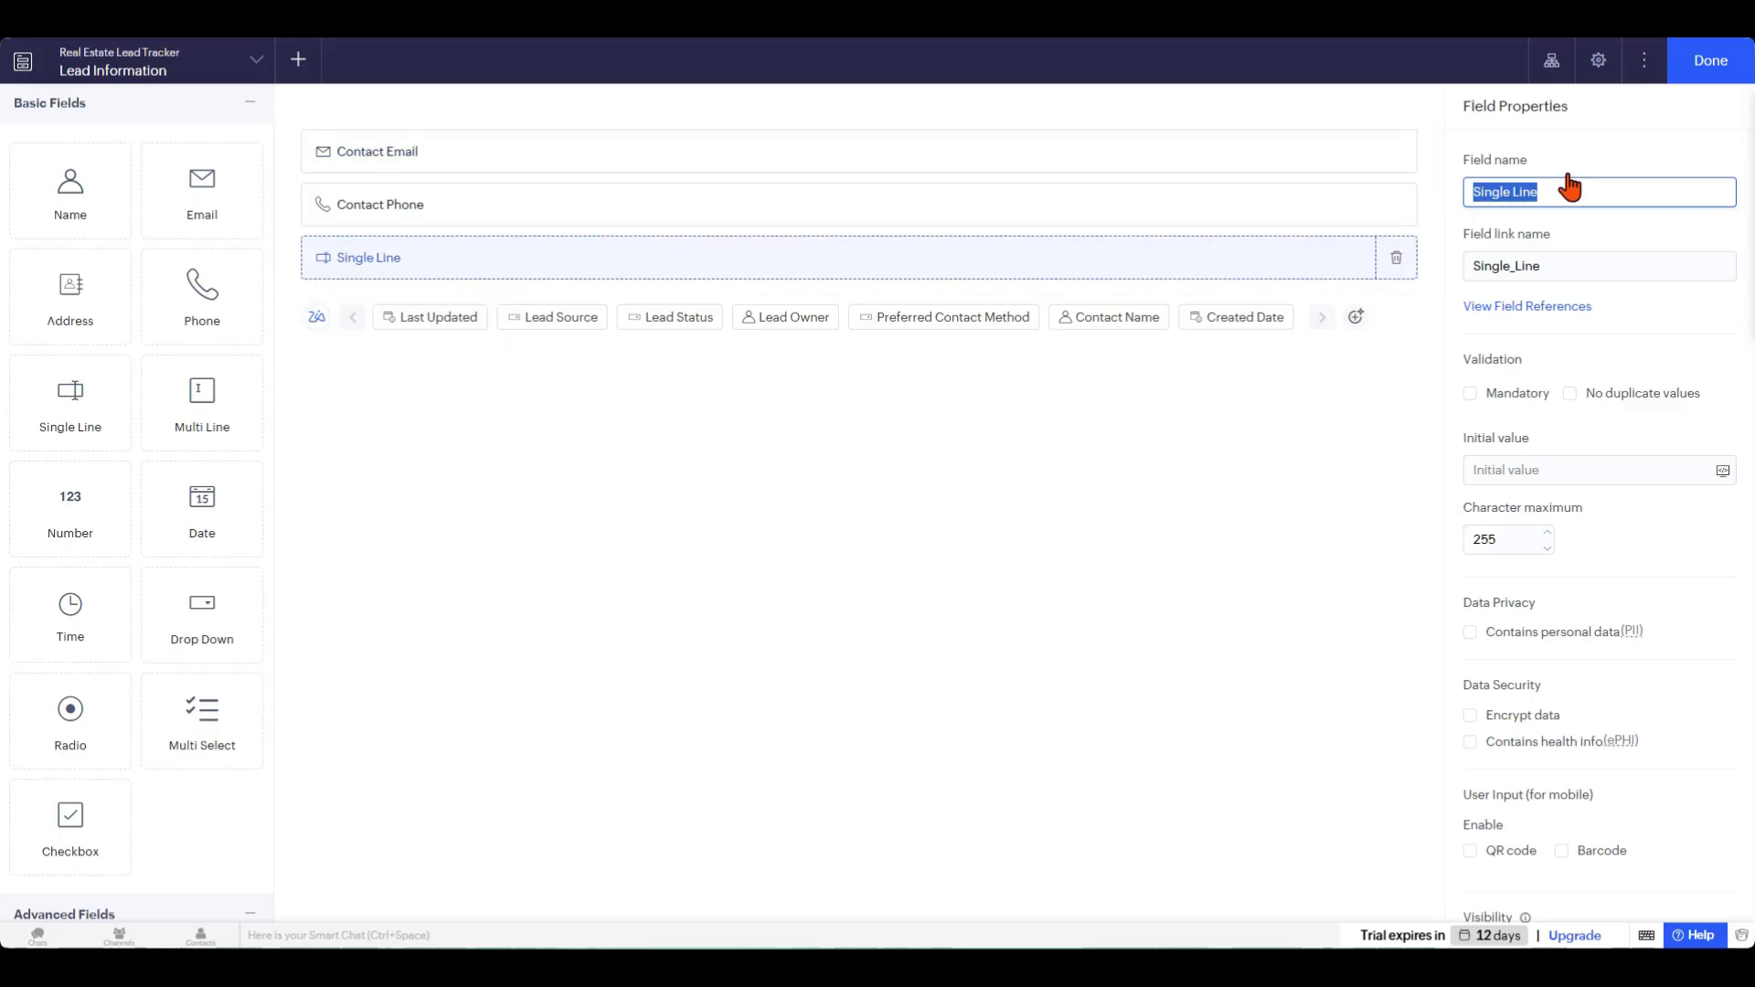
pyautogui.write('Lead Name')
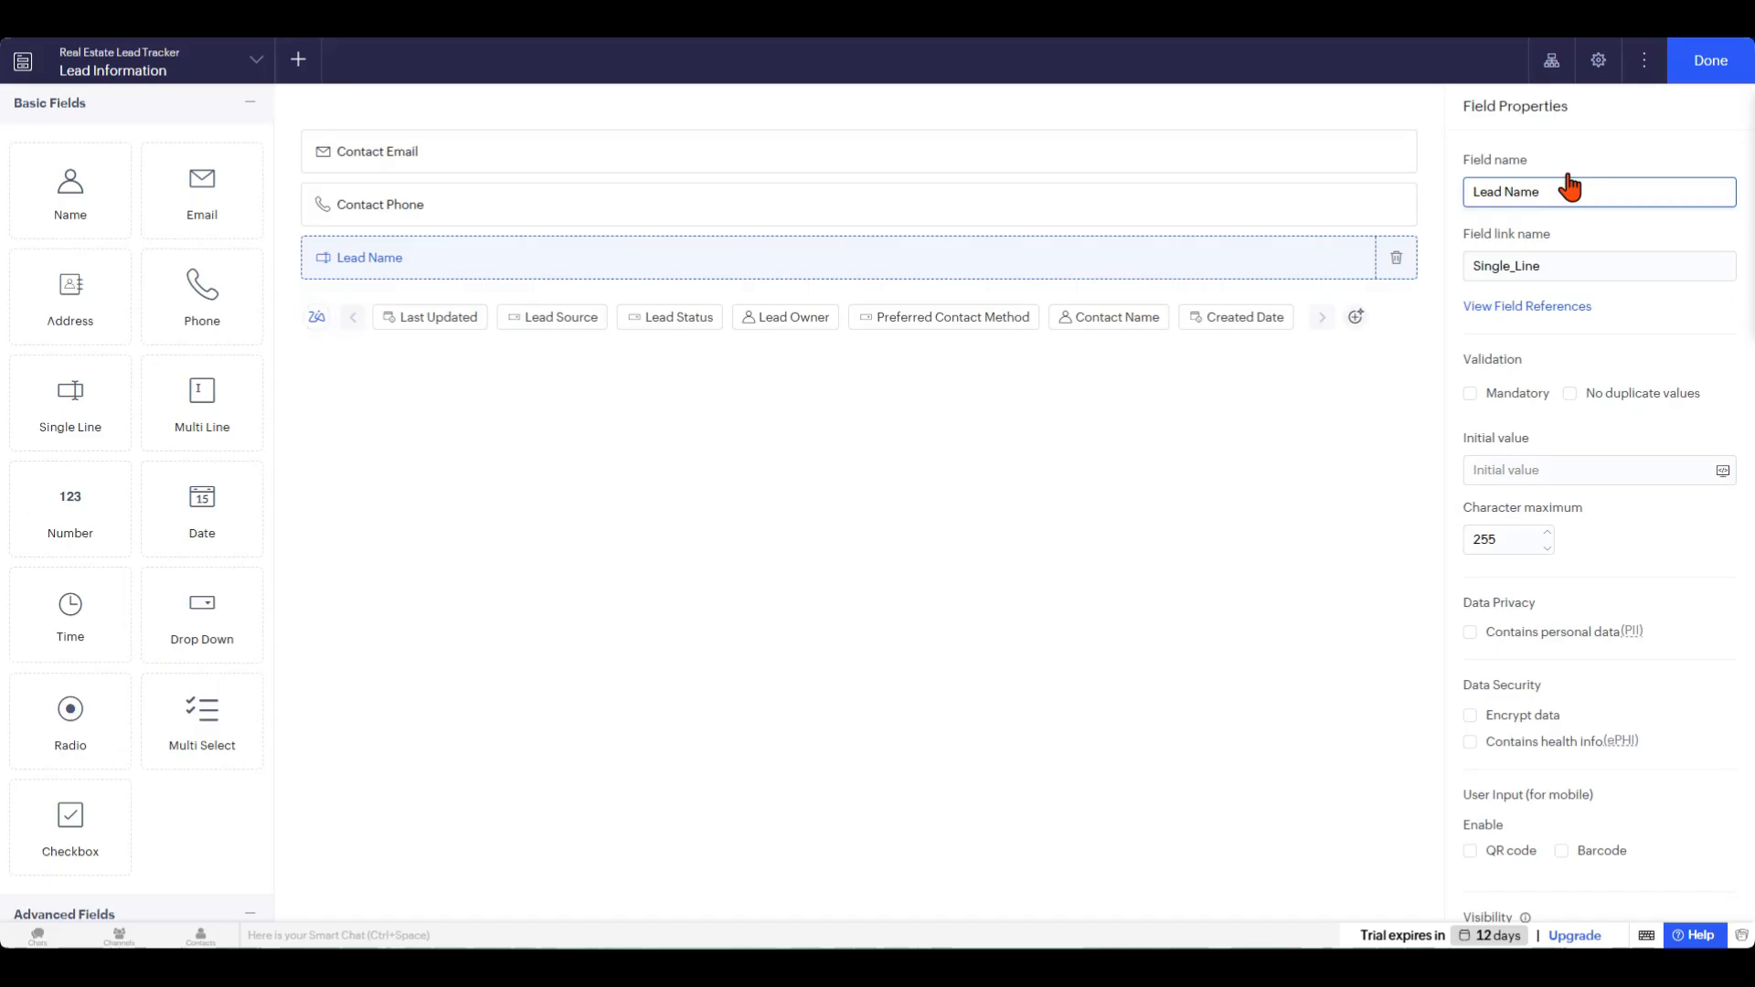
pyautogui.click(919, 382)
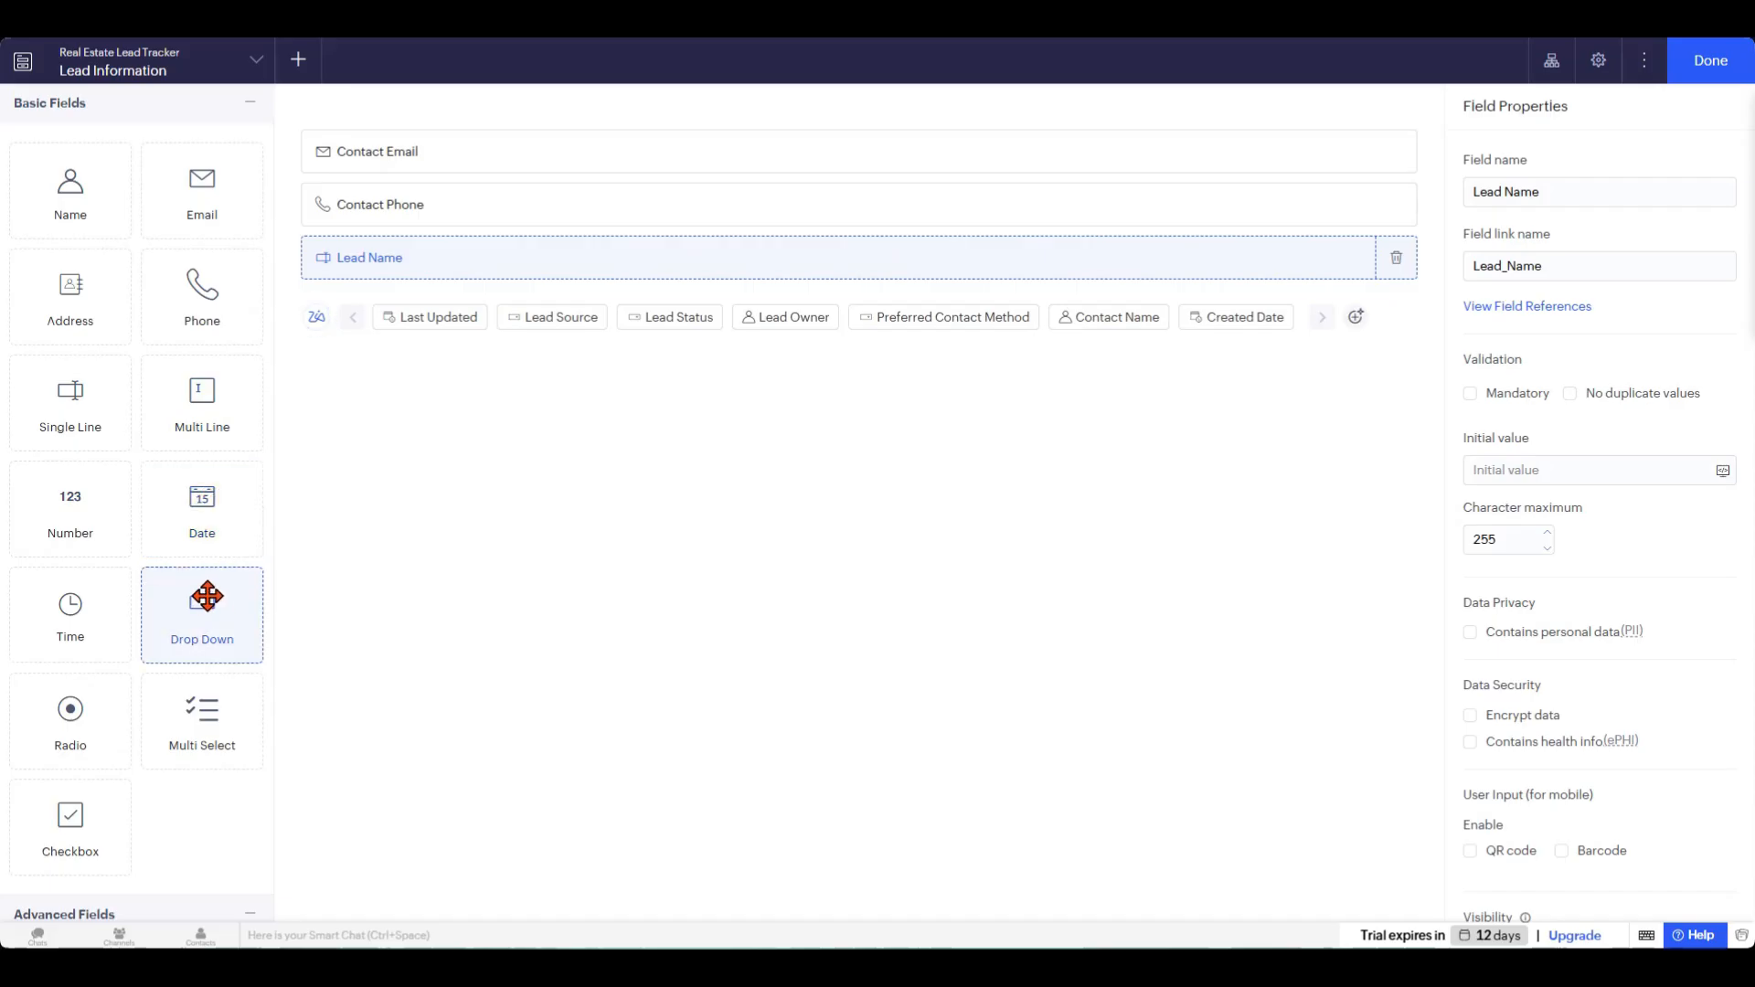
# Add a drop-down field named "Property Type" with the choices House, Condo and Land, and finish building the form.
pyautogui.moveTo(207, 607); pyautogui.dragTo(616, 375)
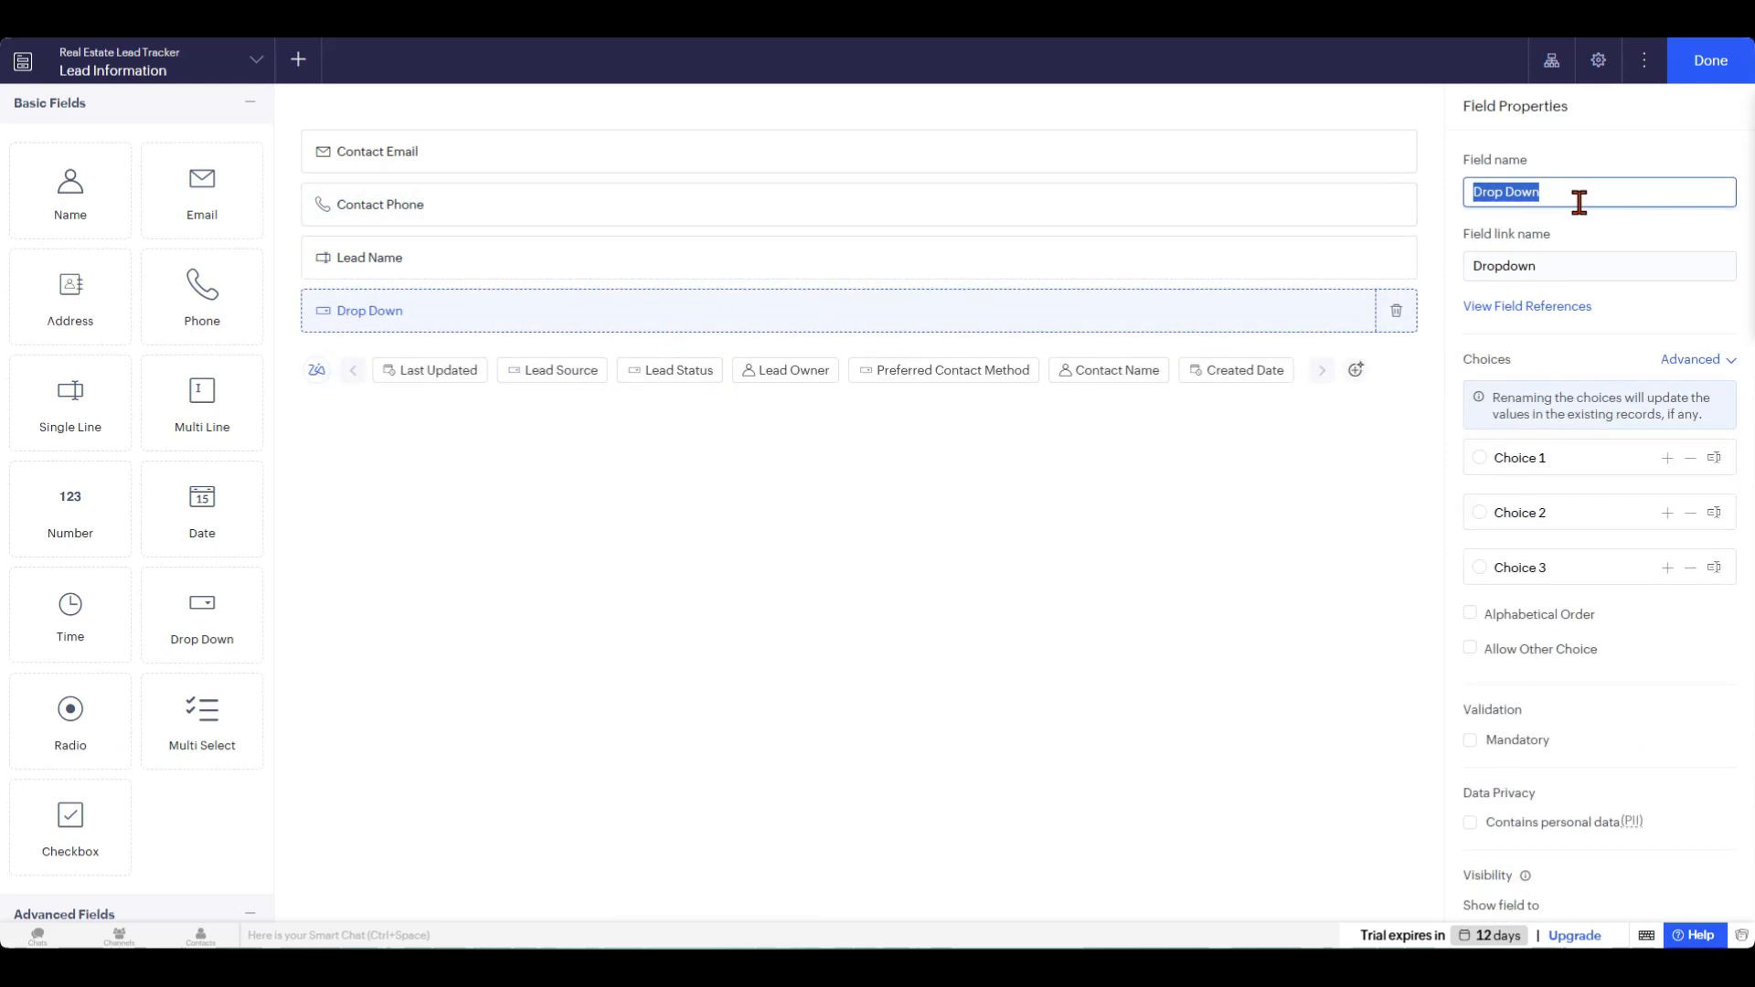
pyautogui.write('Property Type')
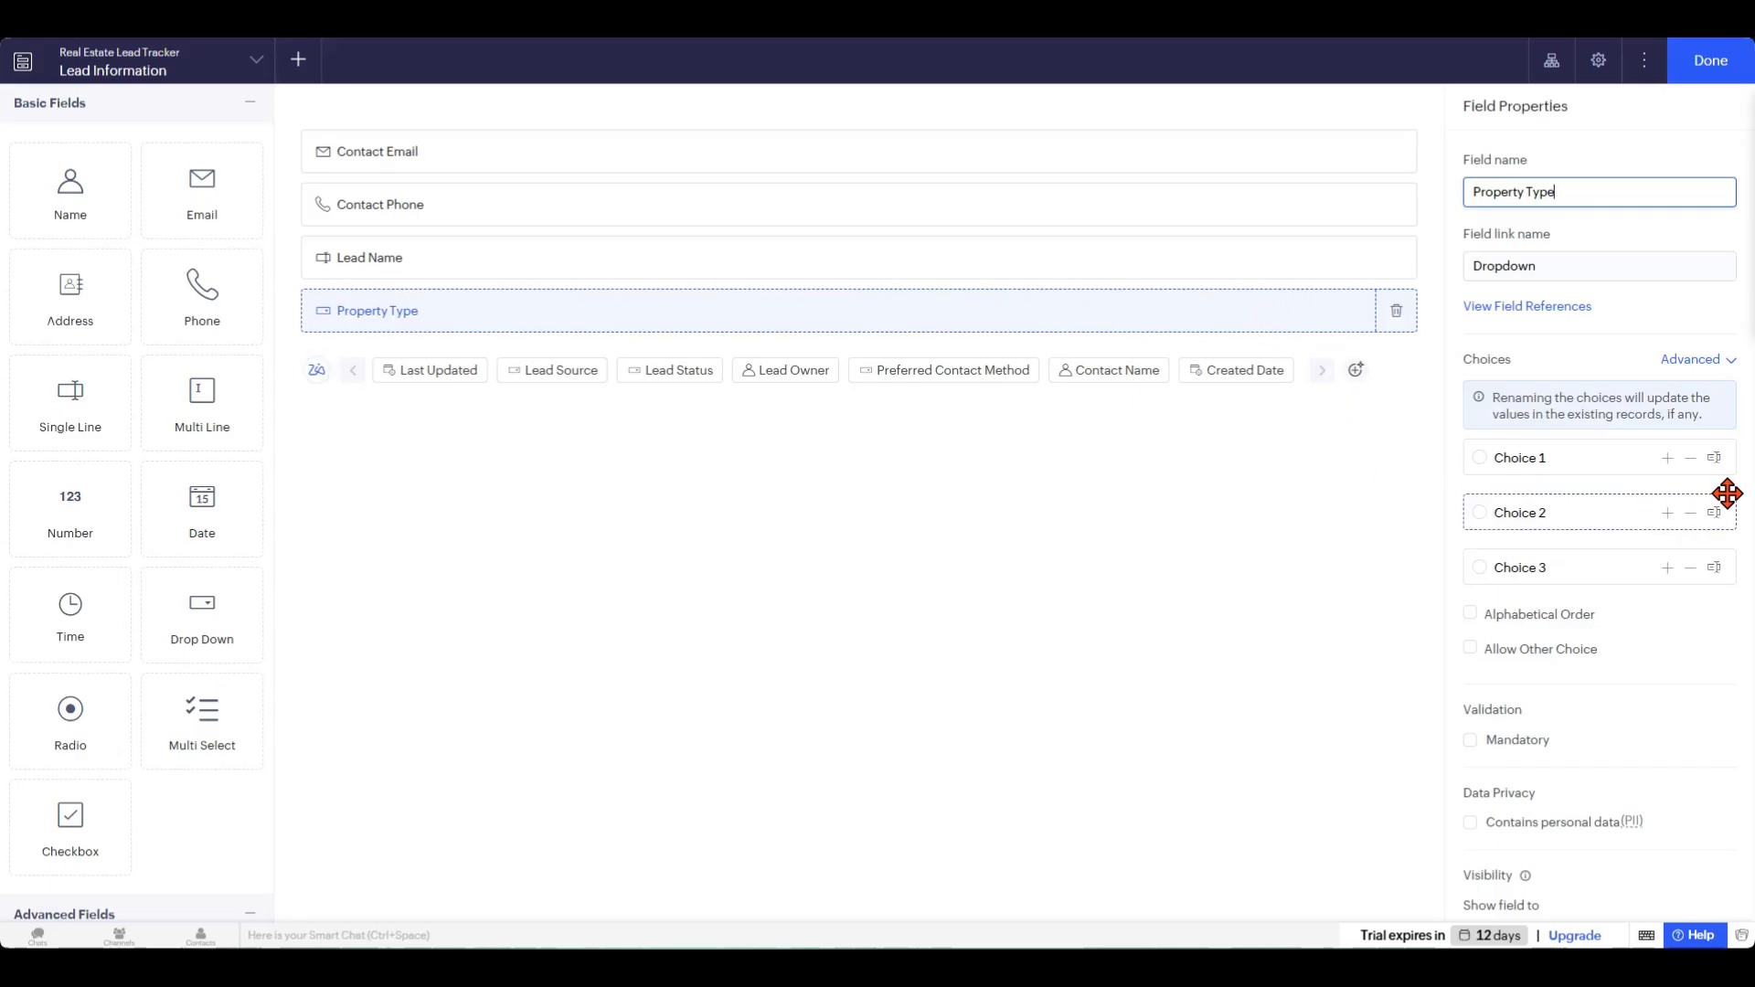
pyautogui.click(1600, 454)
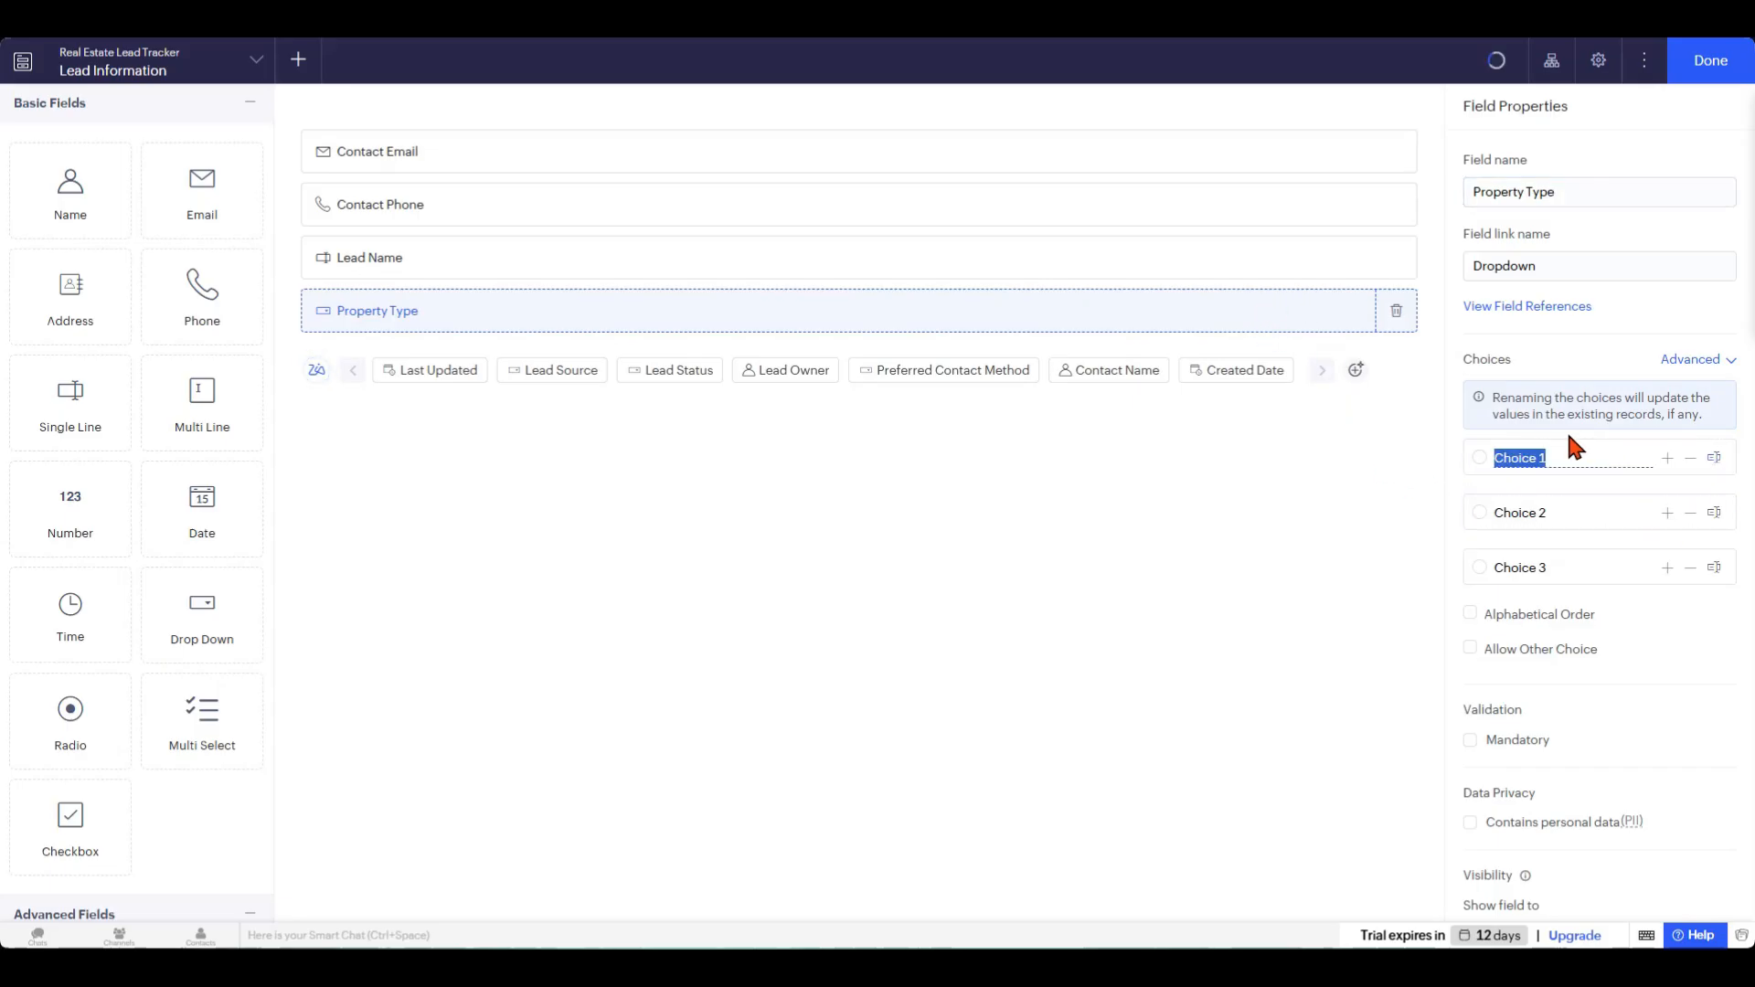
pyautogui.write('House')
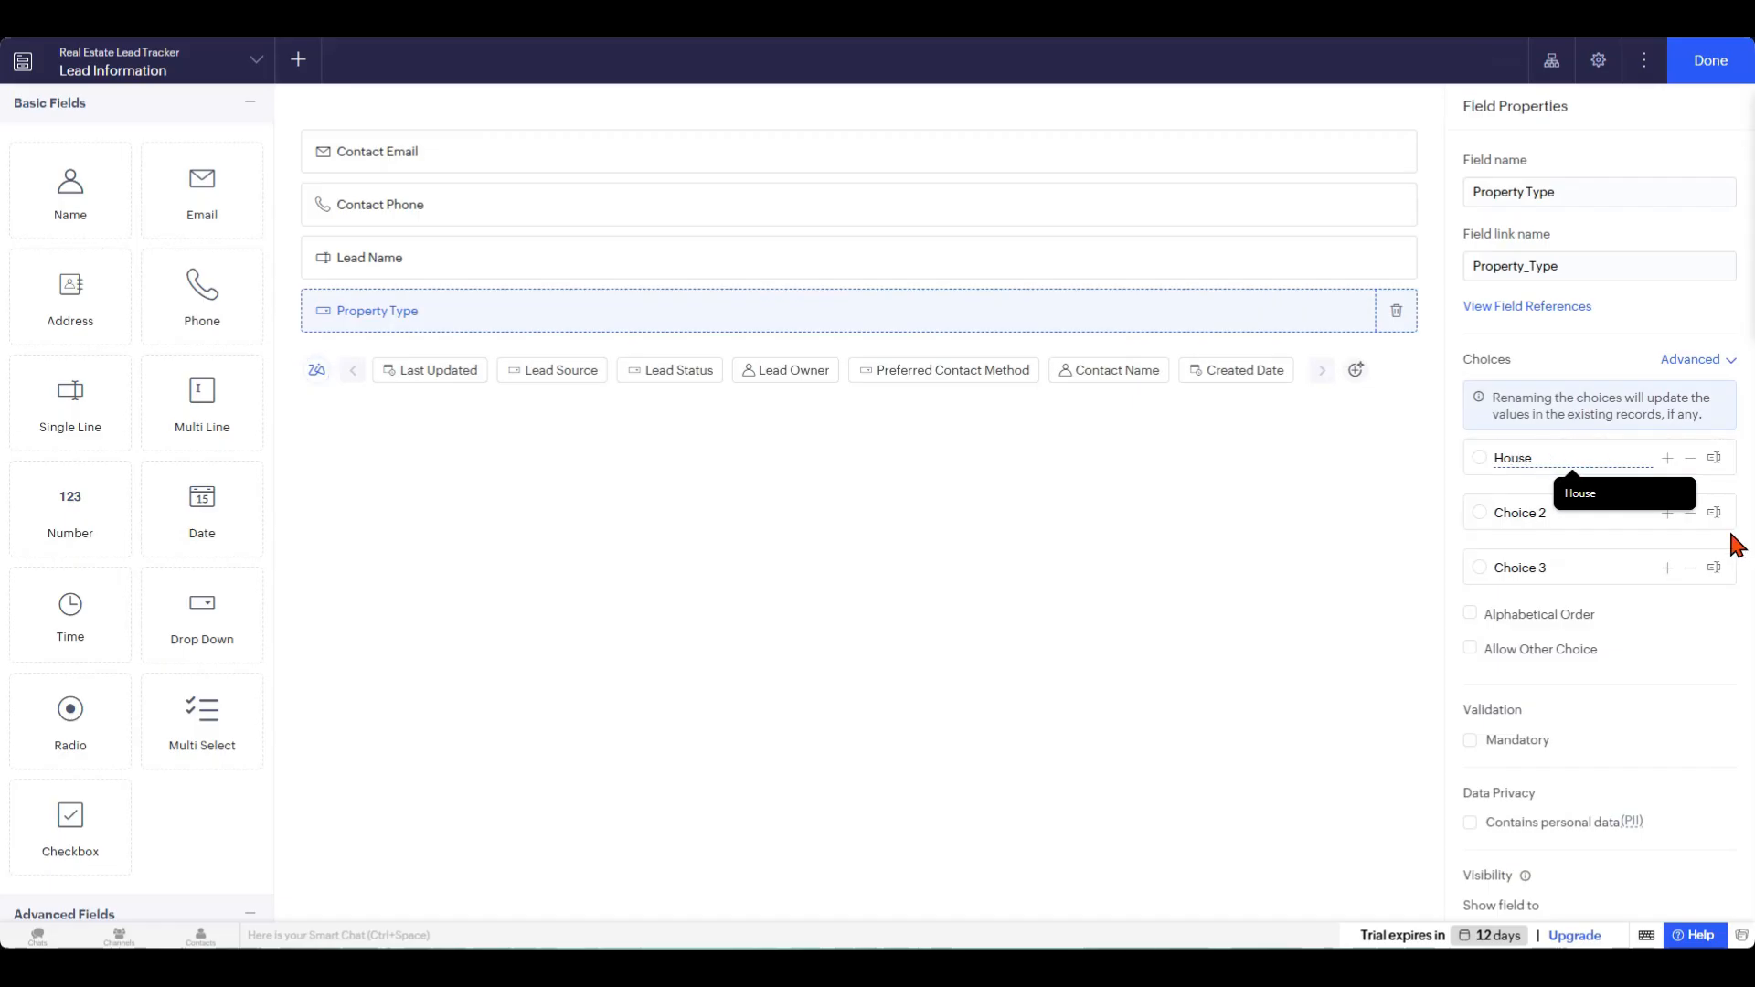
pyautogui.click(1610, 513)
pyautogui.write('Condo')
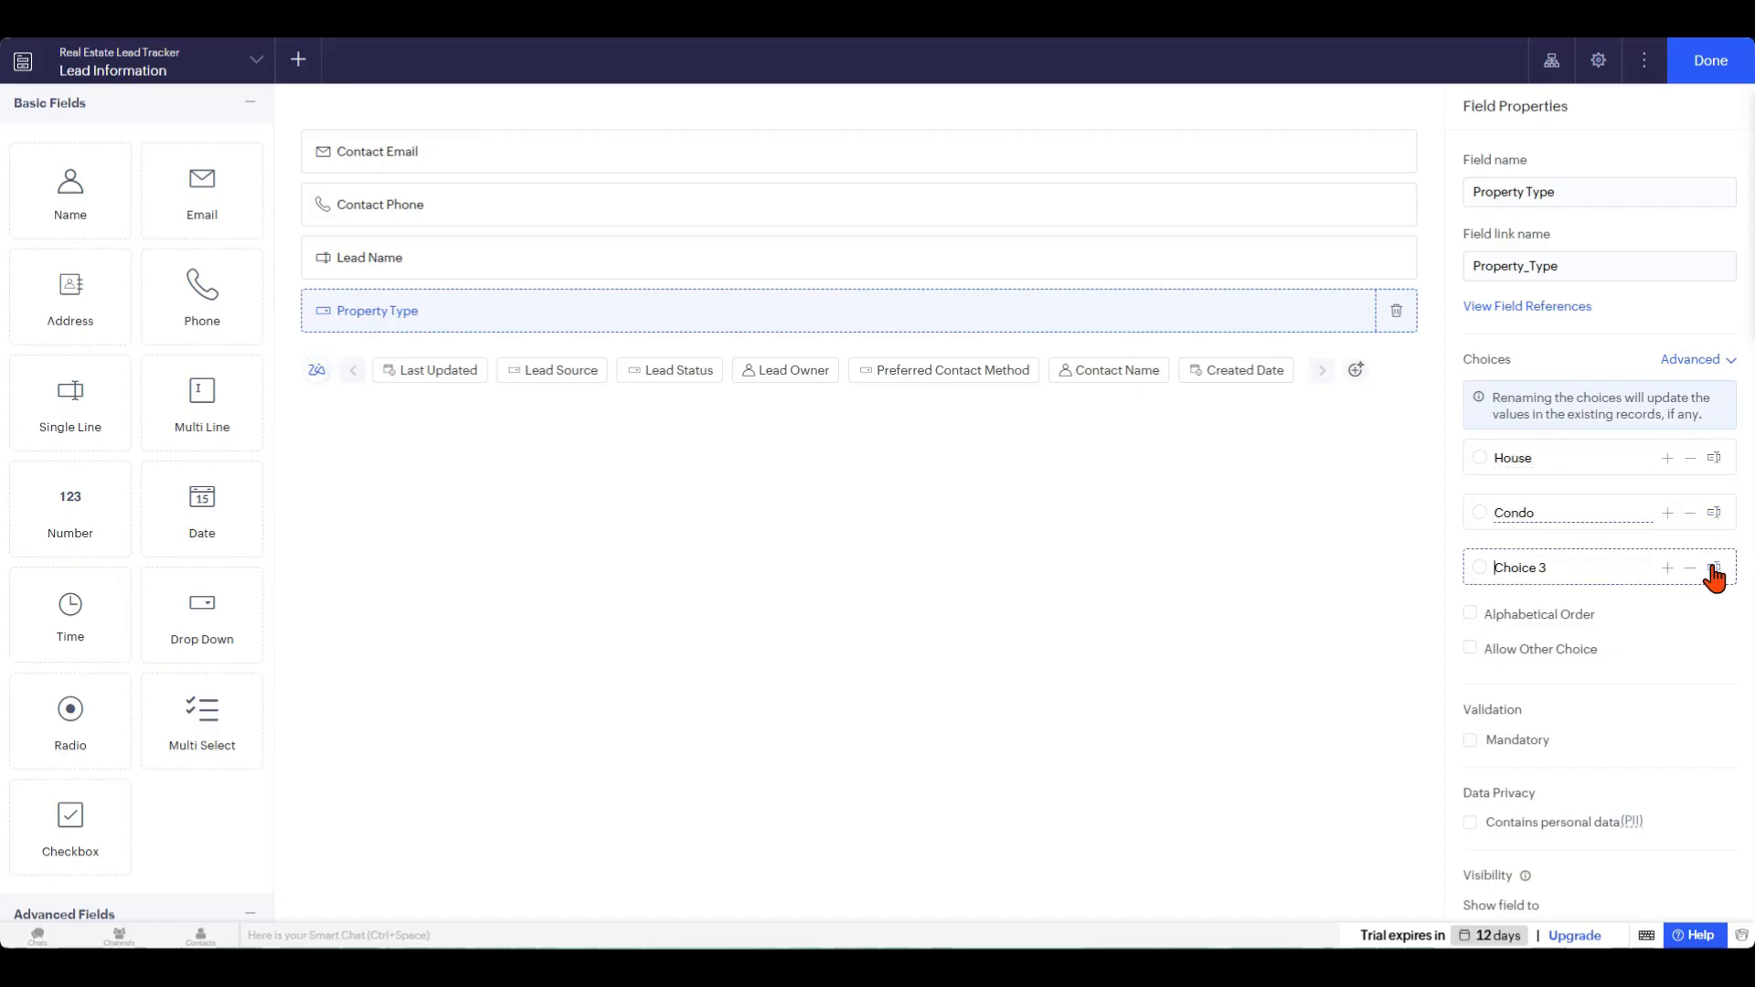
pyautogui.click(1567, 567)
pyautogui.click(1551, 565)
pyautogui.write('Ladn')
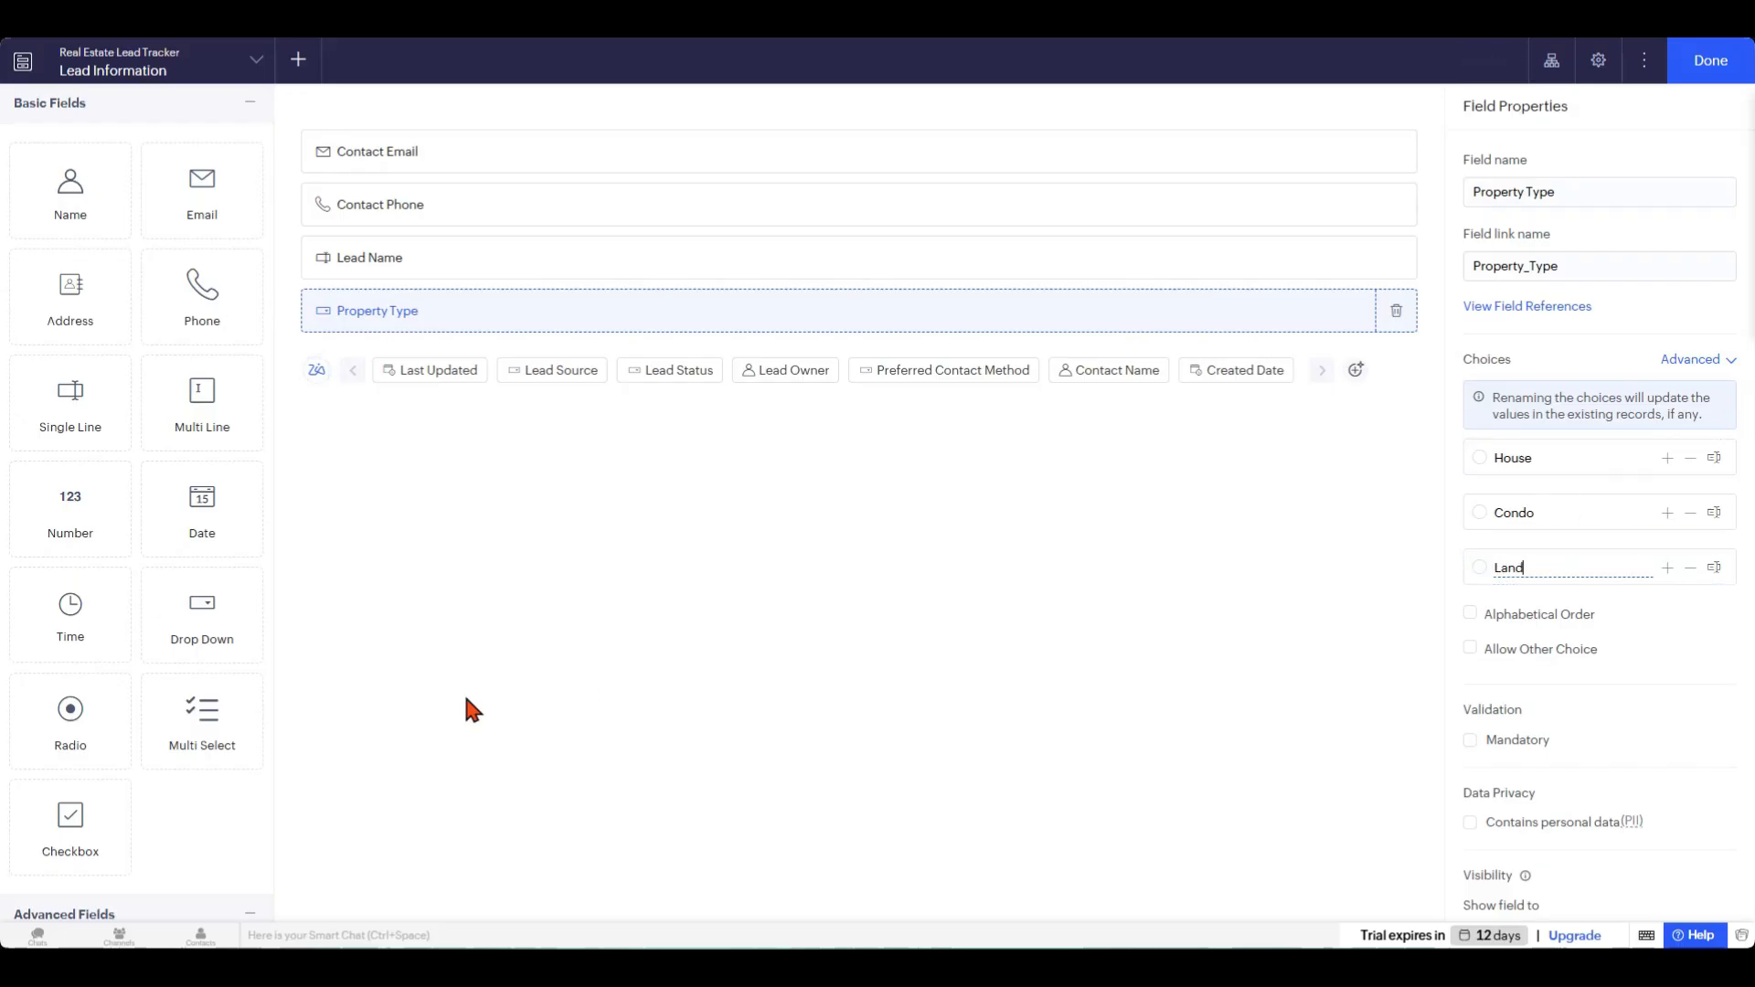
pyautogui.click(749, 655)
pyautogui.click(1705, 59)
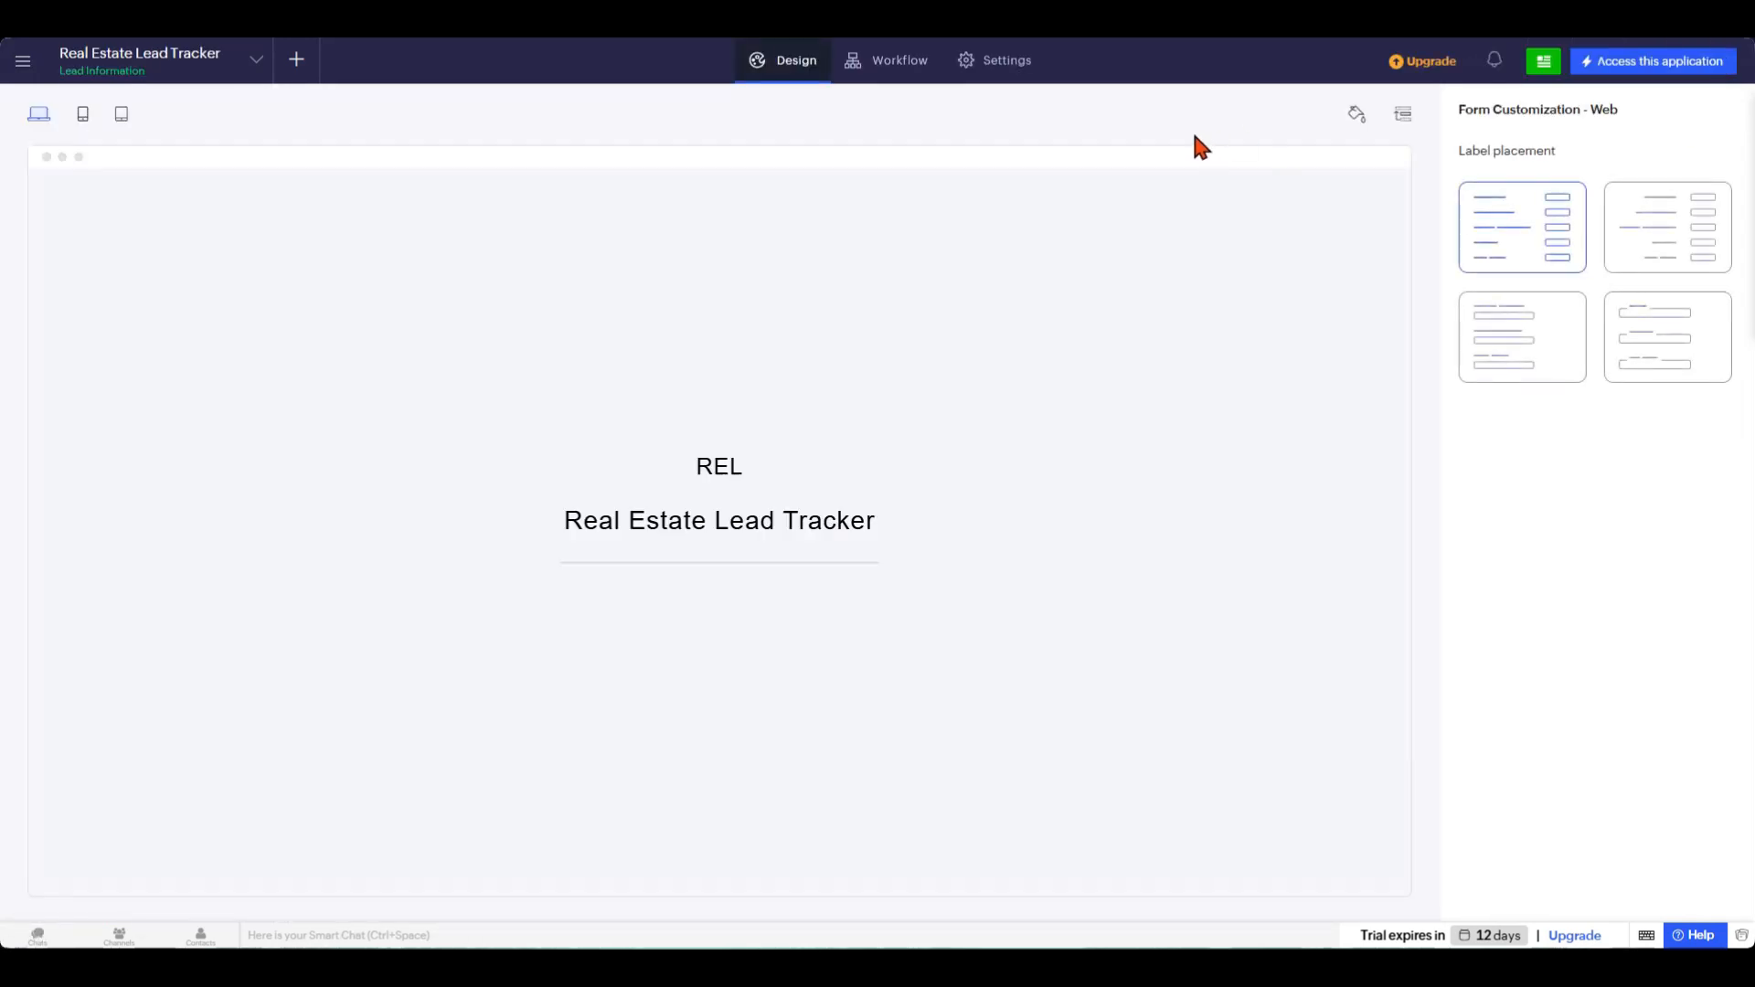
# Submit a sample lead in the live Lead Information form with a contact e-mail, a lead name and the property type House.
pyautogui.moveTo(849, 282)
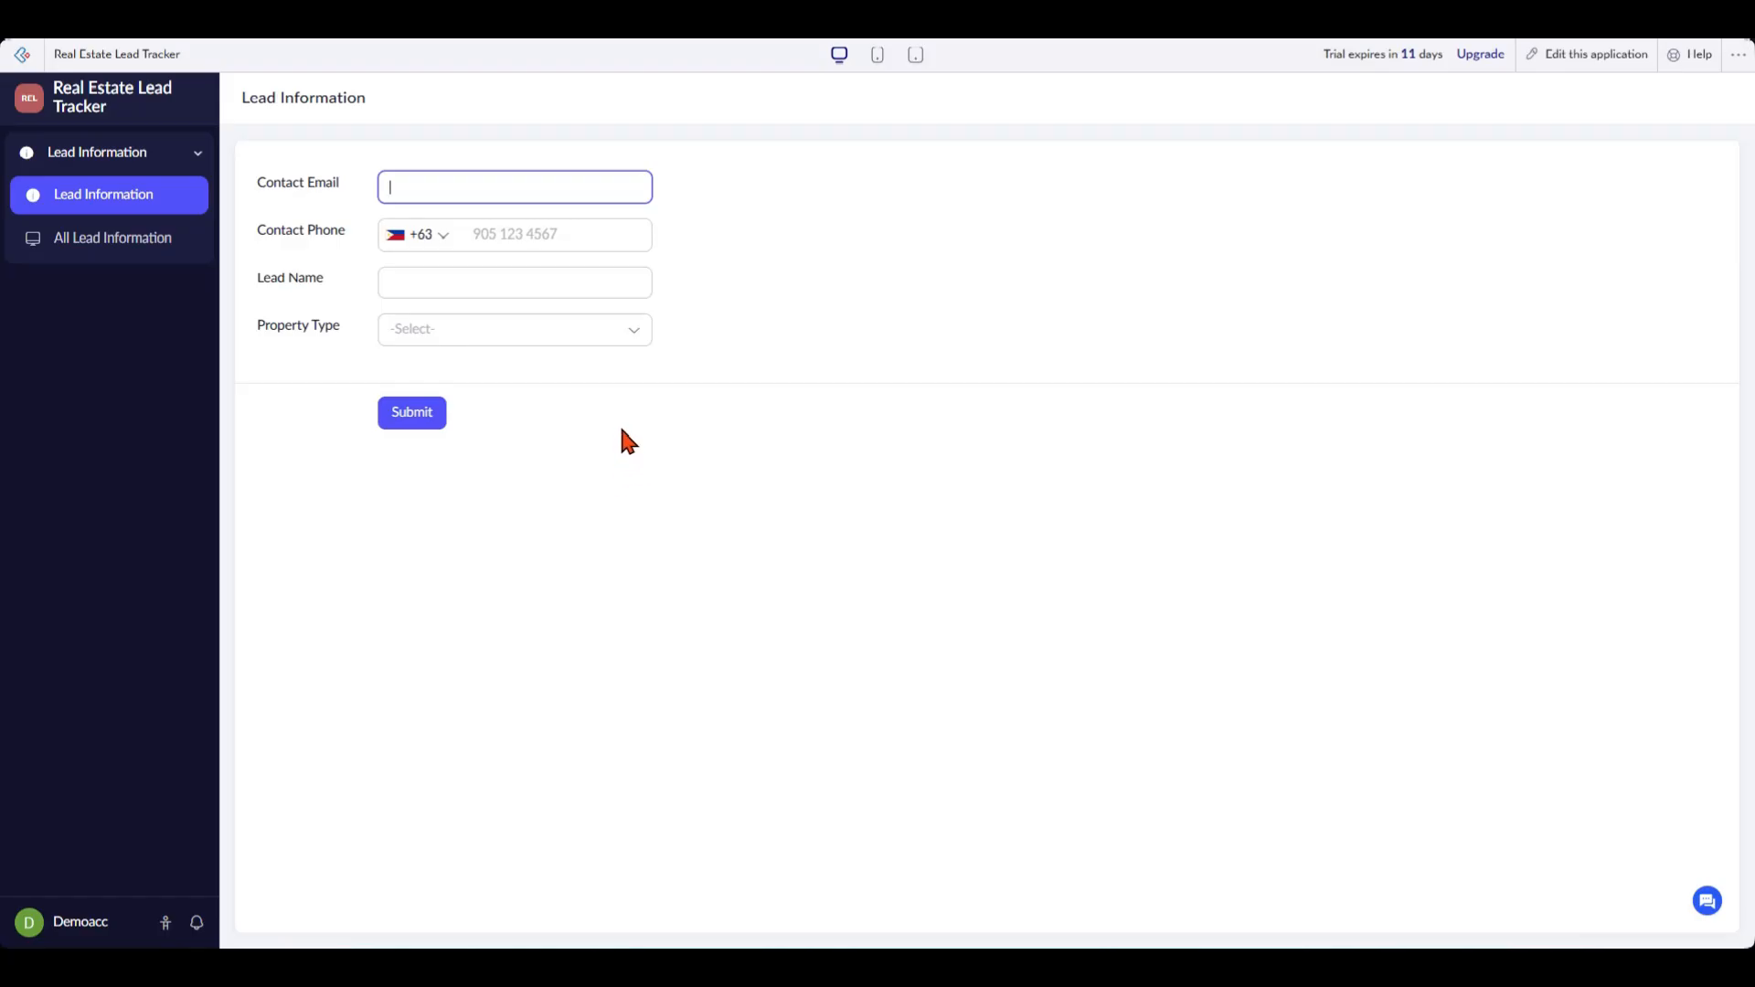
pyautogui.click(509, 192)
pyautogui.click(521, 233)
pyautogui.click(510, 282)
pyautogui.write('Gabs')
pyautogui.click(510, 329)
pyautogui.click(509, 358)
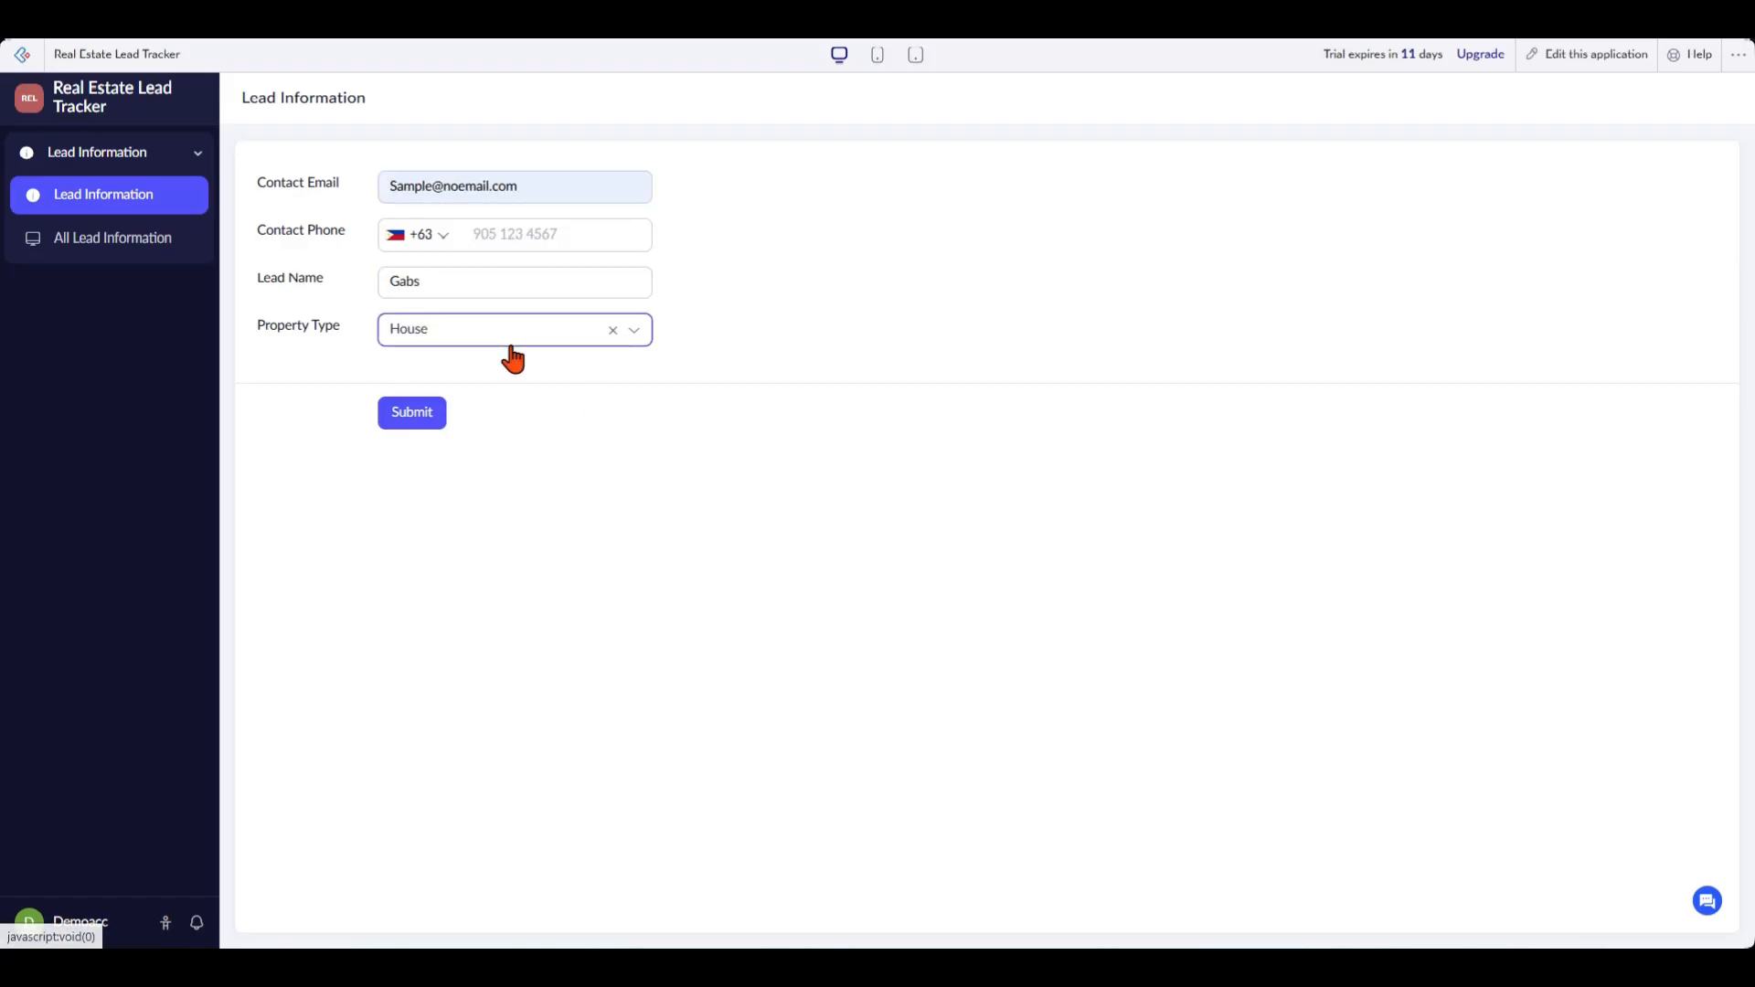
pyautogui.click(411, 413)
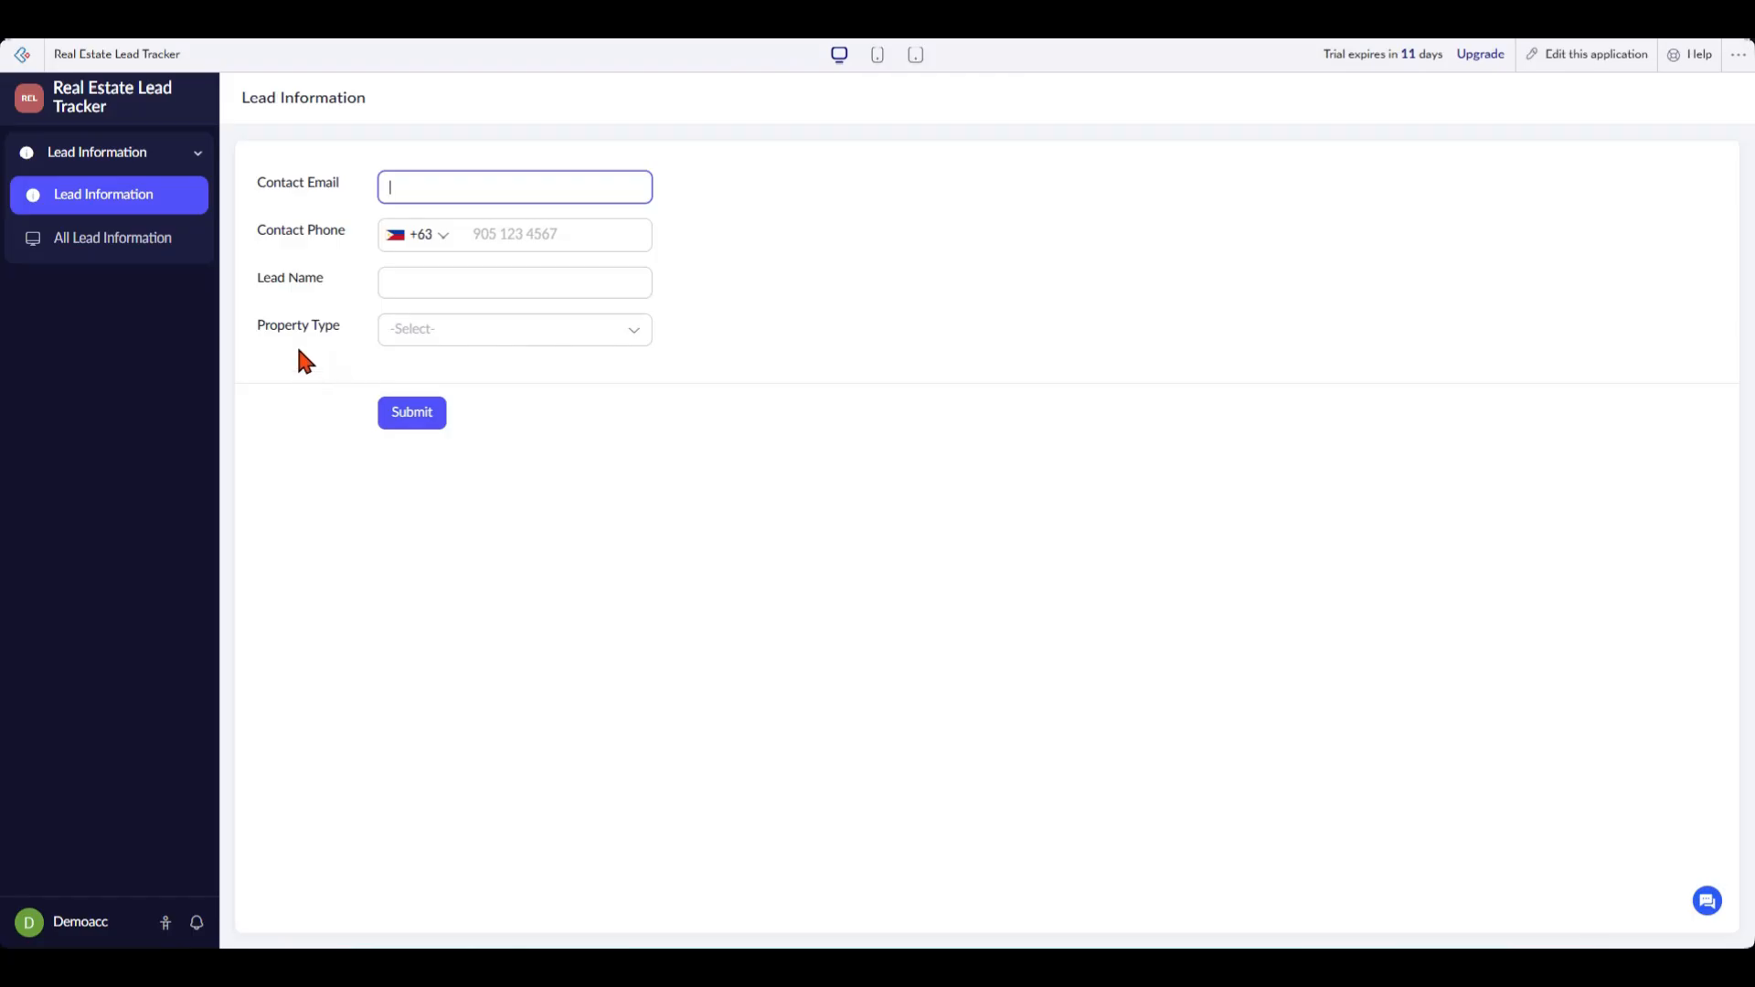
# Open the All Lead Information report and examine its options for adding, searching and managing records.
pyautogui.click(101, 240)
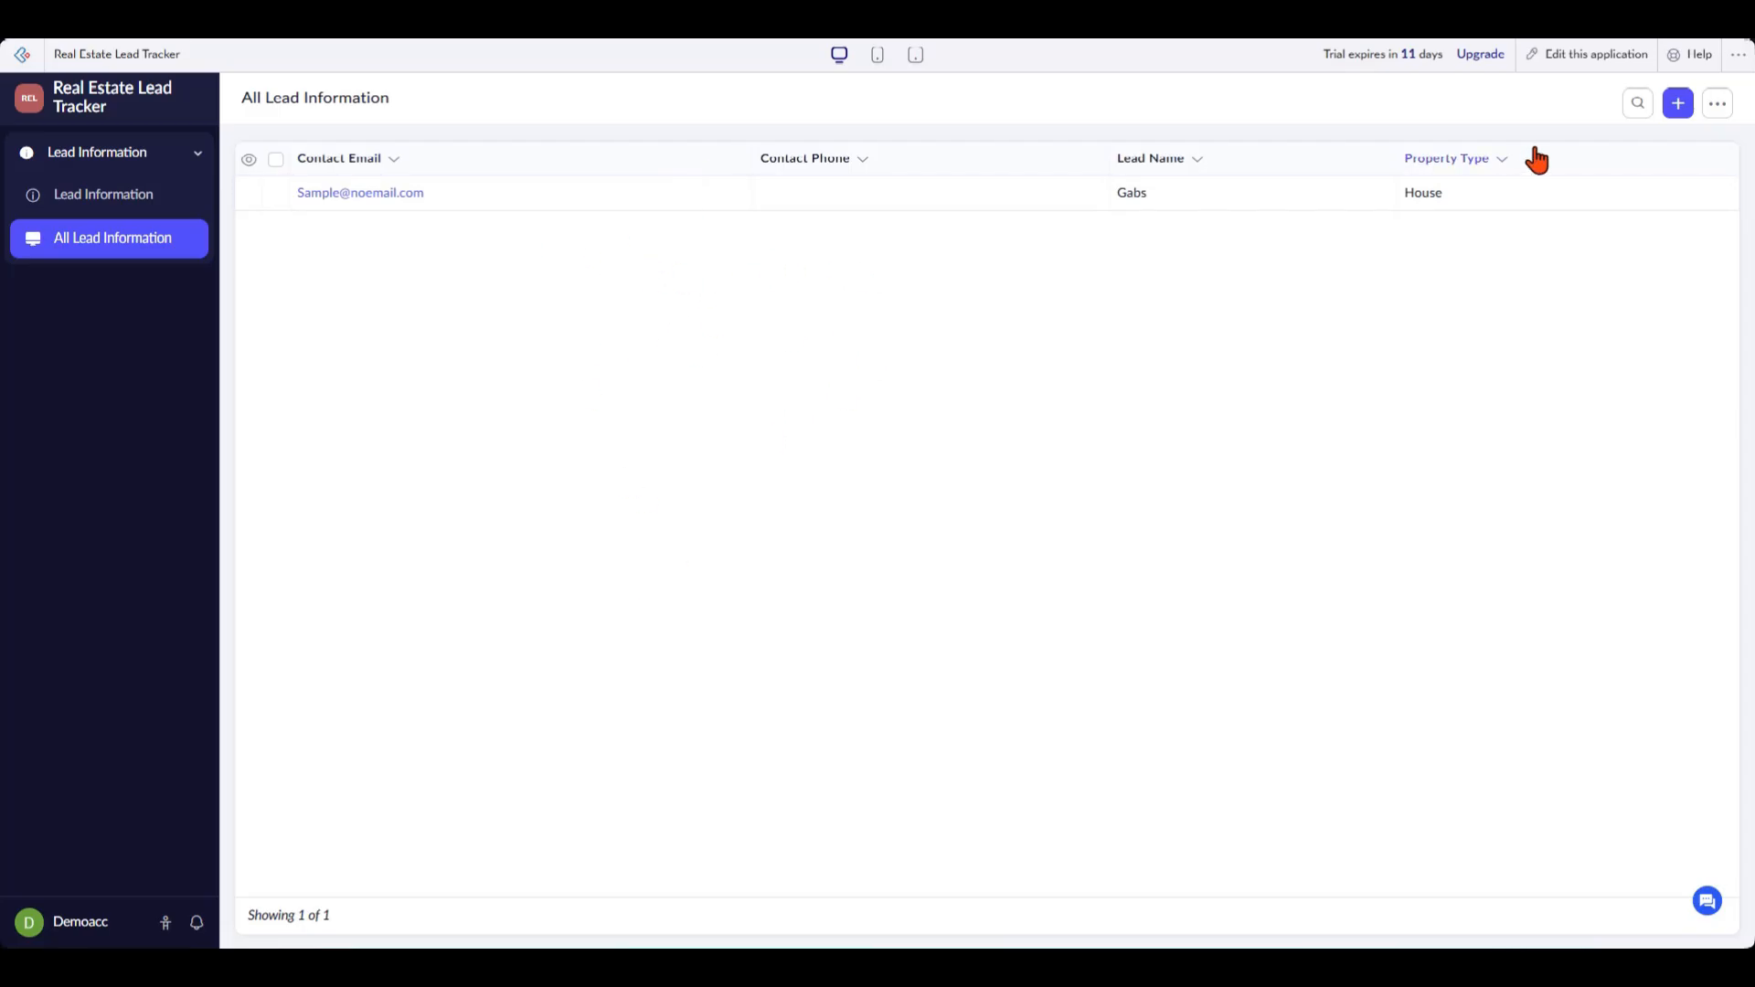
pyautogui.click(1679, 108)
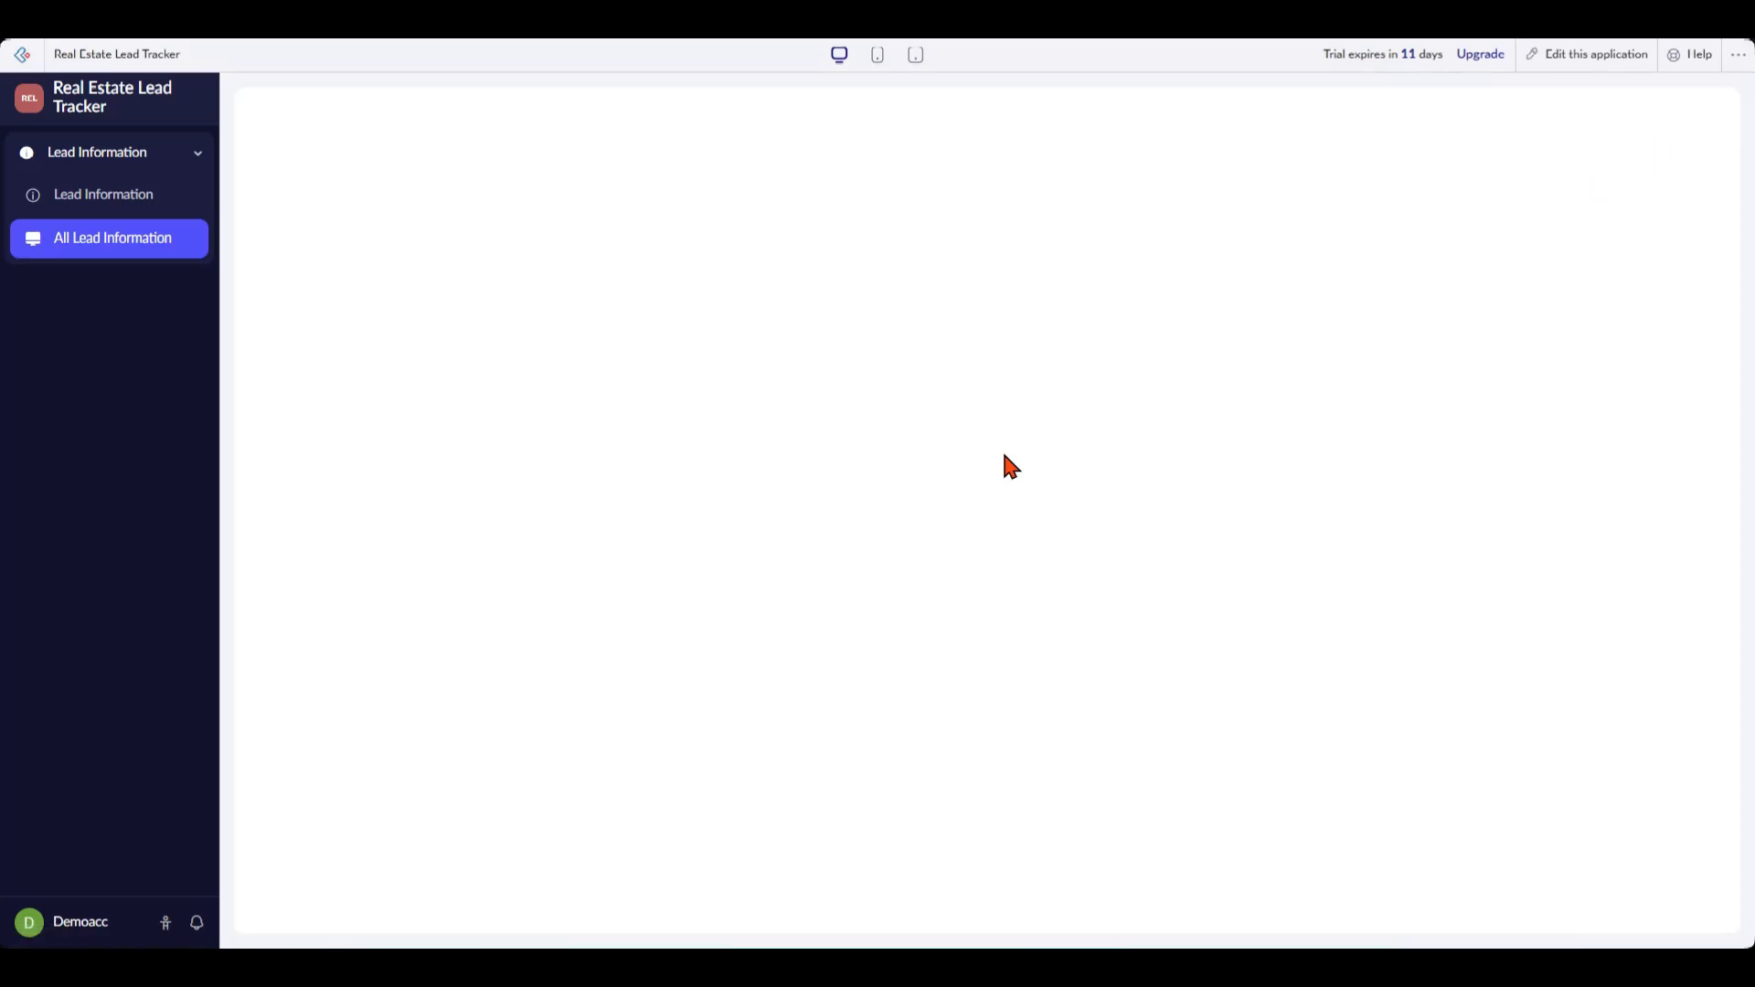
pyautogui.click(134, 247)
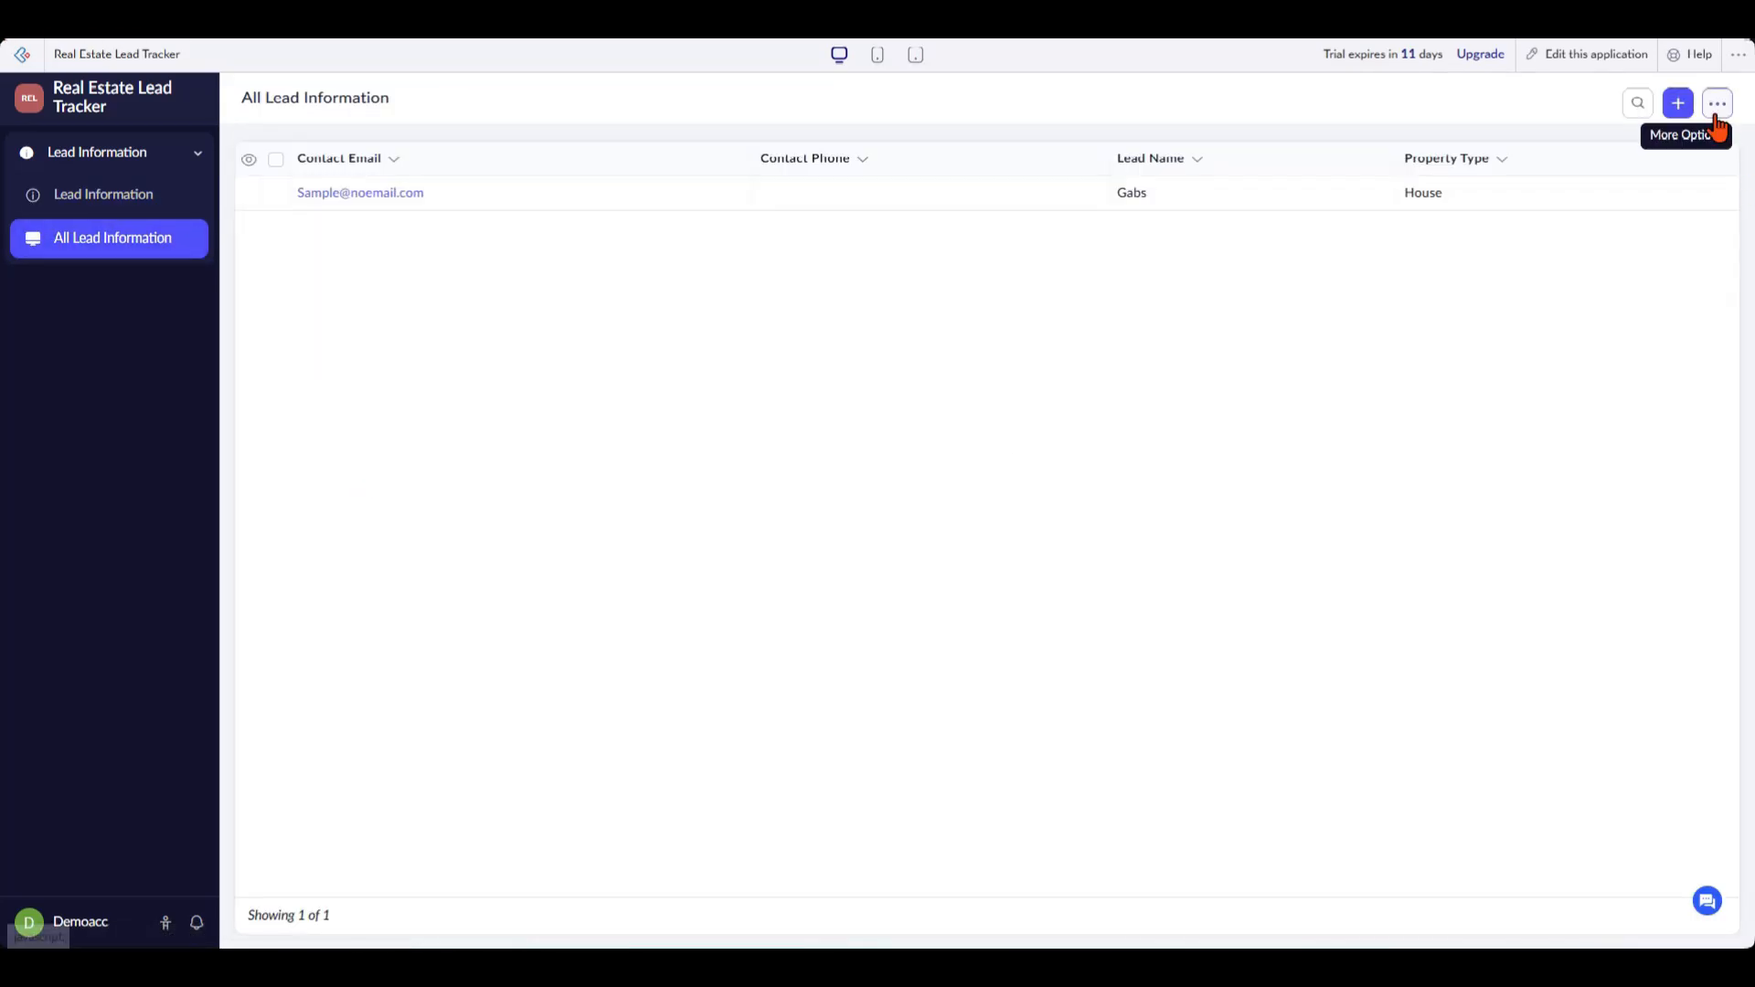
pyautogui.click(1637, 106)
pyautogui.click(1734, 100)
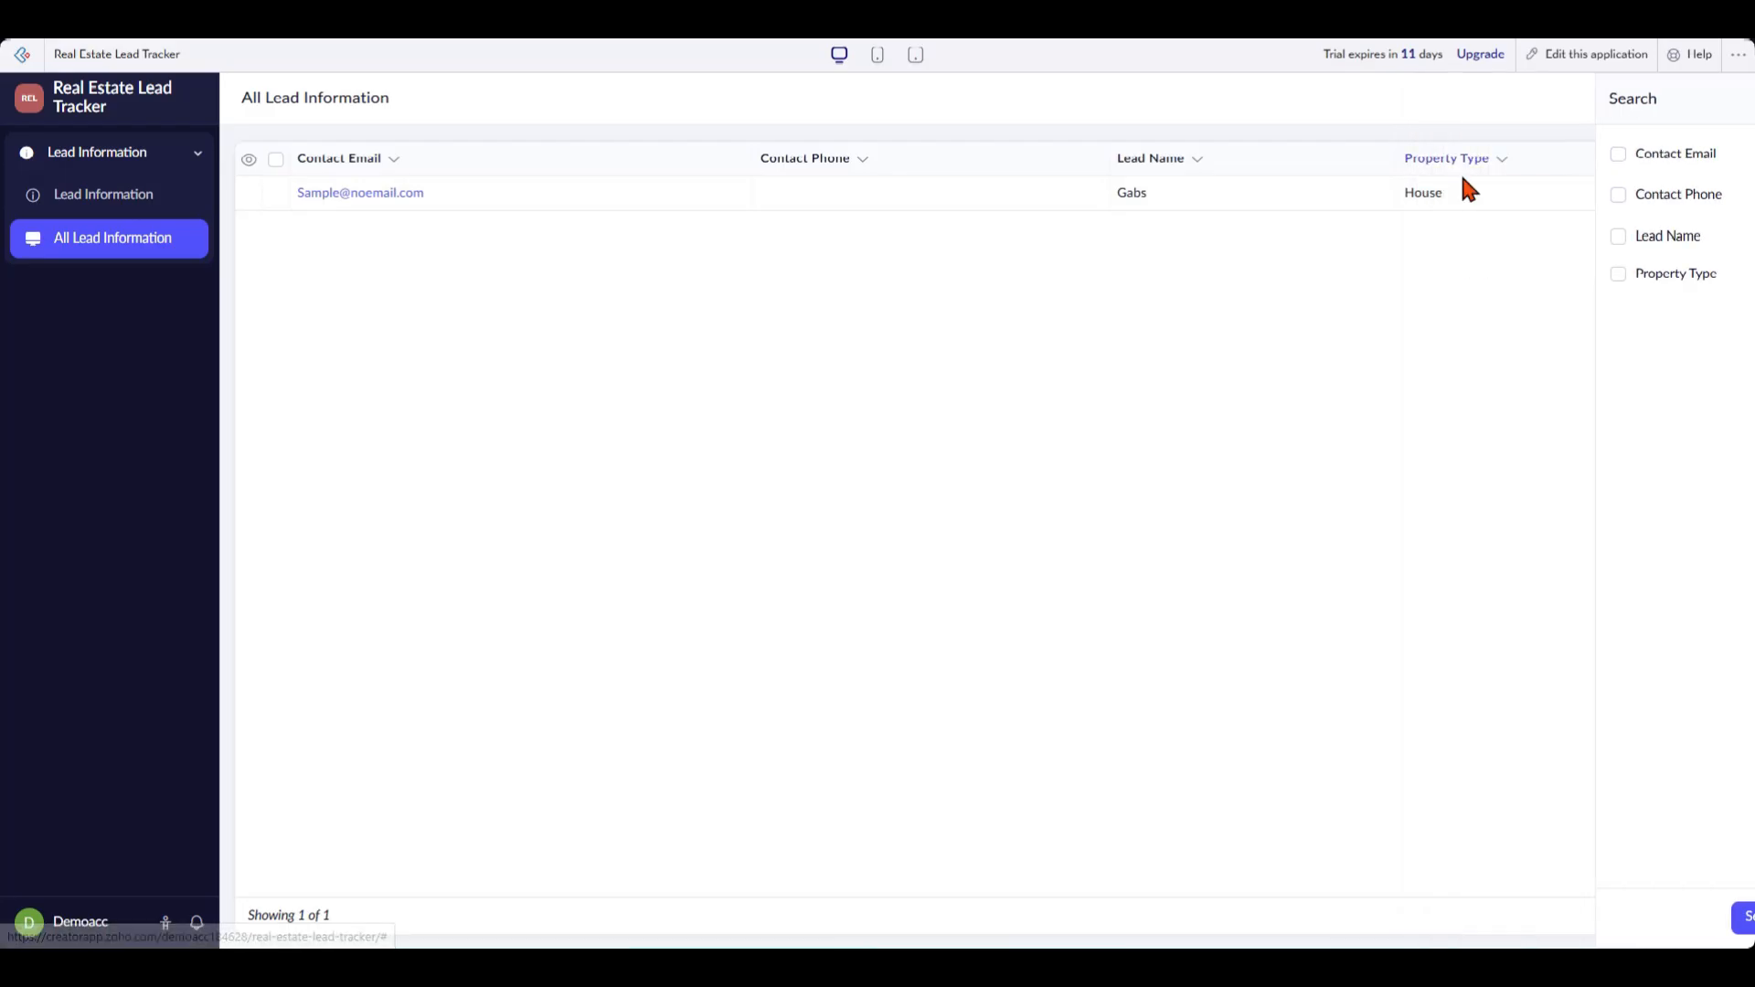
pyautogui.click(249, 195)
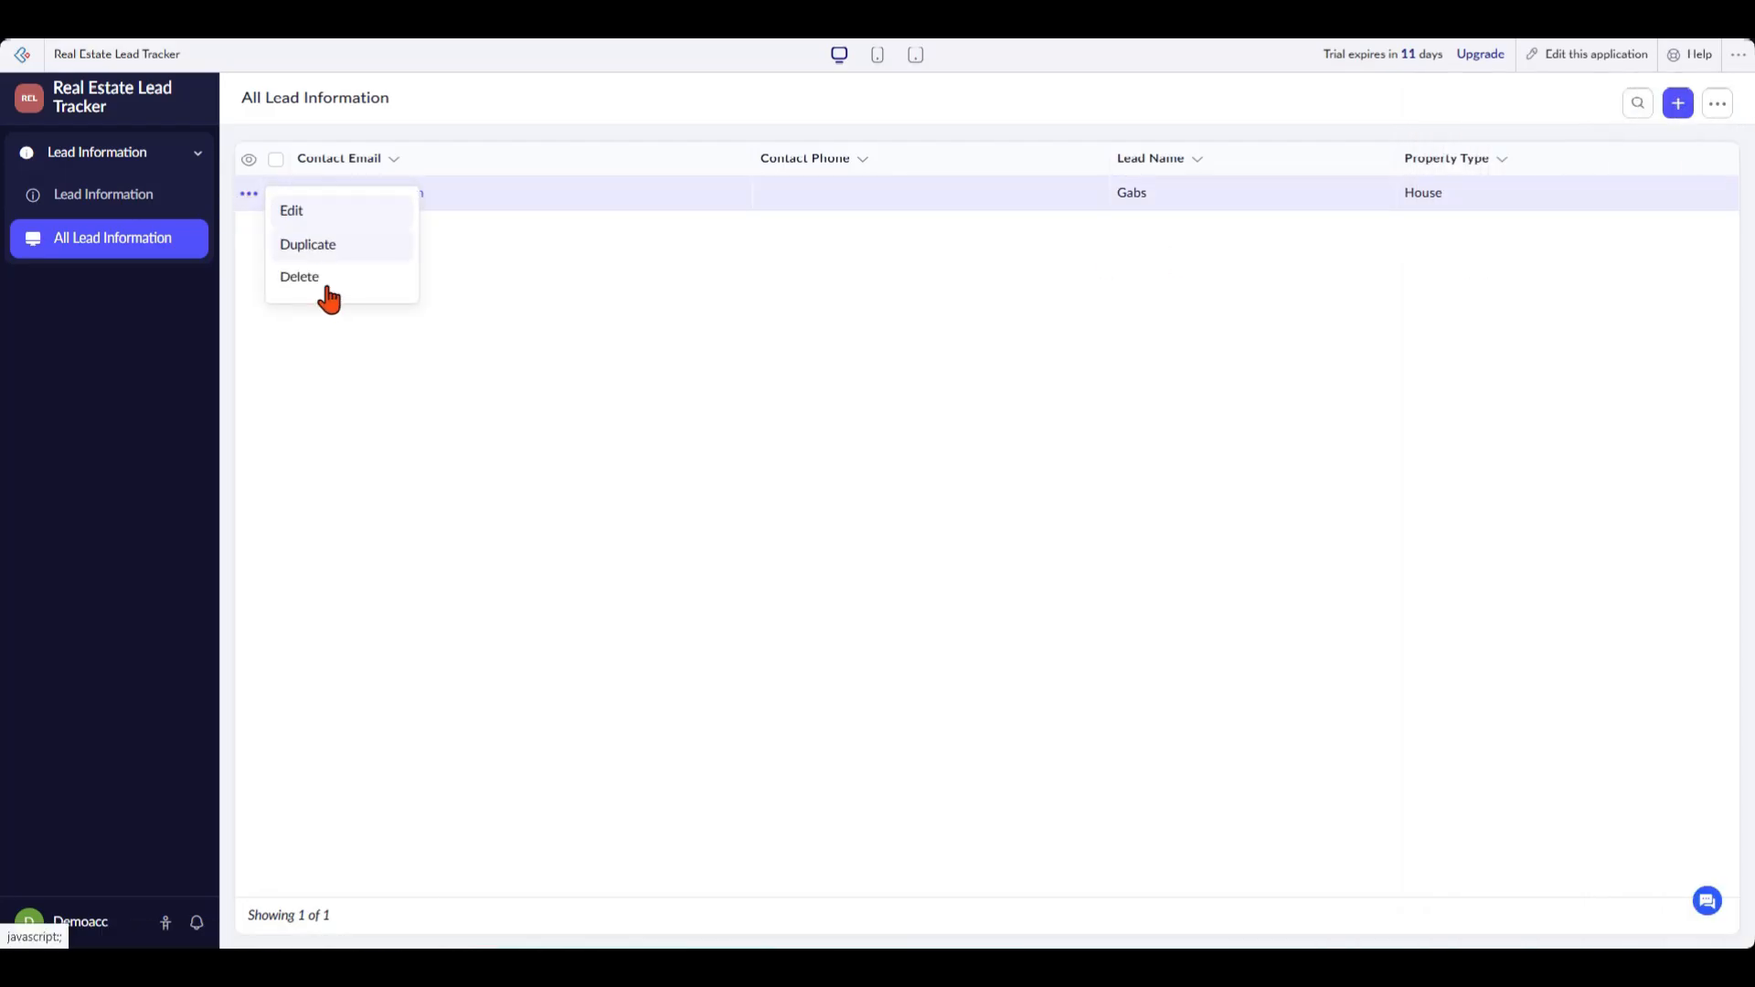
# Examine the lead record's actions and the selection of all records in the All Lead Information report.
pyautogui.click(331, 279)
pyautogui.click(276, 159)
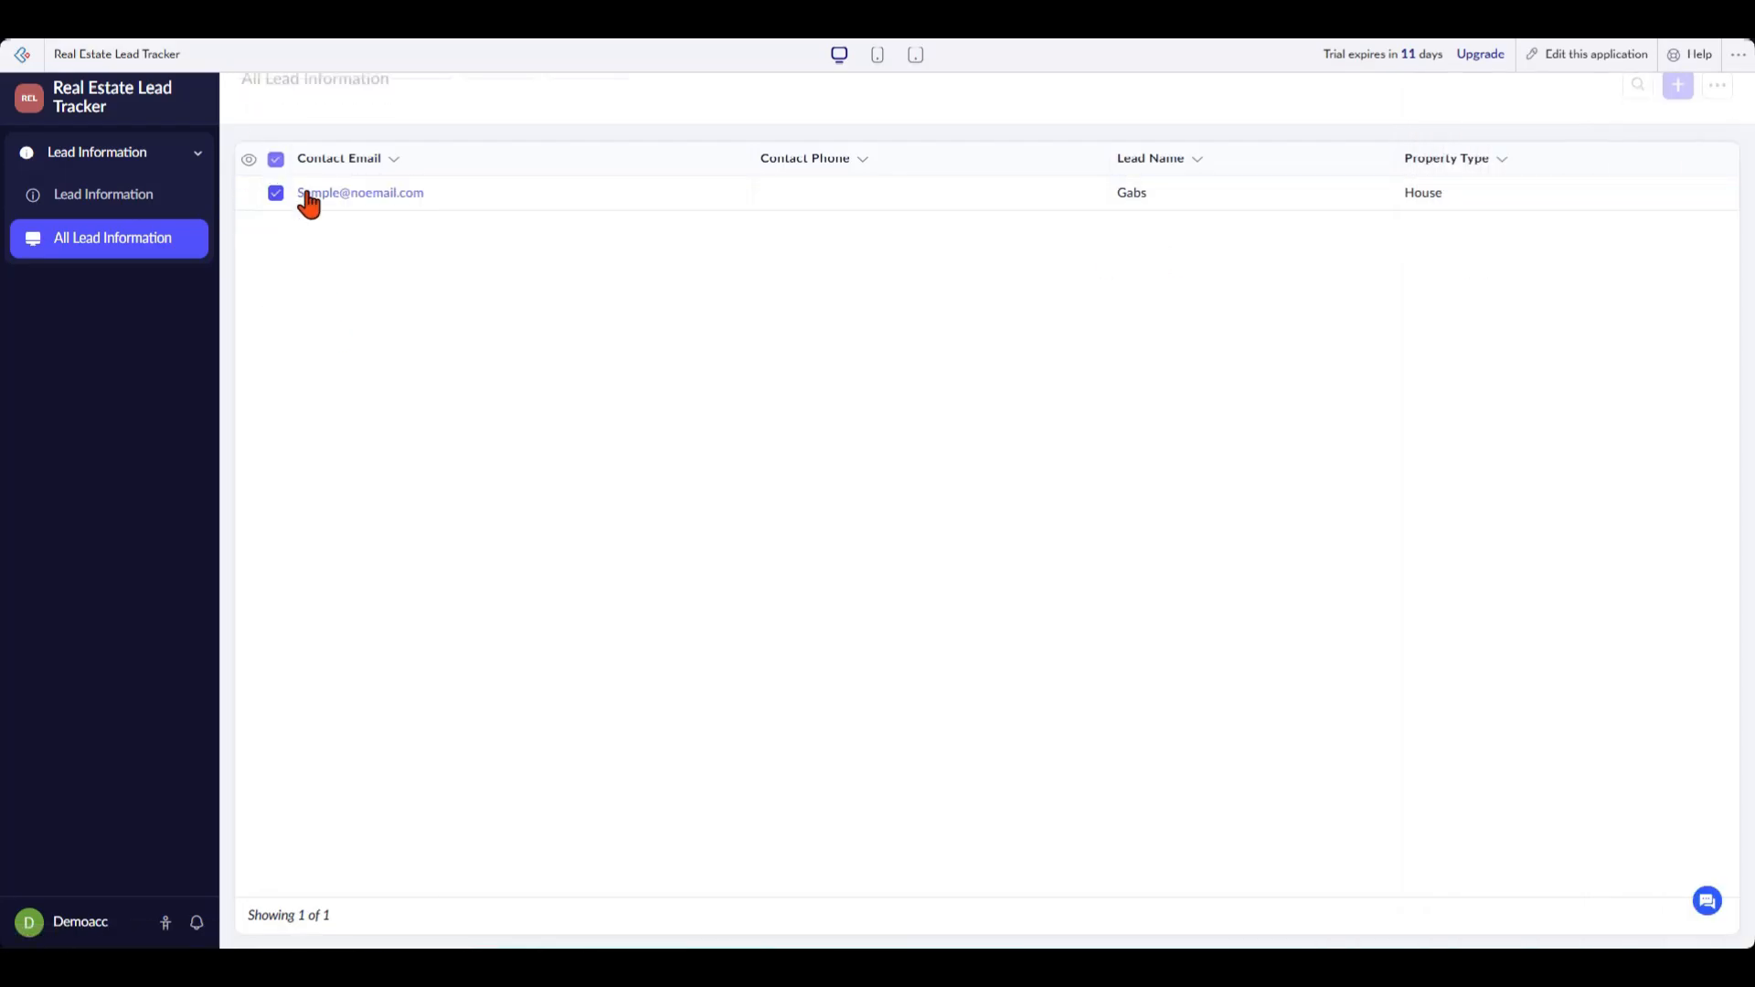
pyautogui.click(276, 161)
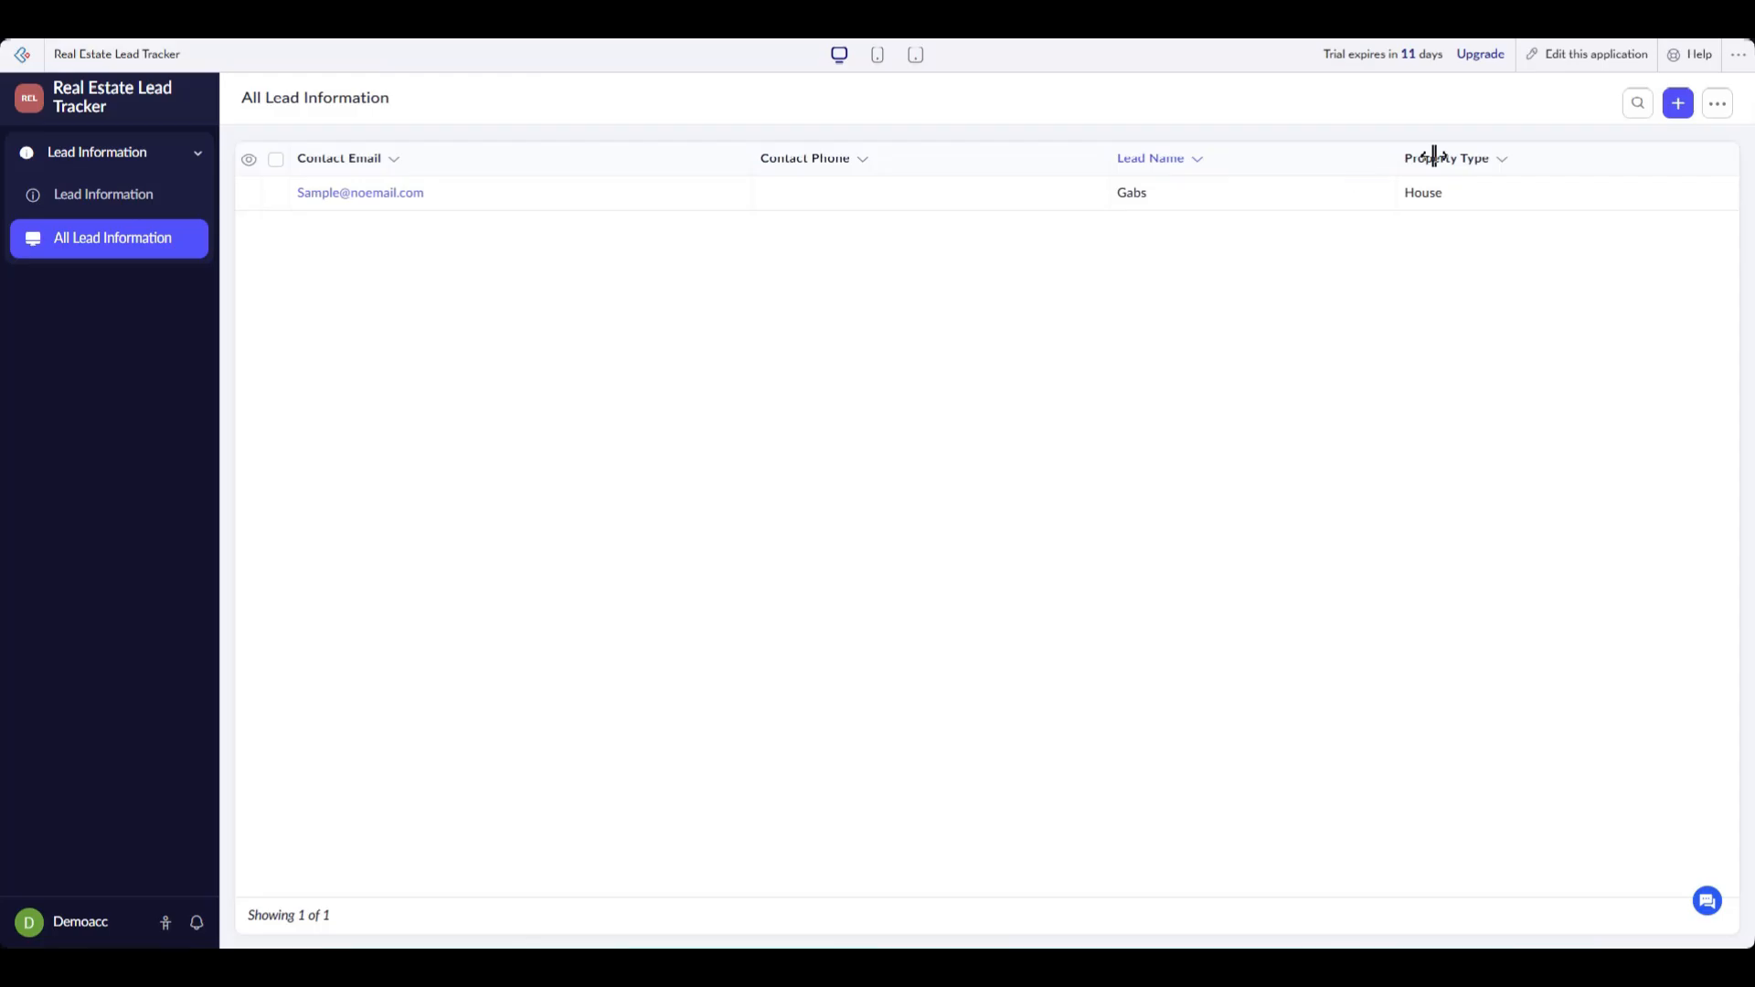
# Try showing the All Lead Information report as a spreadsheet and as a Kanban, leaving the Kanban configuration without grouping.
pyautogui.click(1718, 103)
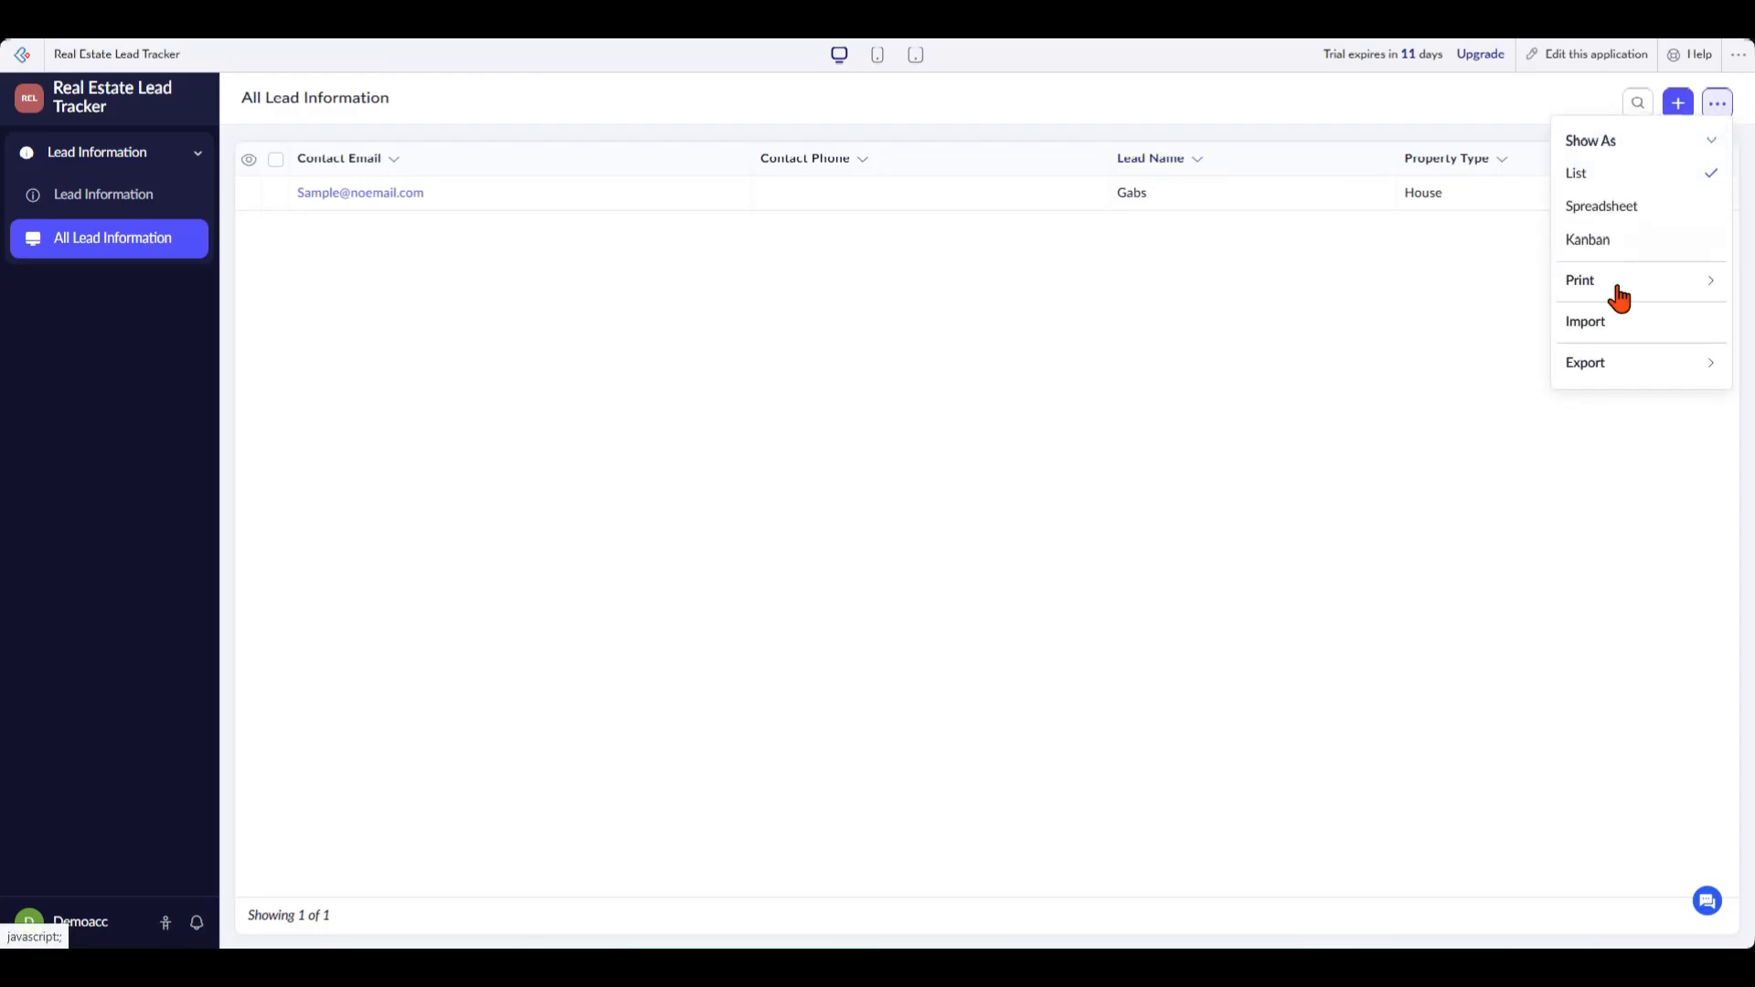
pyautogui.click(1636, 208)
pyautogui.click(1718, 105)
pyautogui.click(1656, 242)
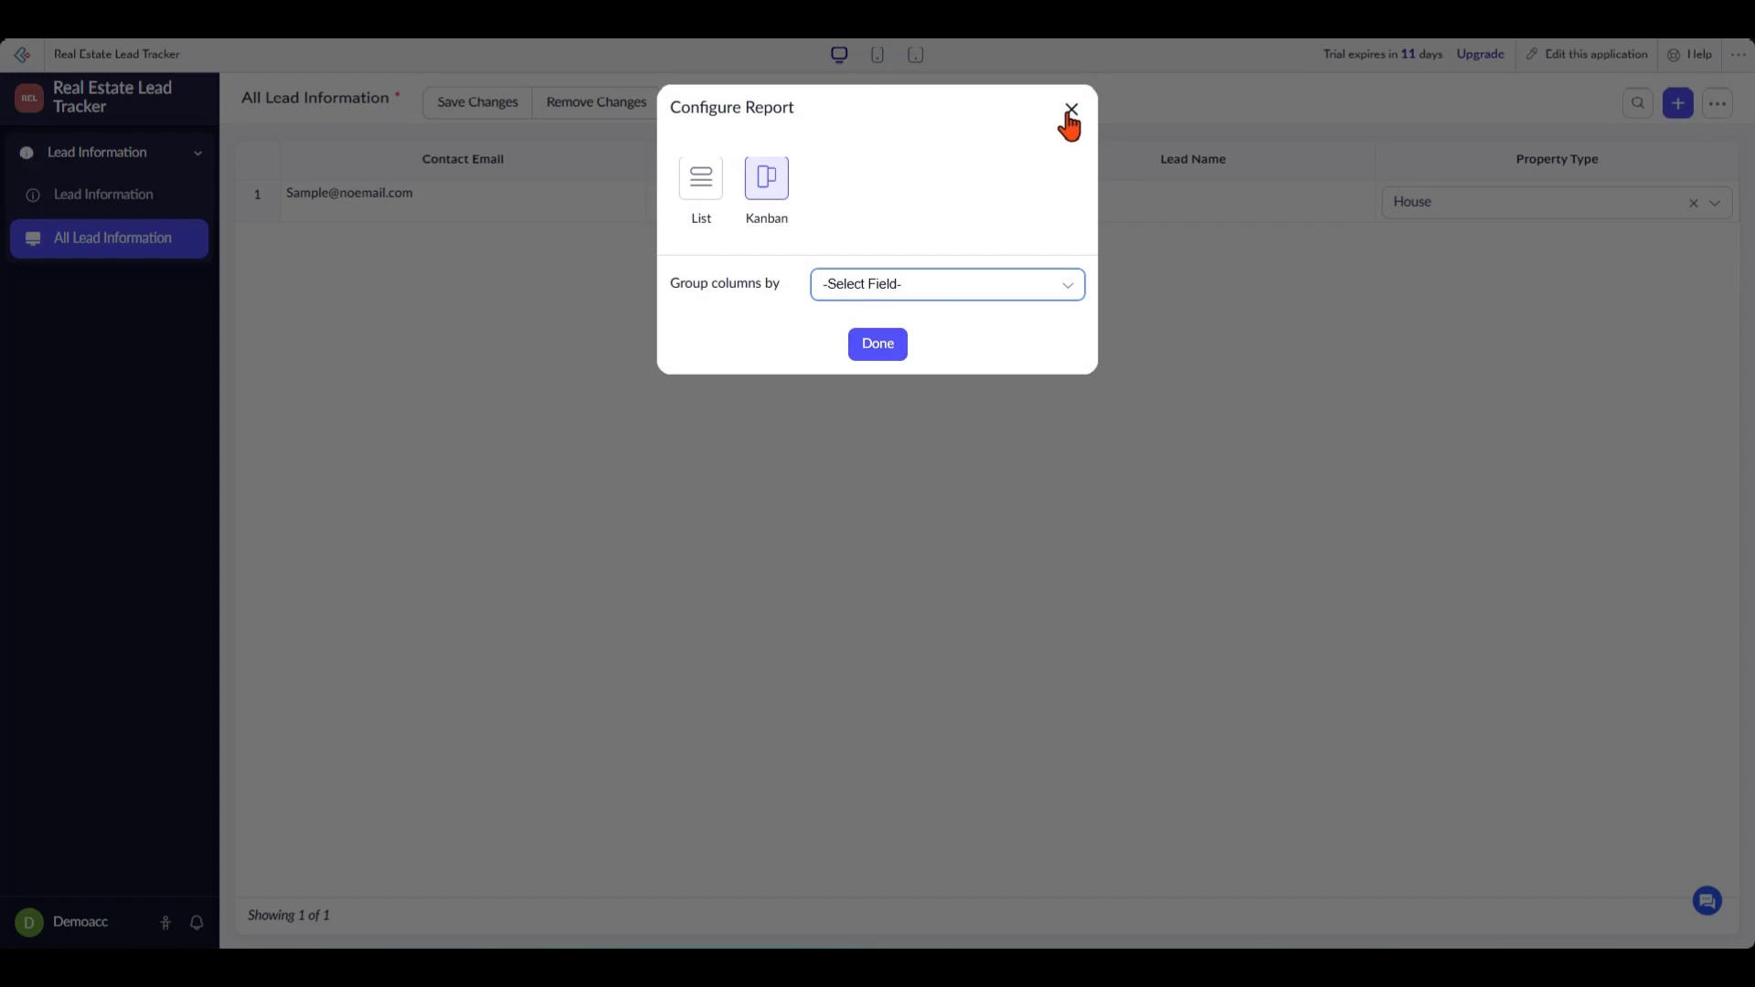
pyautogui.click(1069, 113)
pyautogui.click(1719, 106)
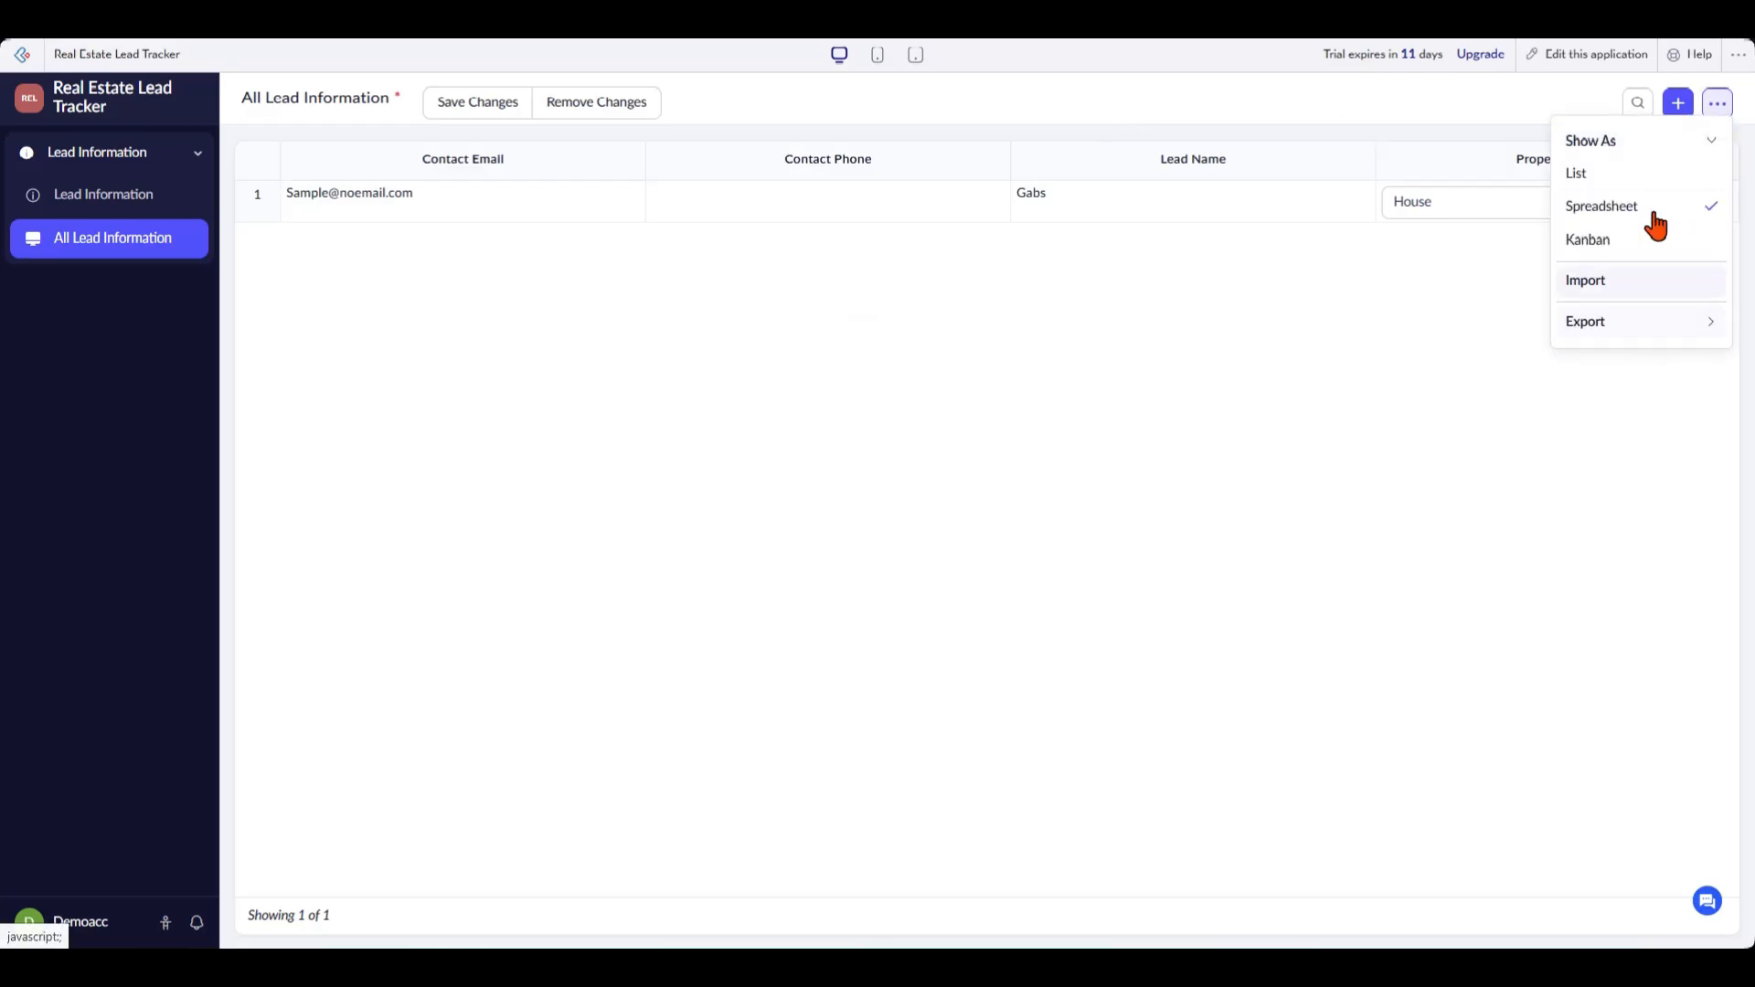
pyautogui.click(860, 333)
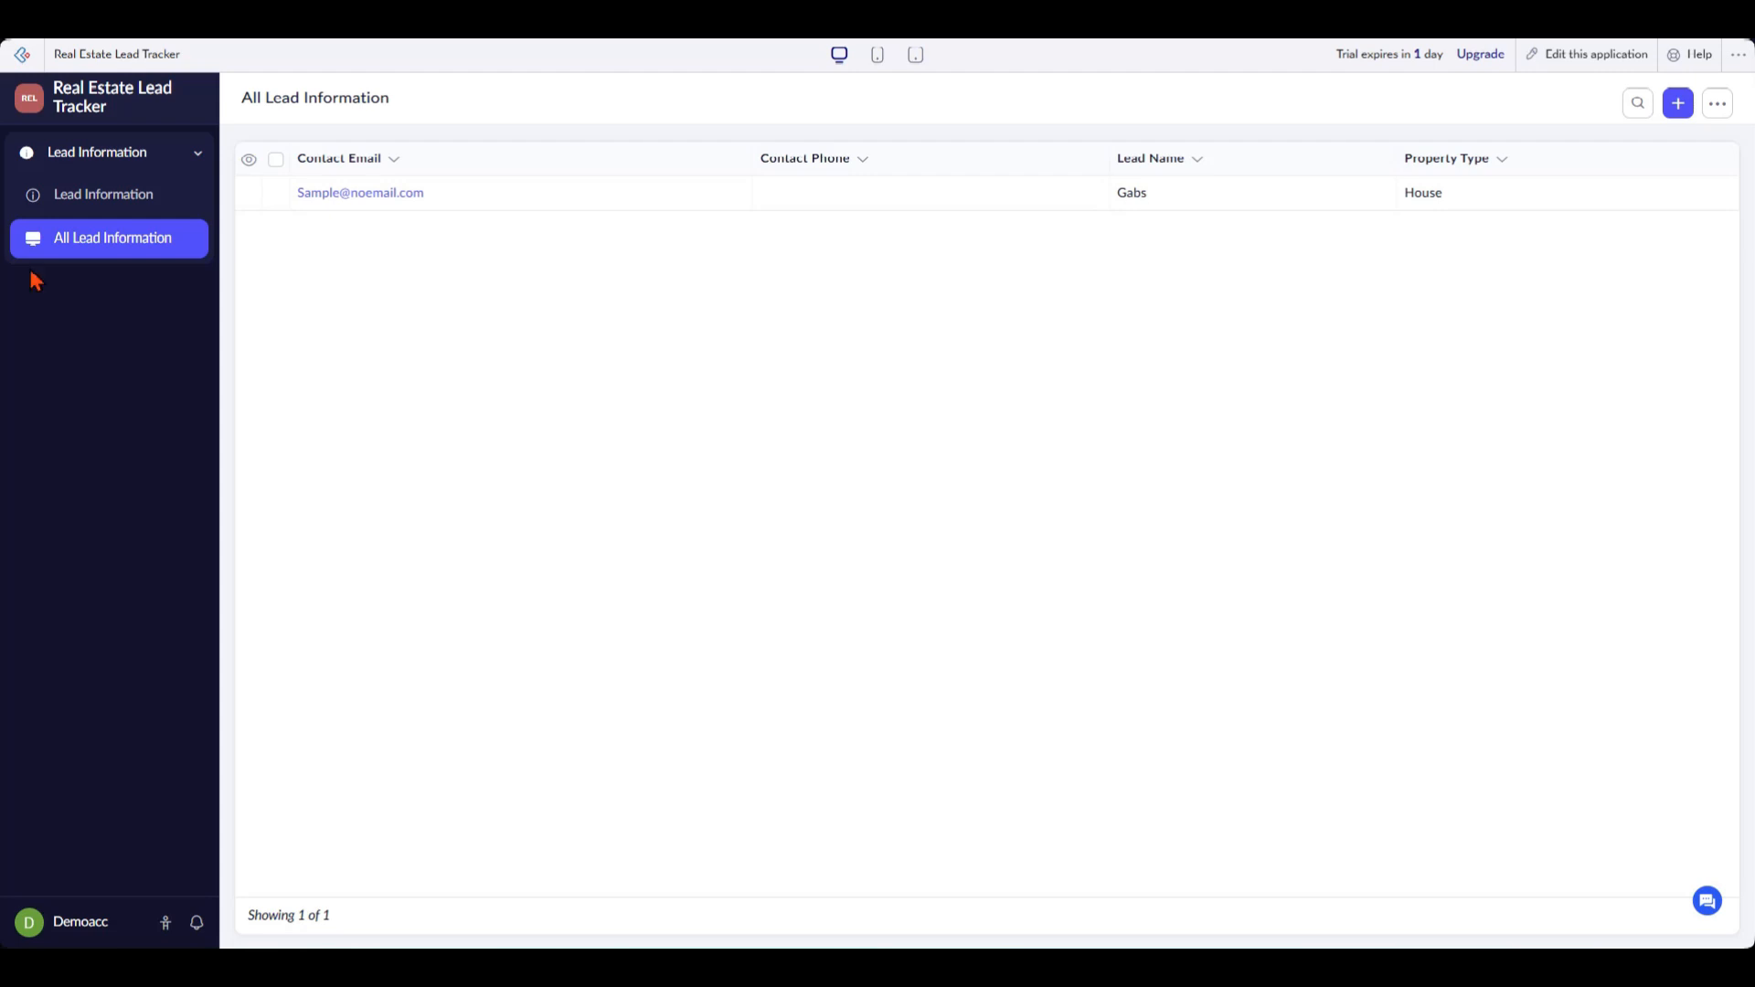
# Return to editing the application and create a blank page named "Dashboard".
pyautogui.click(1581, 57)
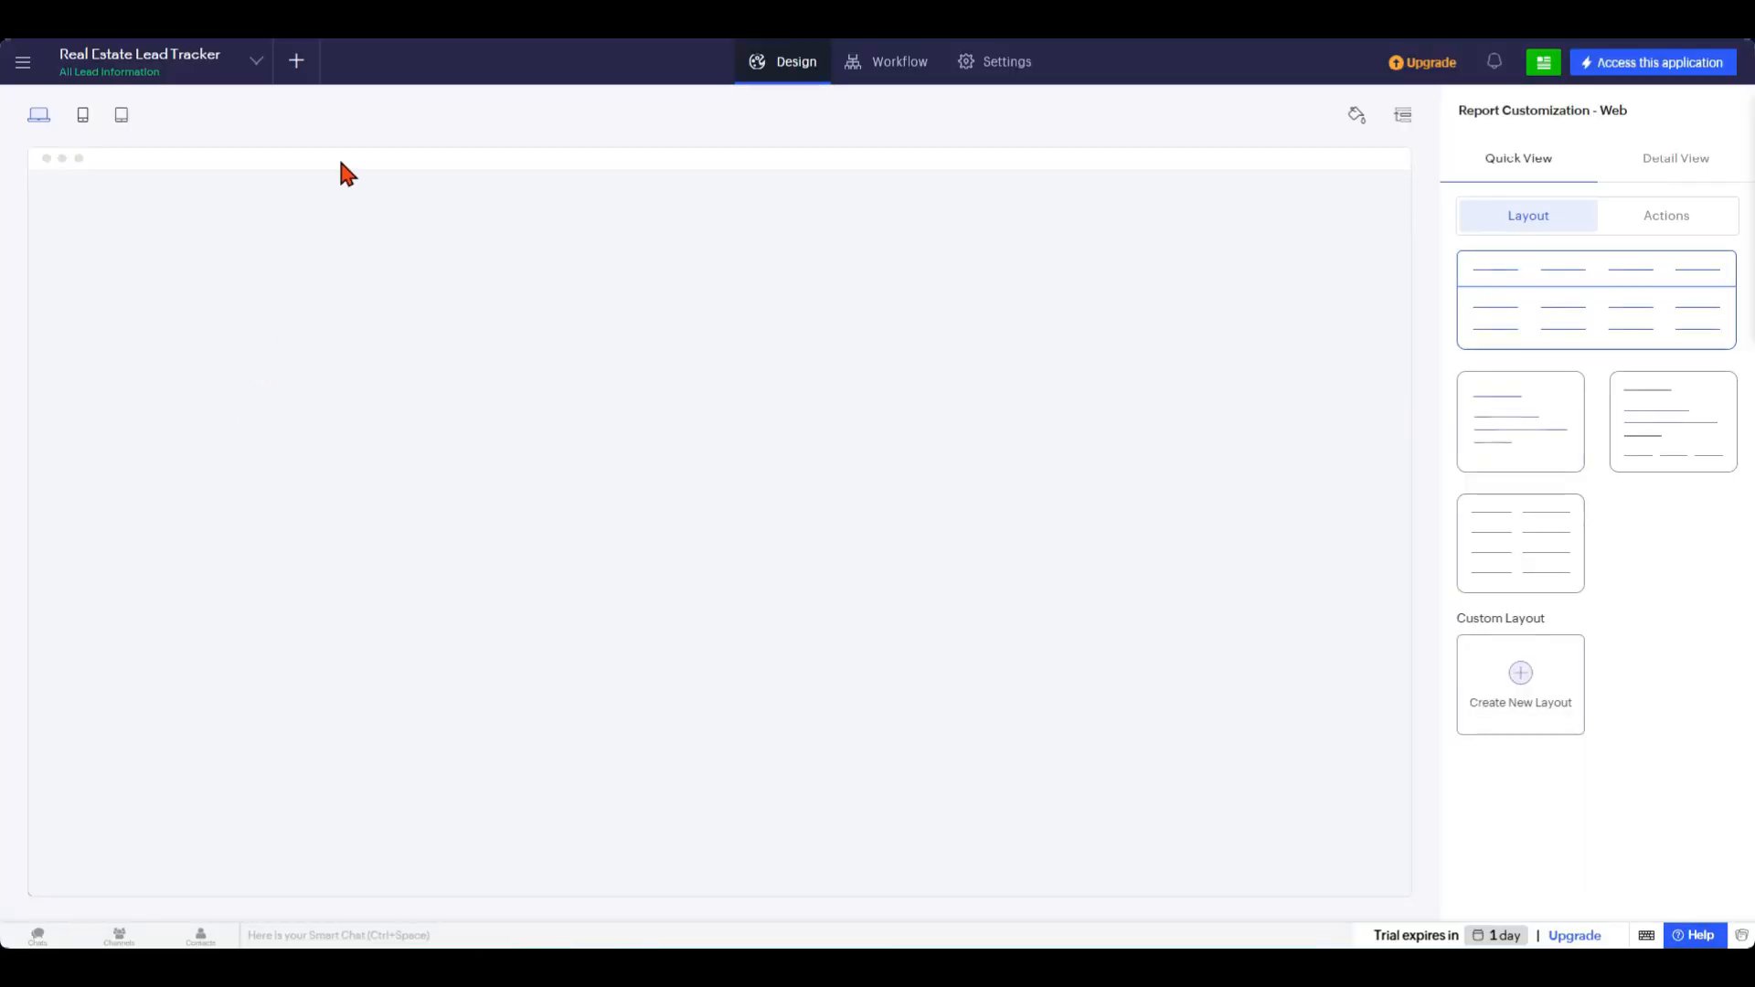
pyautogui.click(296, 61)
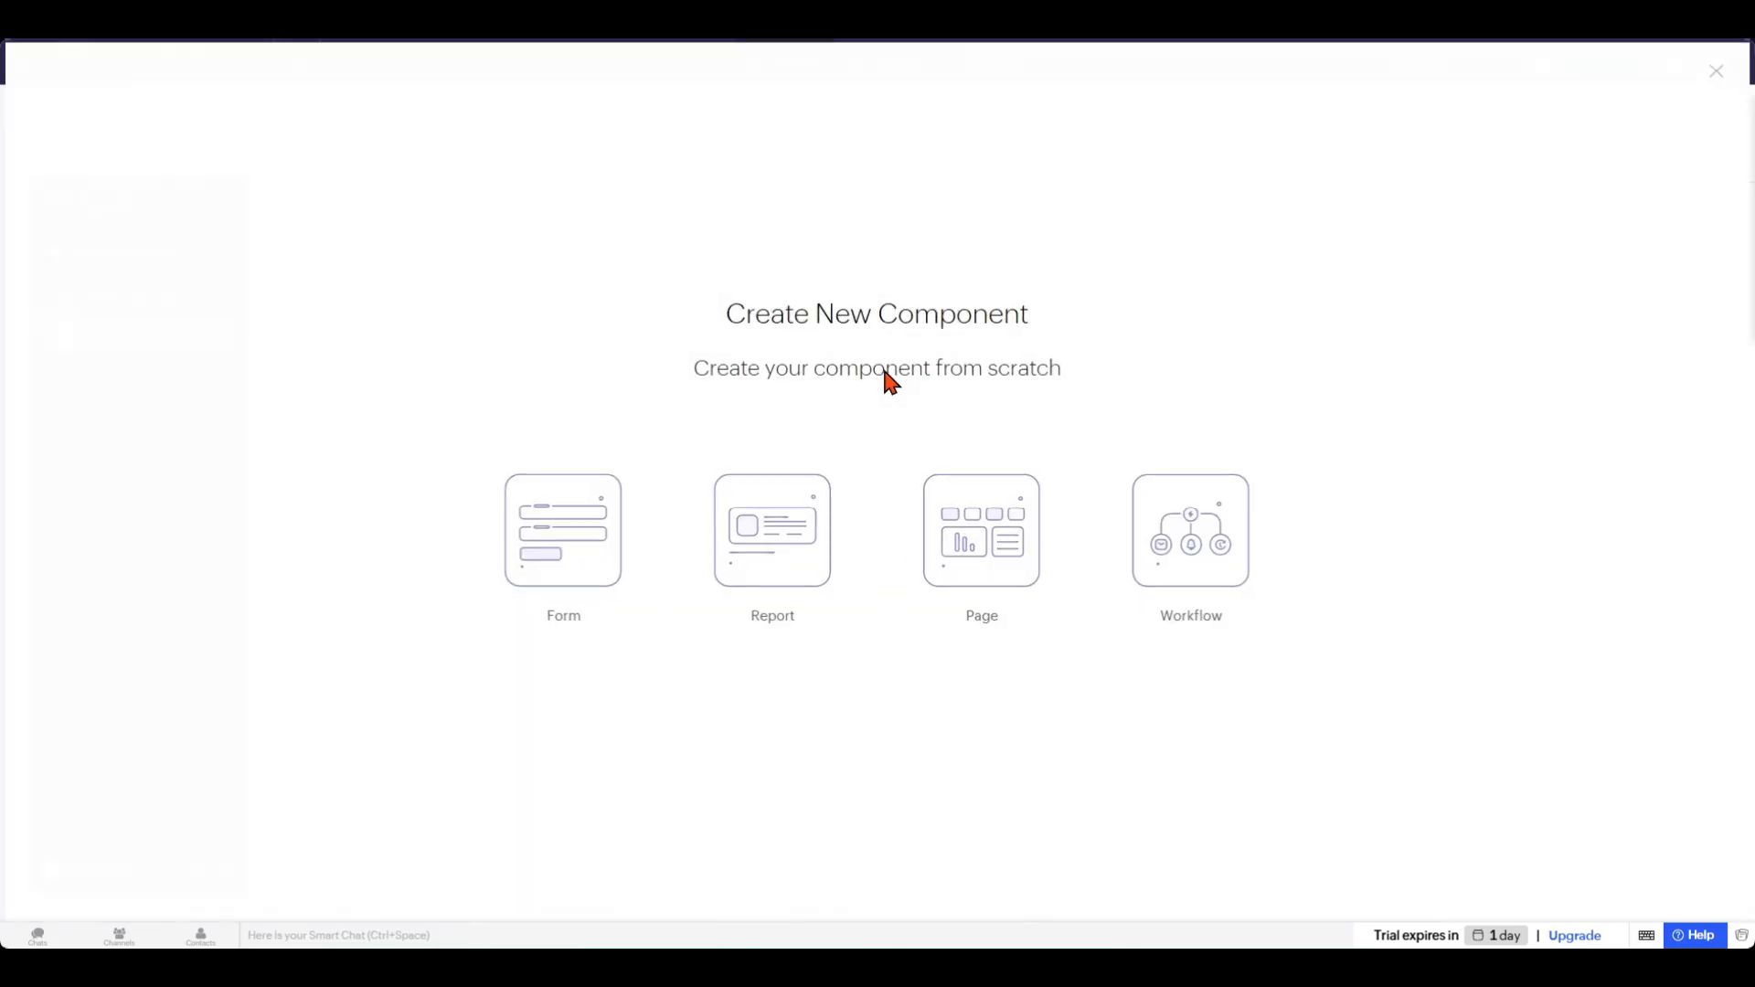
pyautogui.click(980, 548)
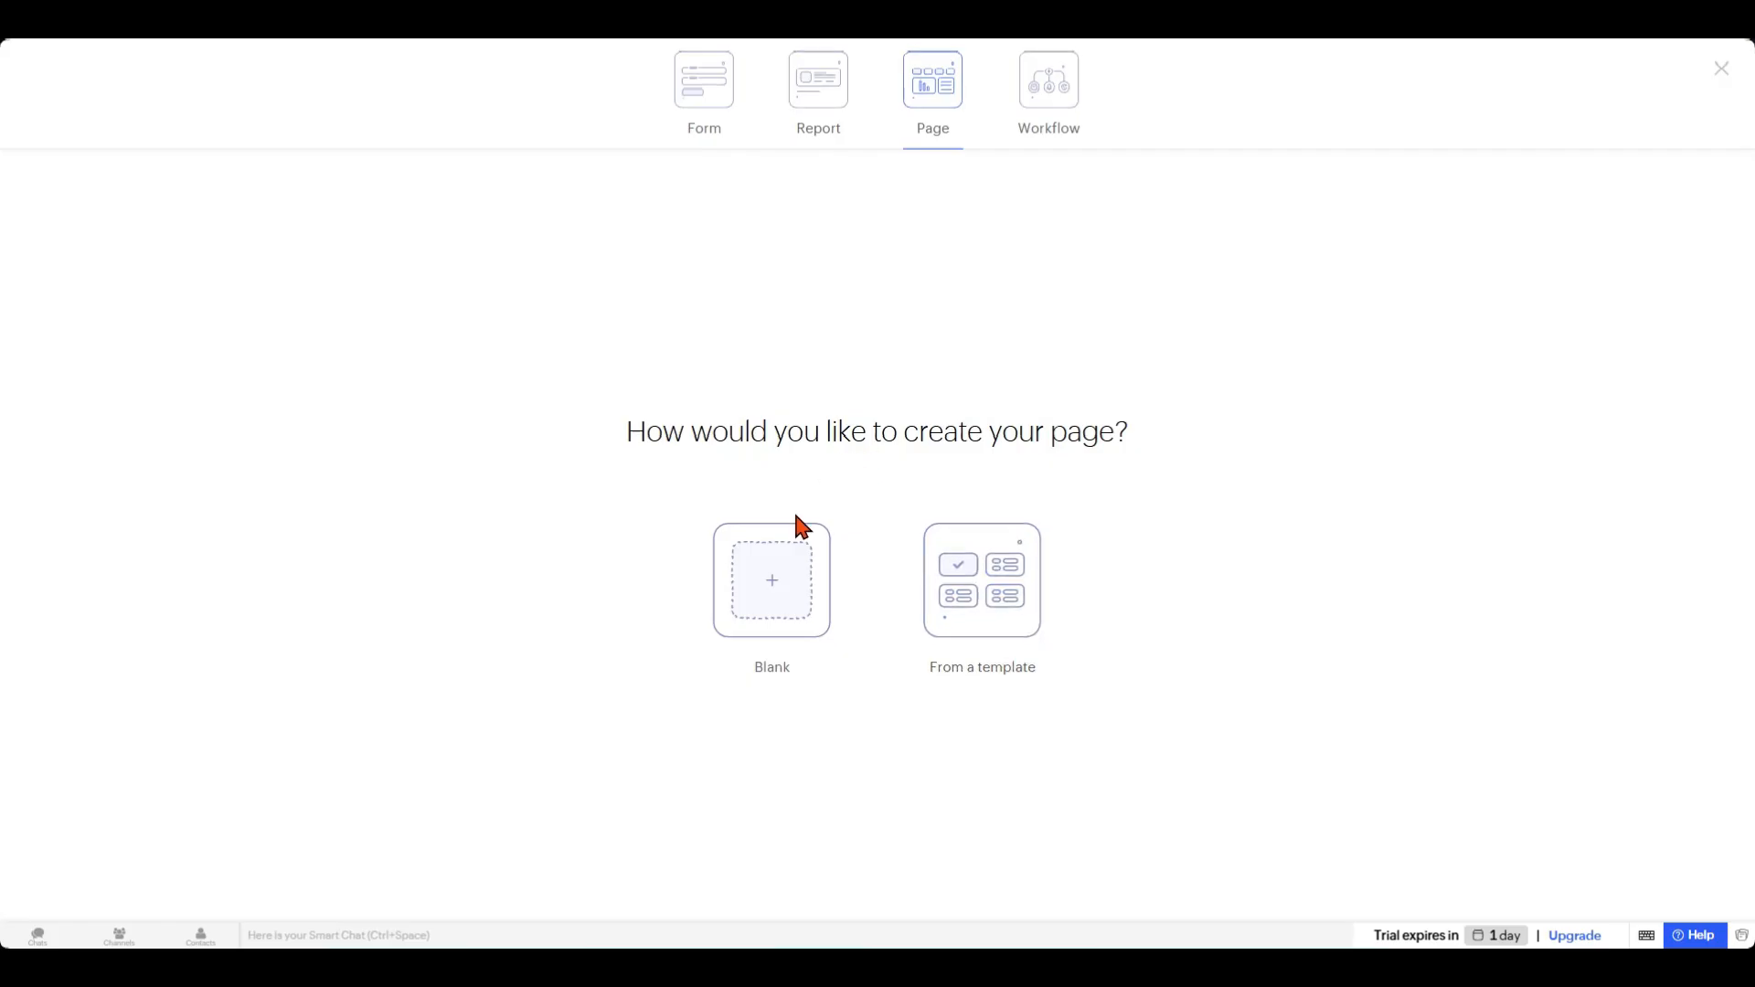
pyautogui.click(784, 571)
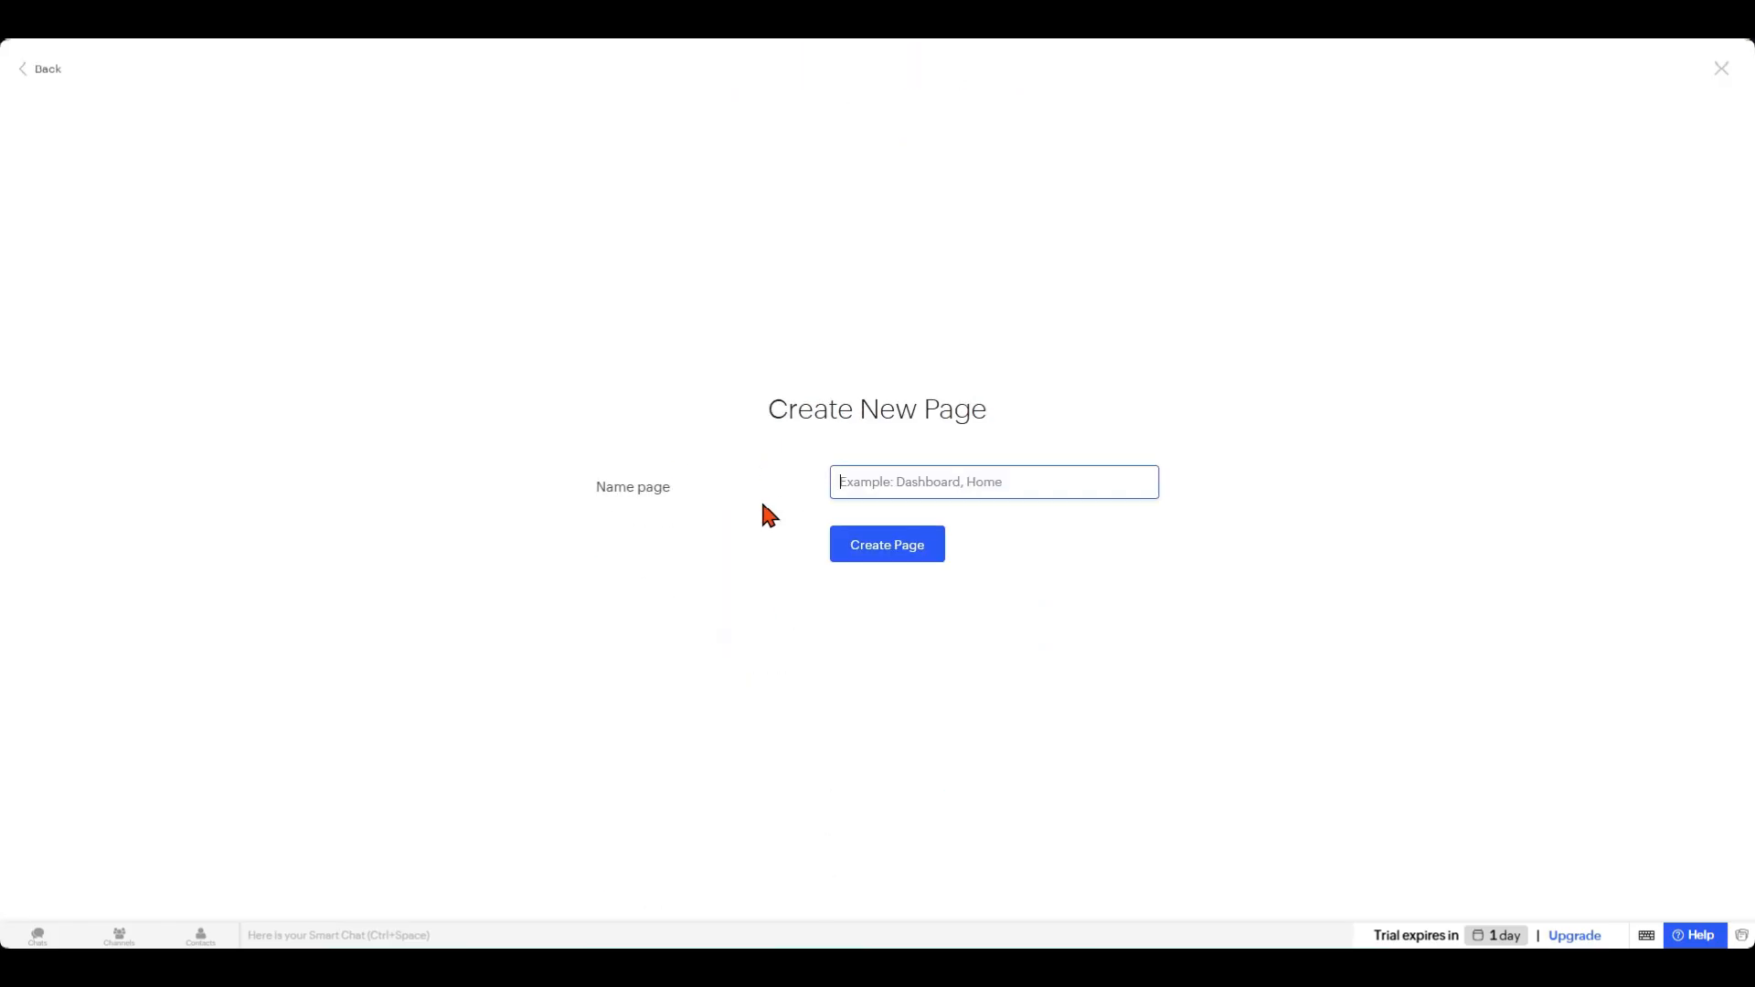
pyautogui.click(926, 483)
pyautogui.click(976, 531)
pyautogui.click(896, 545)
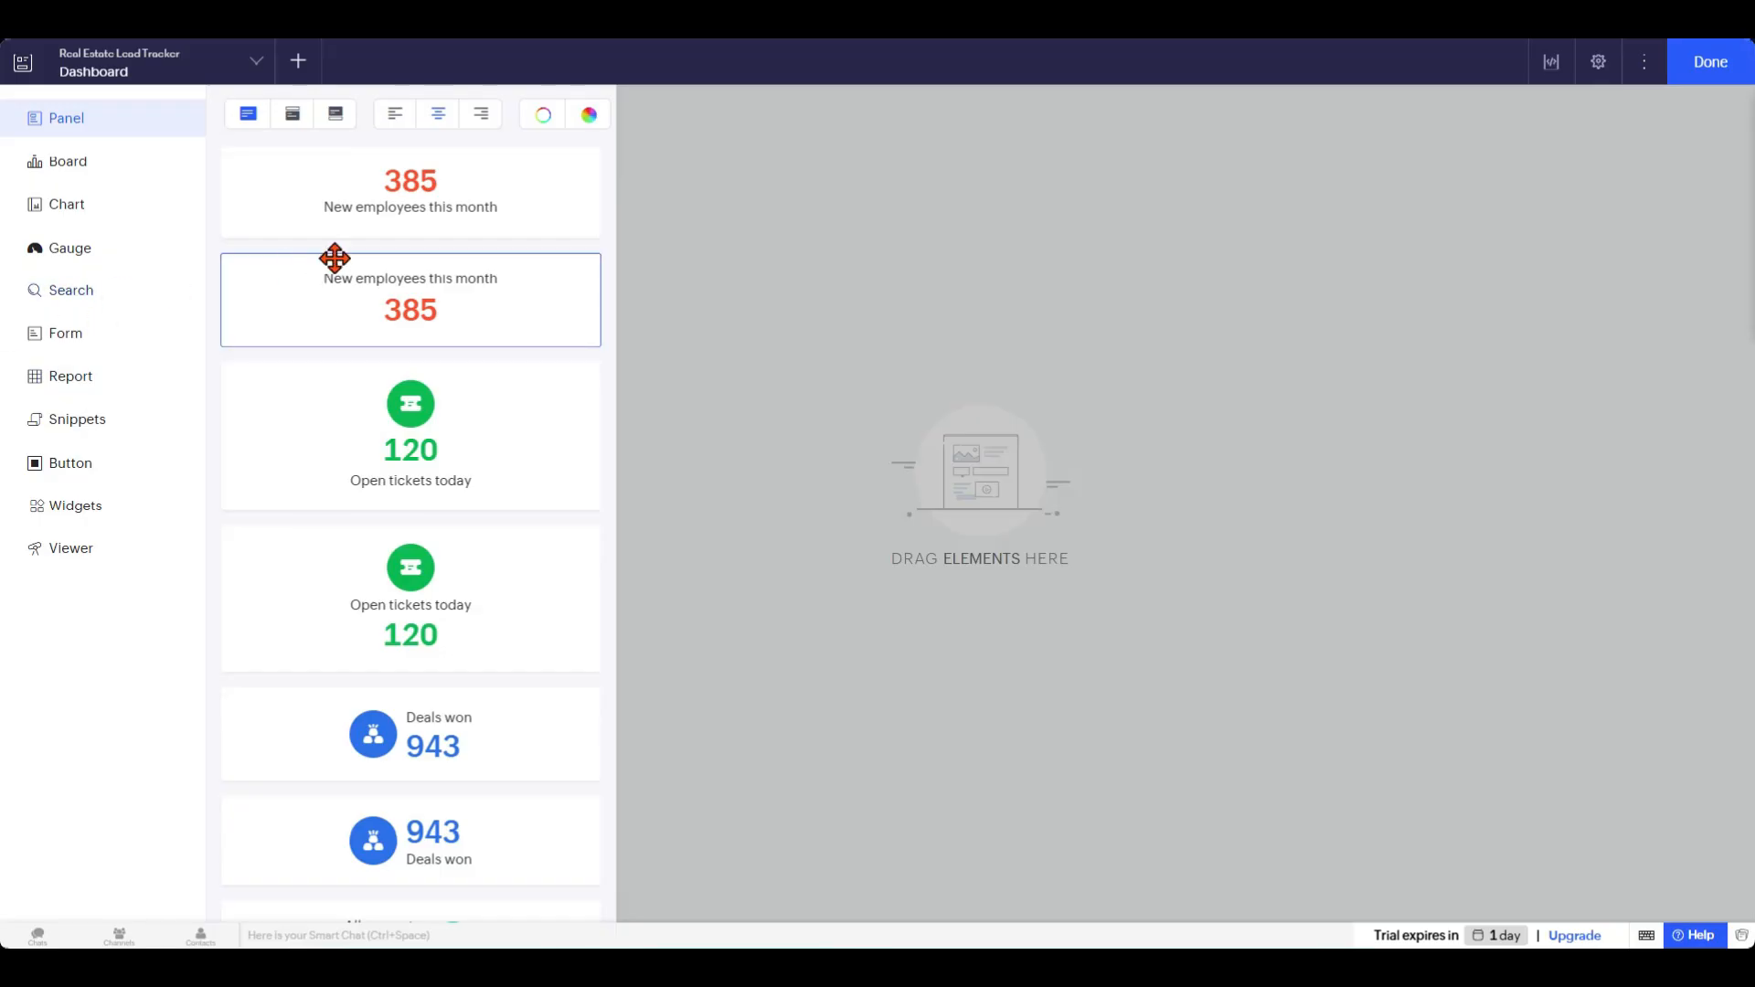
# Add a number panel to the Dashboard page, set its label text to "Total Number of Leads", and review its action and style options.
pyautogui.moveTo(365, 225); pyautogui.dragTo(869, 280)
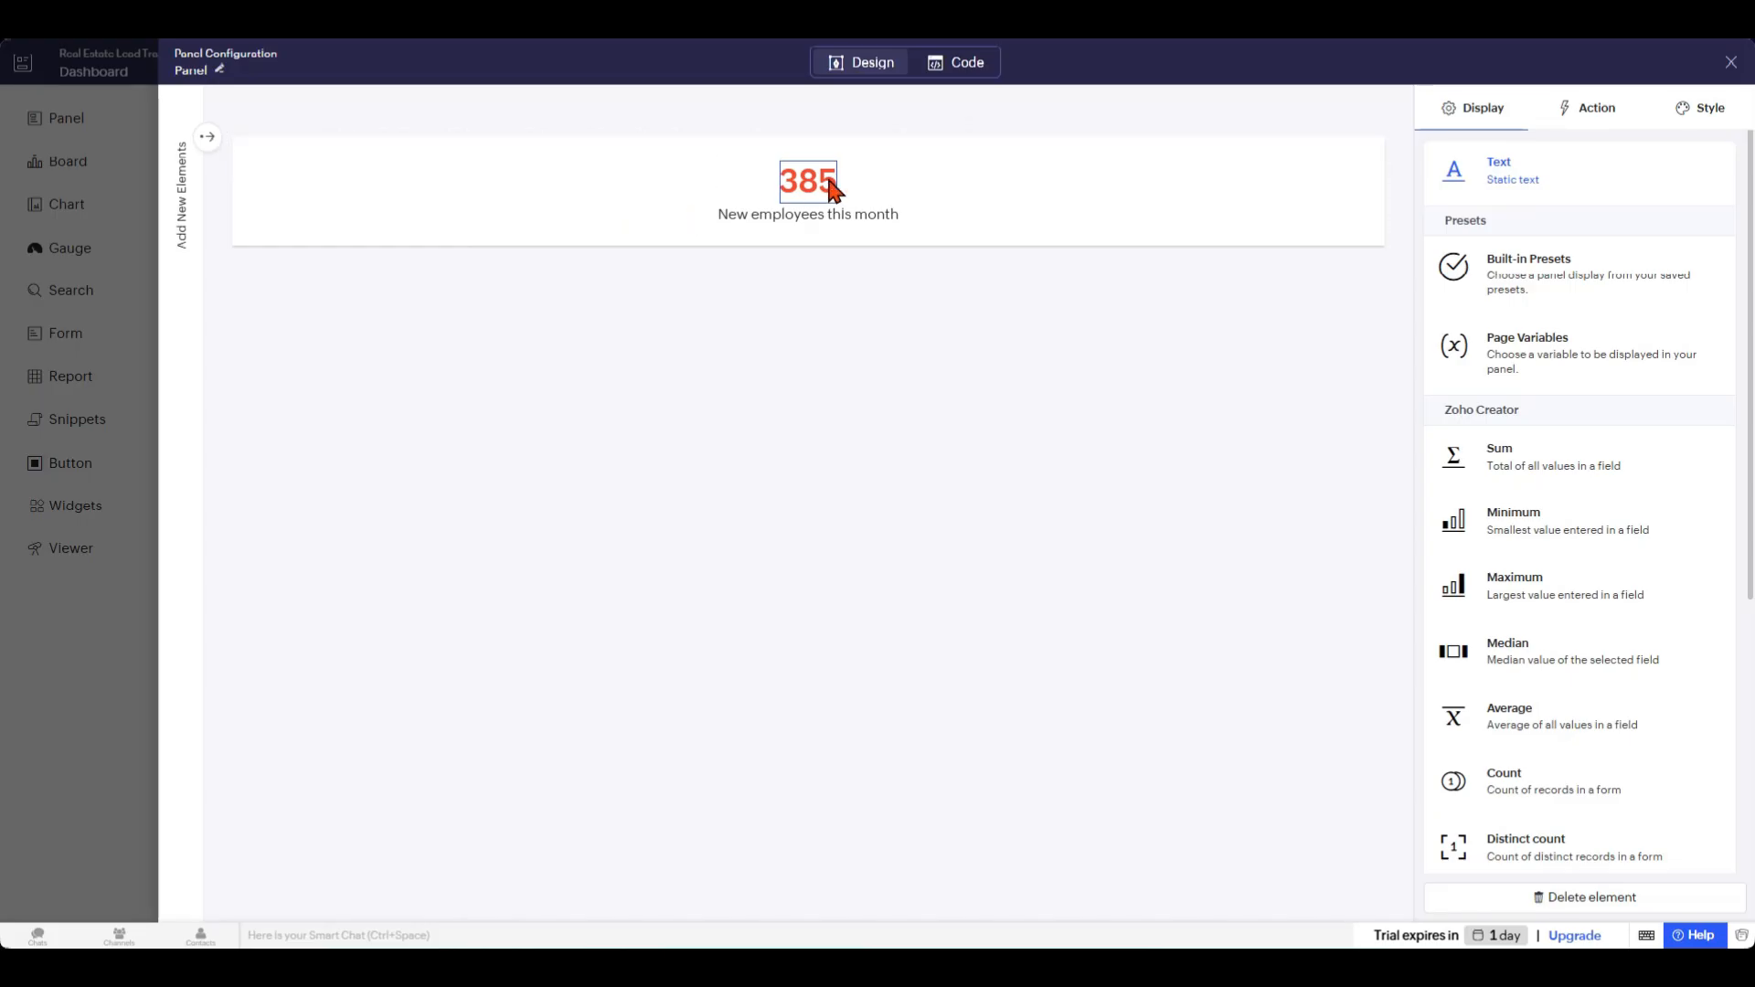
pyautogui.click(834, 219)
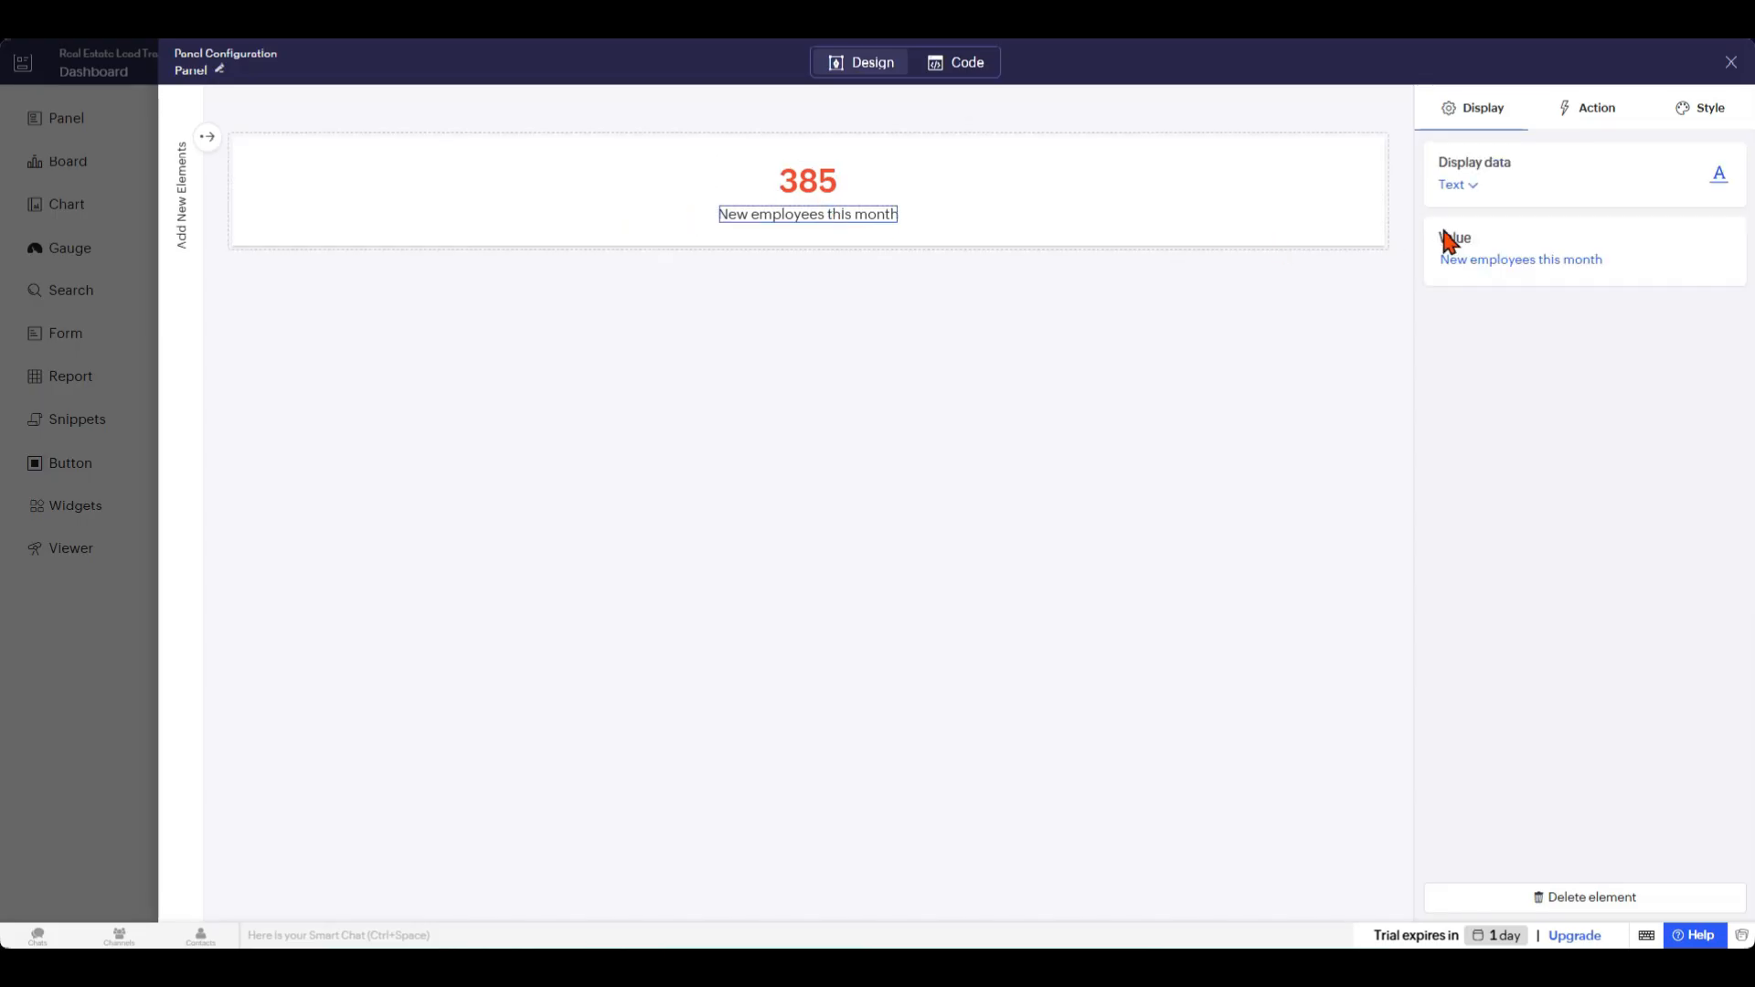
pyautogui.tripleClick(1541, 265)
pyautogui.write('To')
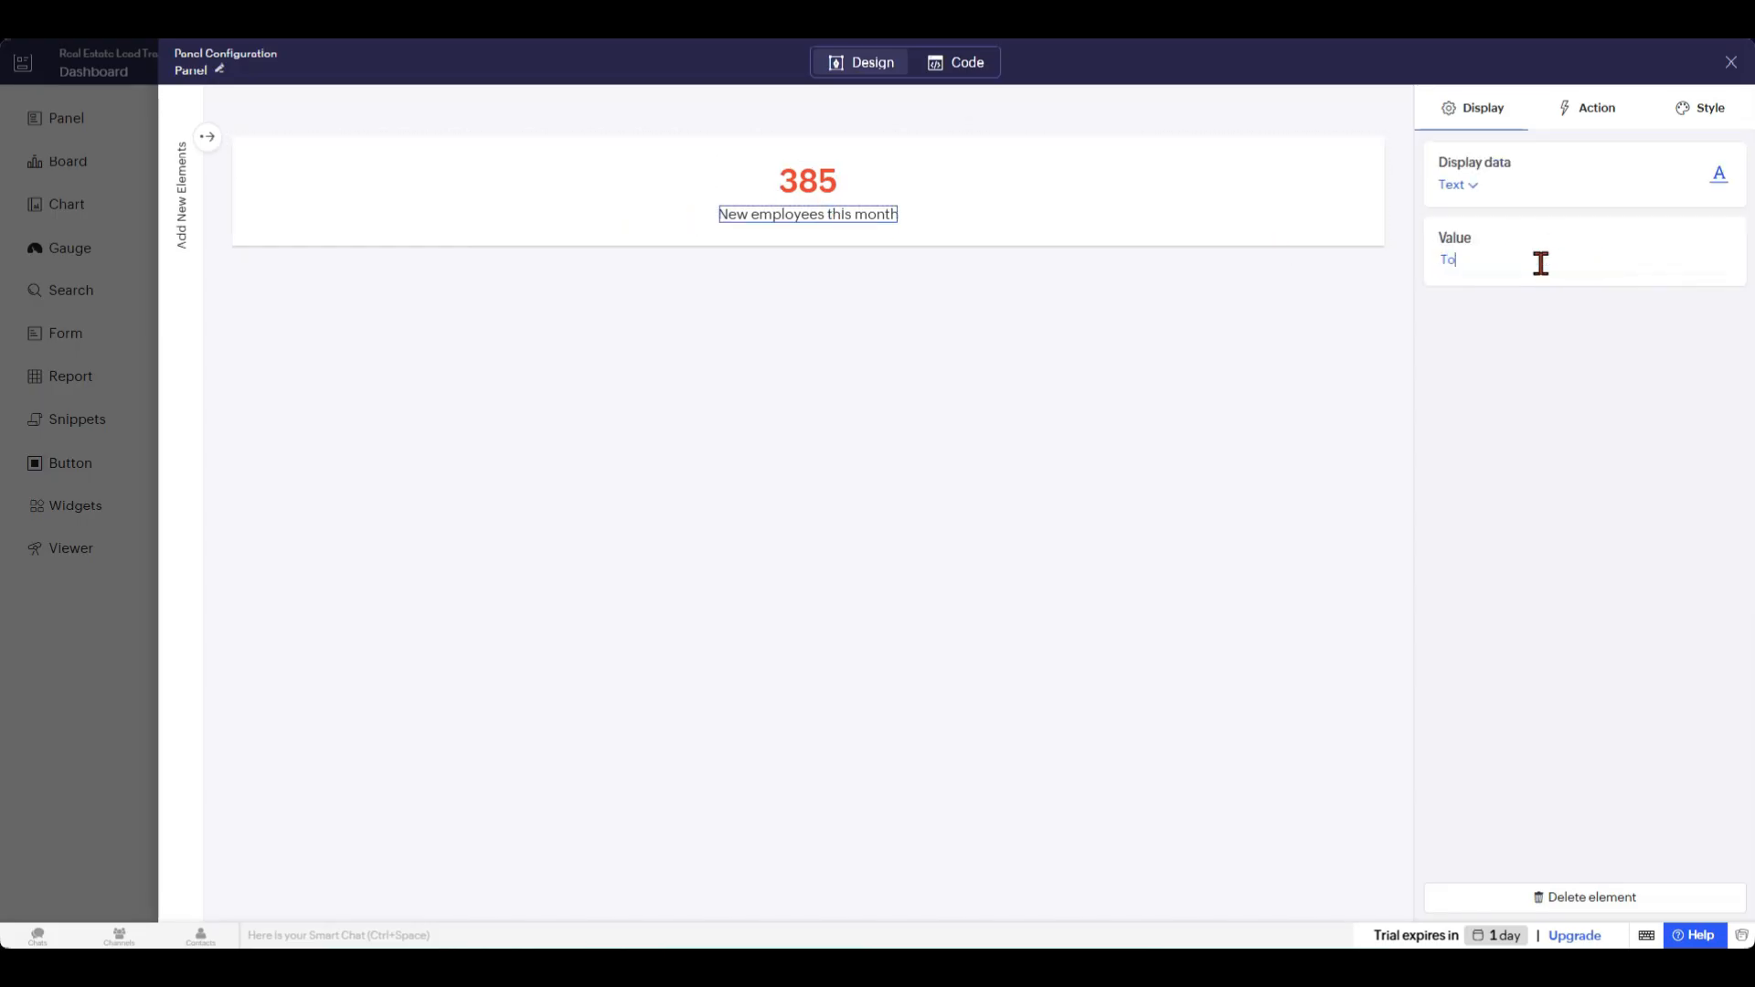
pyautogui.write('tal Number of Leads')
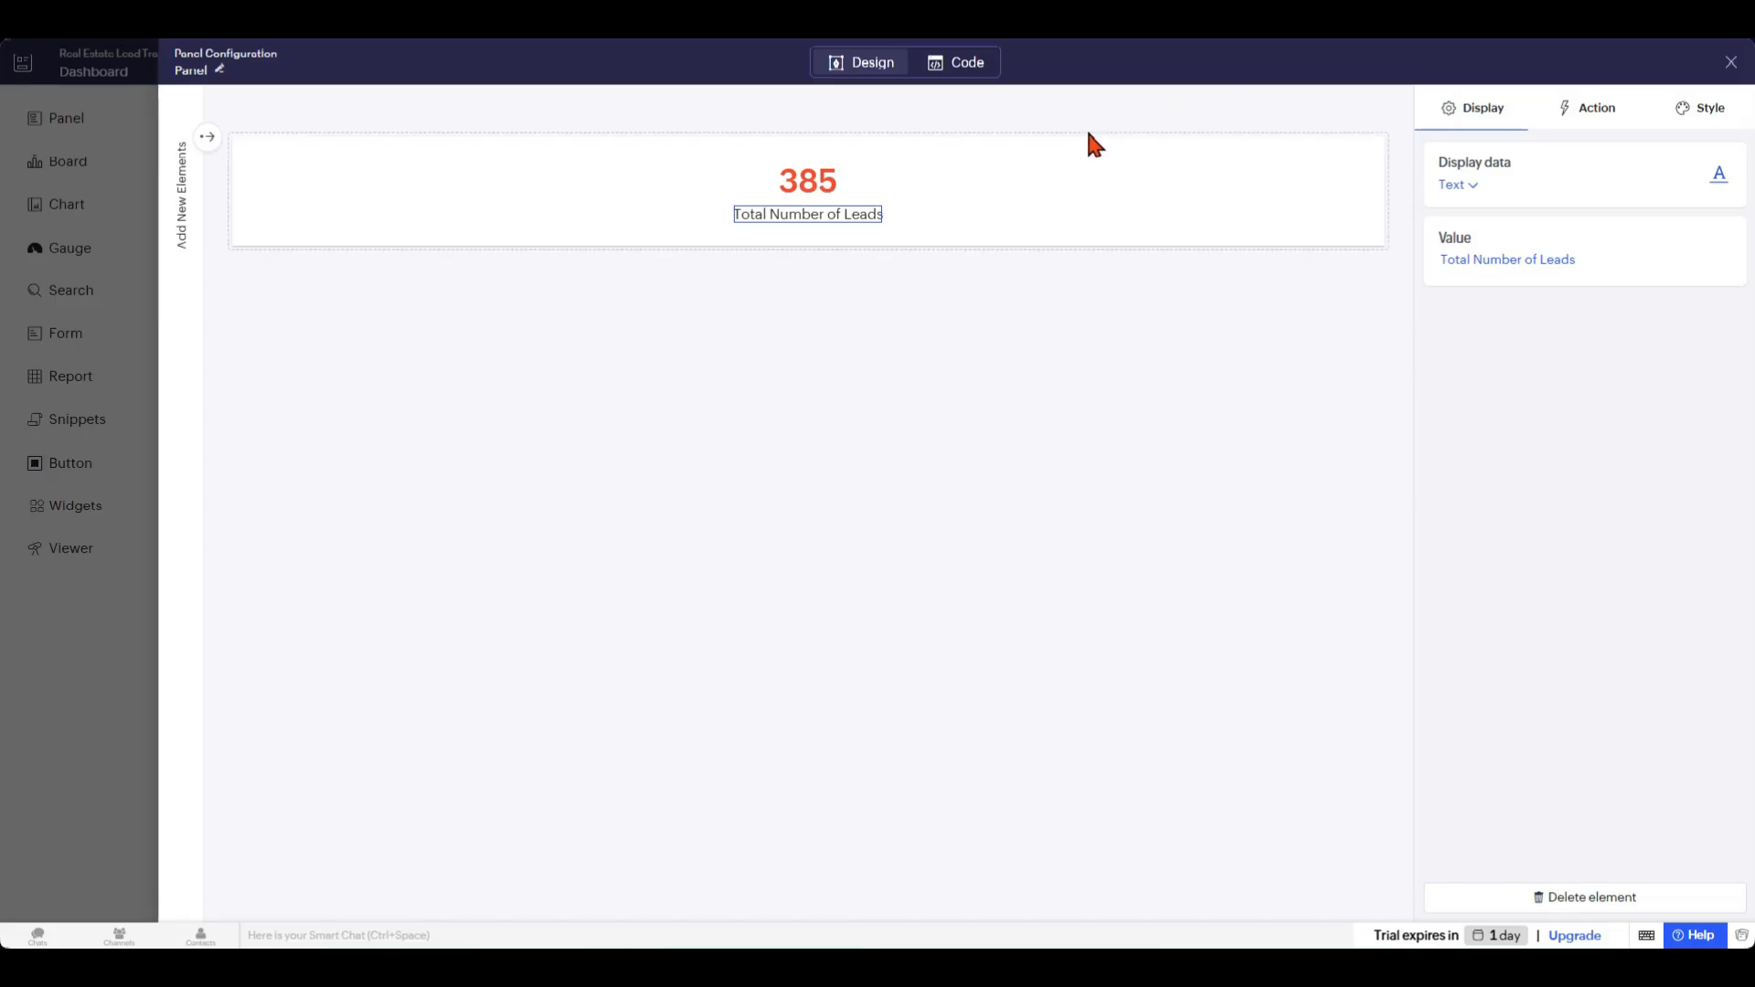
pyautogui.click(1595, 111)
pyautogui.click(1708, 112)
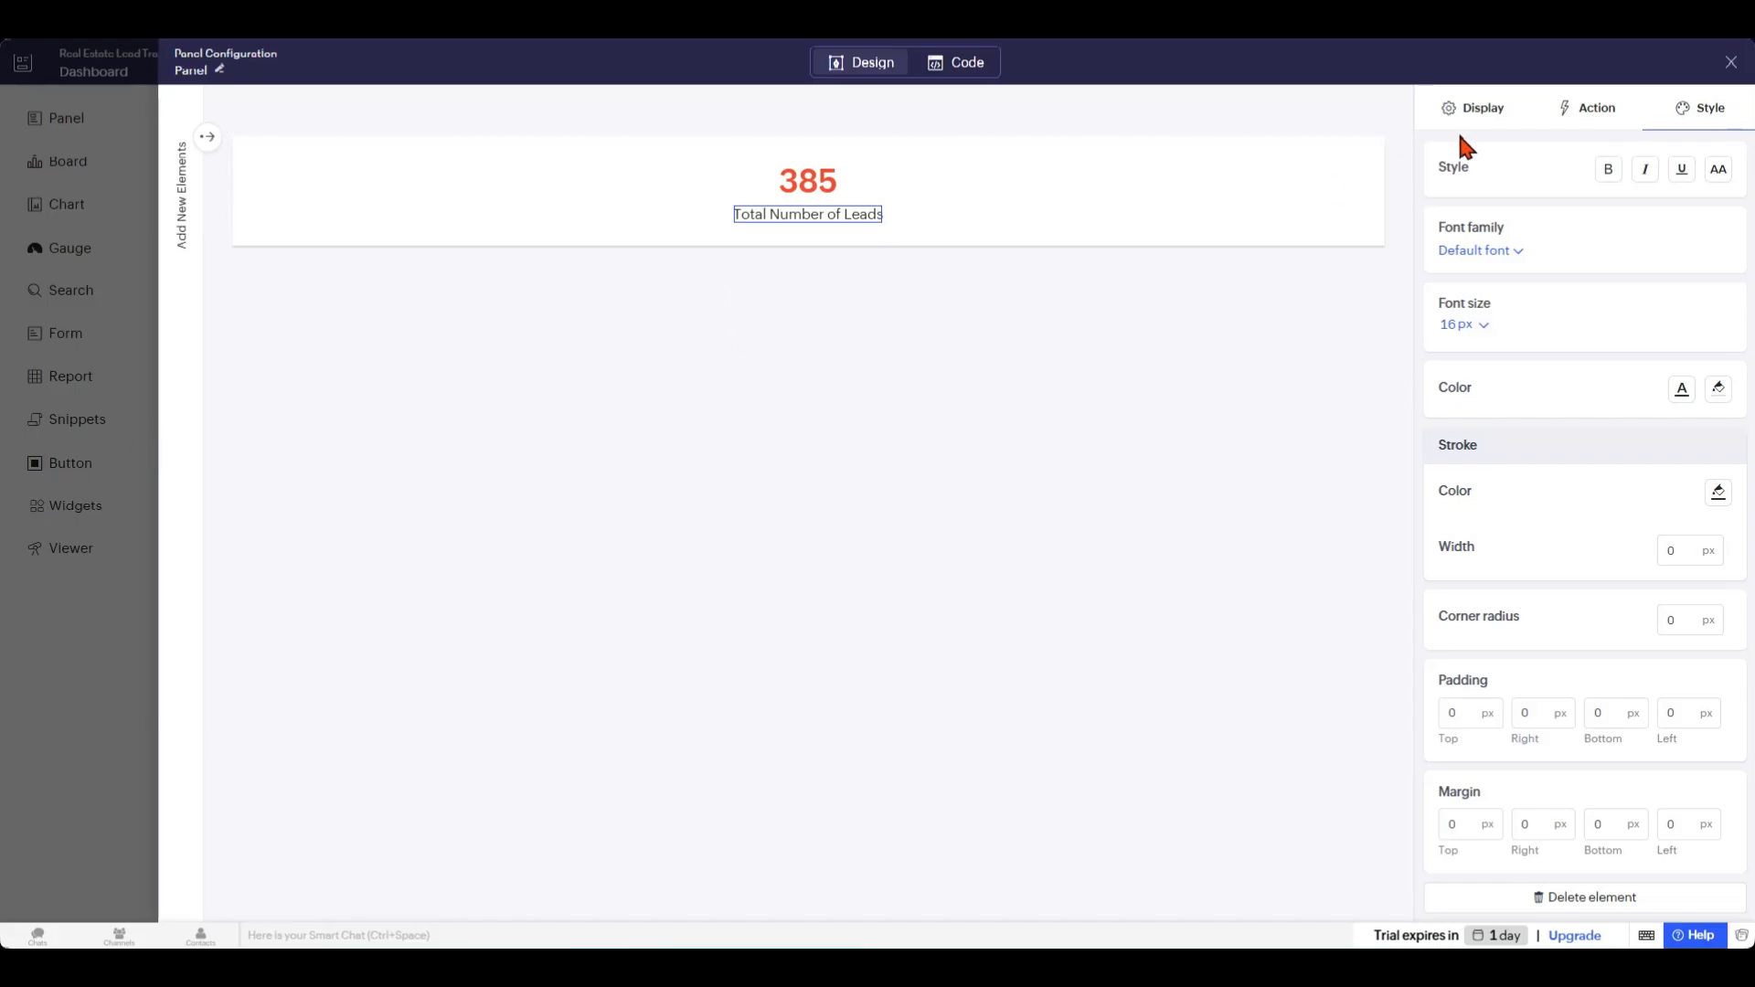
pyautogui.click(1728, 64)
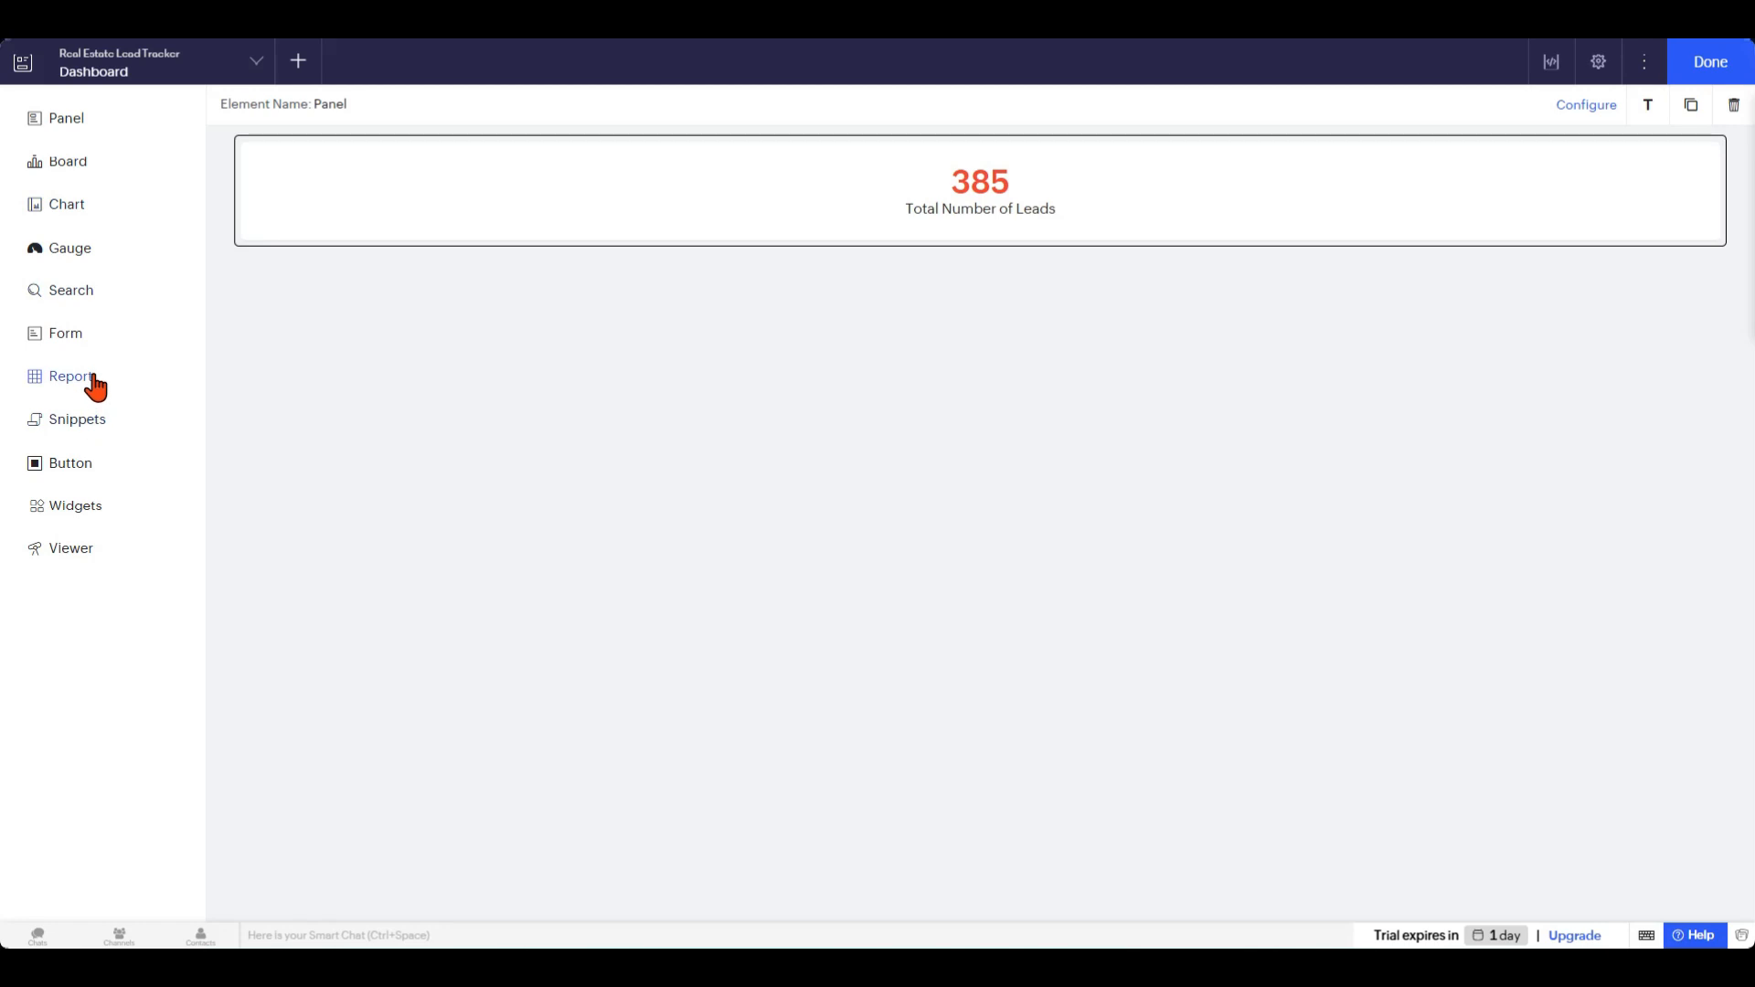
# Embed the All Lead Information report below the panel with its default visibility and no filter, and finish building the page.
pyautogui.click(196, 385)
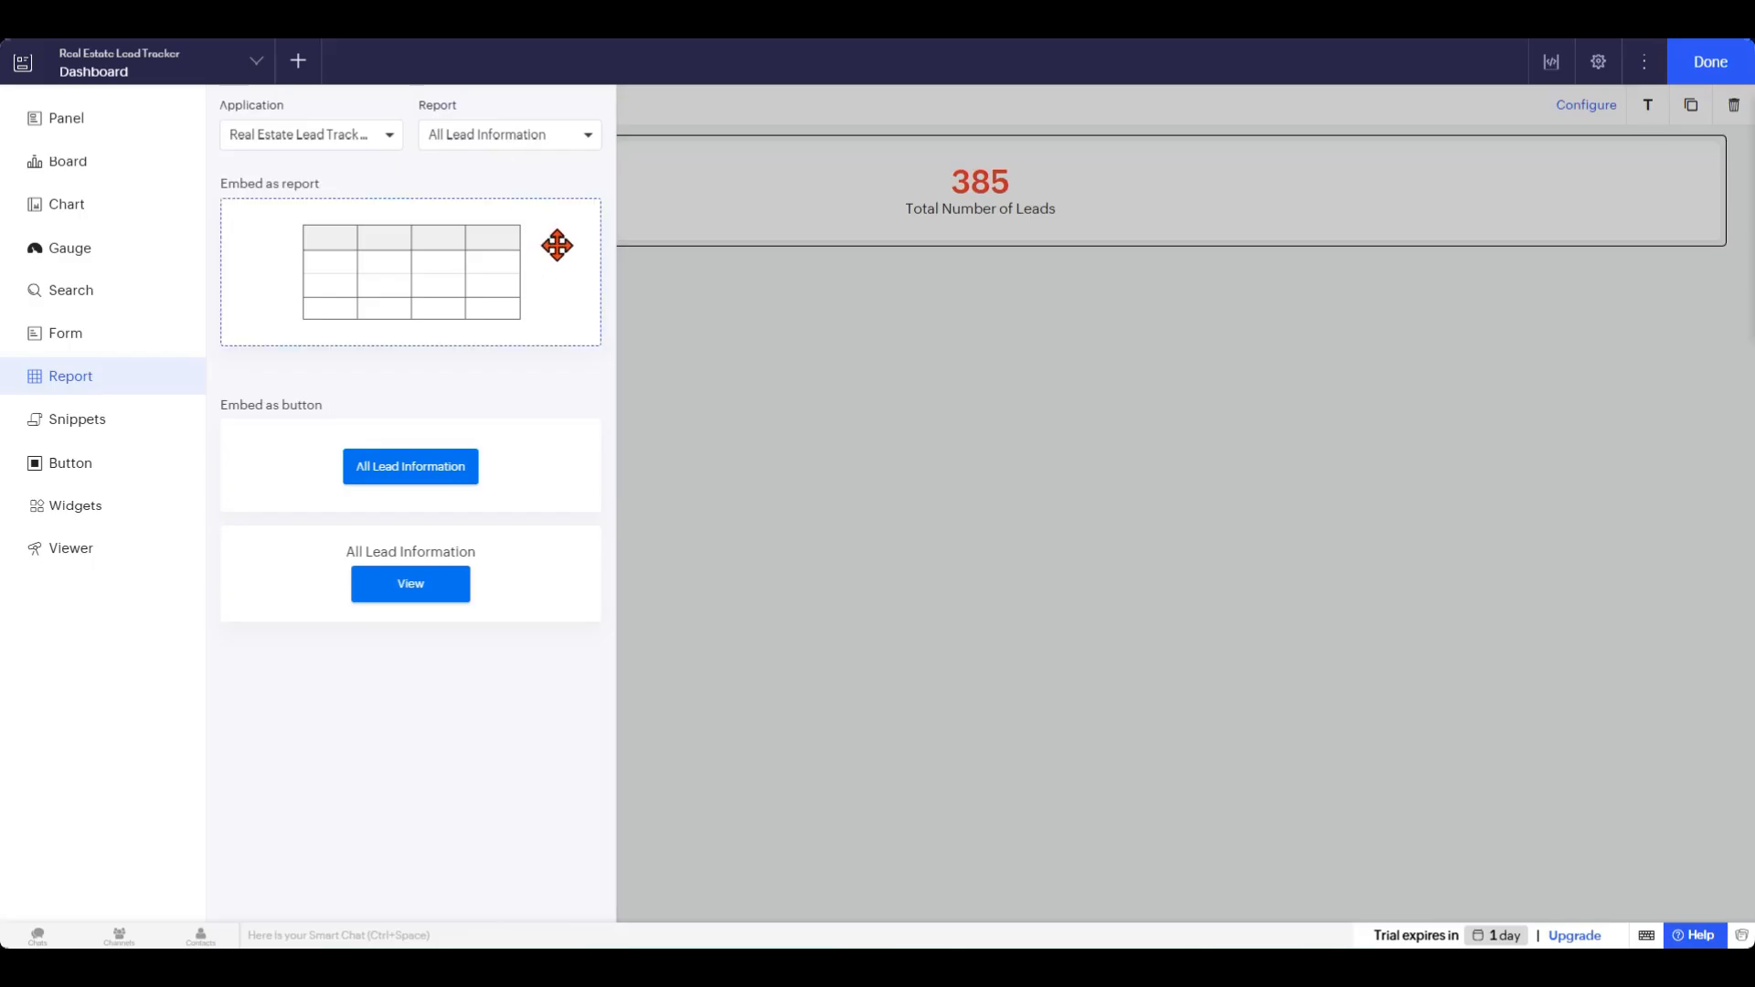
pyautogui.moveTo(572, 243); pyautogui.dragTo(1068, 364)
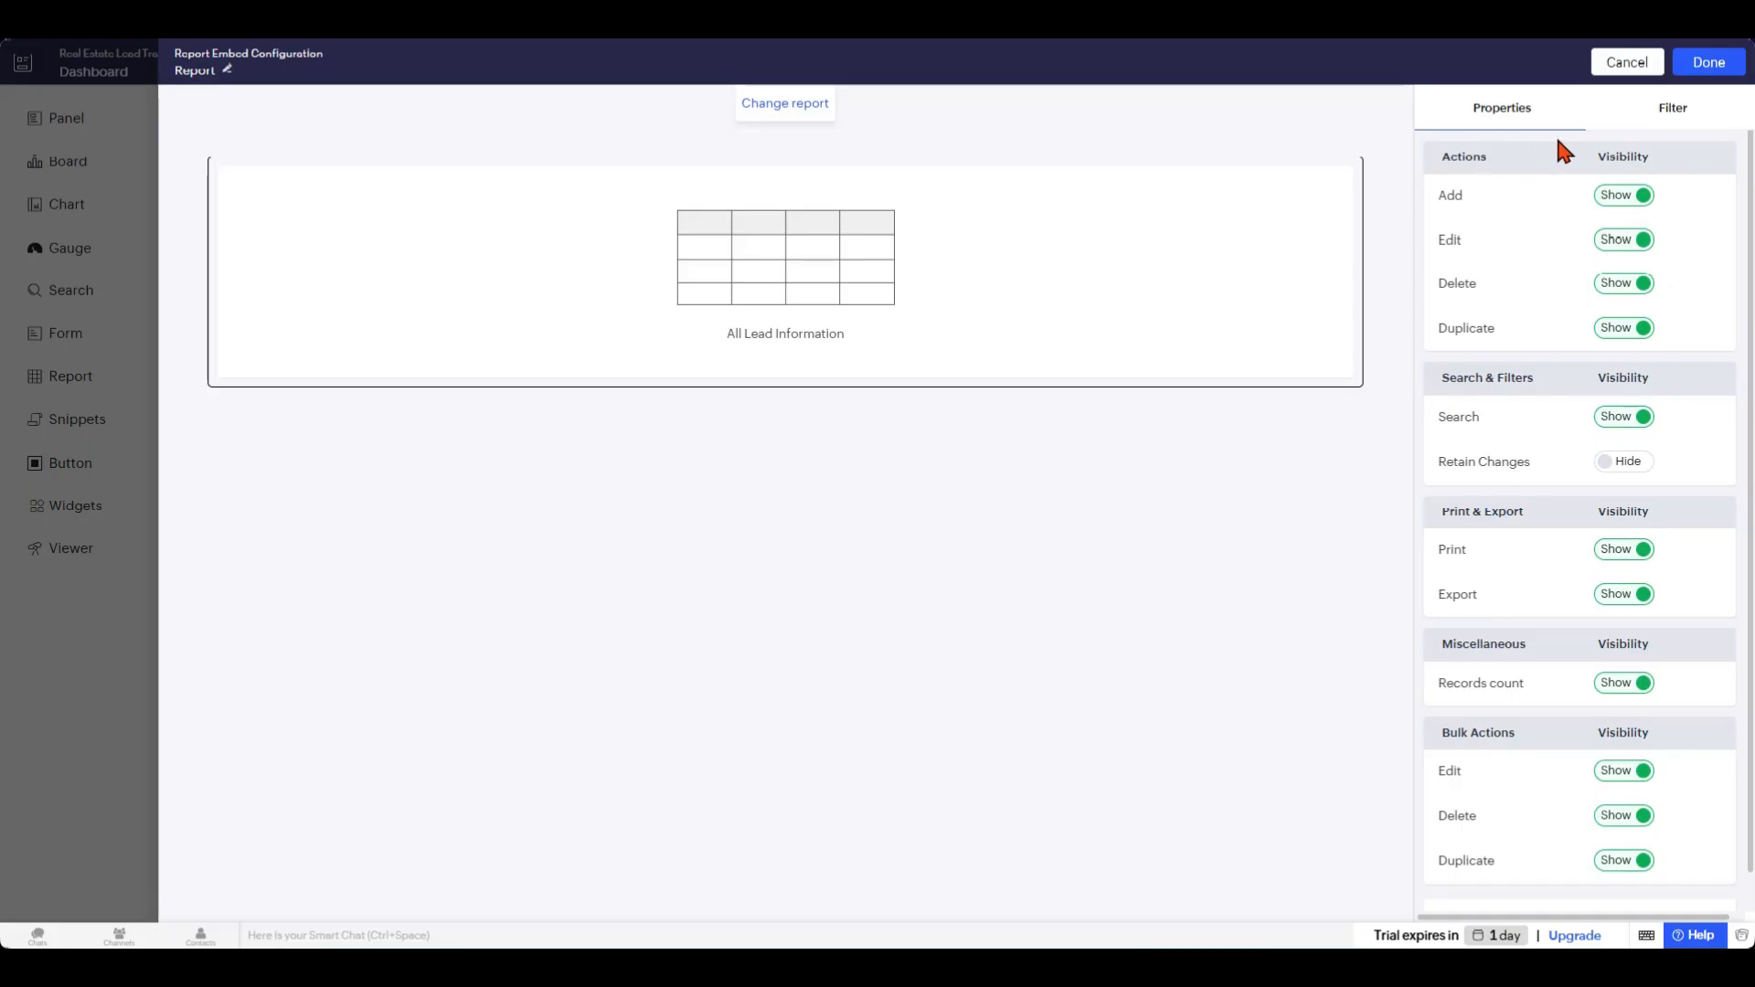
pyautogui.scroll(-1, 1560, 305)
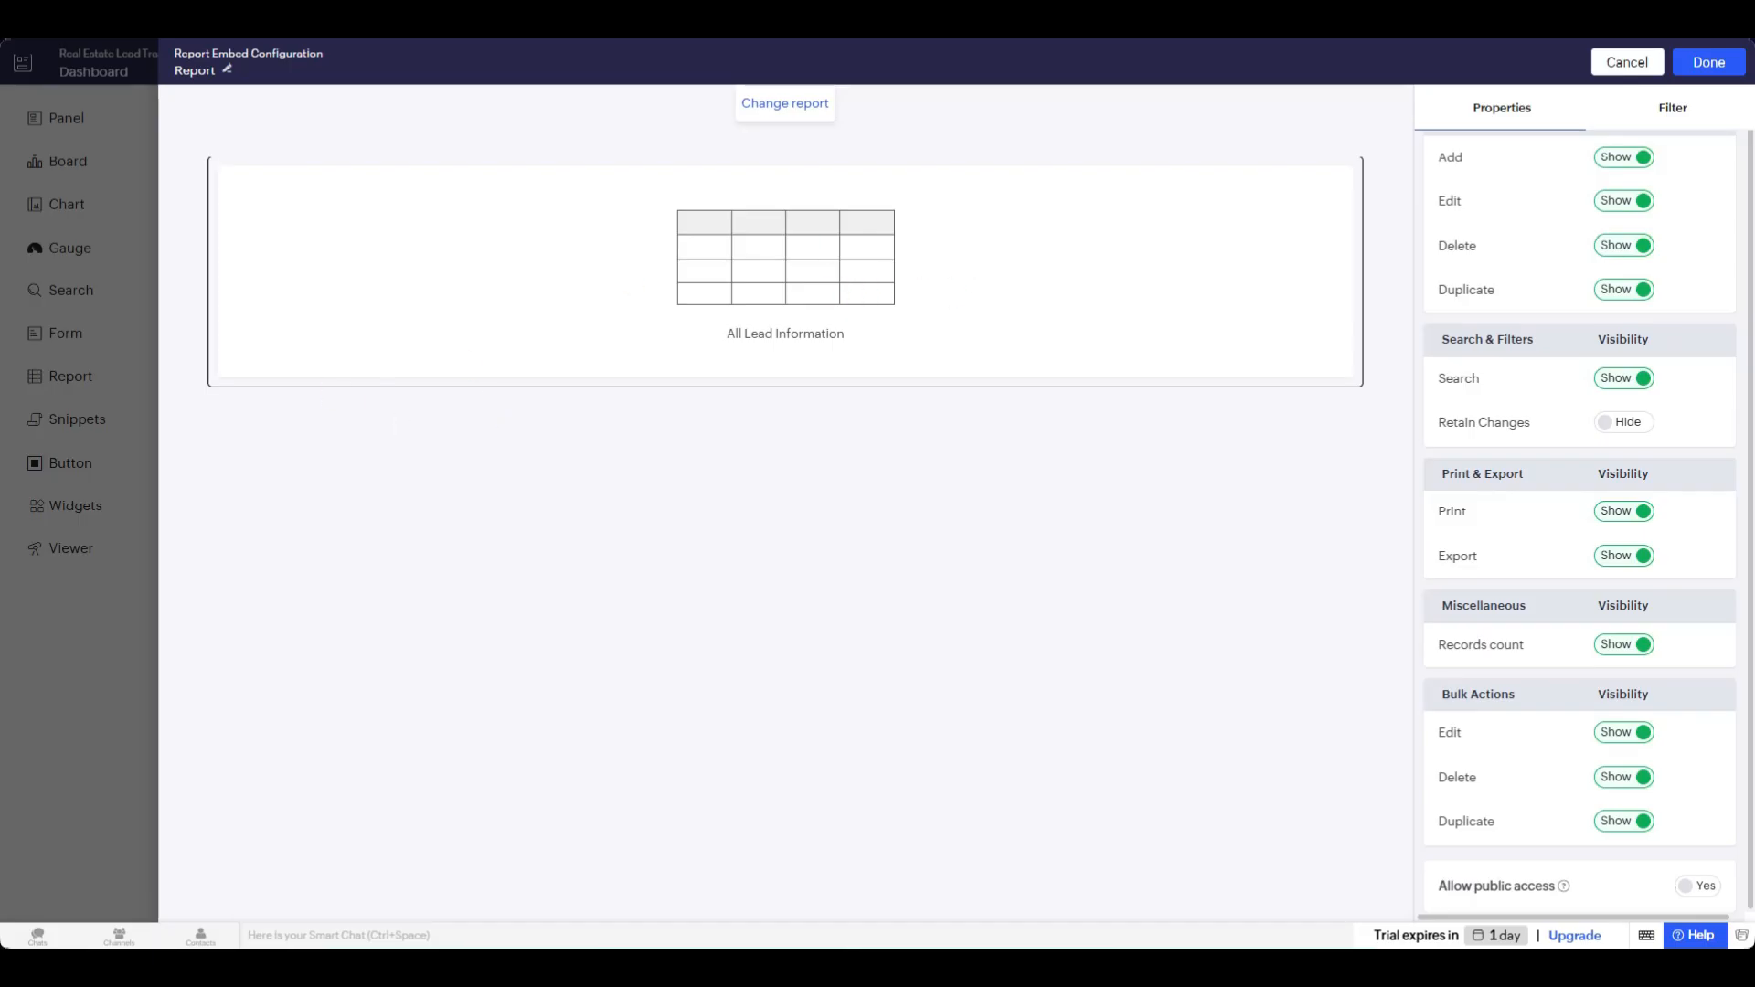
pyautogui.click(1656, 117)
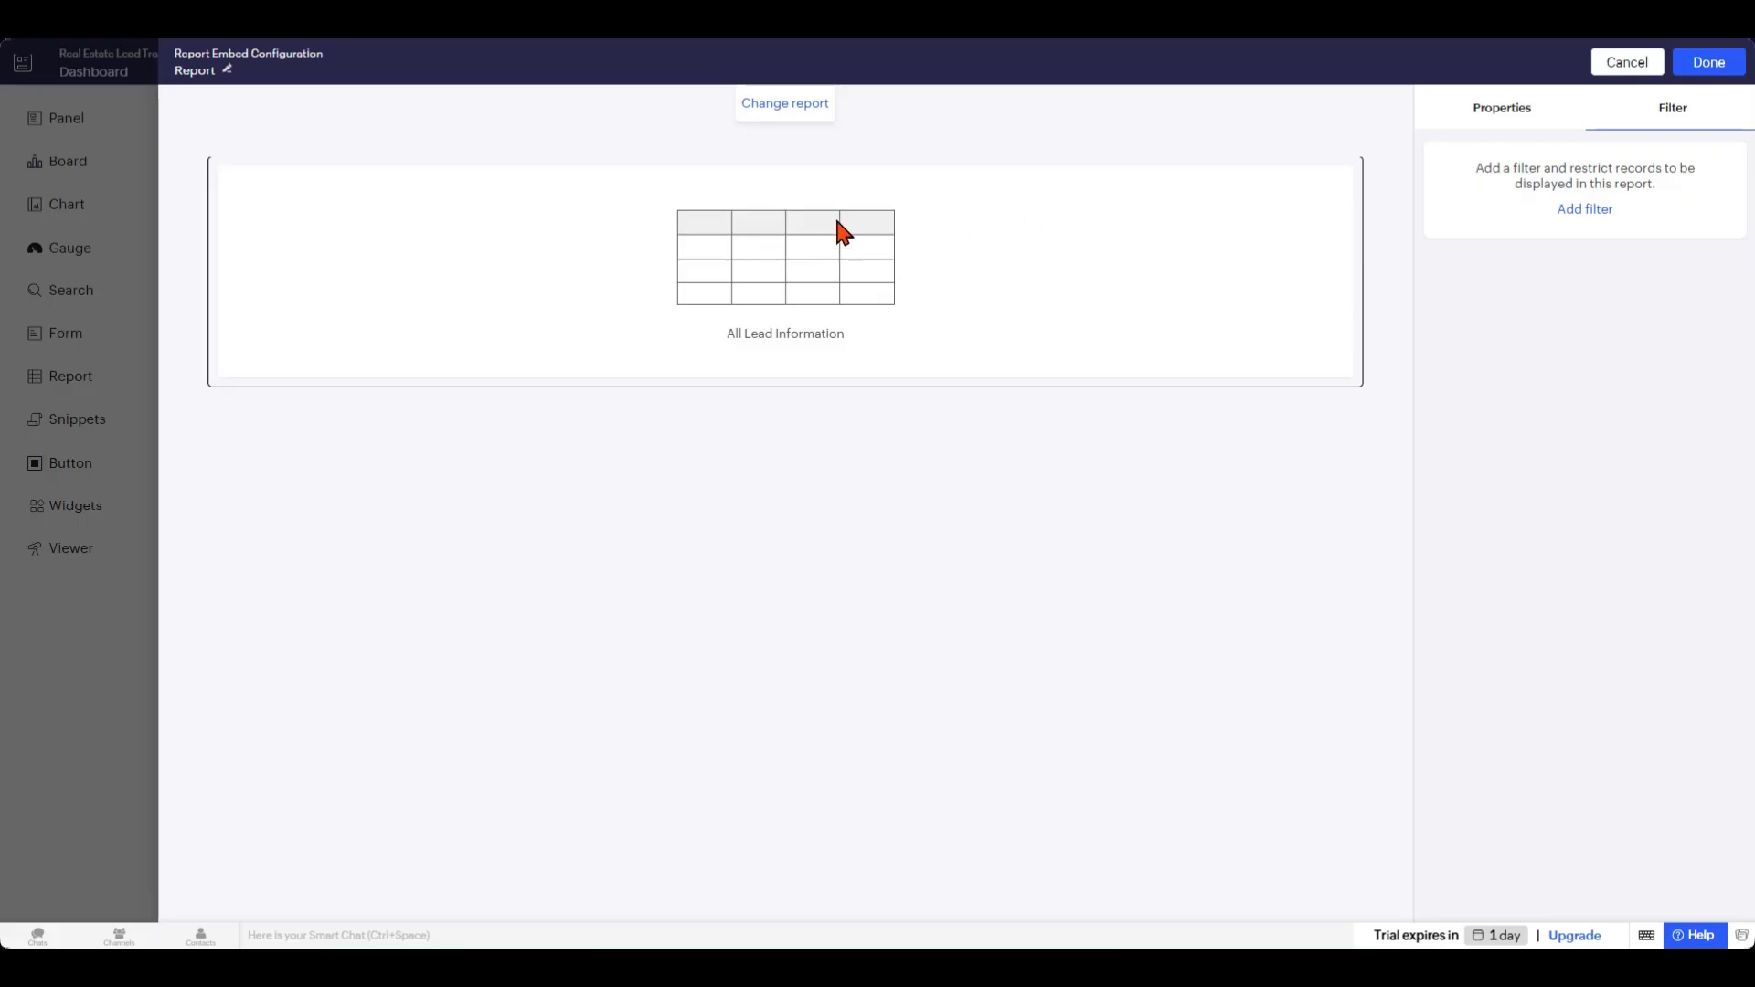
pyautogui.click(1735, 59)
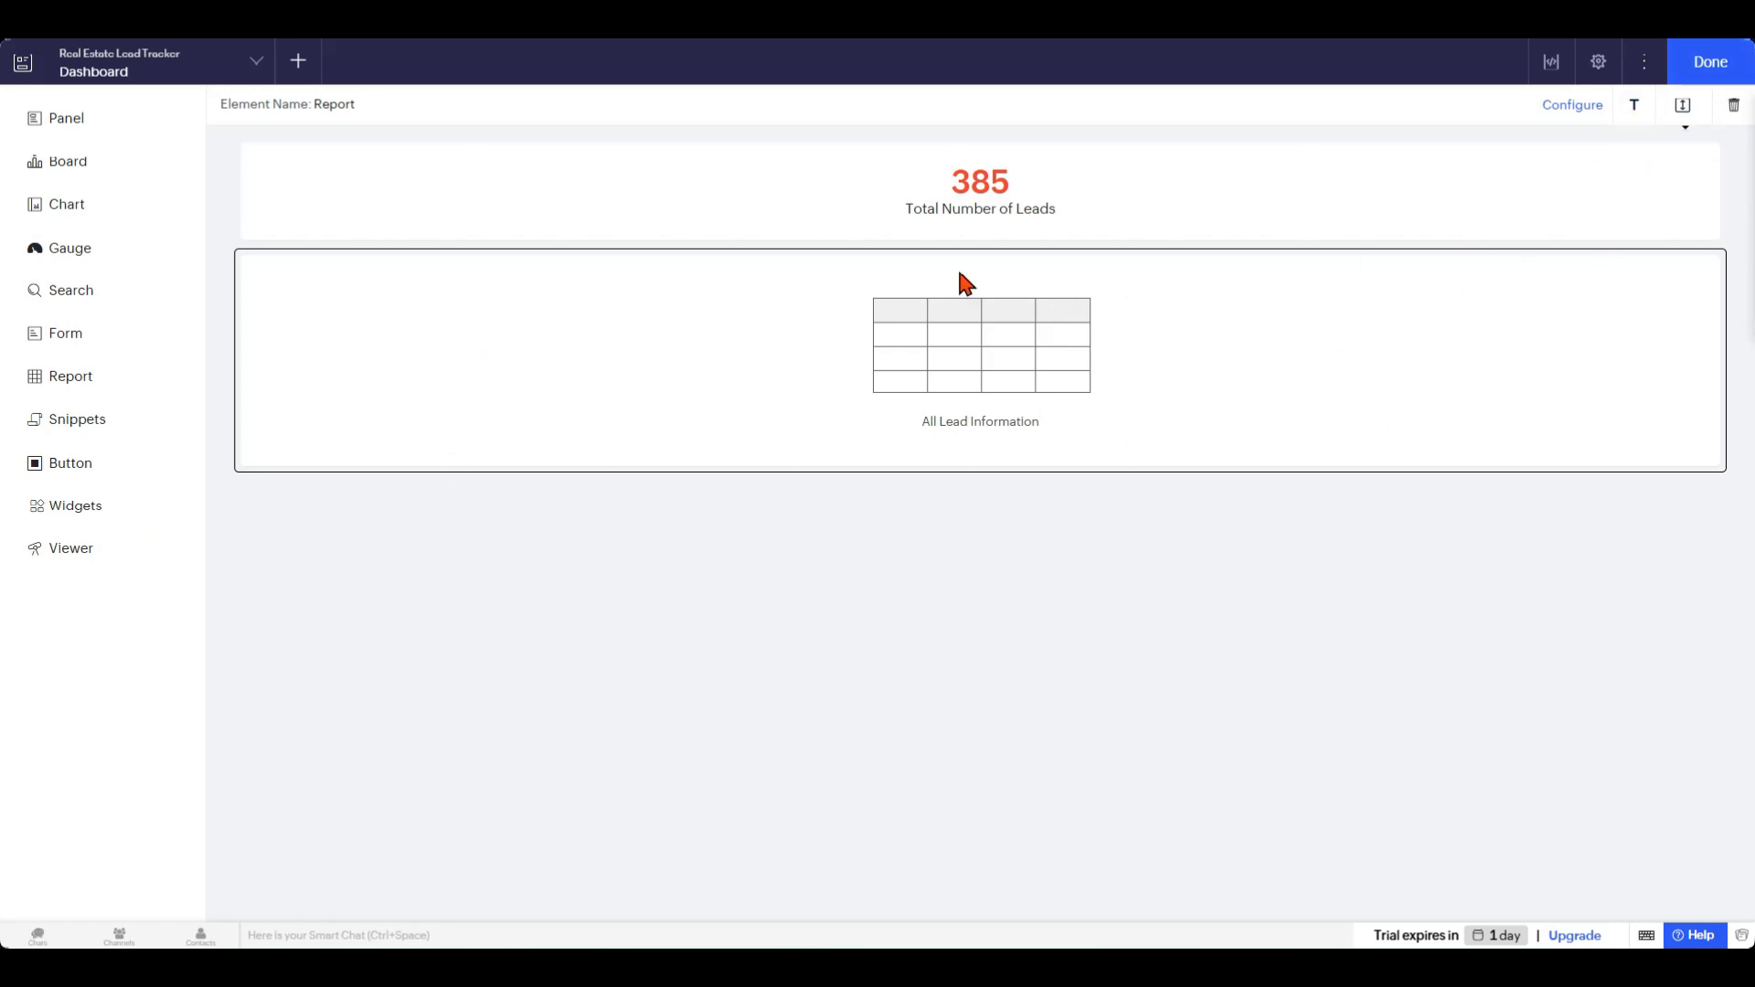
pyautogui.click(1719, 62)
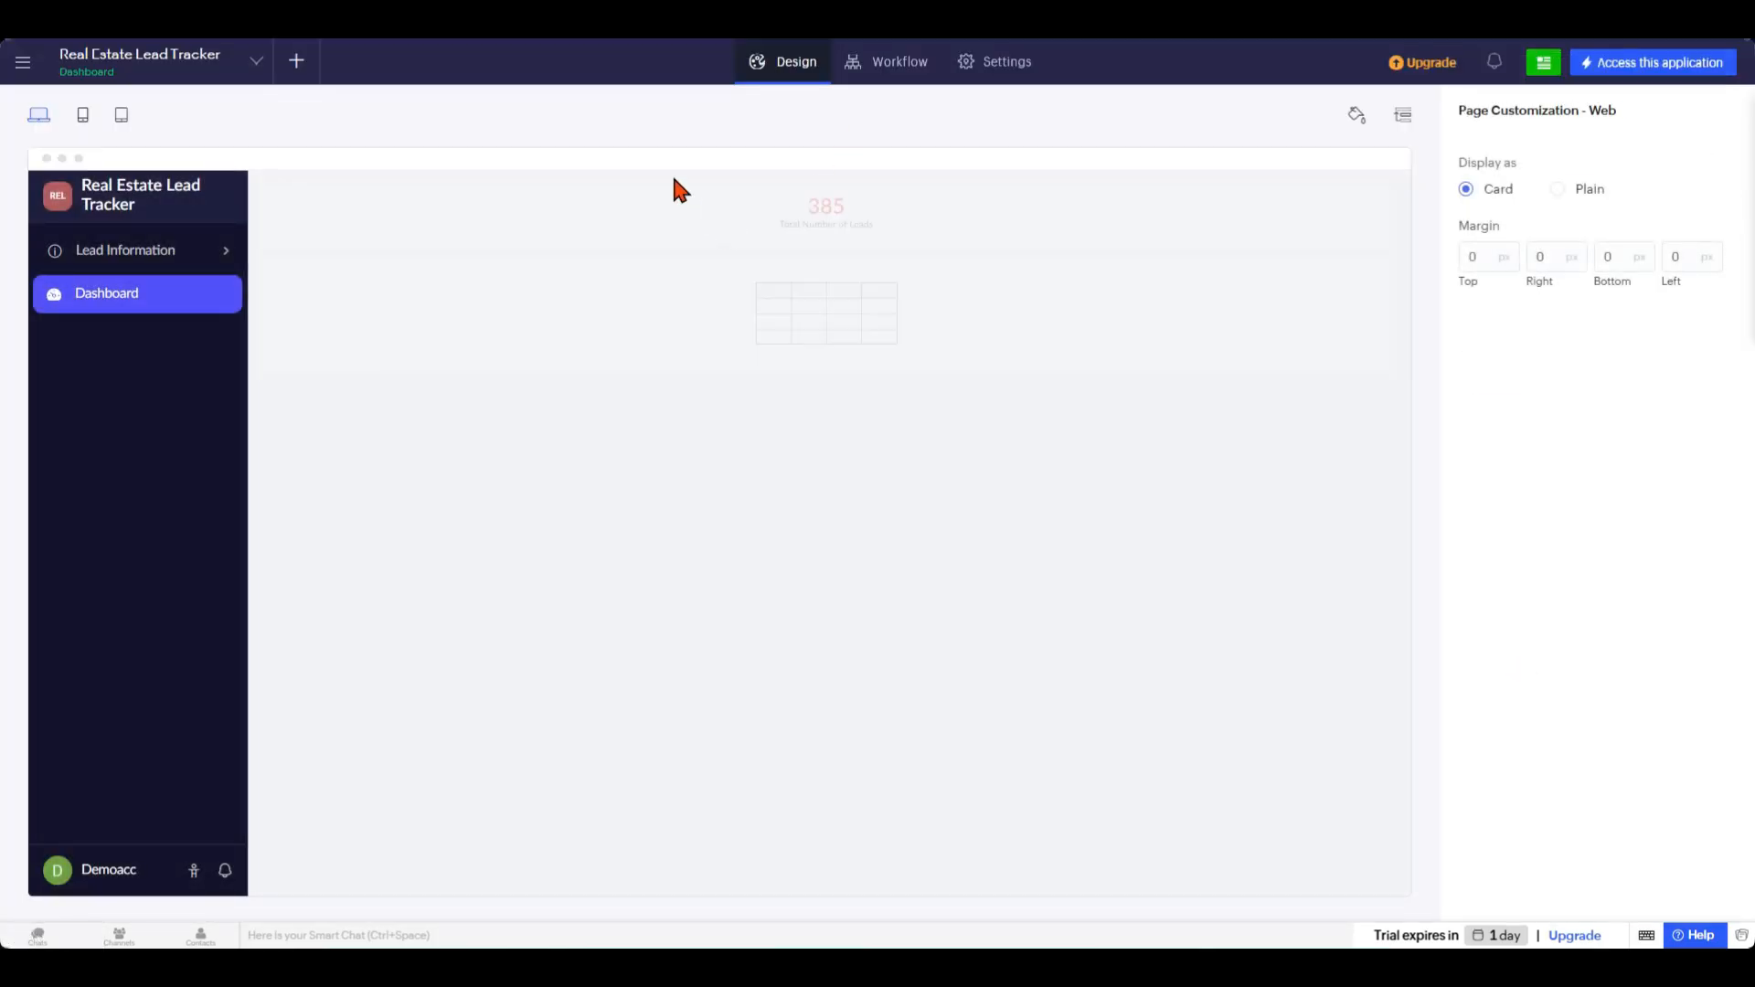
# Check the Dashboard in the live application, and set the page's display style to Plain in the editor.
pyautogui.click(1624, 69)
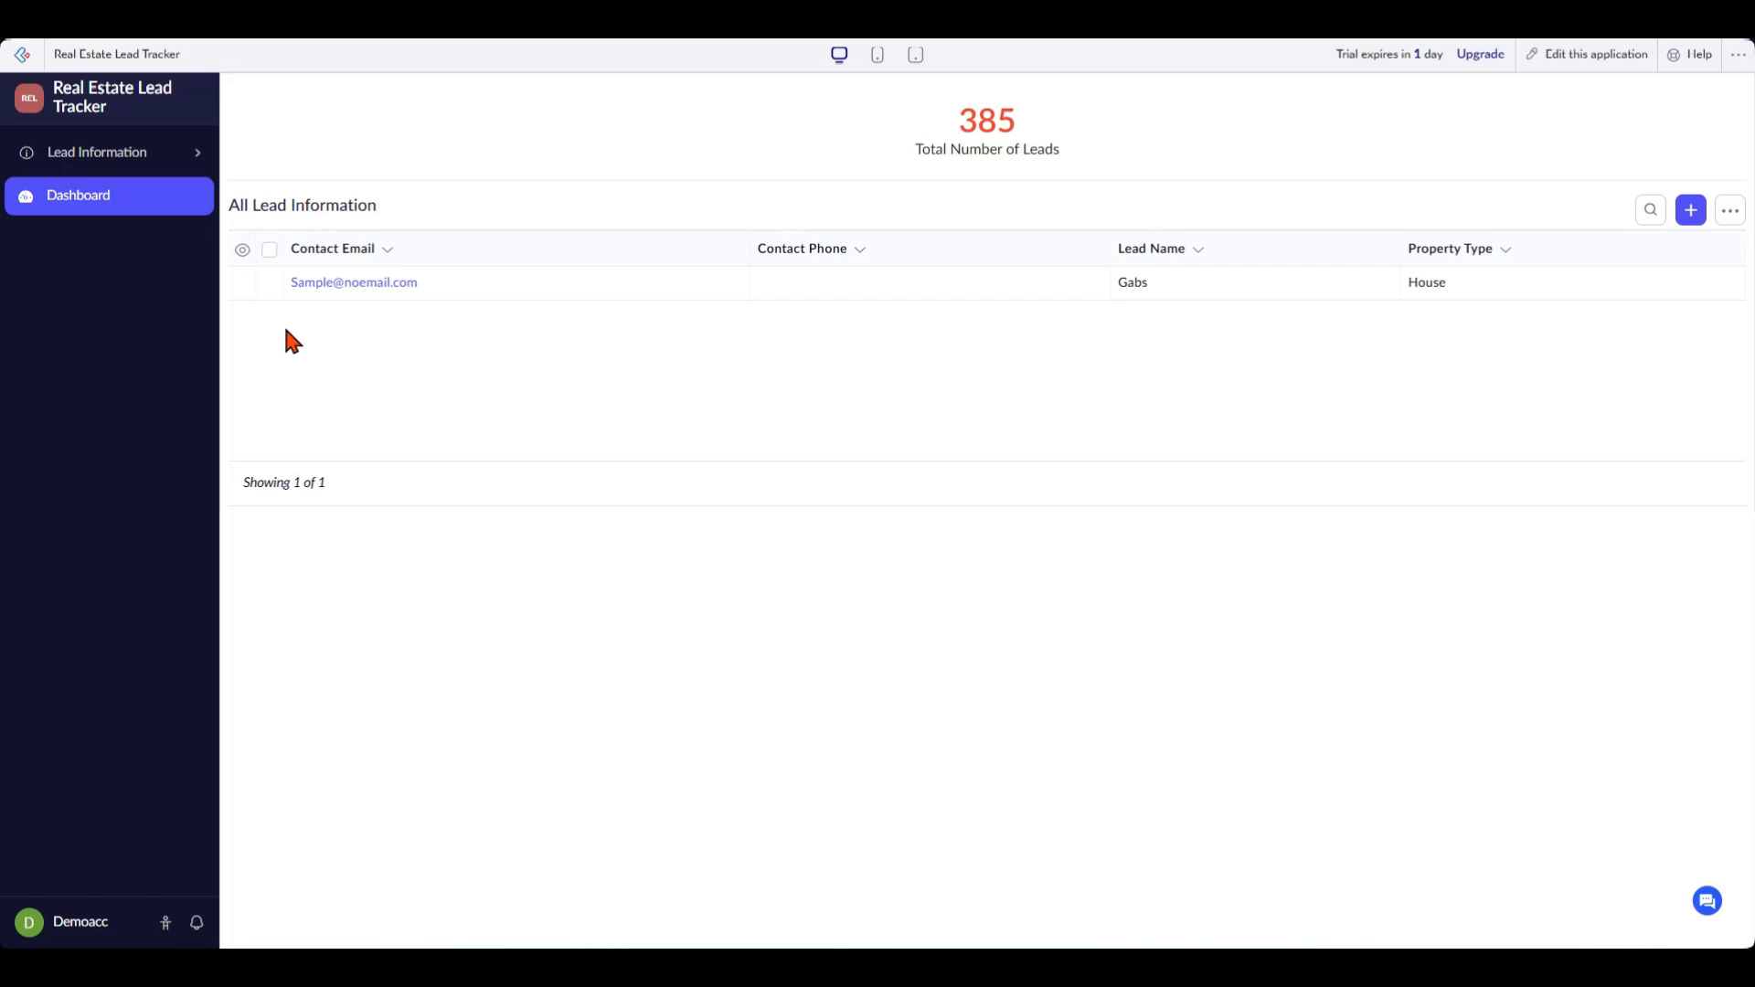
pyautogui.click(1578, 63)
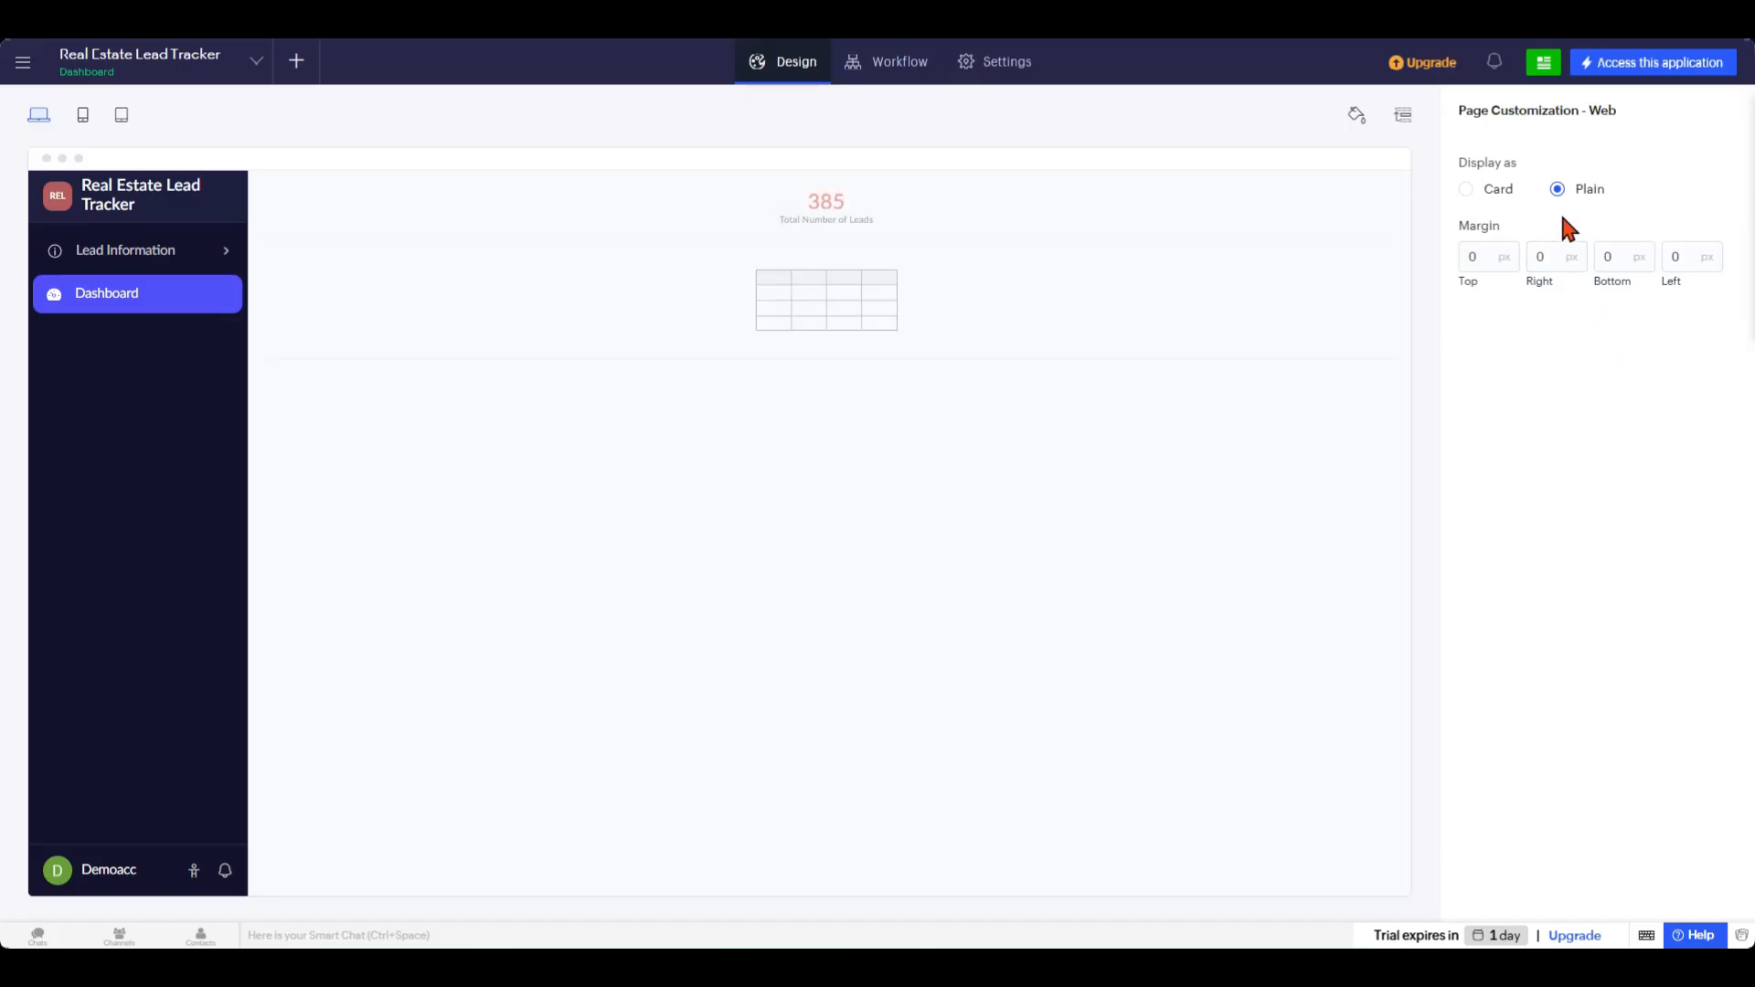
pyautogui.click(1488, 268)
# Try right-aligned labels beside the fields of the Lead Information form, and restore the label placement above the fields.
pyautogui.click(163, 260)
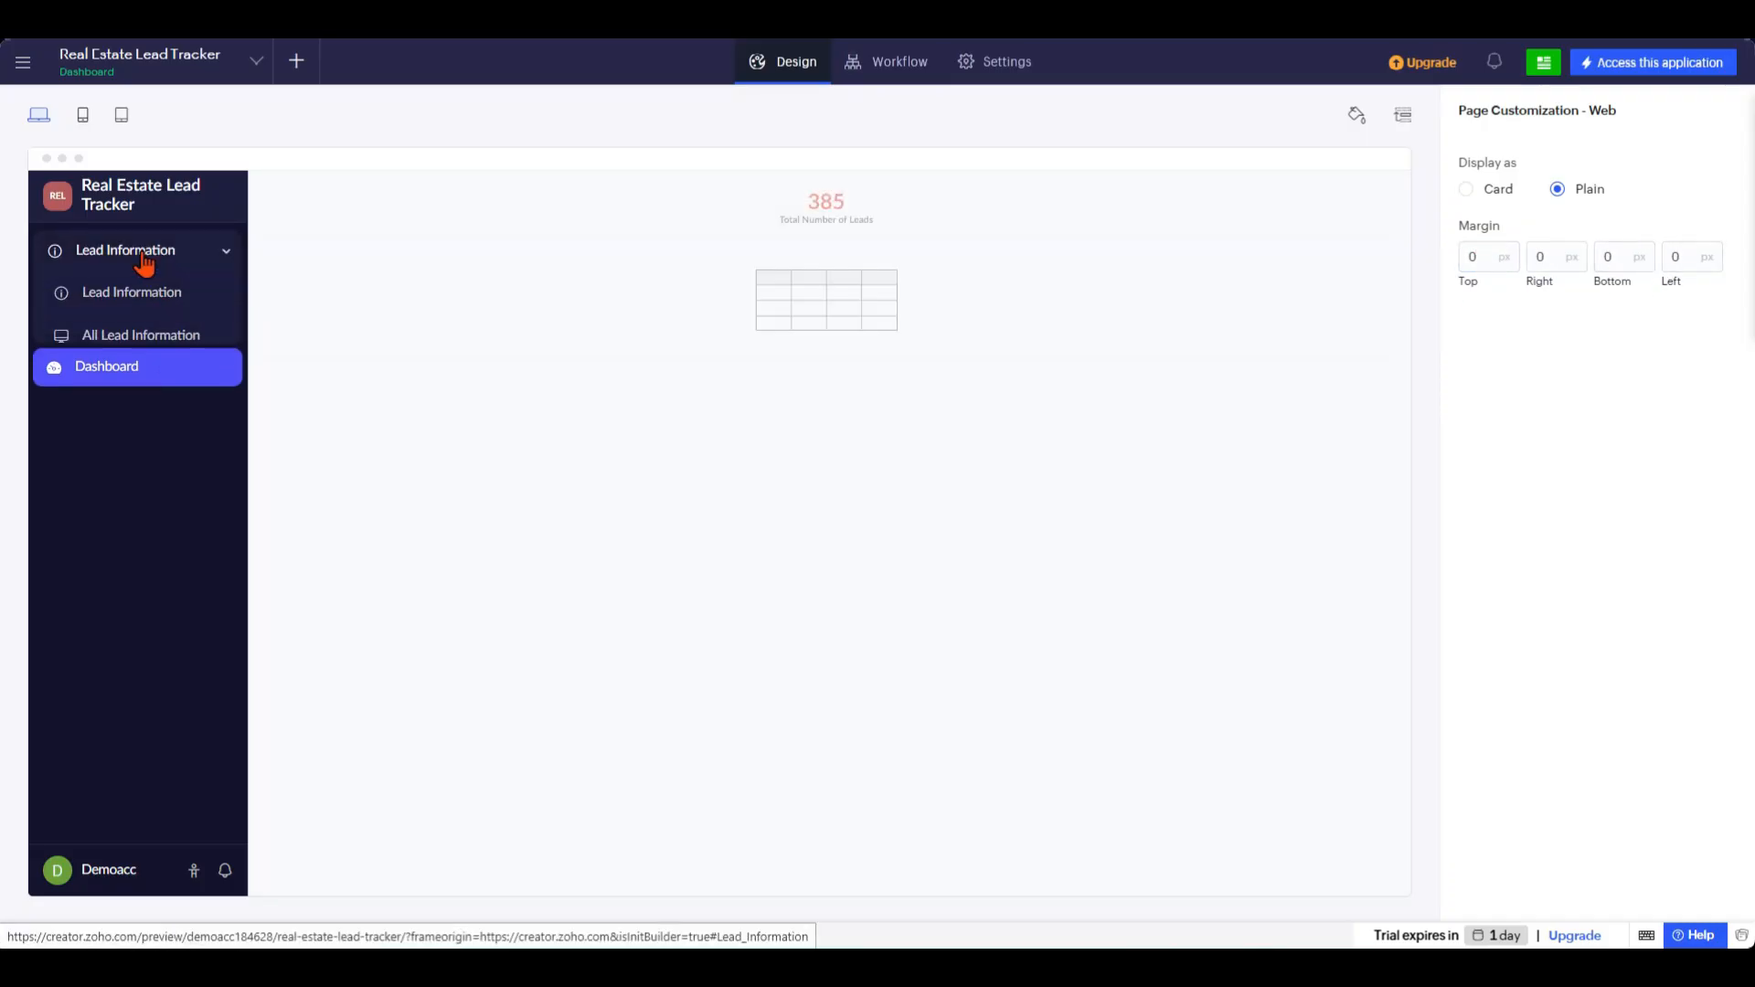
pyautogui.click(197, 293)
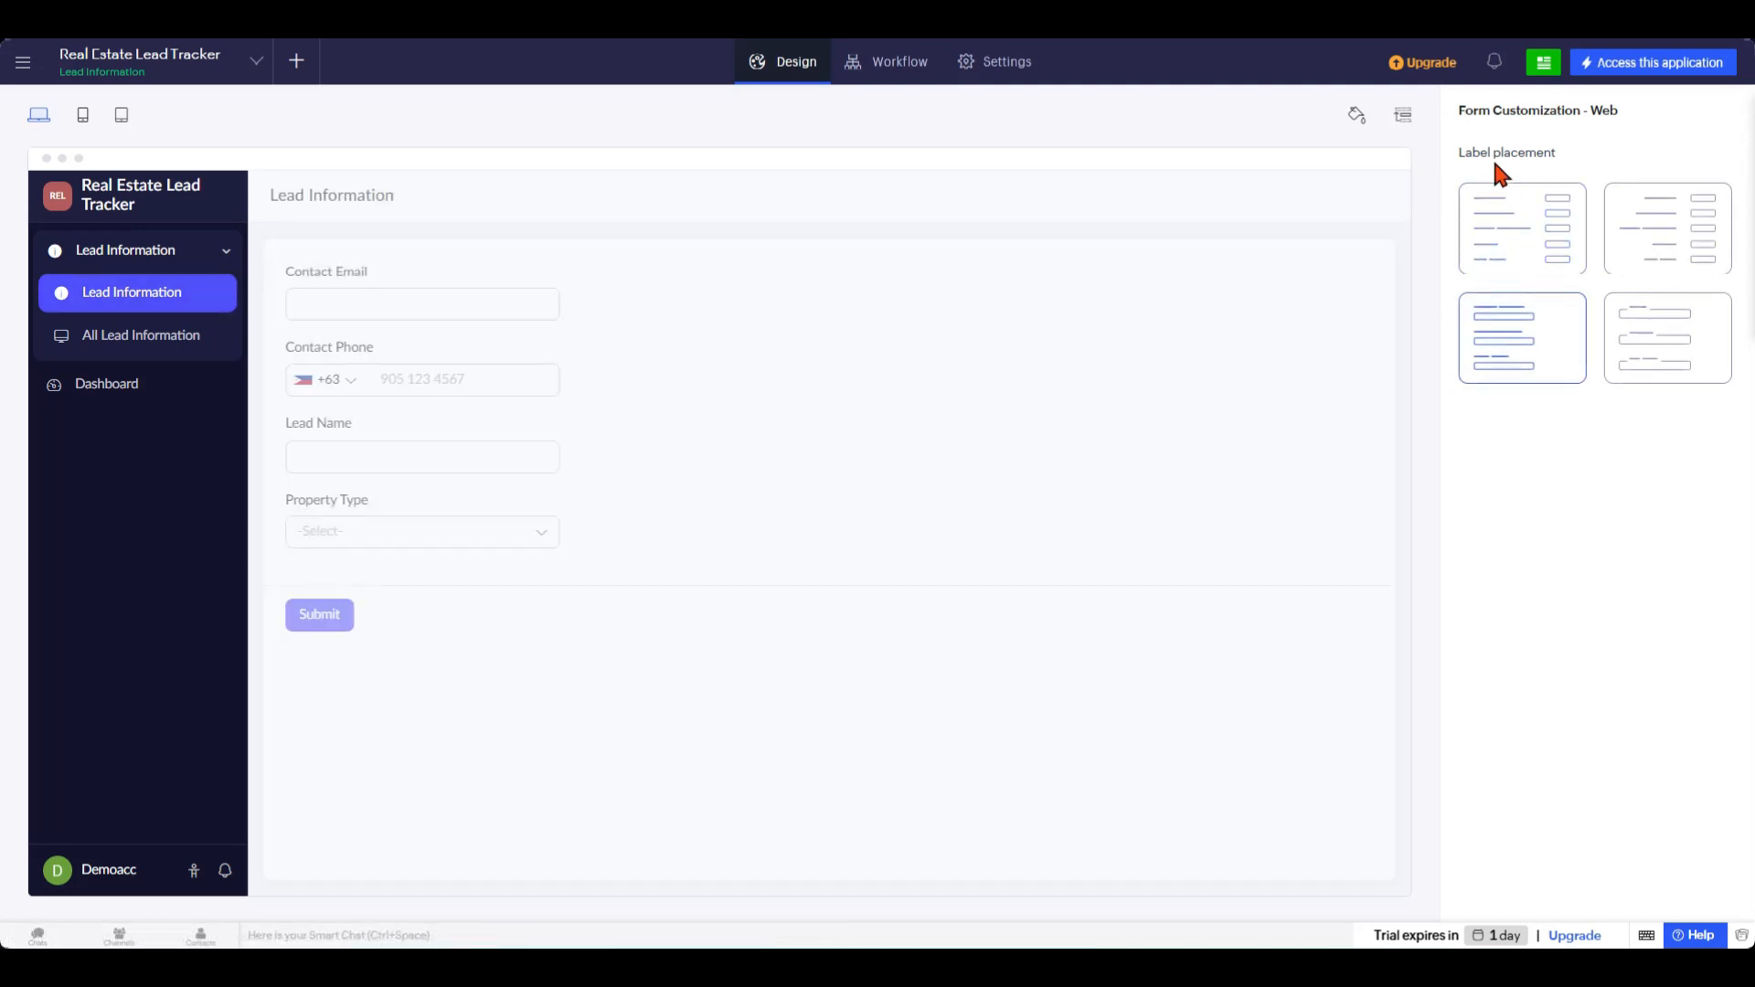
pyautogui.click(1650, 236)
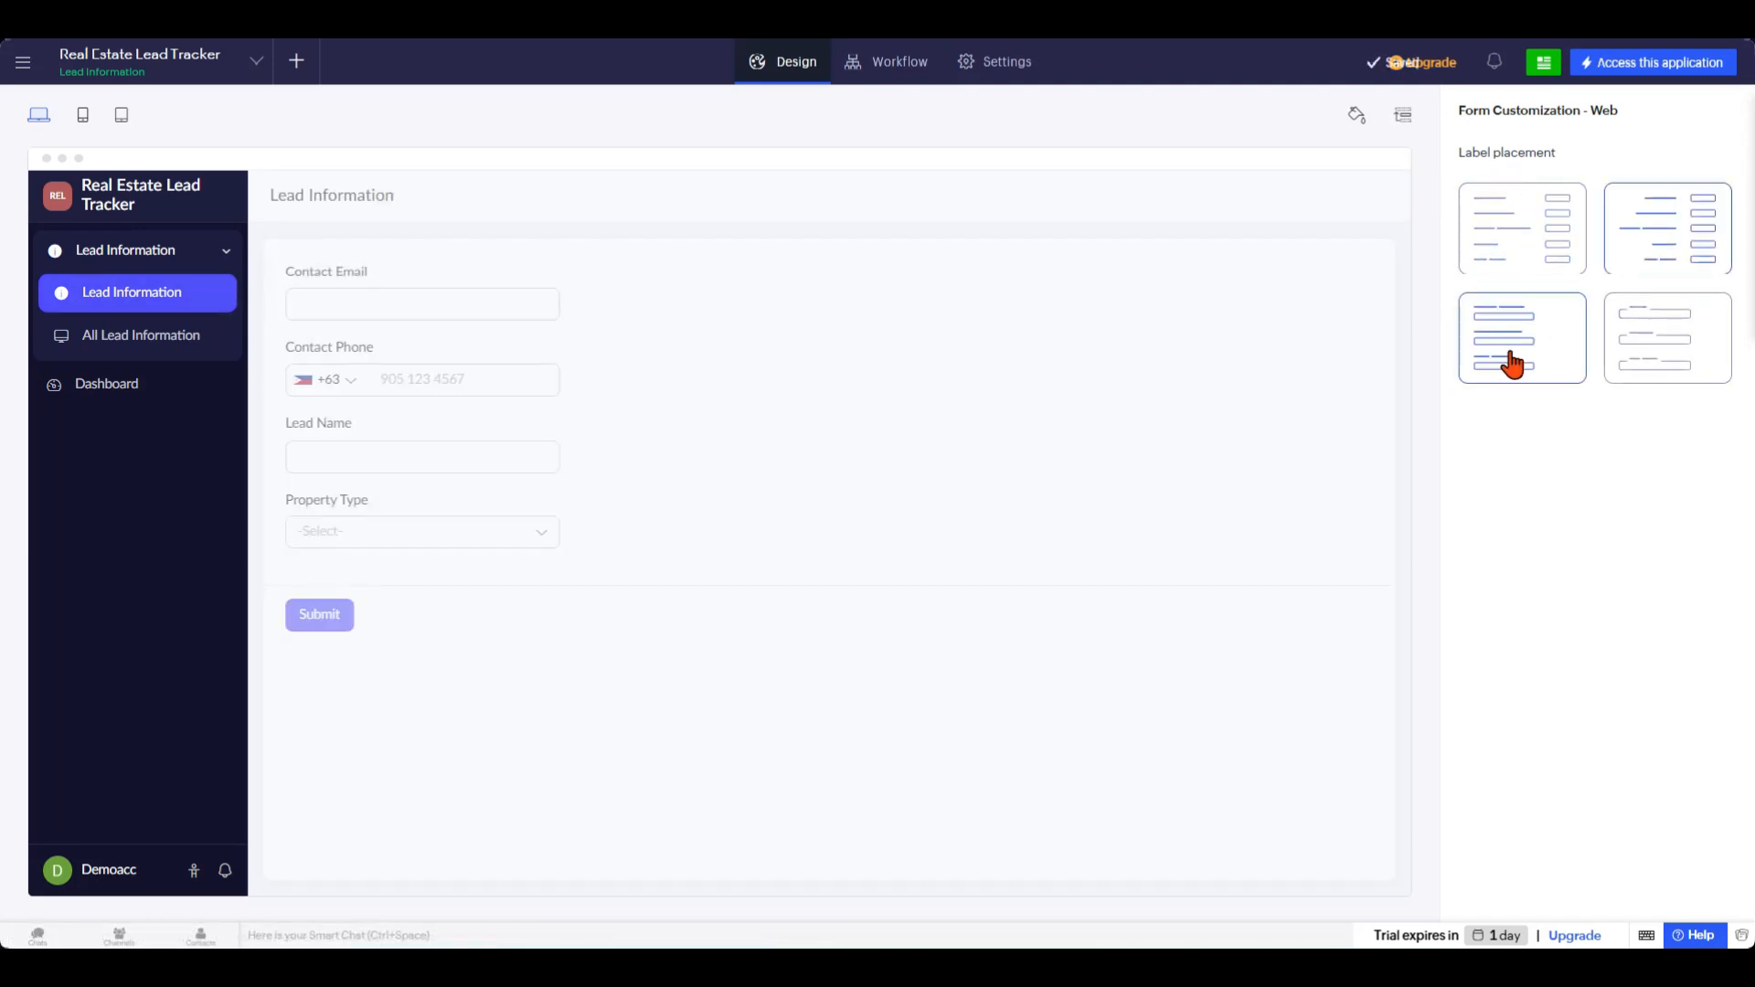
pyautogui.click(1554, 370)
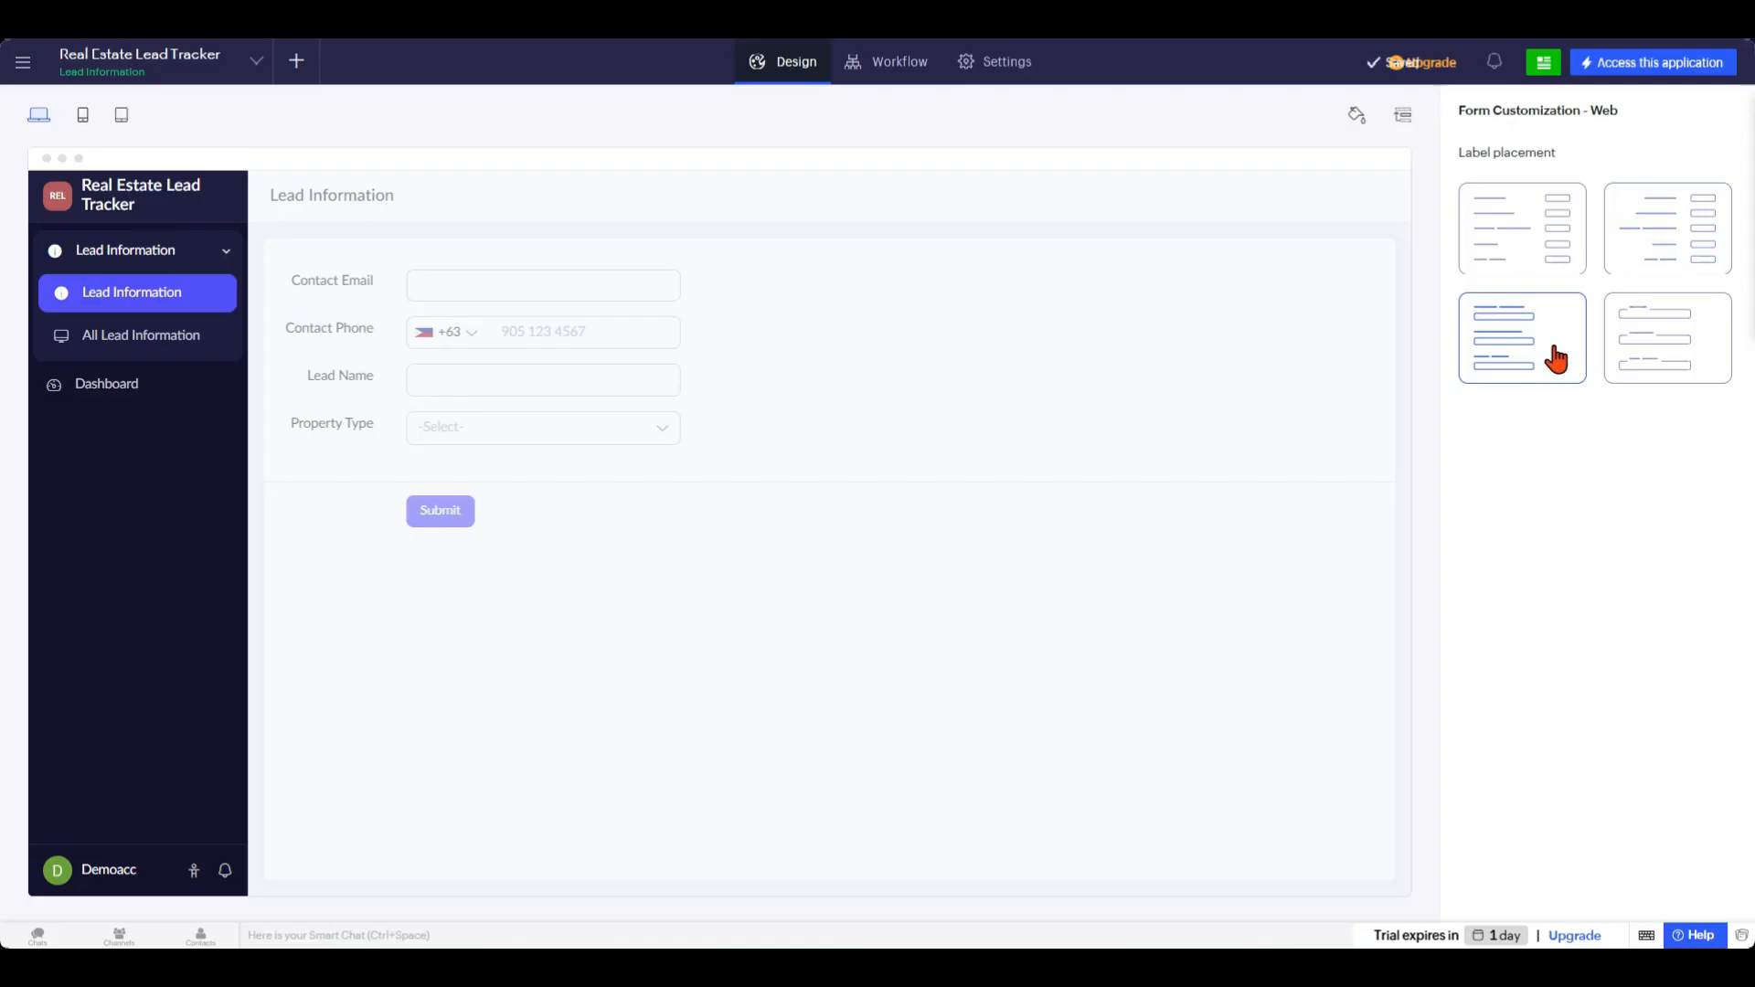
# Examine the layout and action options for the quick view and the detail view of the All Lead Information report.
pyautogui.click(143, 339)
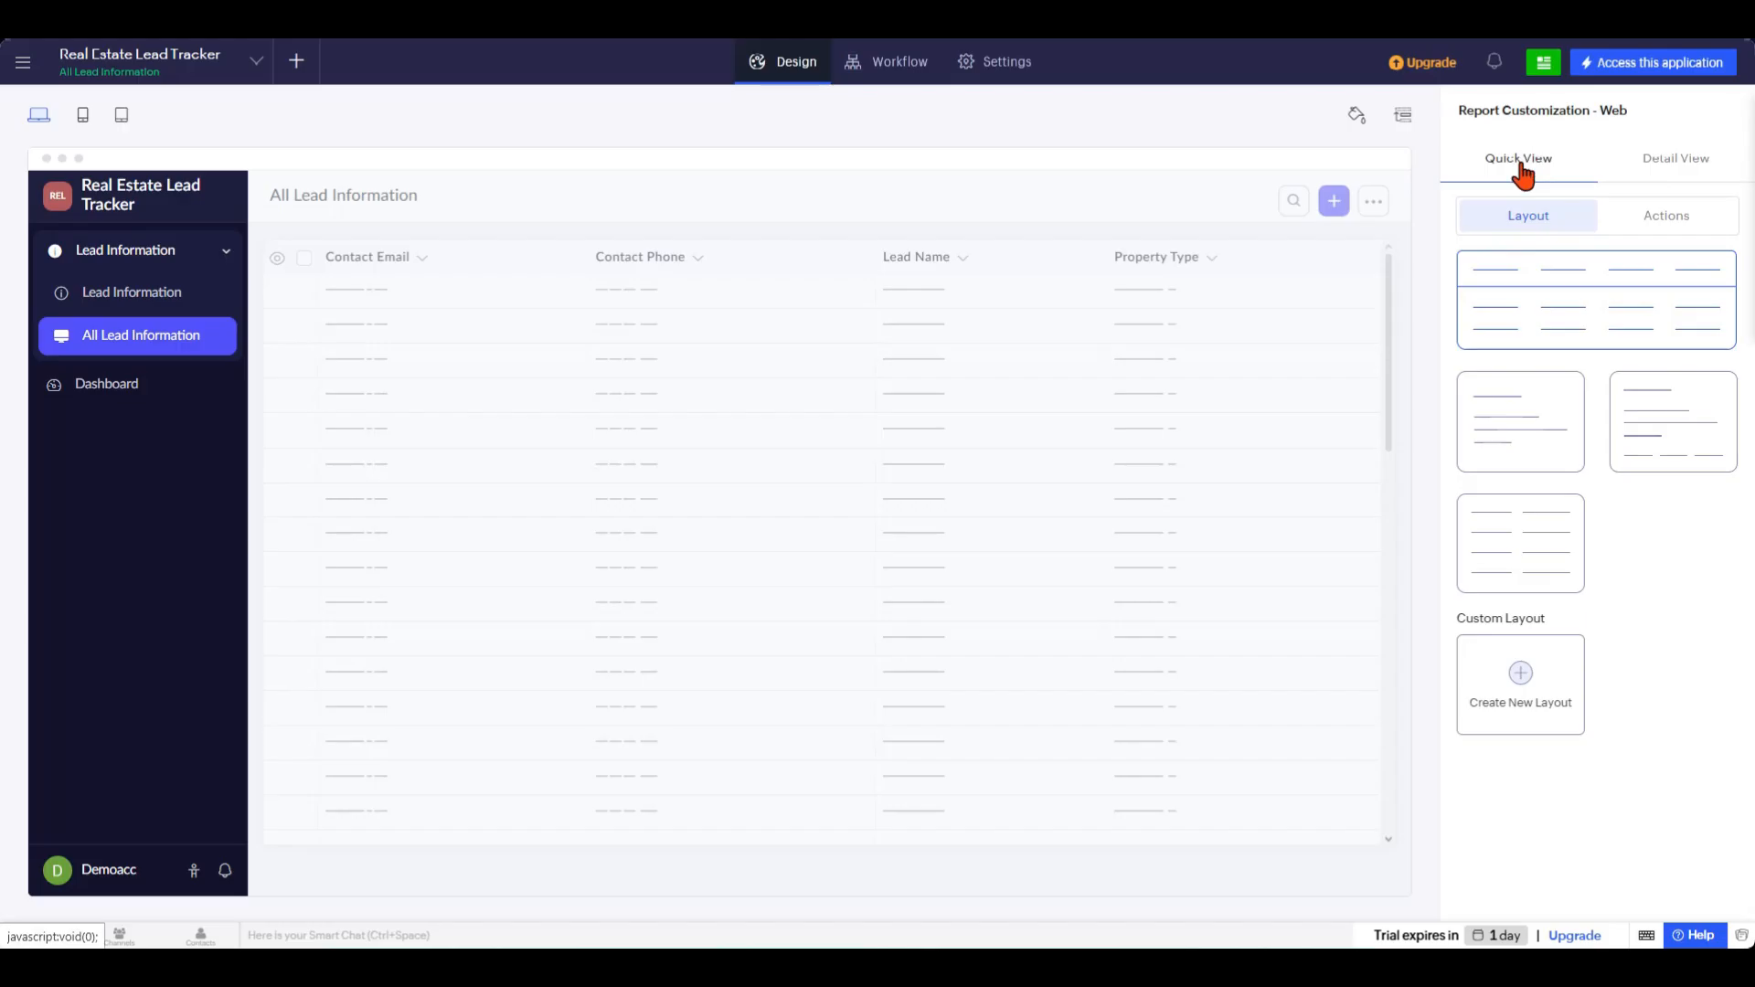
pyautogui.click(1662, 229)
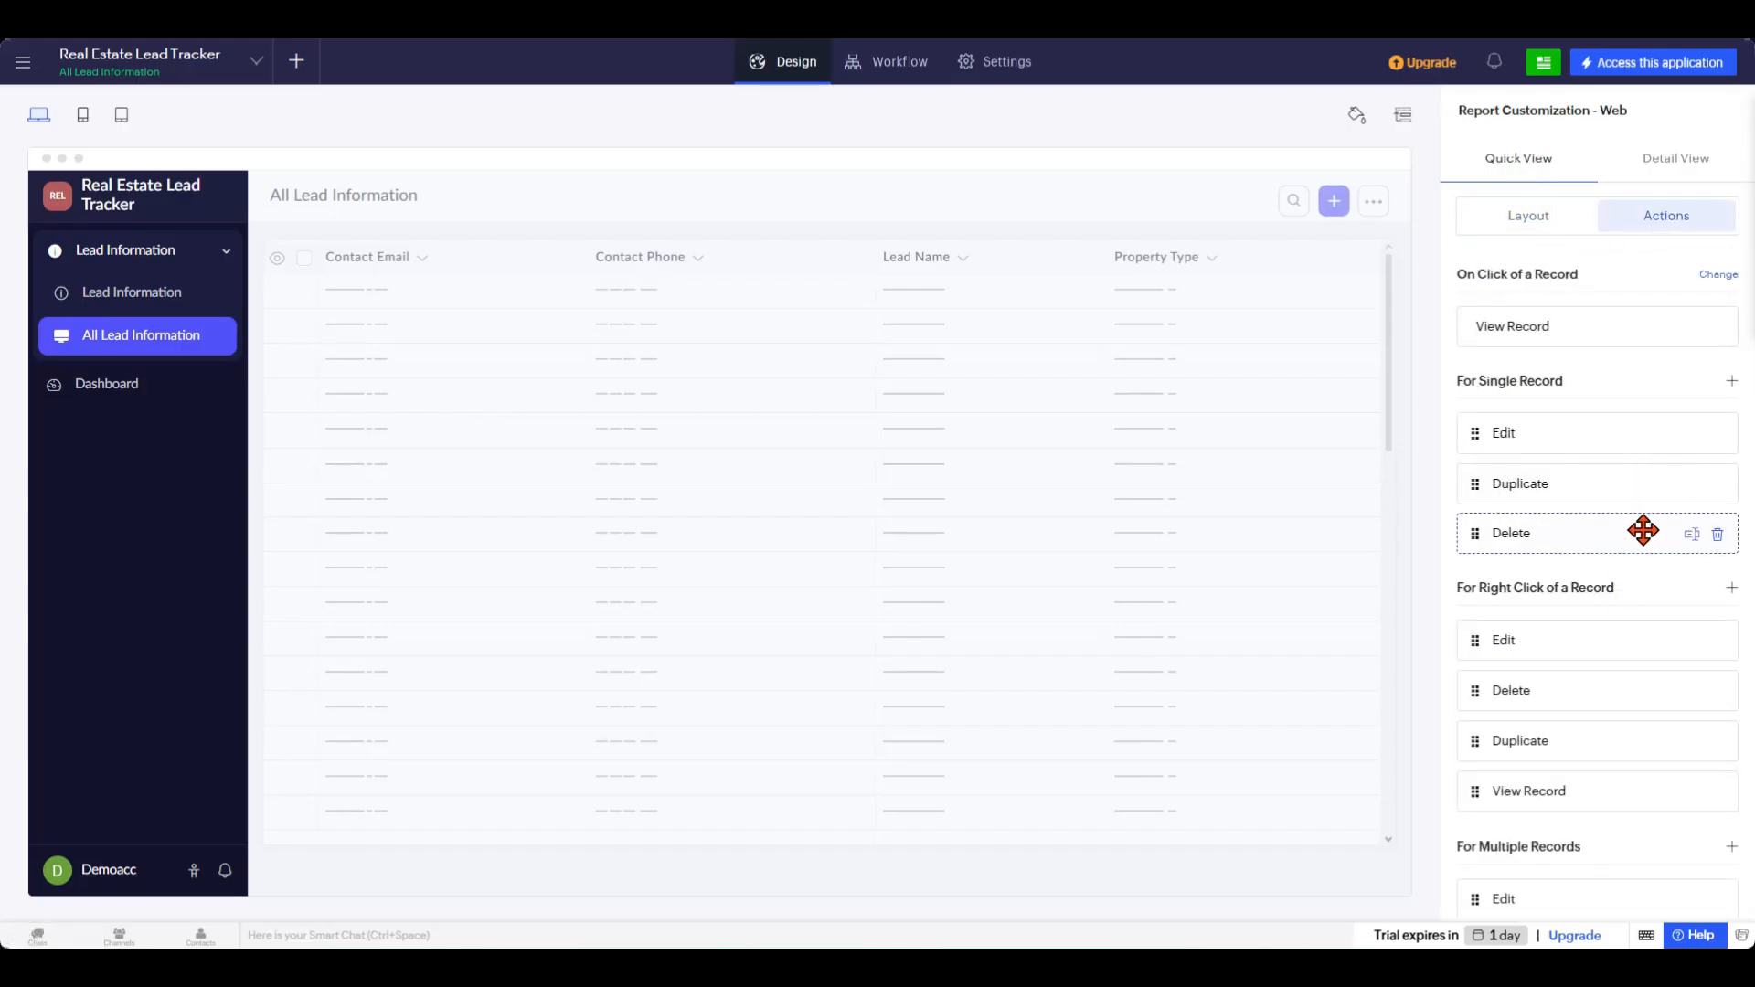
pyautogui.scroll(-1, 1641, 530)
pyautogui.scroll(1, 1512, 403)
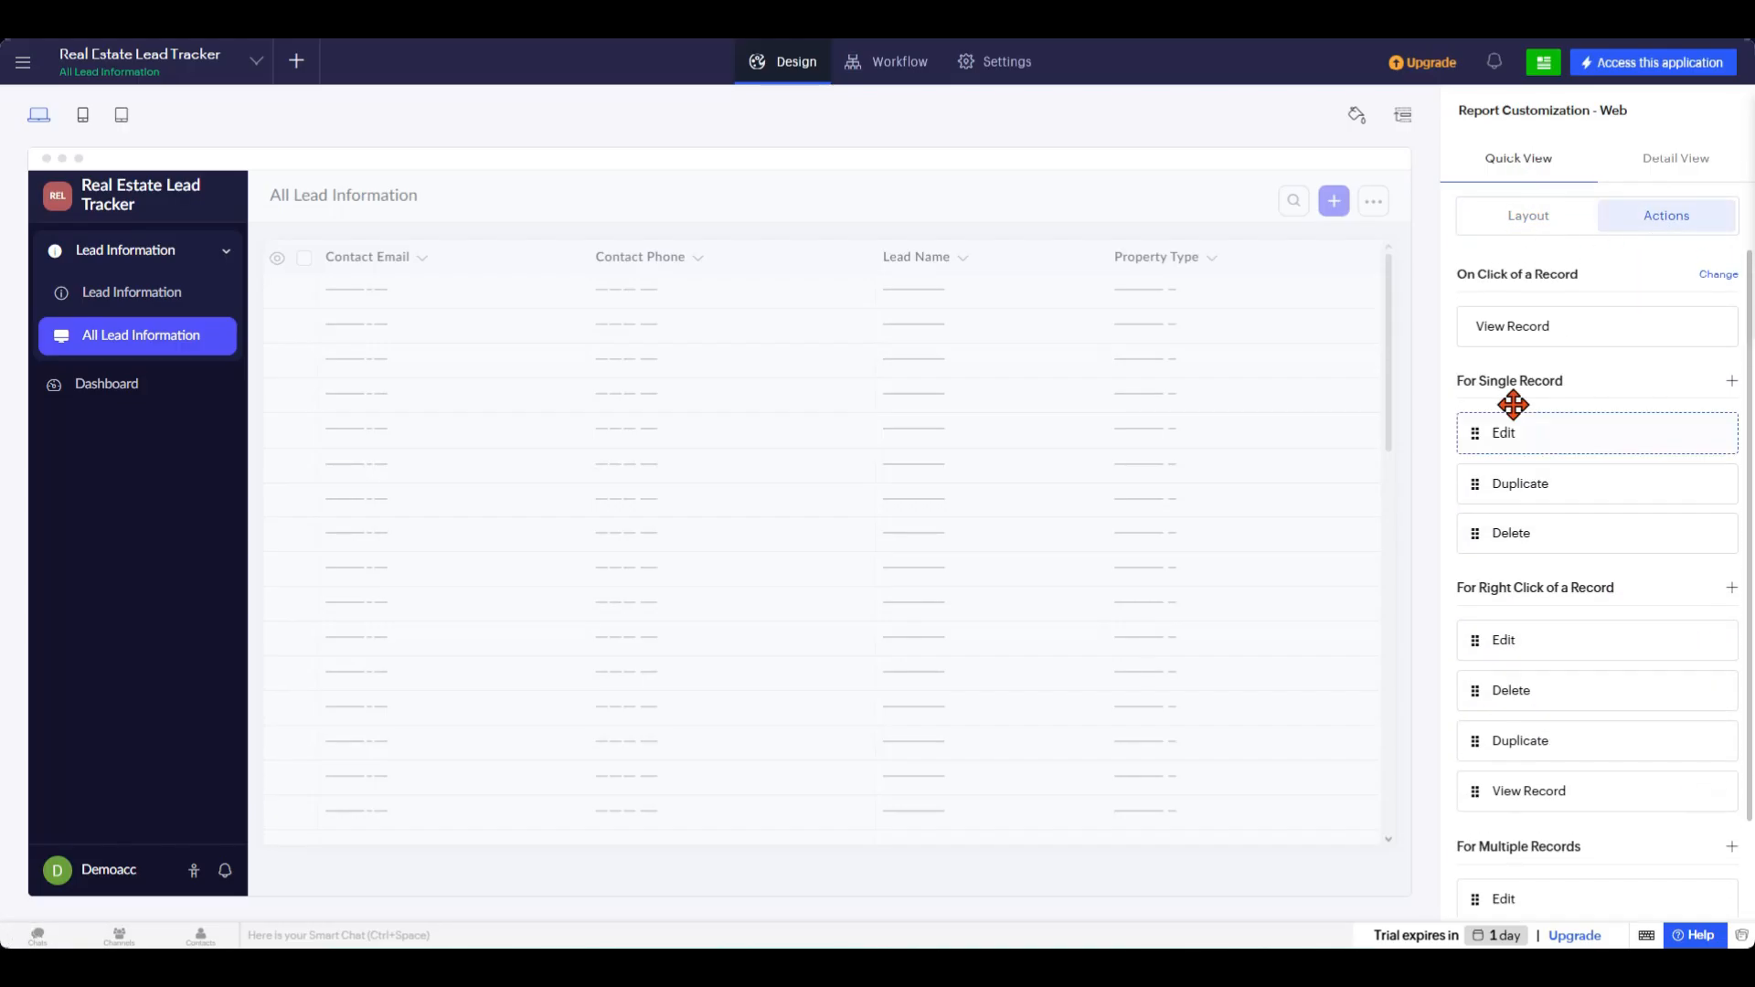
pyautogui.click(1527, 219)
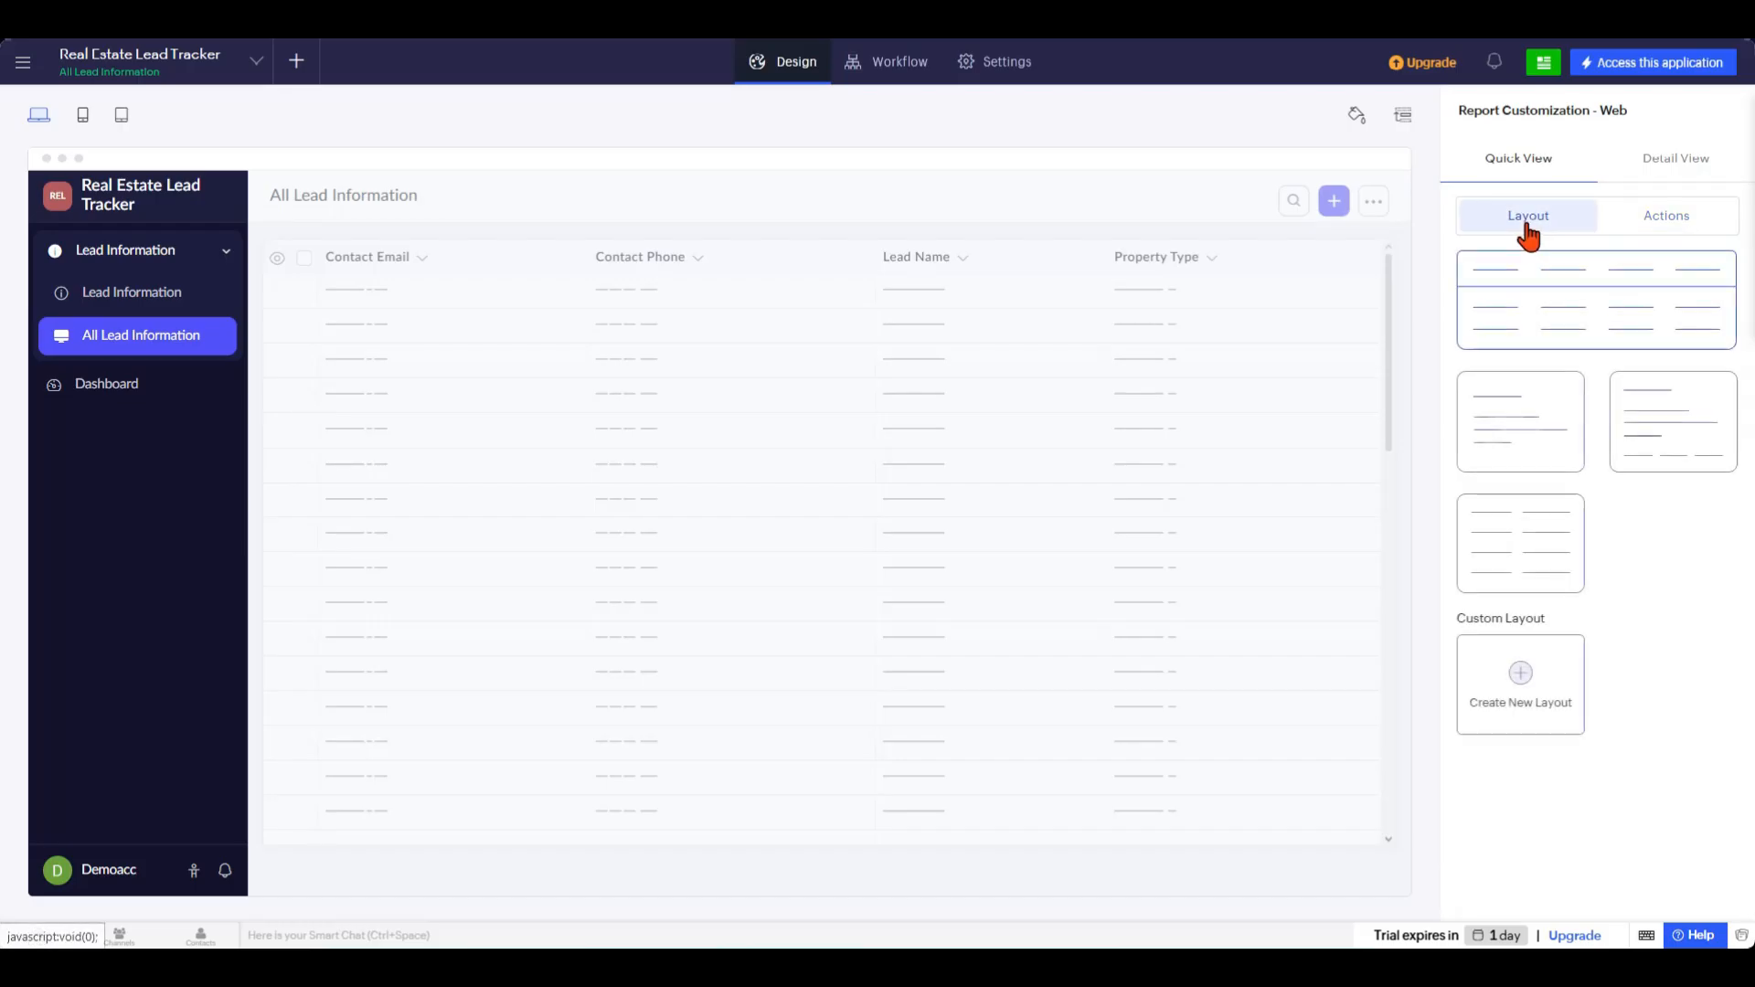
pyautogui.click(1668, 168)
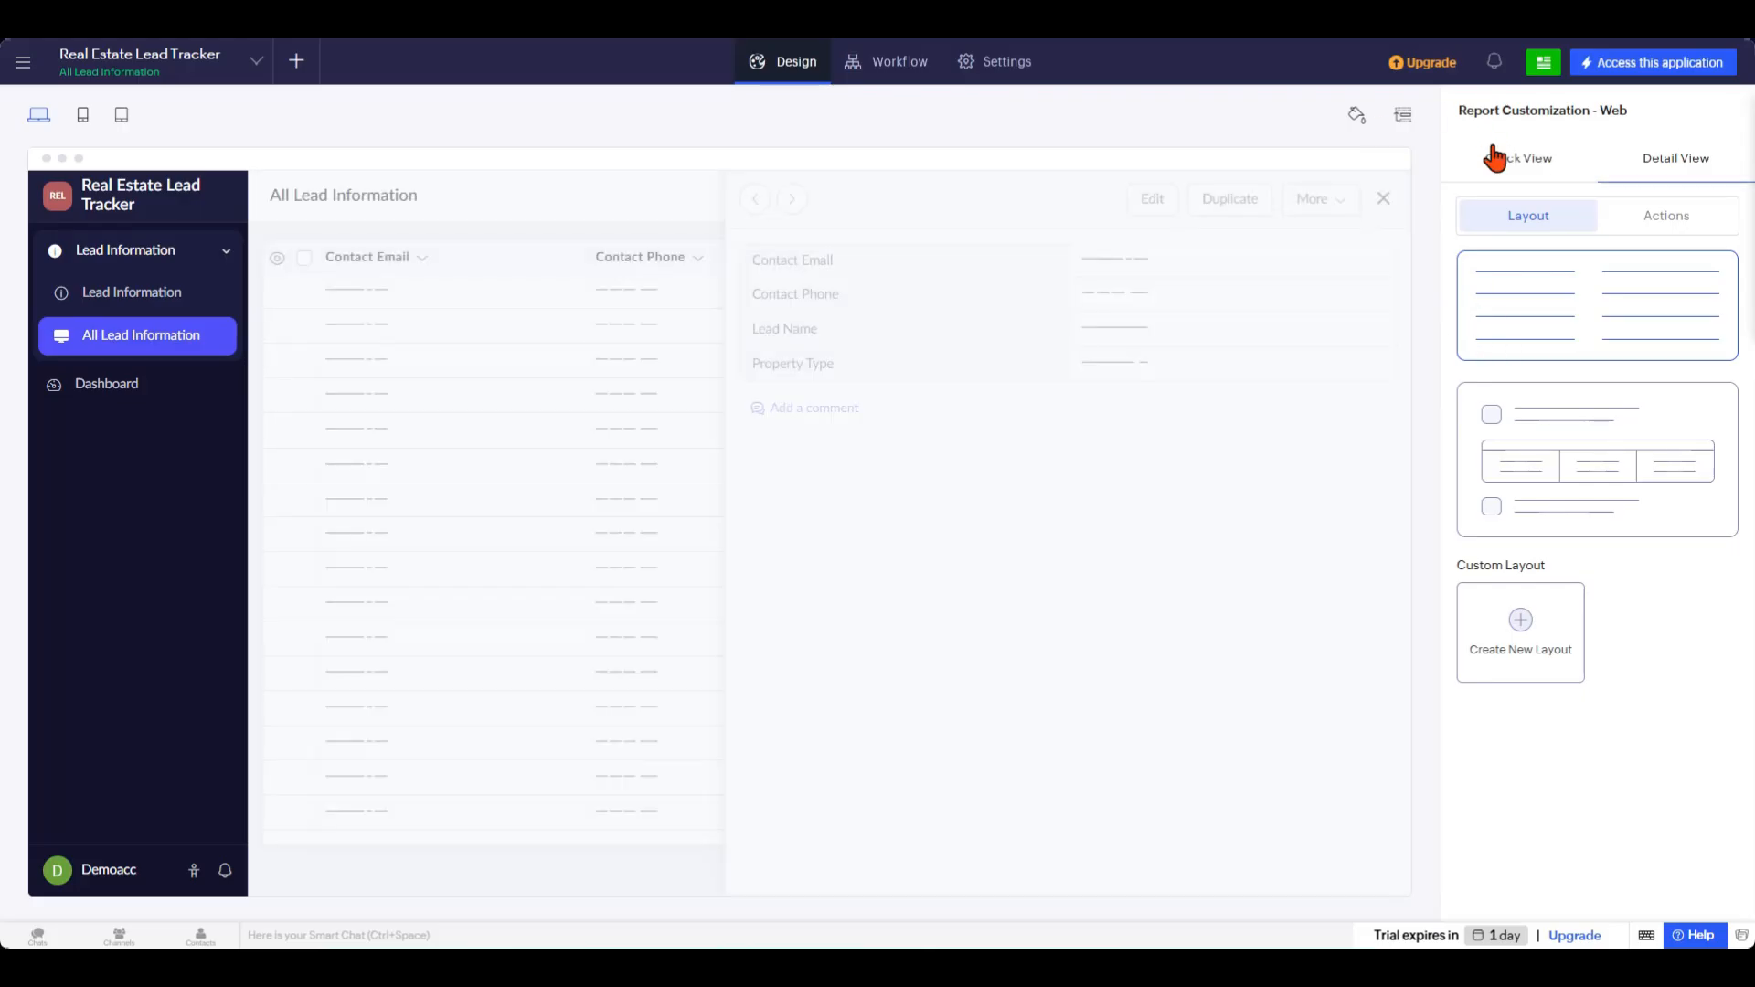
# Examine the sections and components of the application's menu structure in the App Menu Builder.
pyautogui.click(1403, 117)
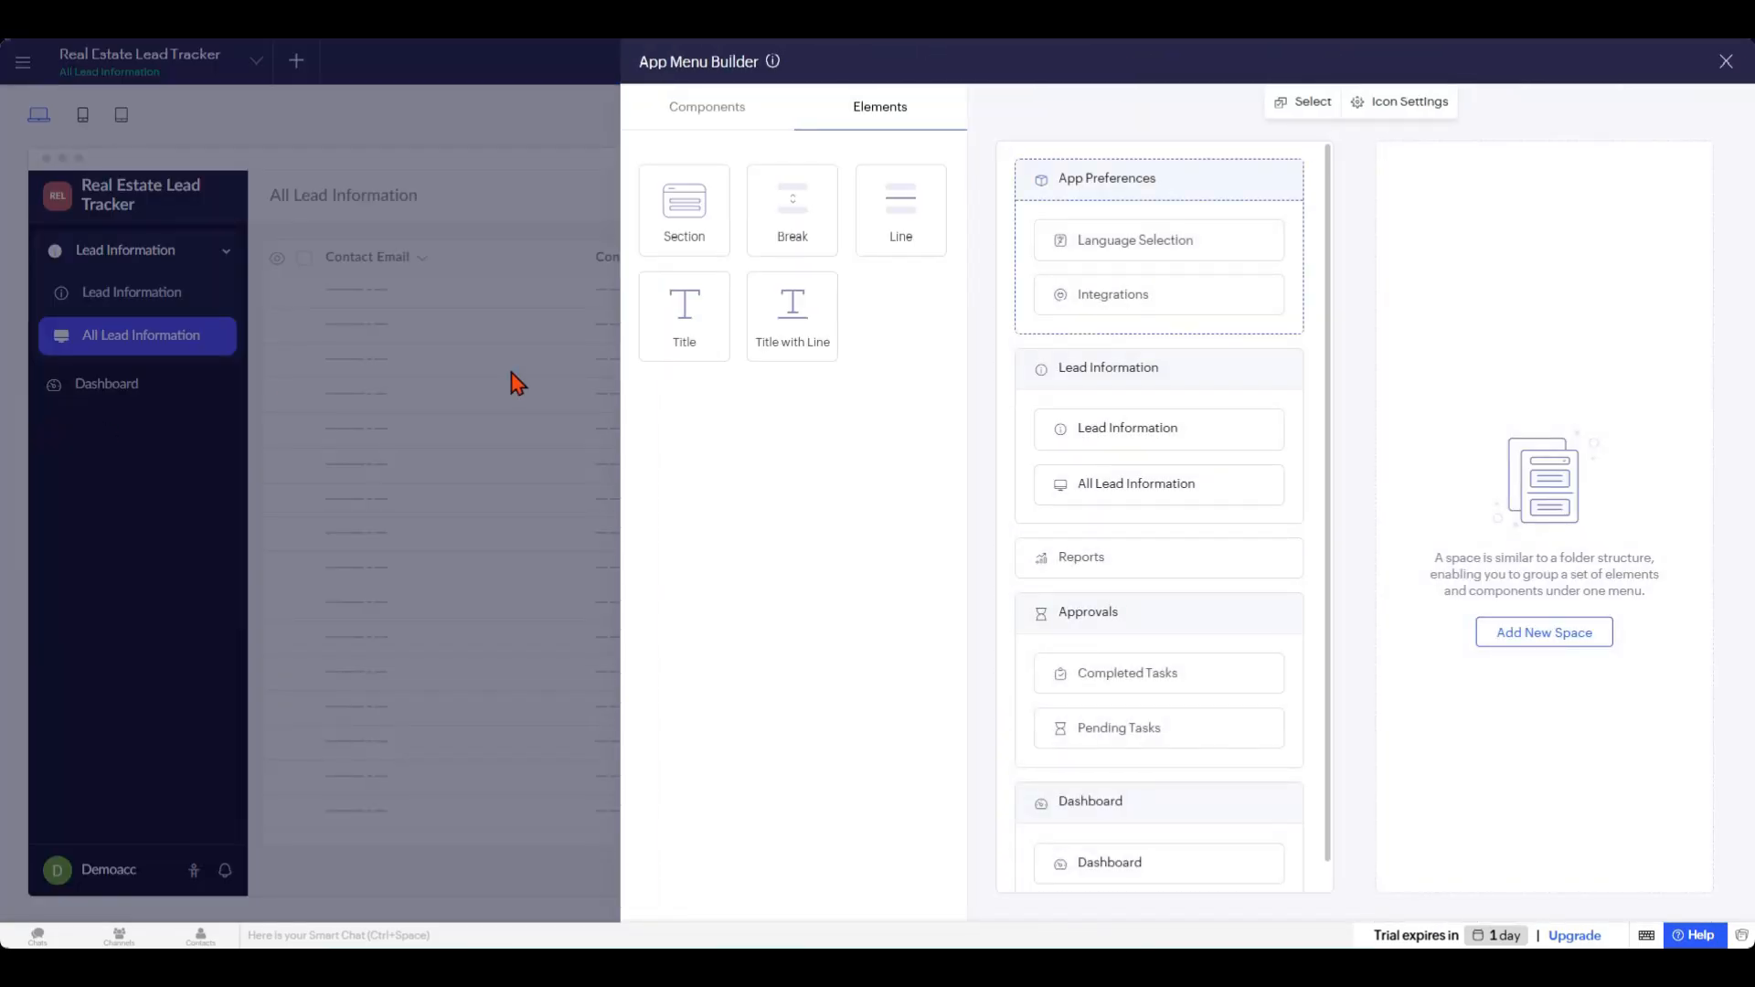
pyautogui.click(1107, 367)
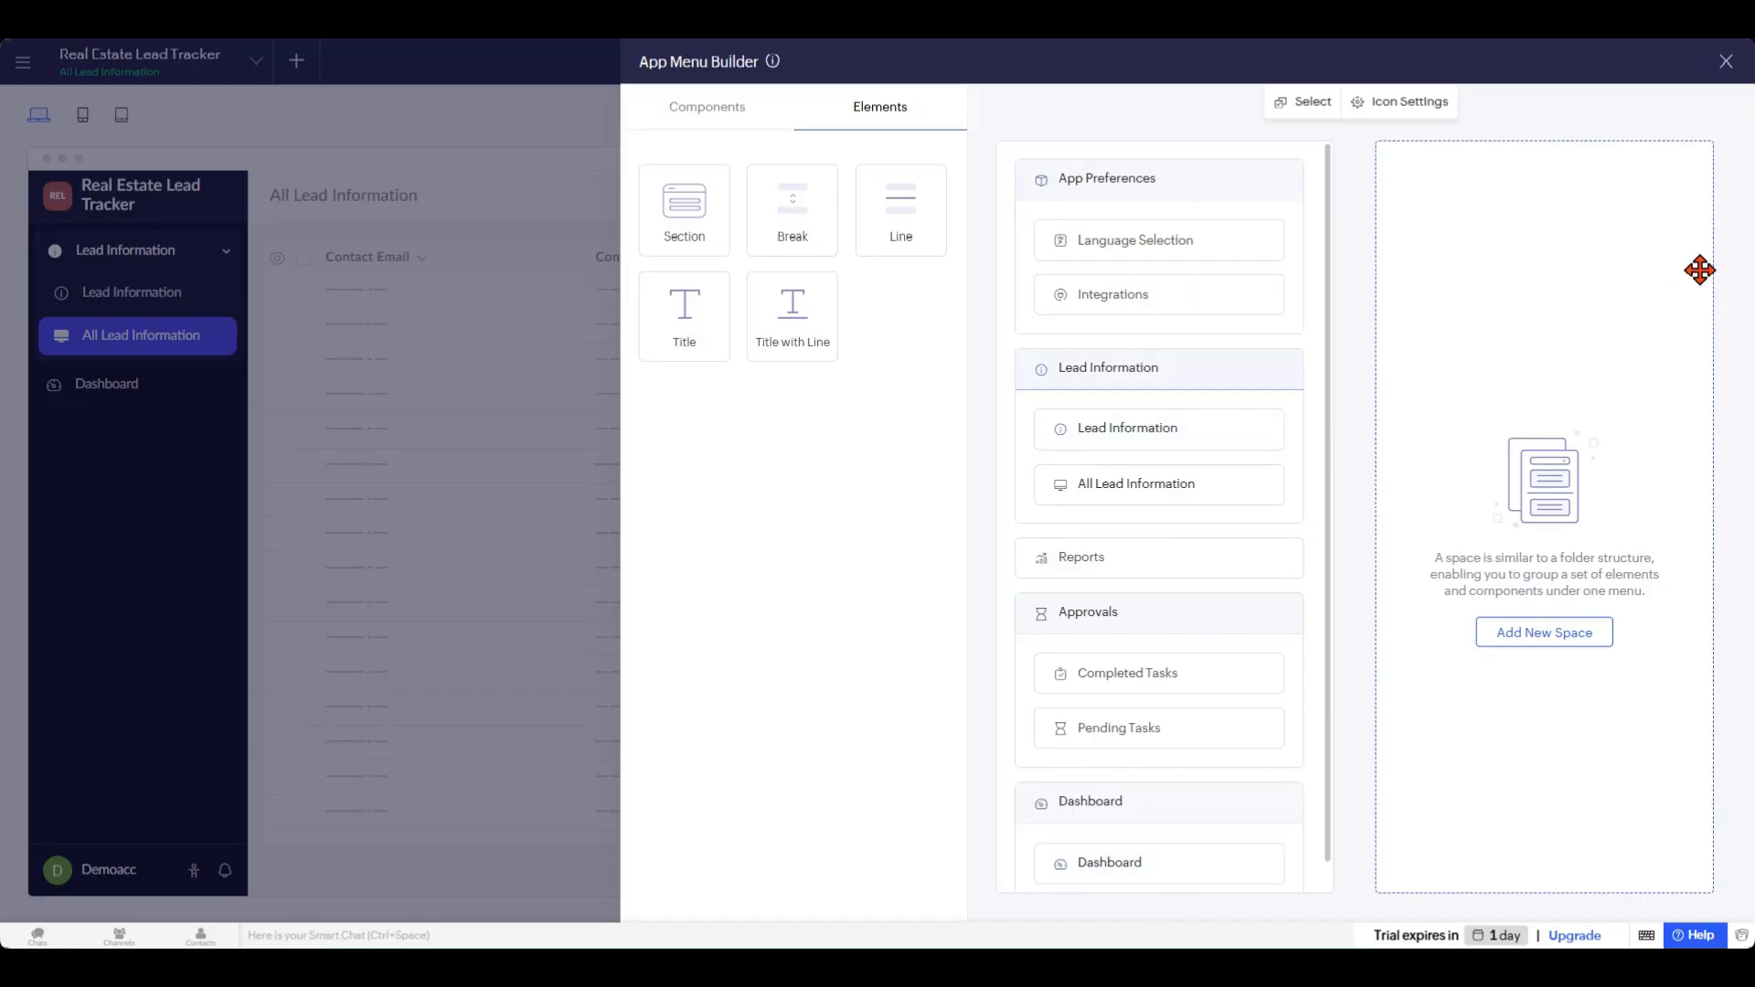
pyautogui.click(1723, 66)
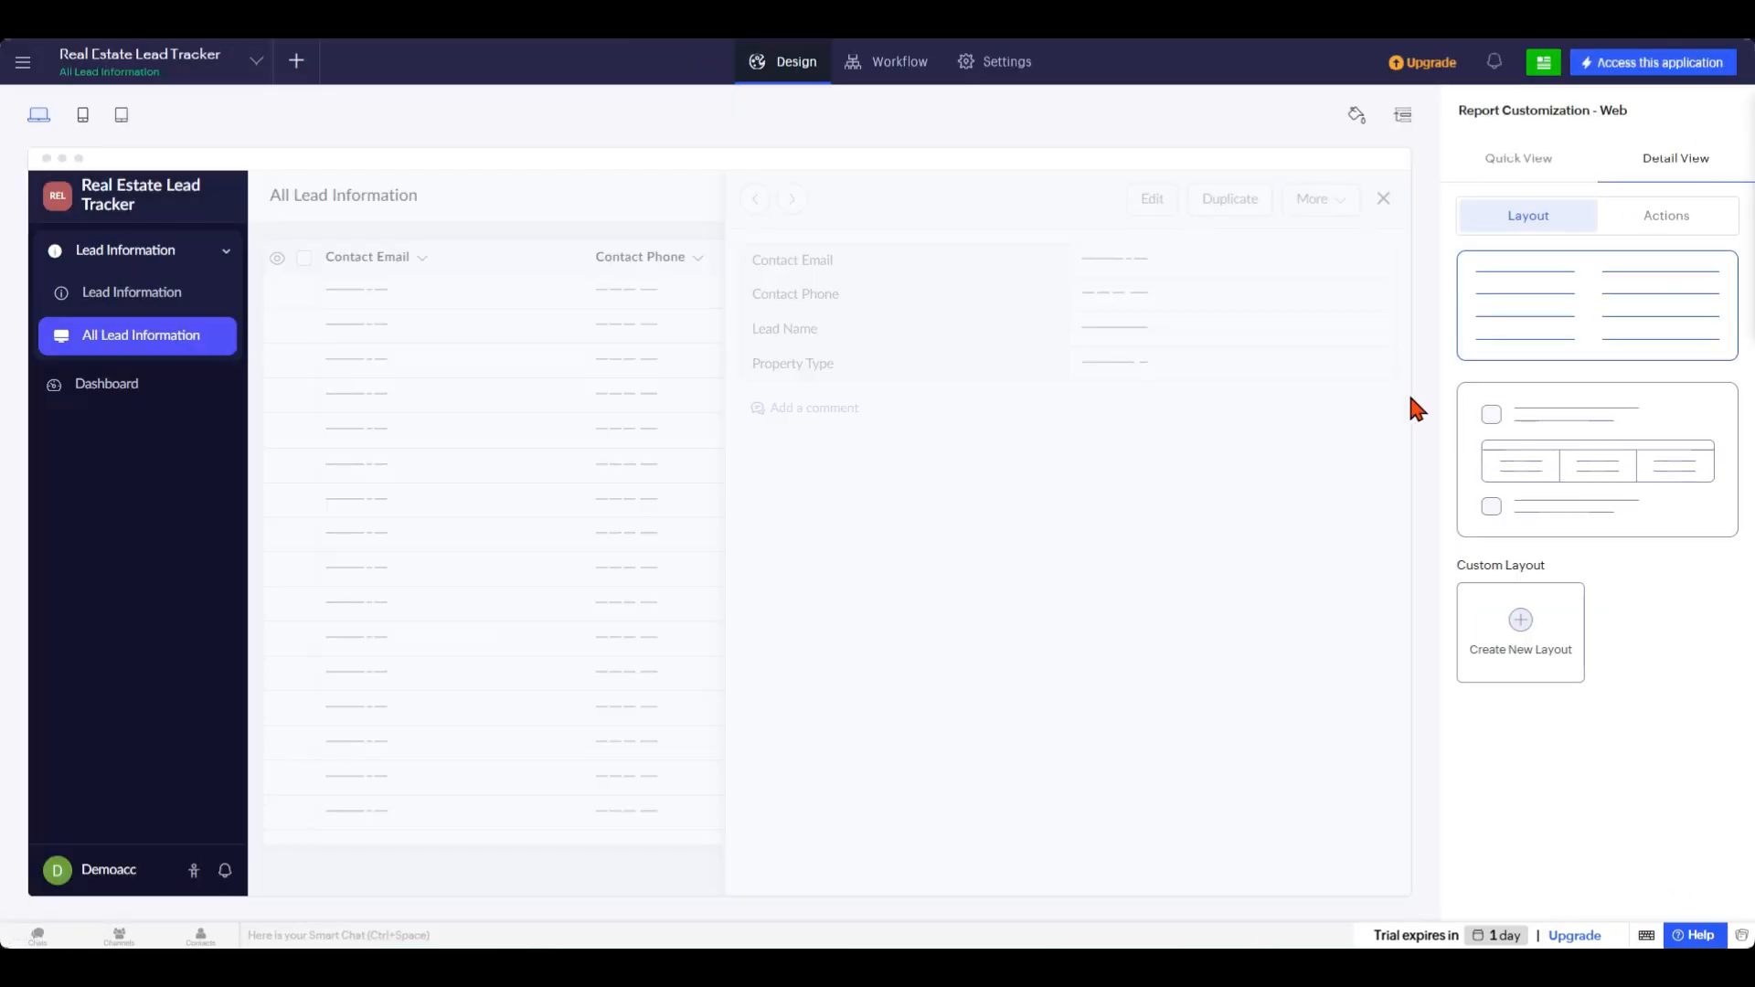
# Apply the theme with the profile picture and greeting banner, compare its Dark Shade colours, and keep the purple-and-pink one.
pyautogui.click(1357, 113)
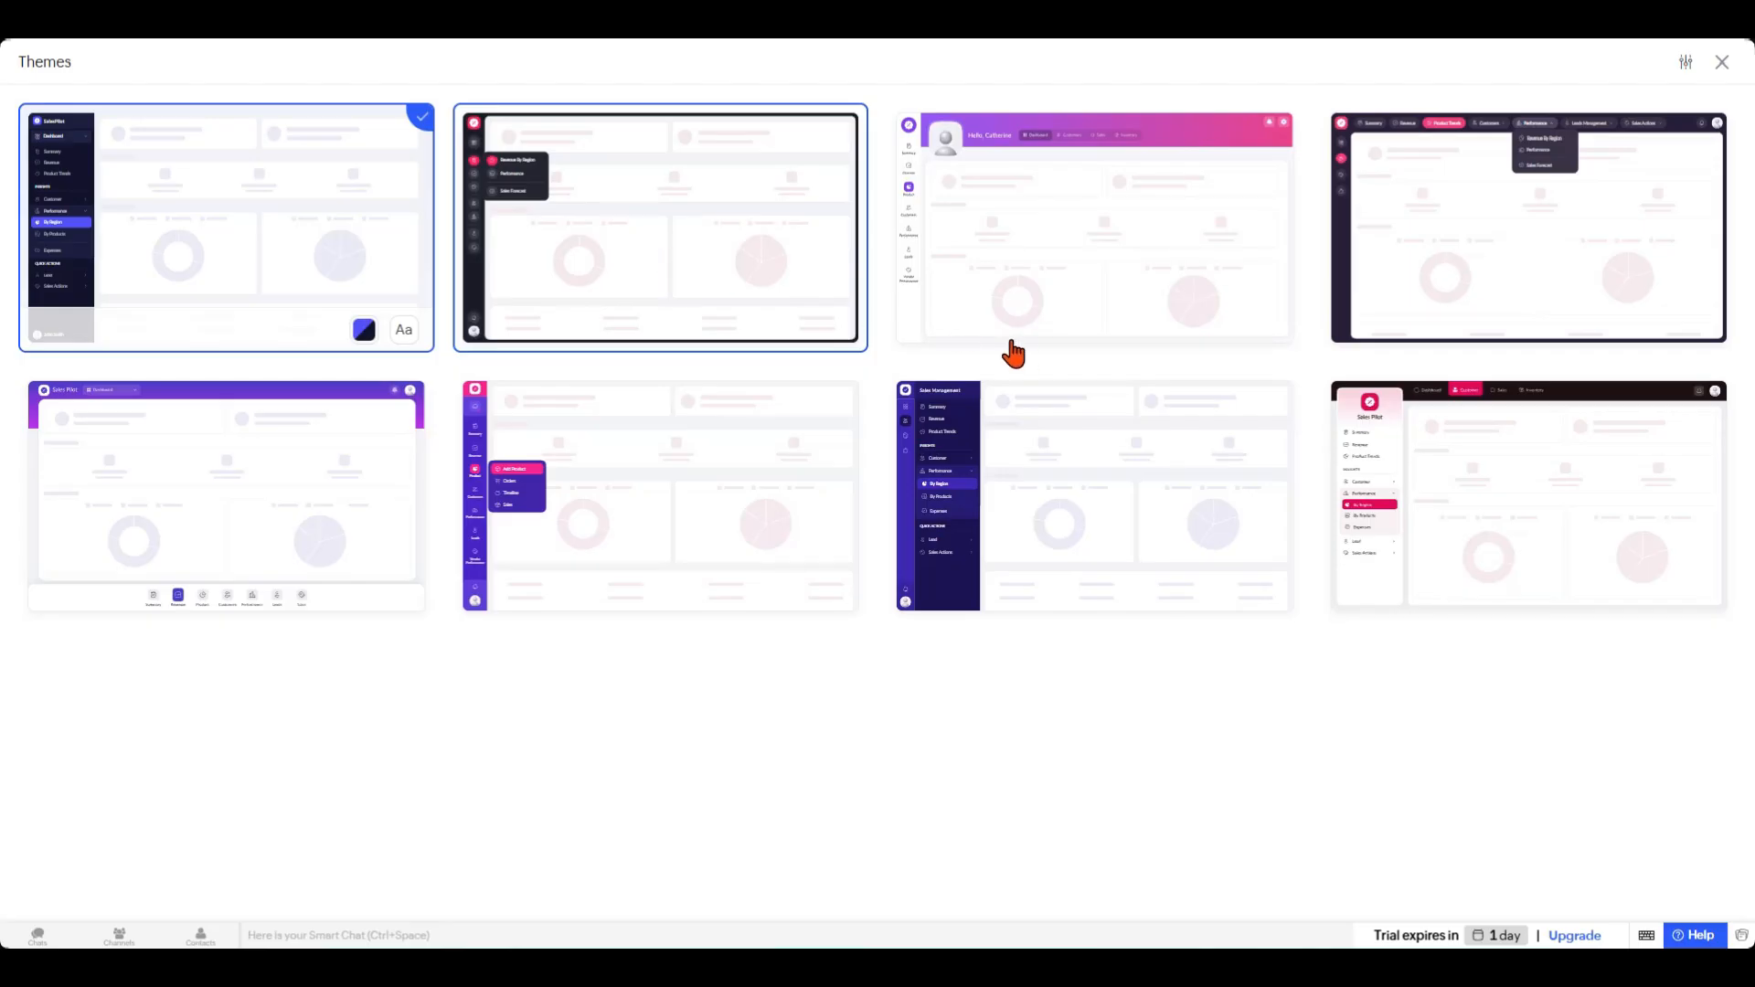
pyautogui.click(1132, 247)
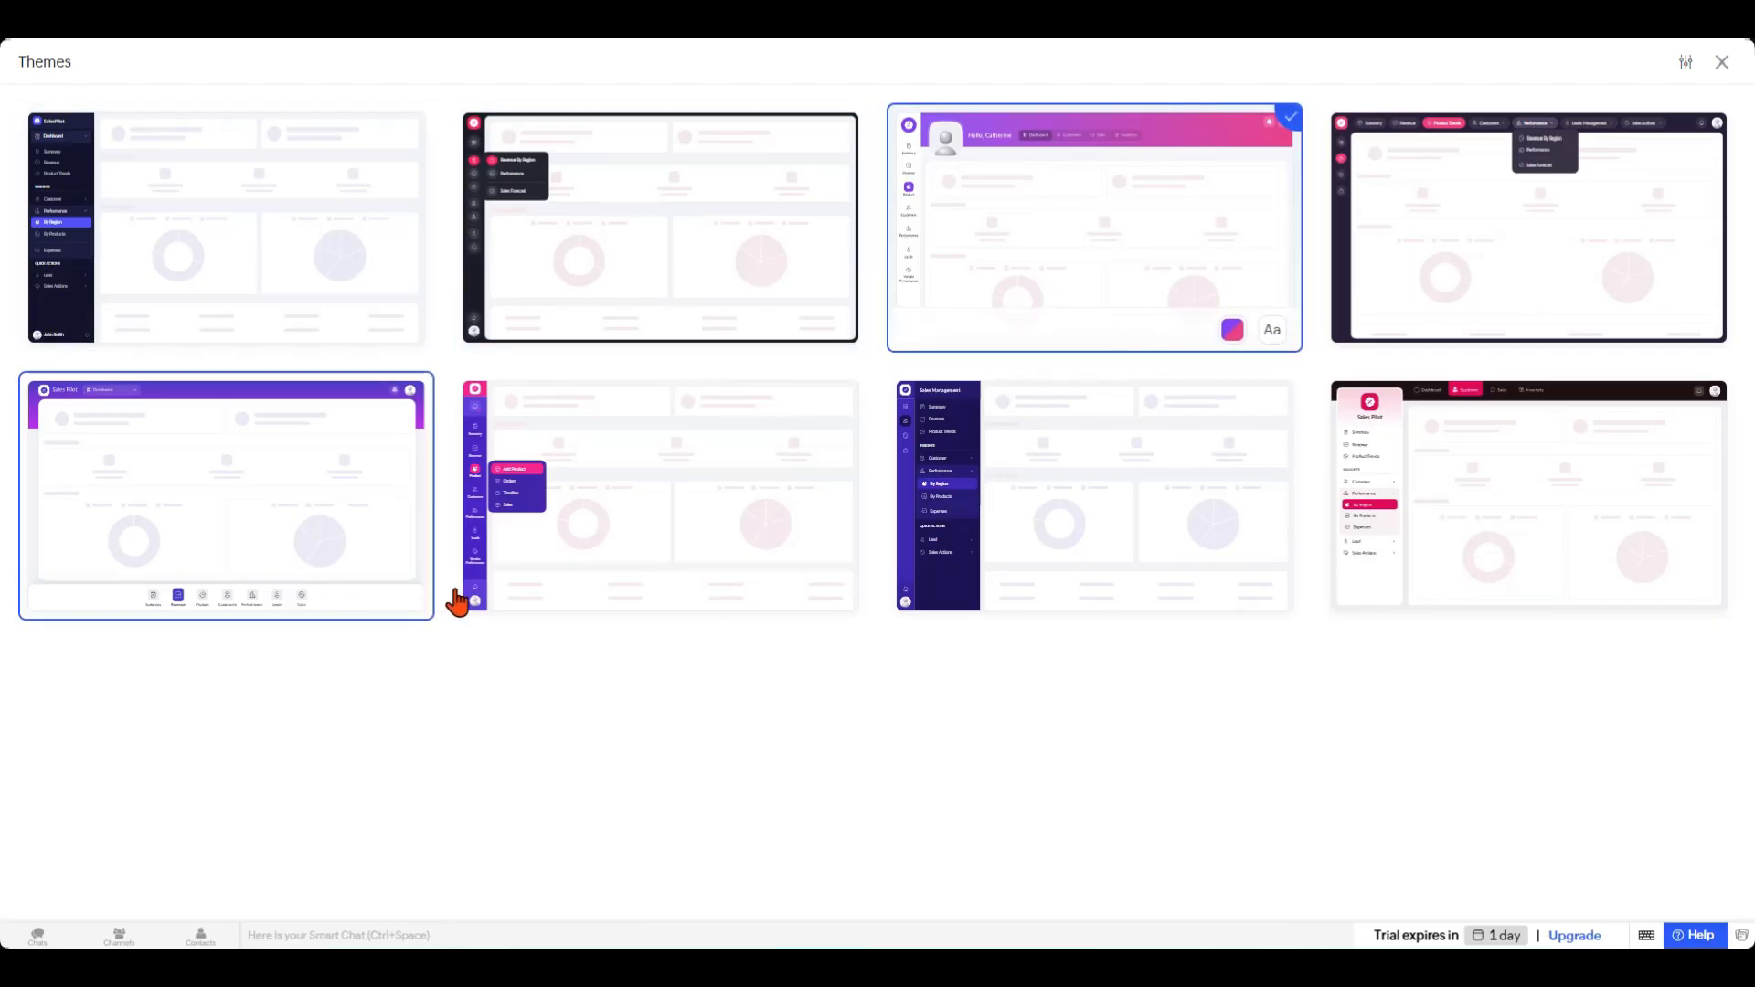
pyautogui.click(1232, 329)
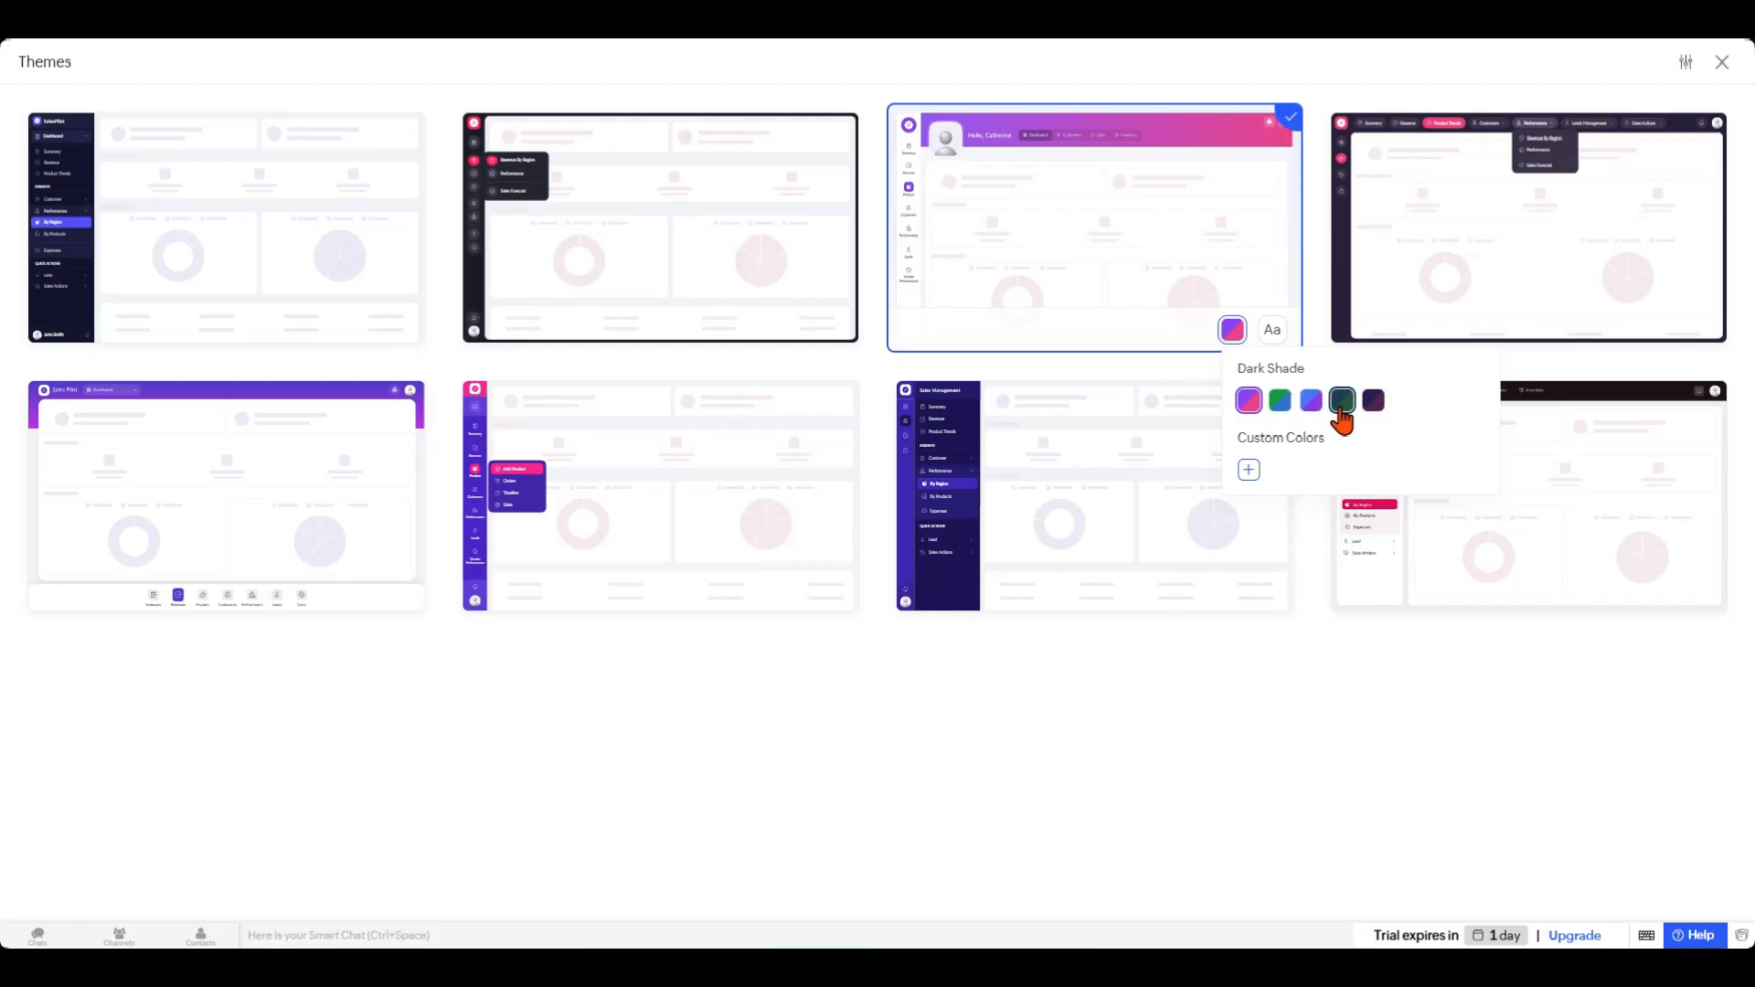
pyautogui.click(1280, 402)
pyautogui.click(1312, 404)
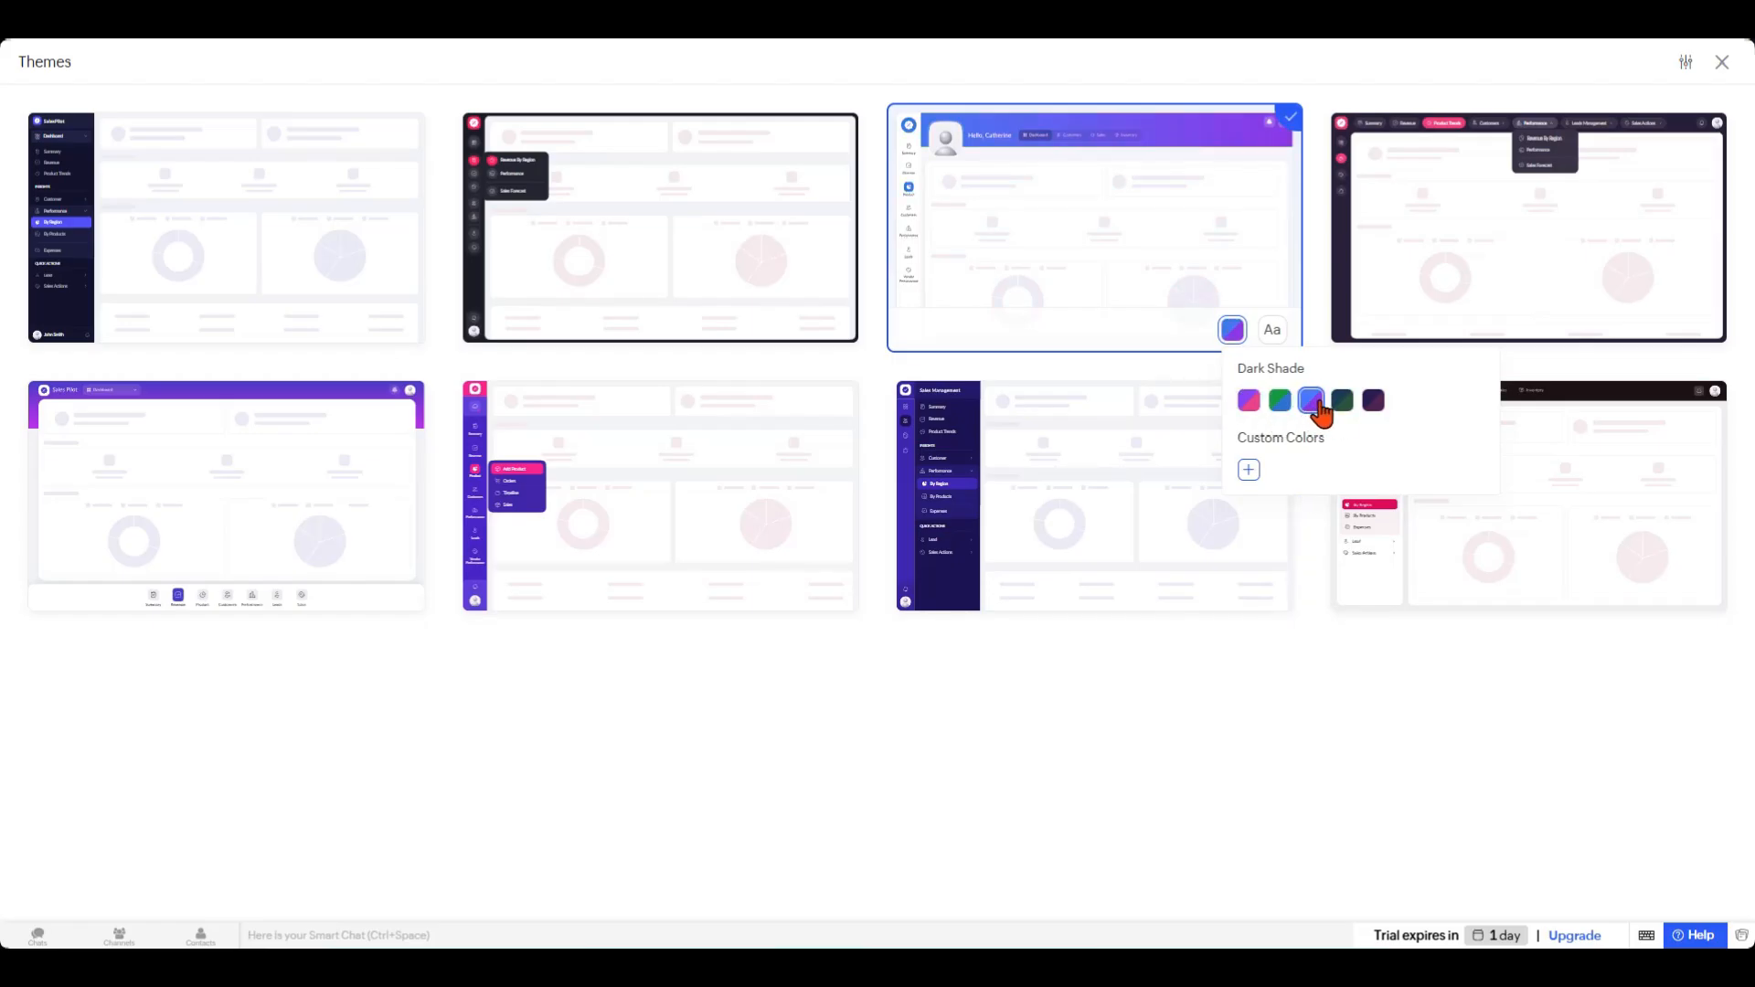
pyautogui.click(1342, 404)
pyautogui.click(1373, 404)
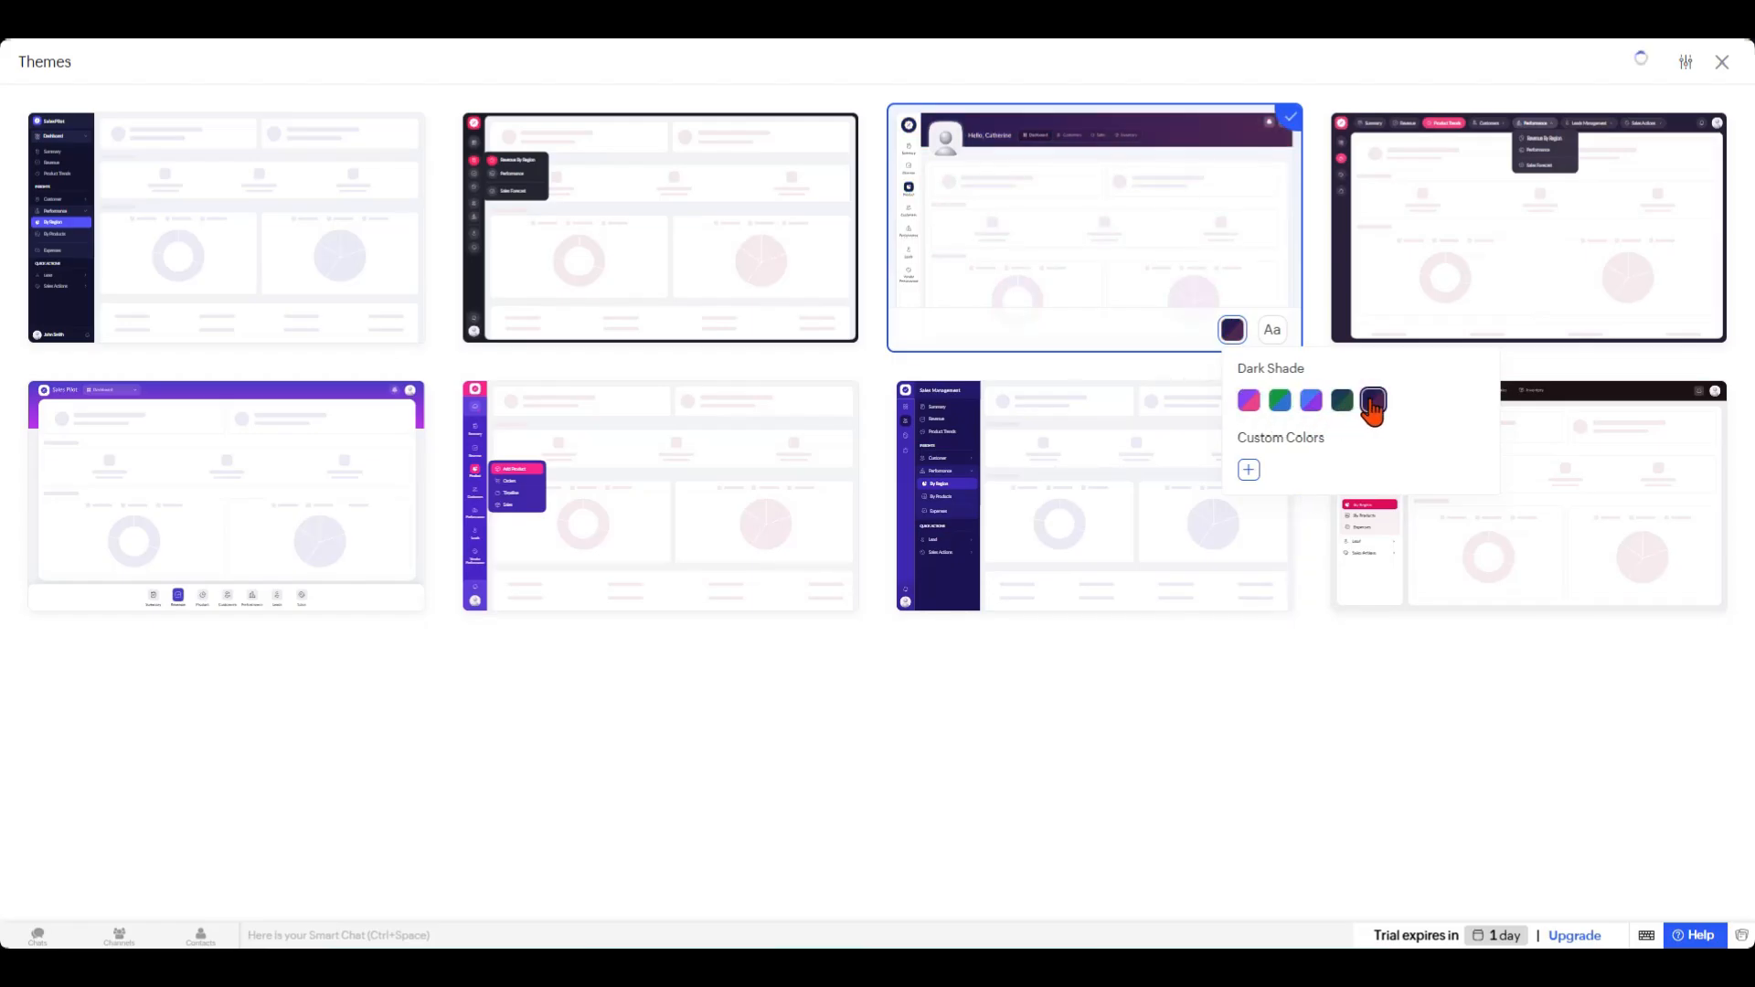
pyautogui.click(1250, 402)
pyautogui.click(1281, 722)
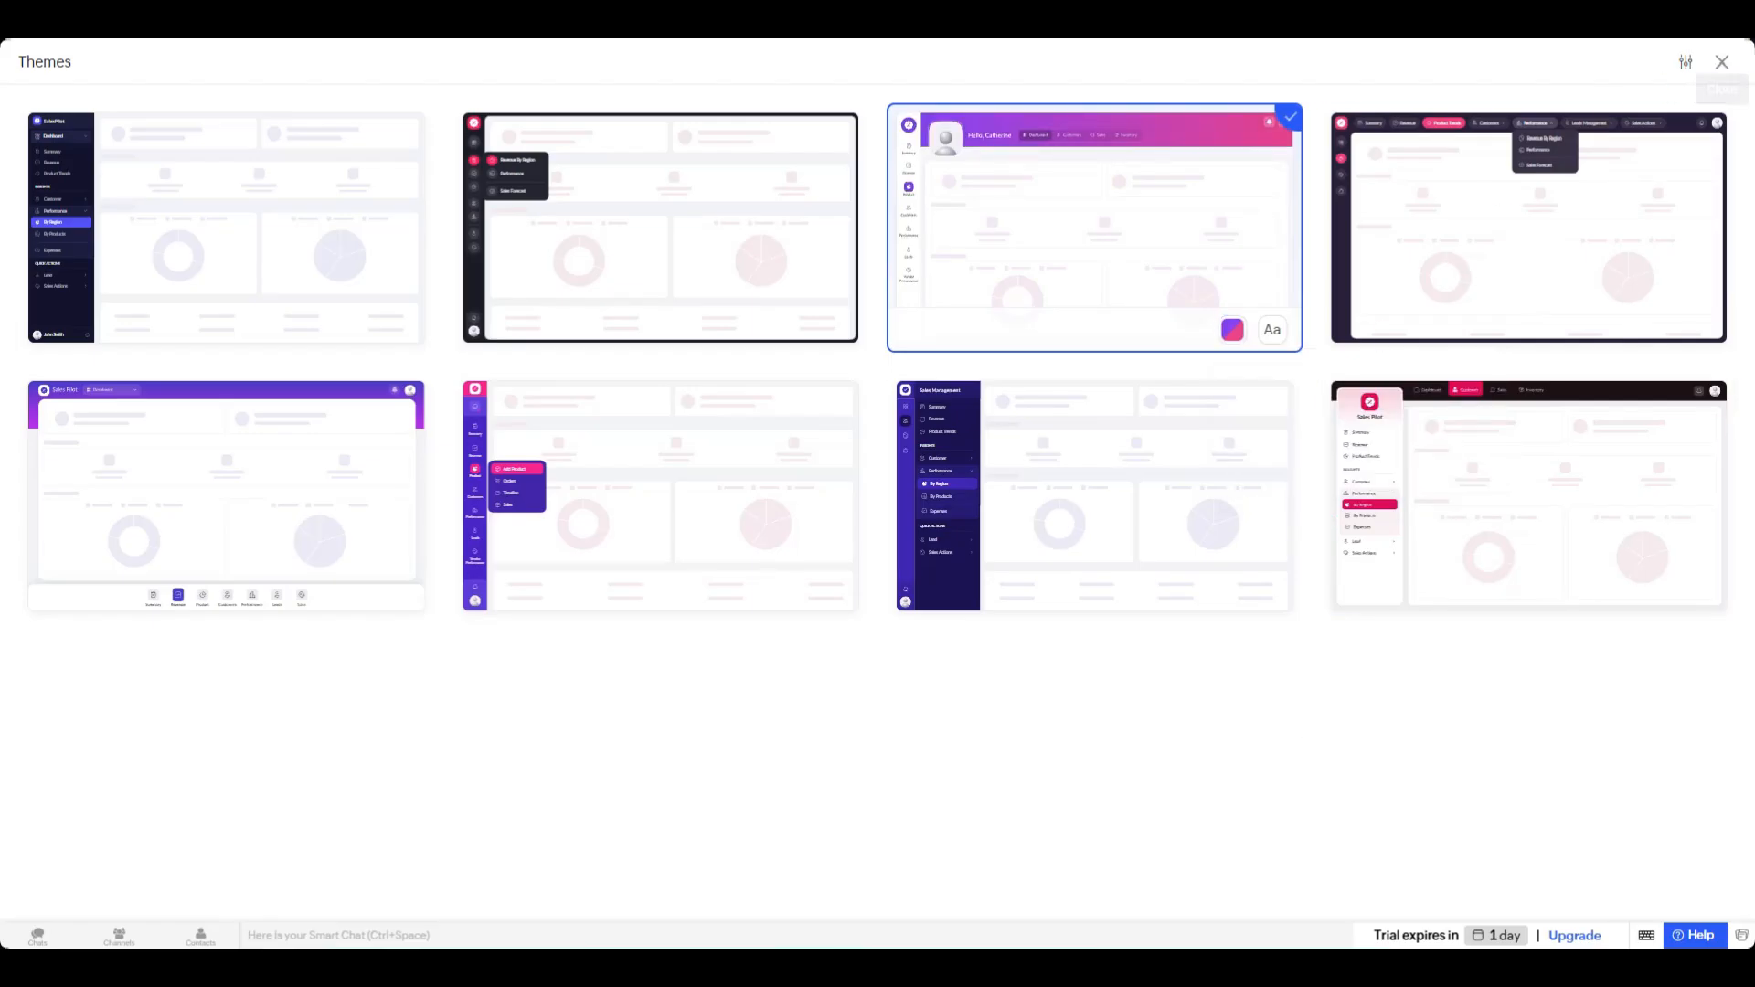
pyautogui.click(1723, 64)
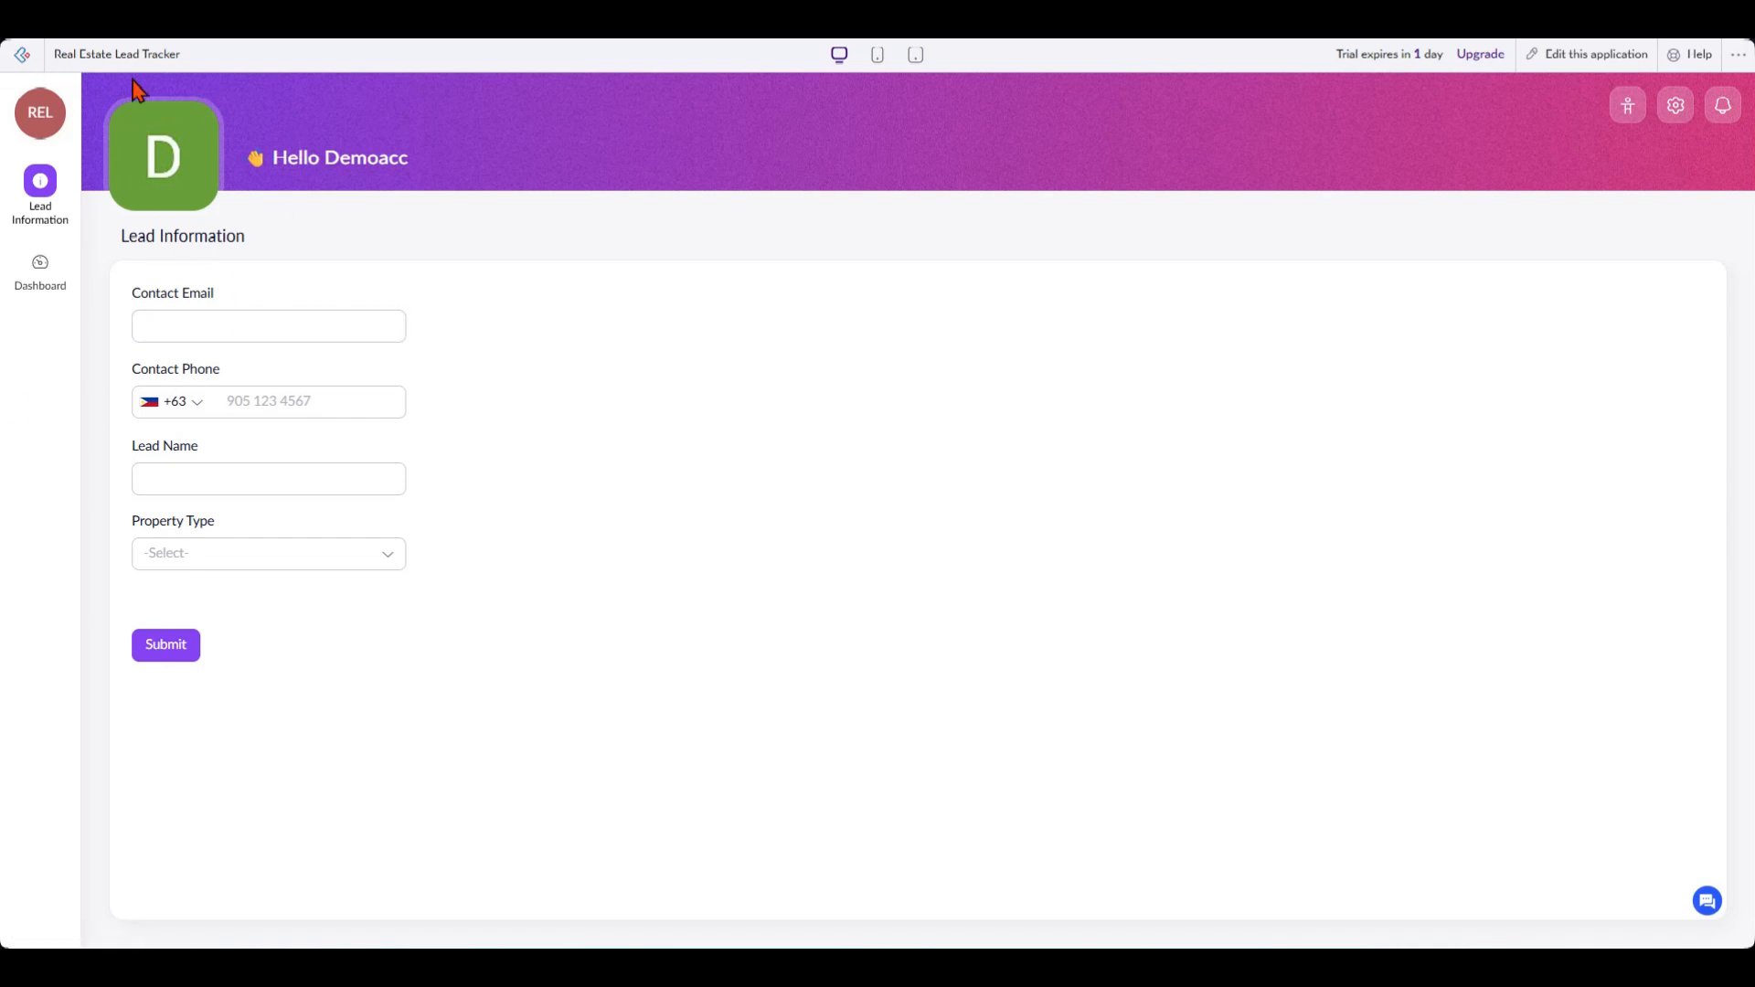
# Return from the live application to the Creator home and open its user management in Zoho One.
pyautogui.click(23, 56)
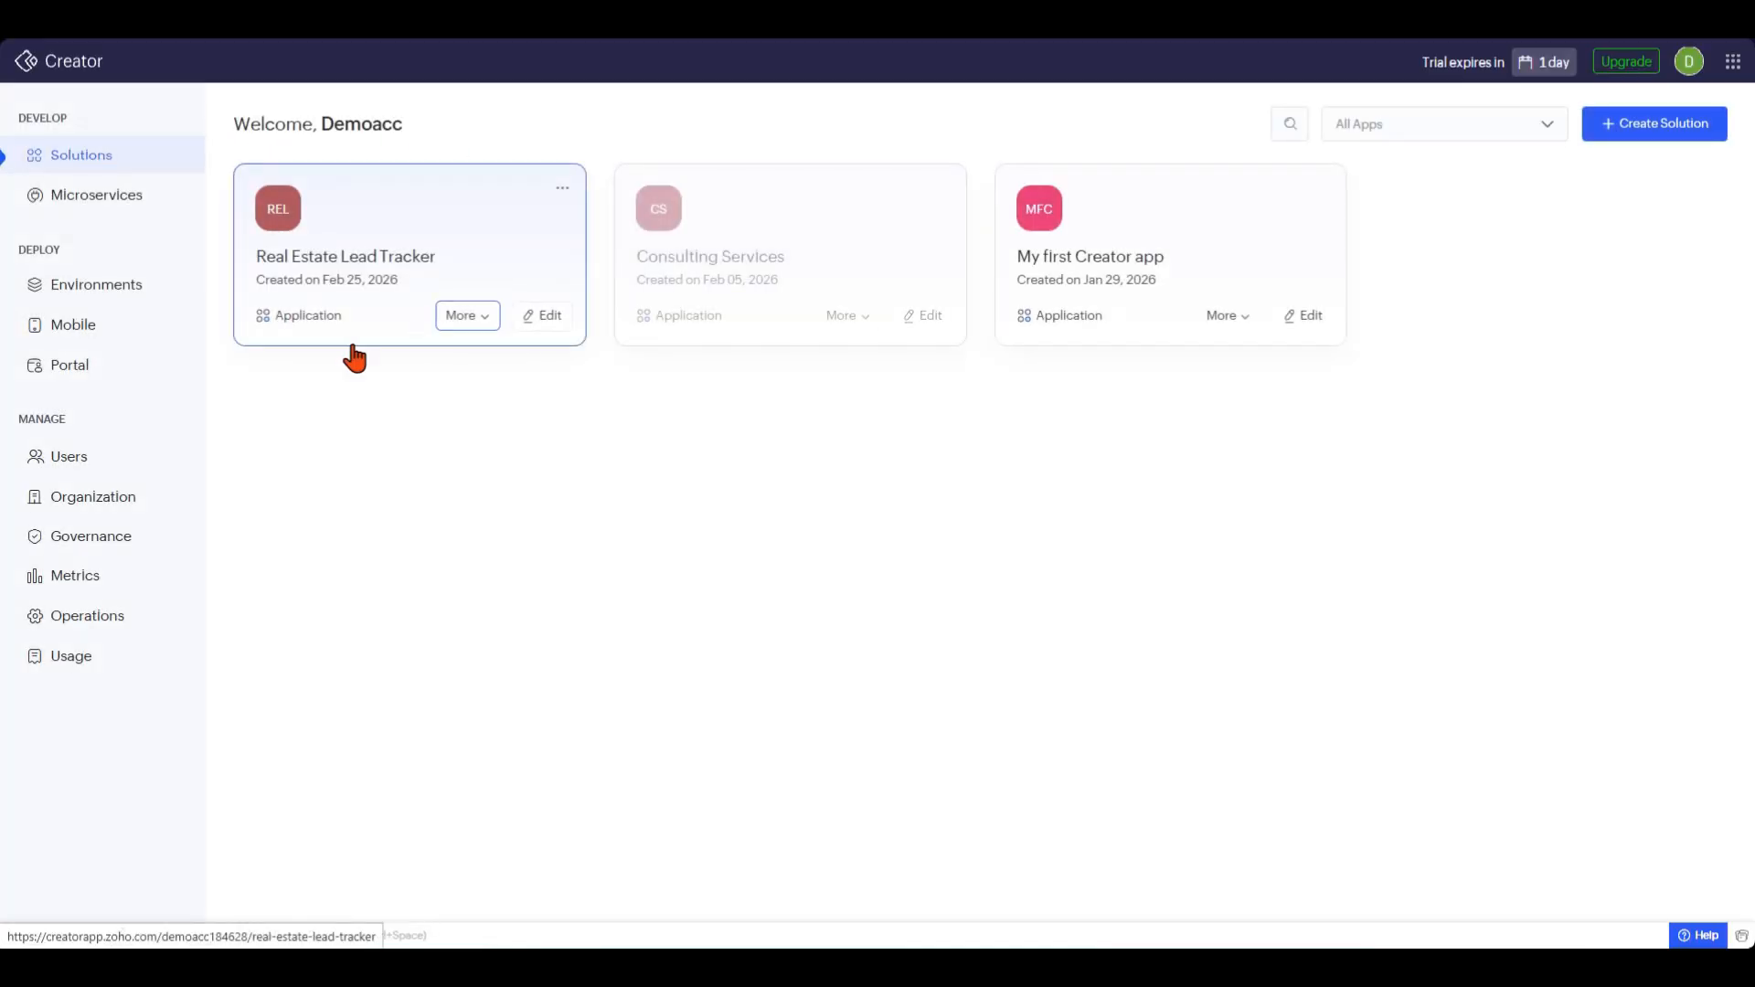
pyautogui.click(88, 468)
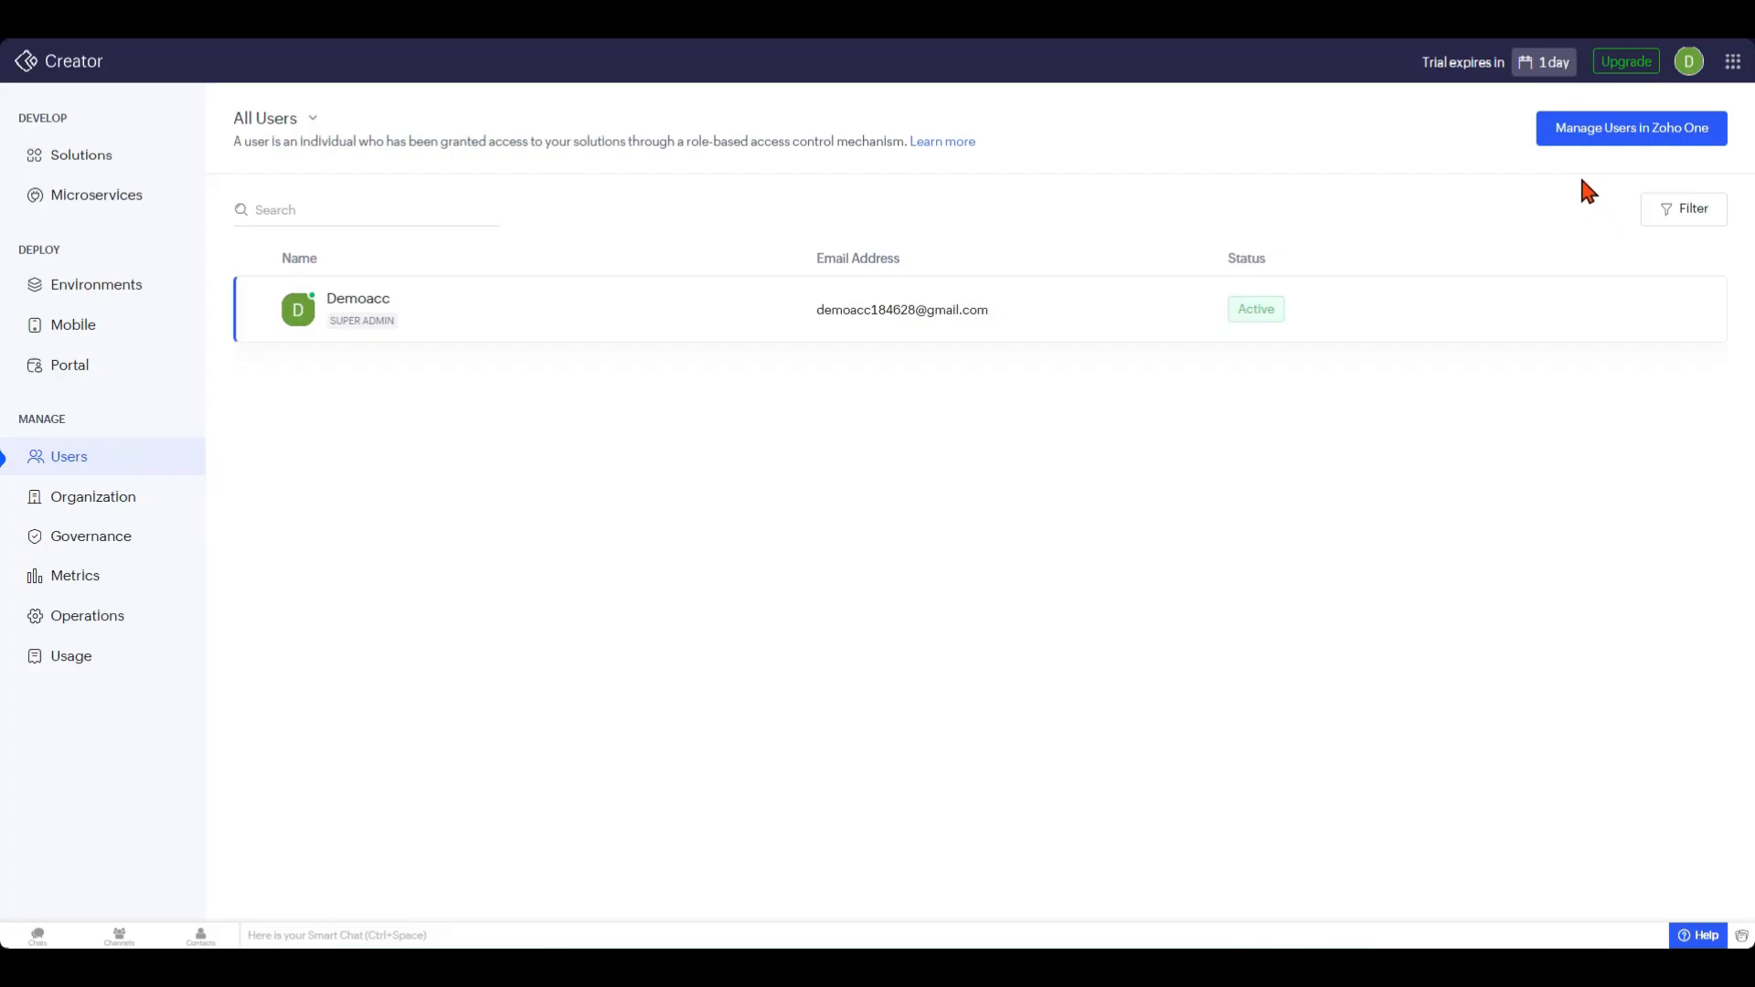
pyautogui.click(1636, 136)
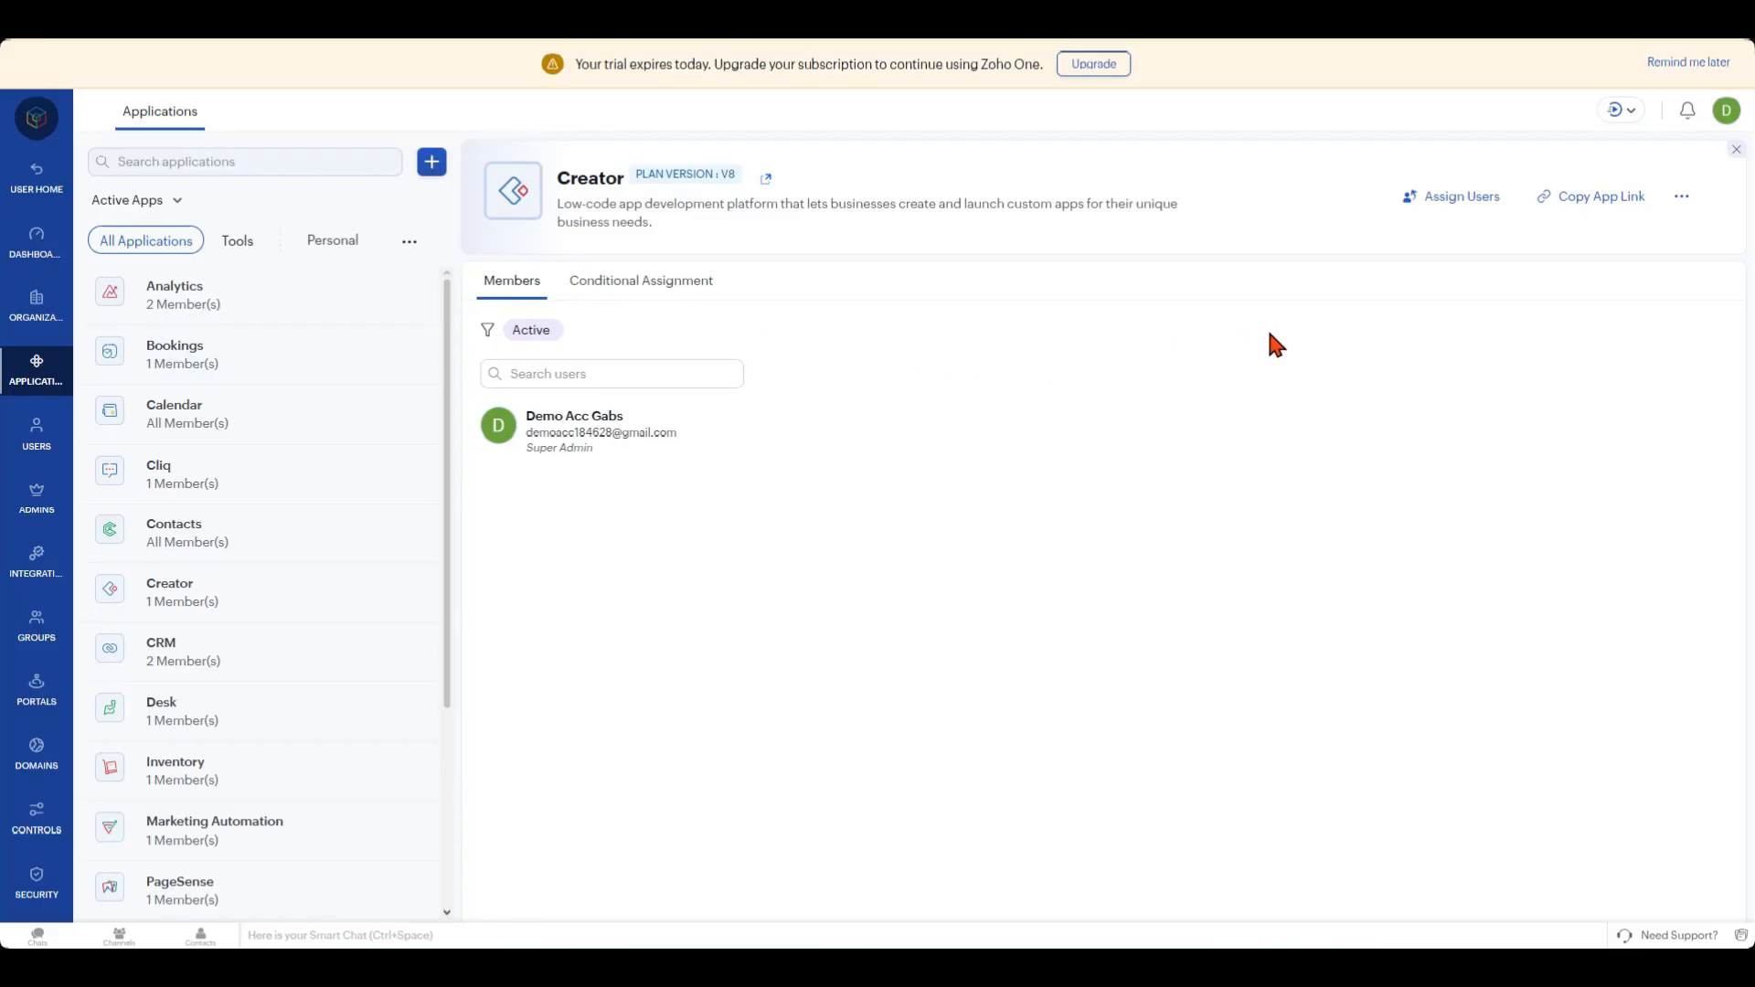
# Start assigning Creator to an individual user and choose the external user.
pyautogui.click(1417, 199)
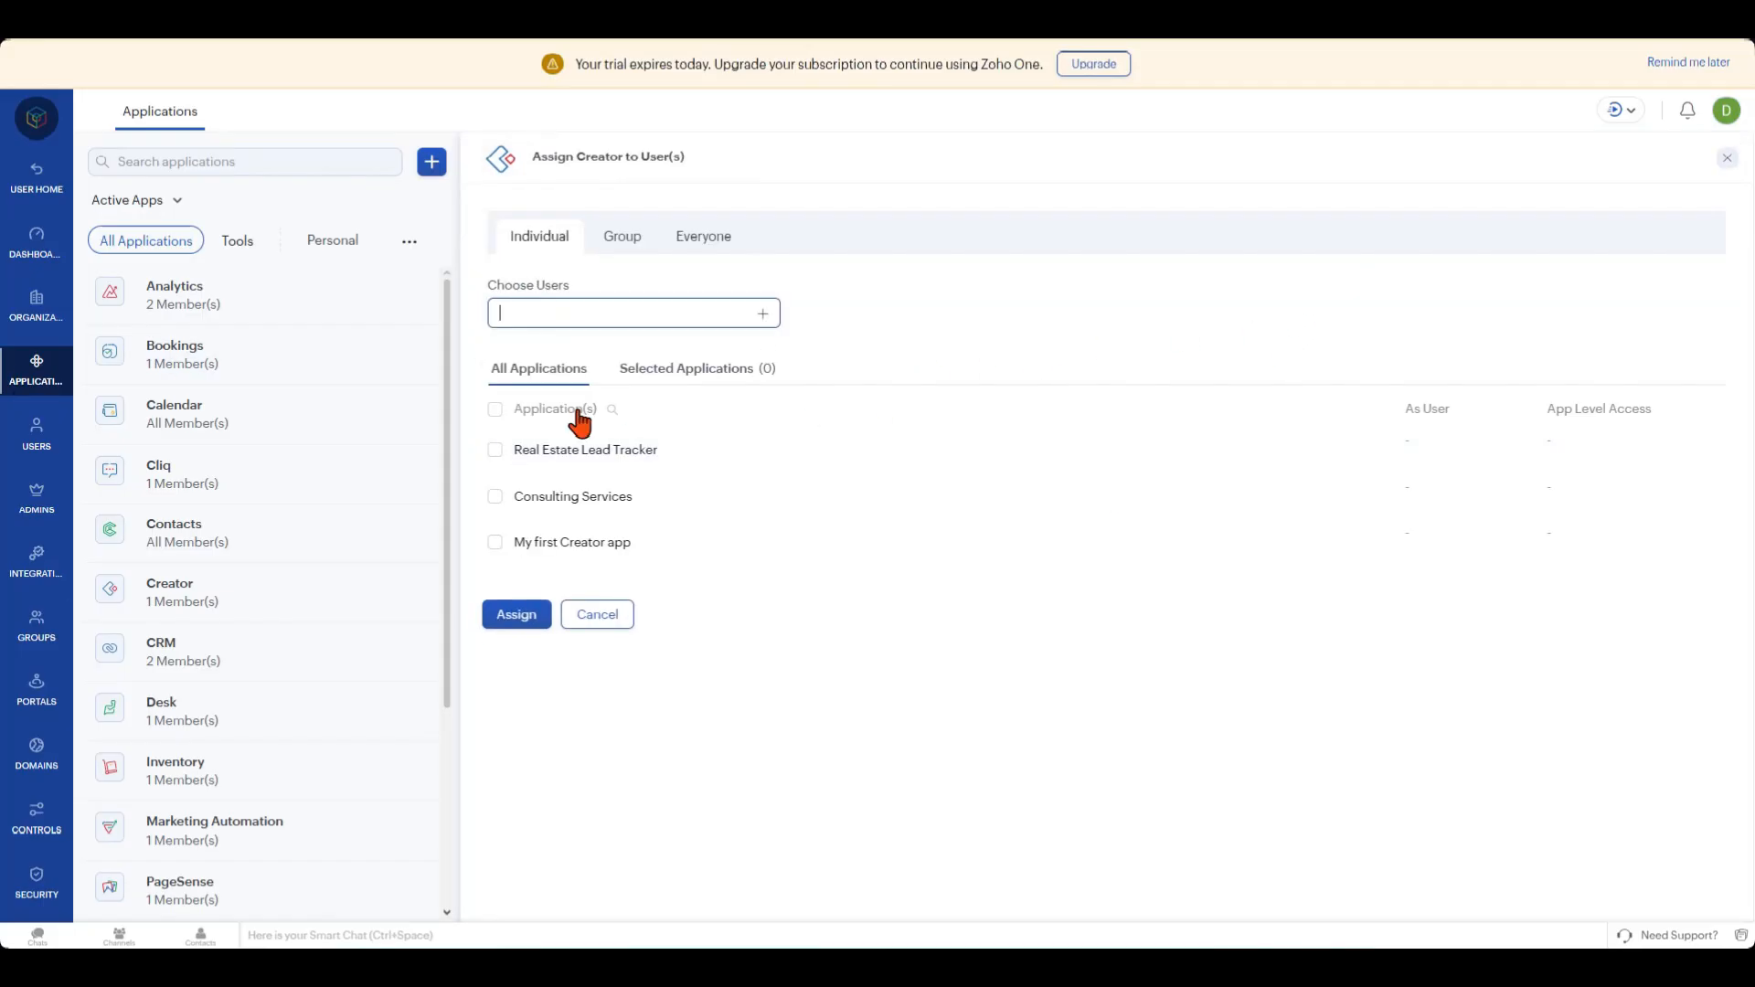
pyautogui.click(583, 316)
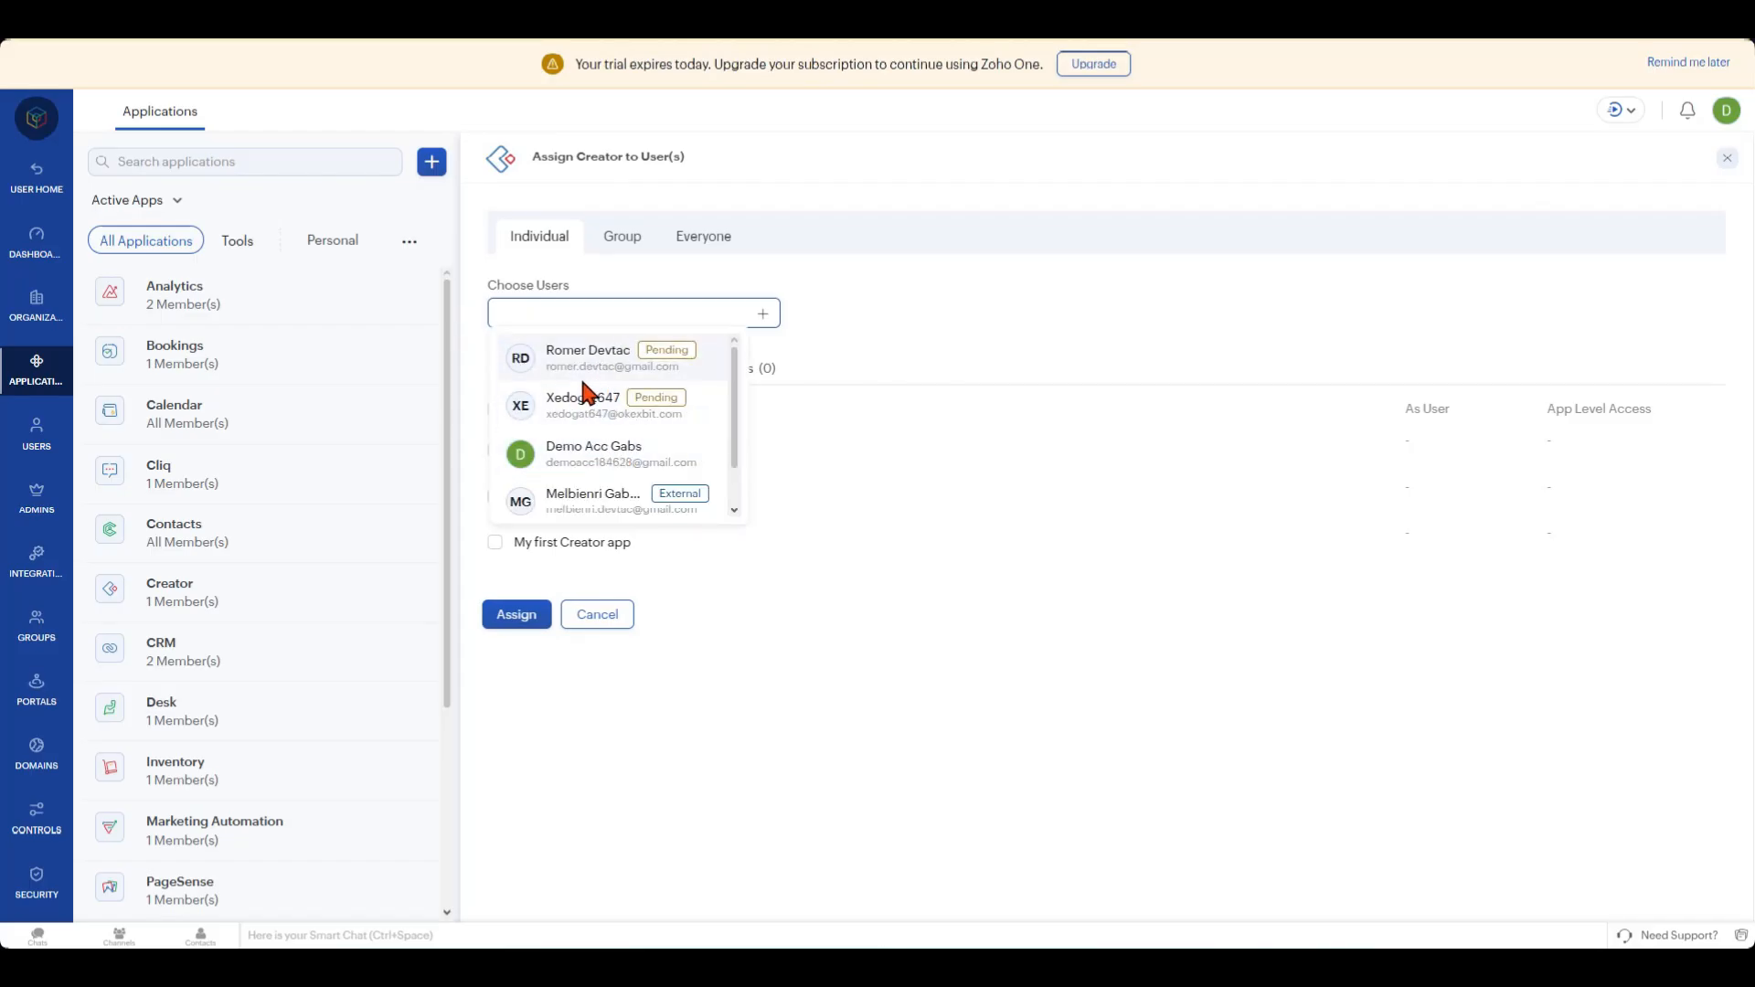
pyautogui.scroll(-1, 587, 416)
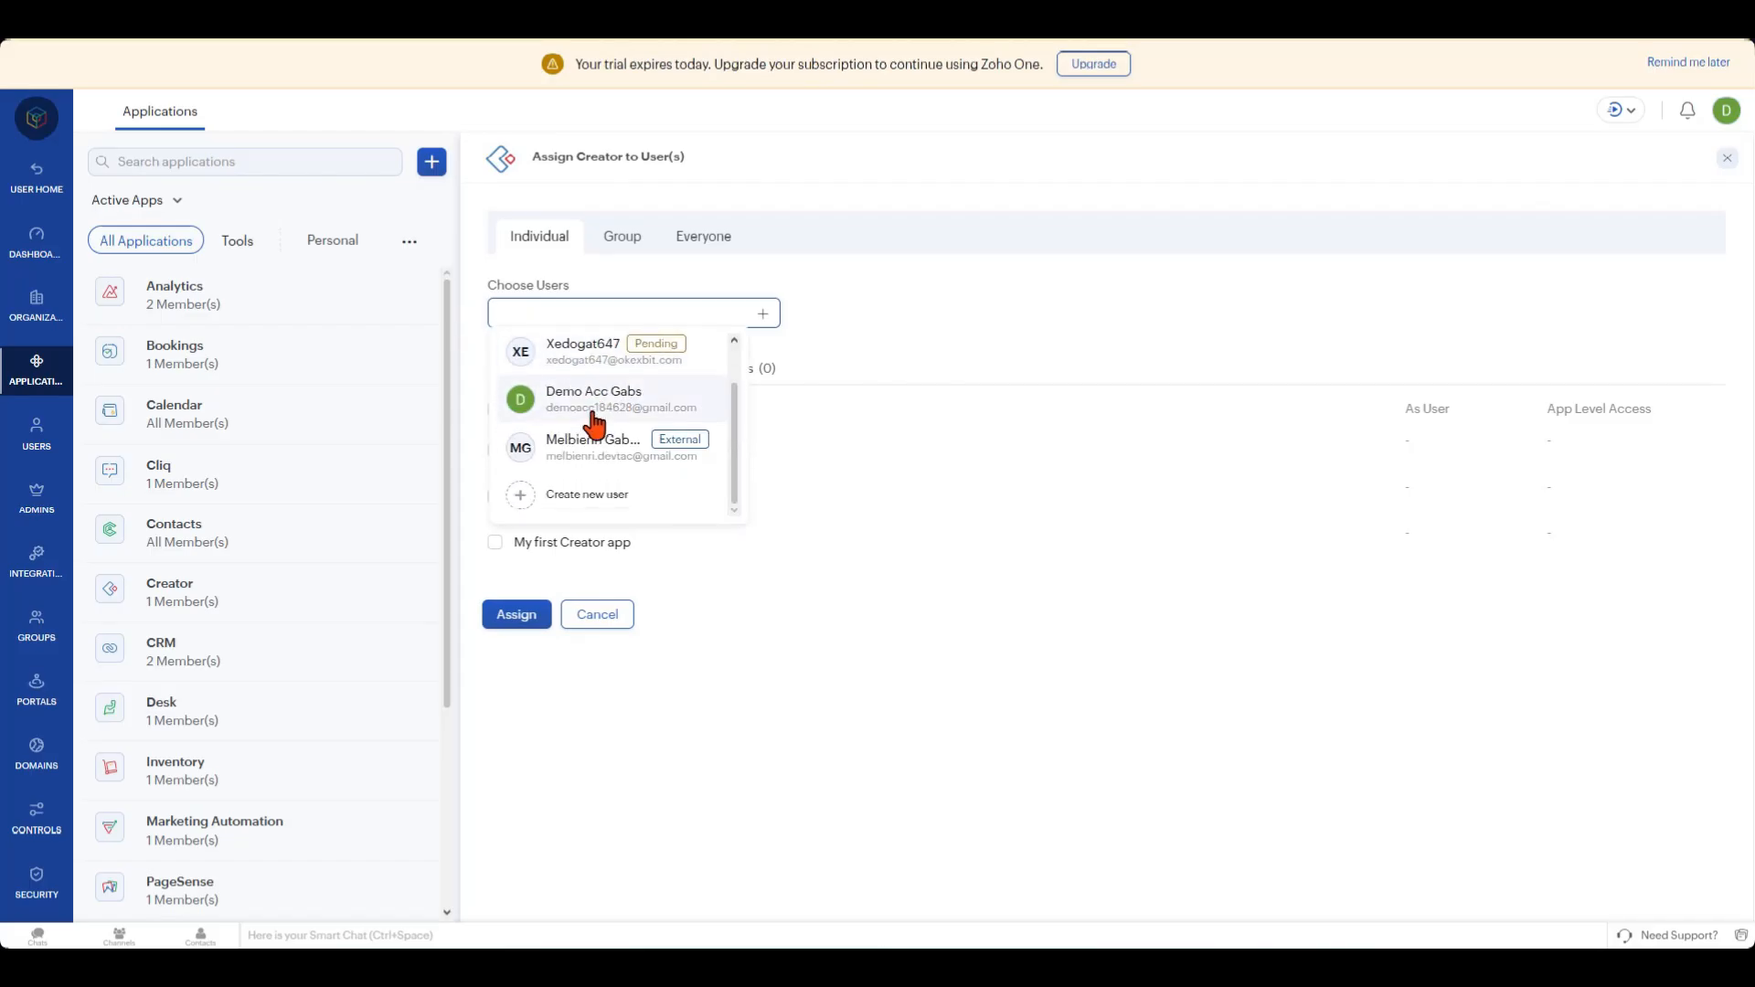
pyautogui.click(607, 462)
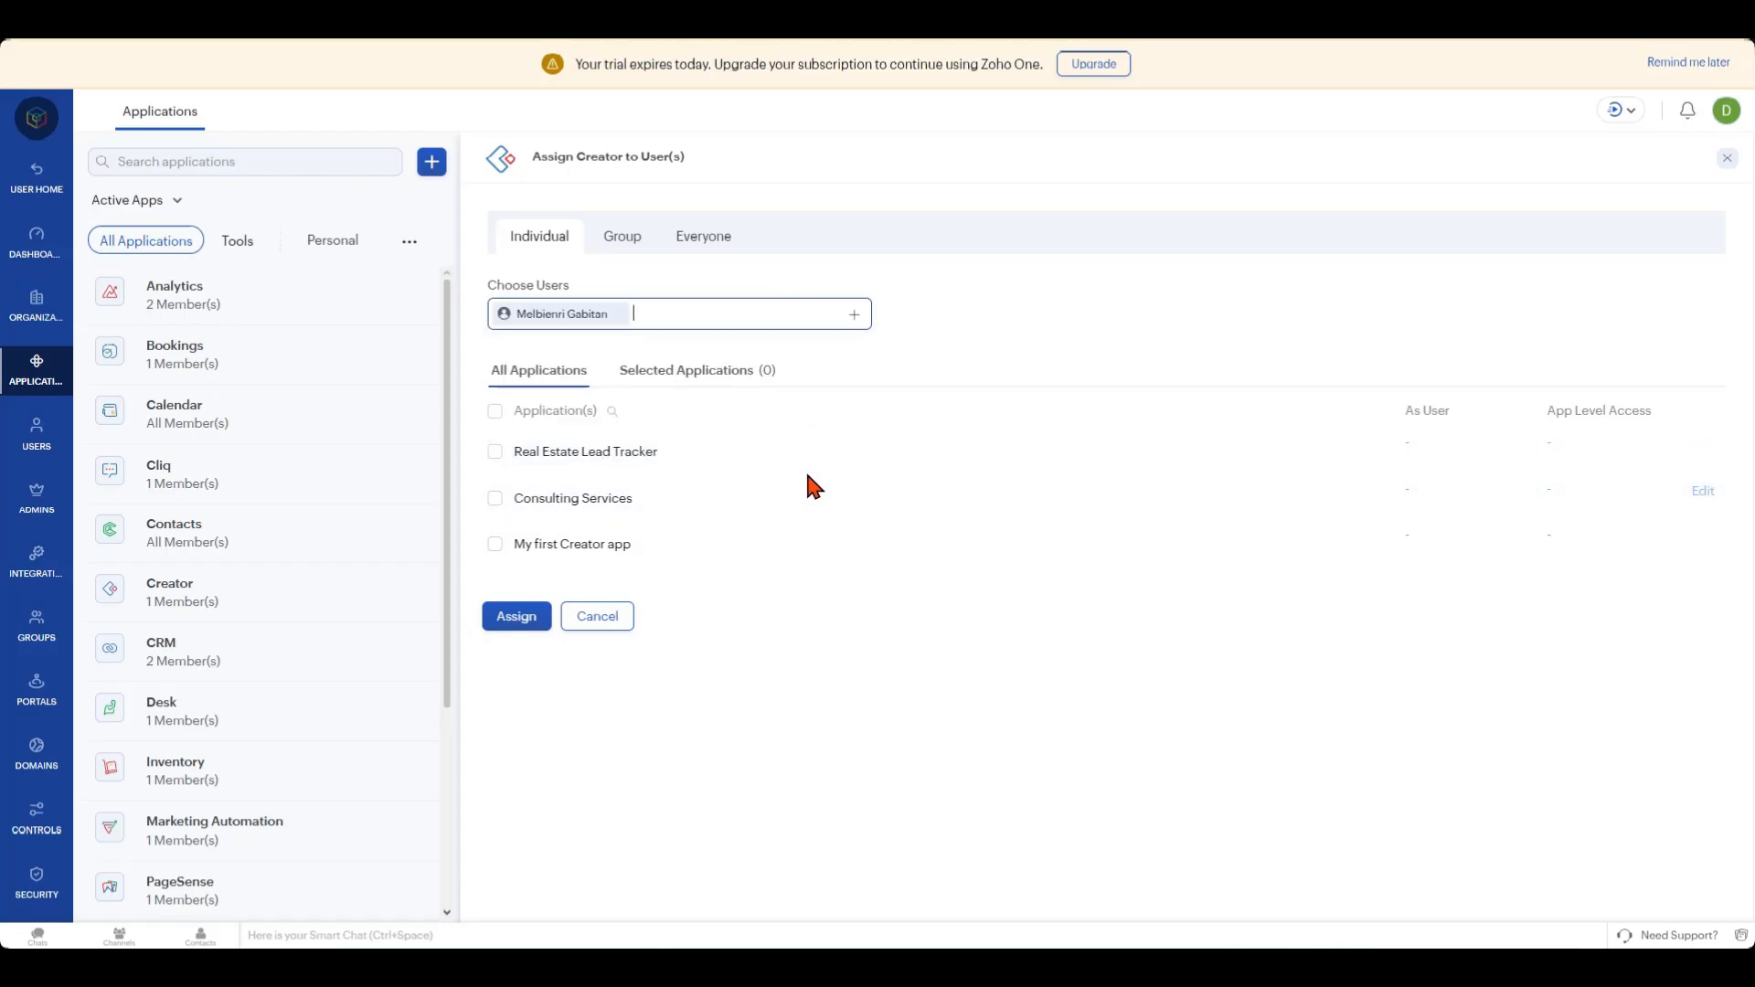
# Assign Real Estate Lead Tracker to the chosen user with User access, the CEO role and Write permission.
pyautogui.click(494, 452)
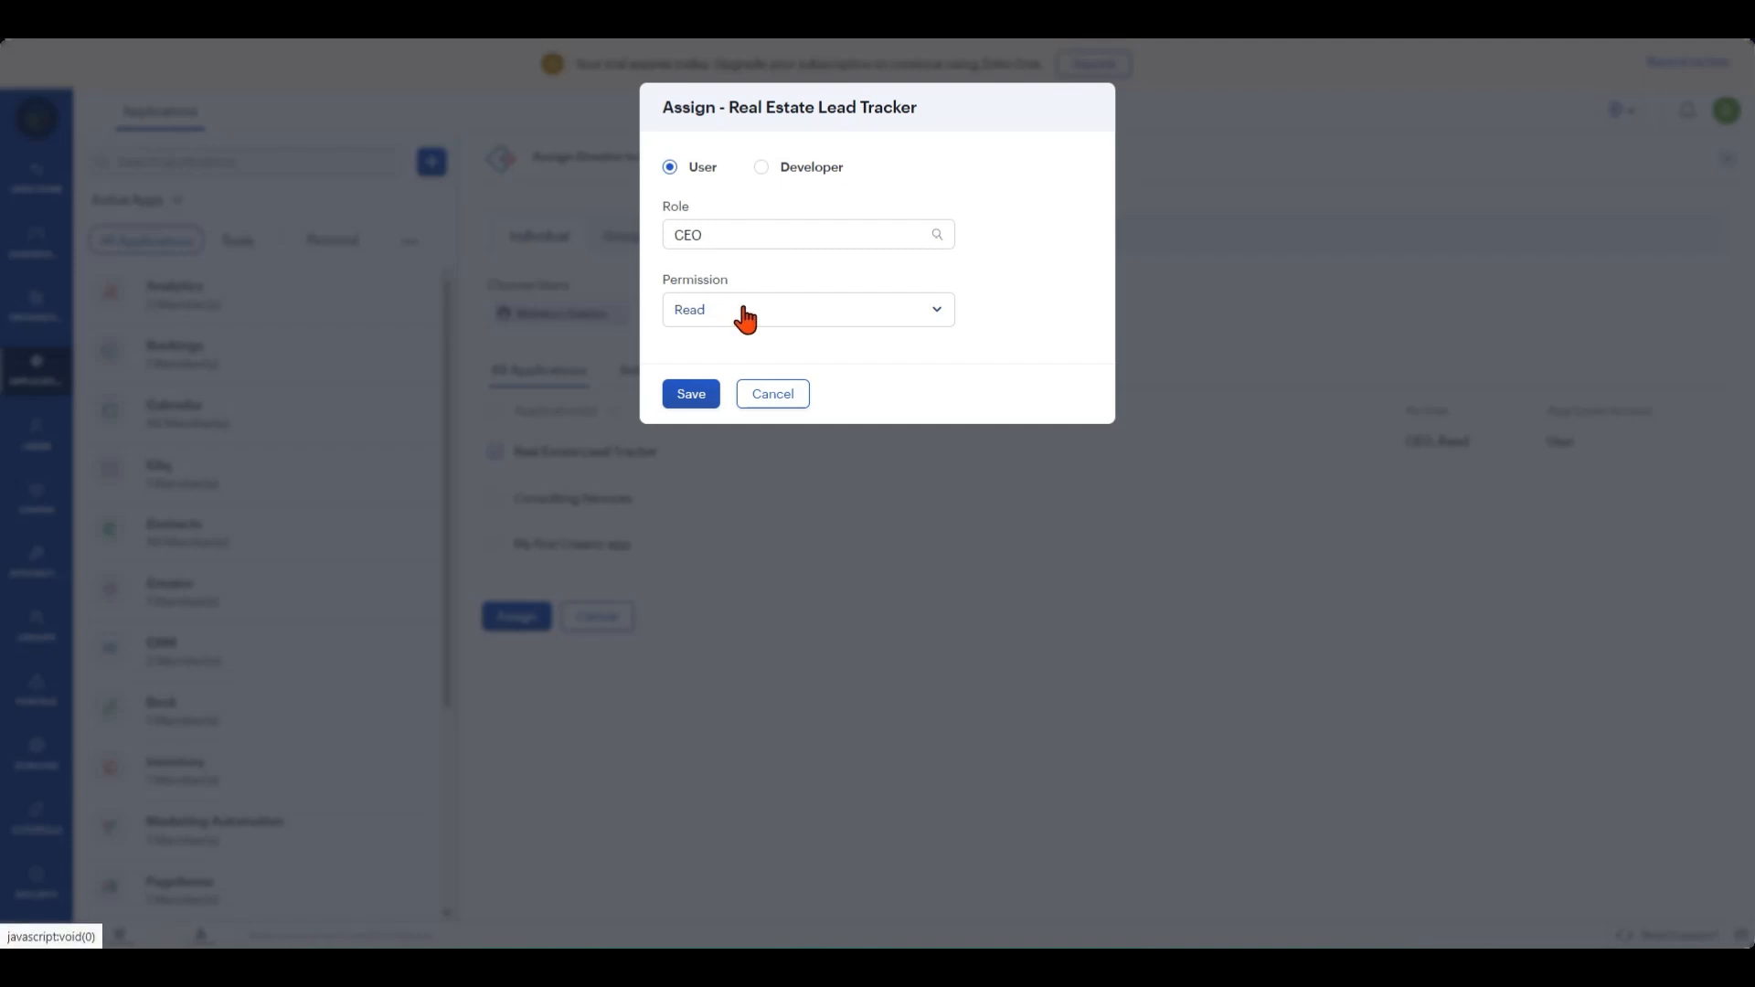
pyautogui.click(736, 238)
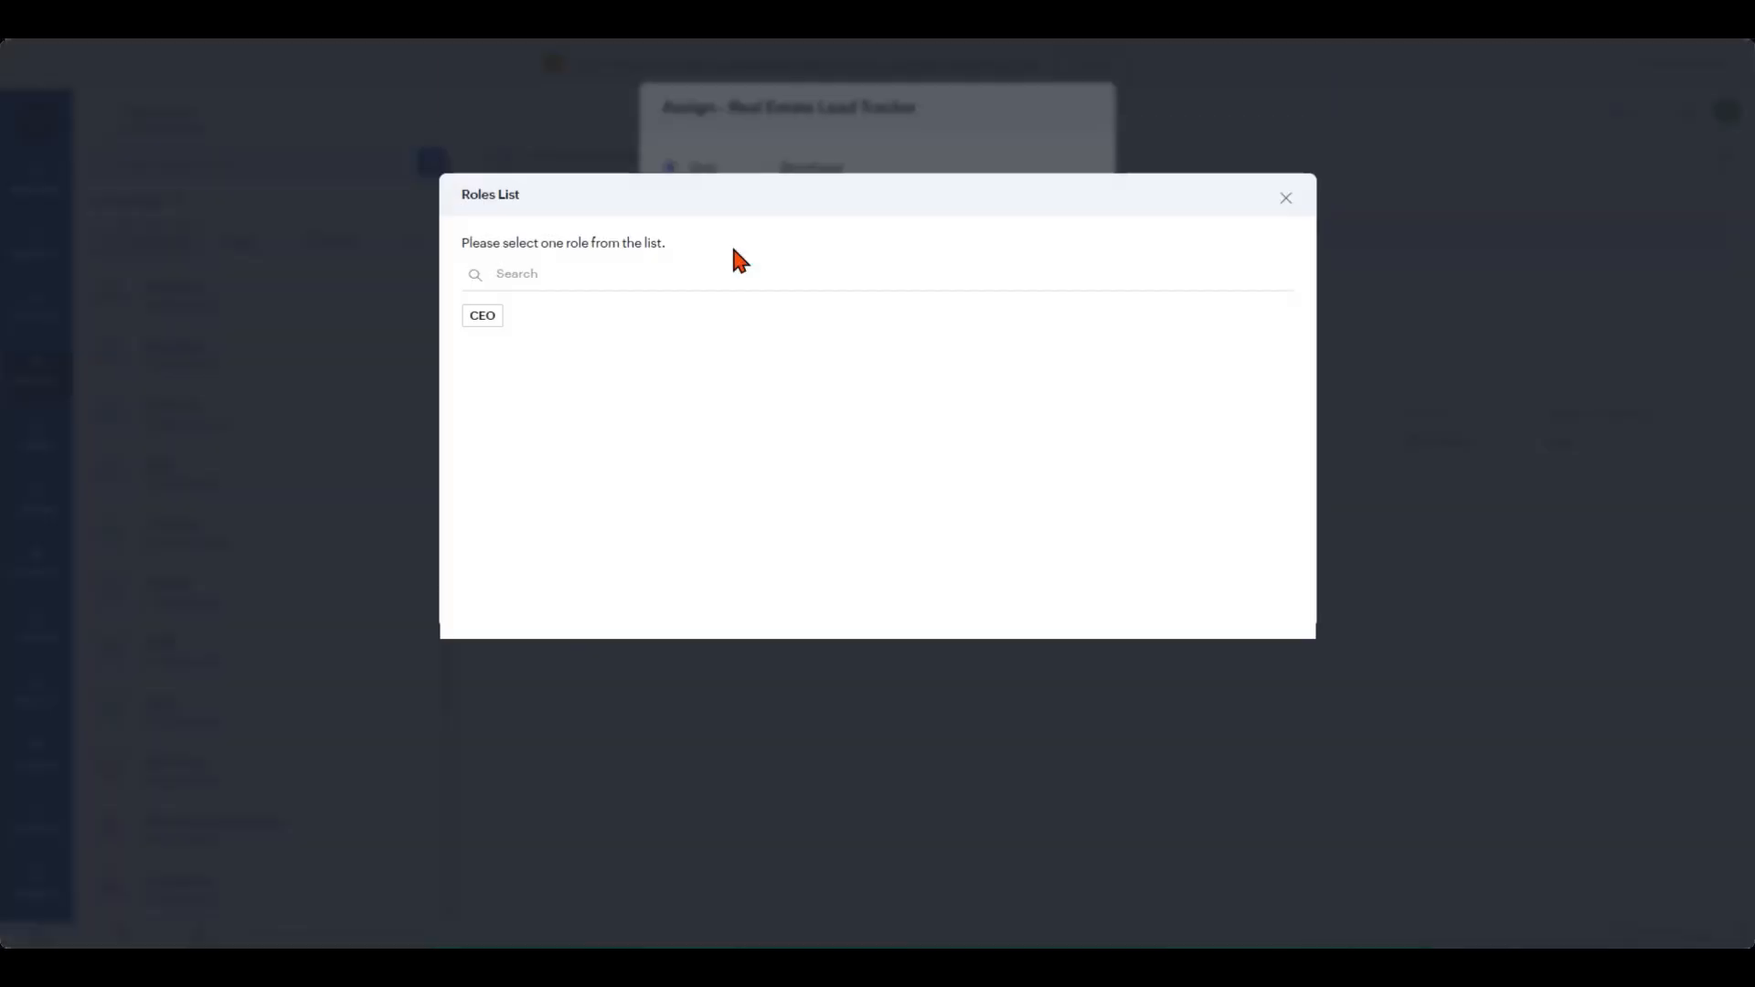
pyautogui.click(1285, 200)
pyautogui.click(873, 309)
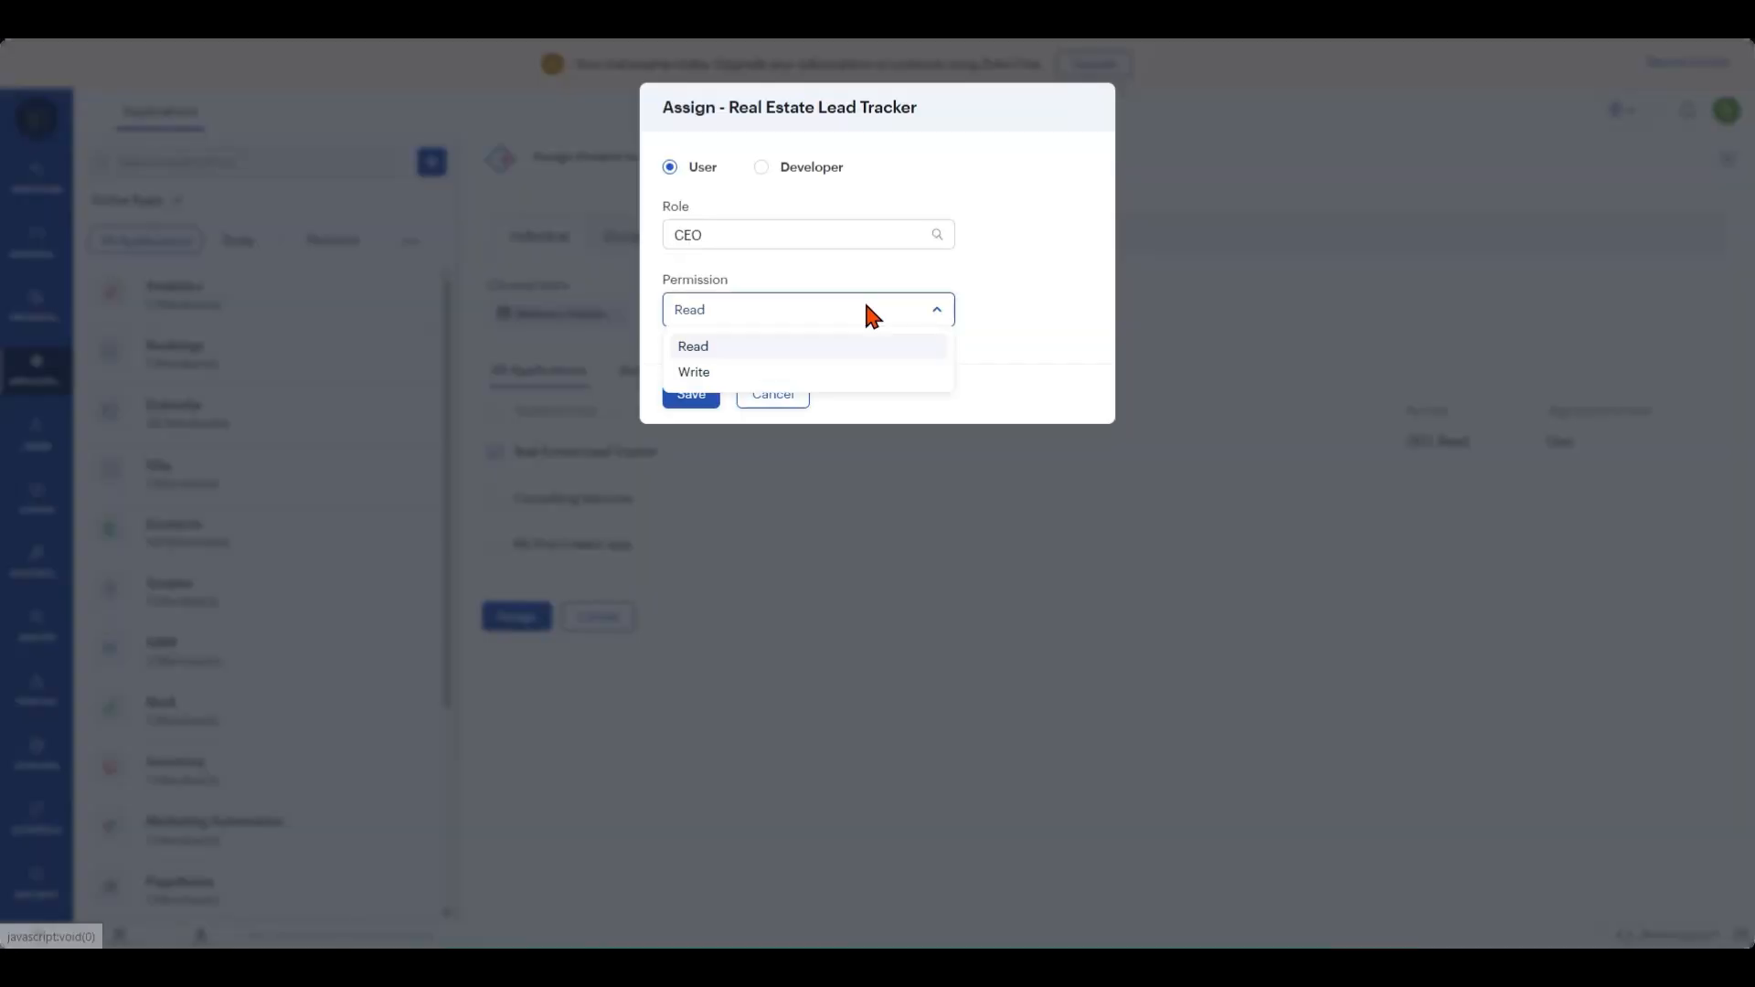
pyautogui.click(788, 350)
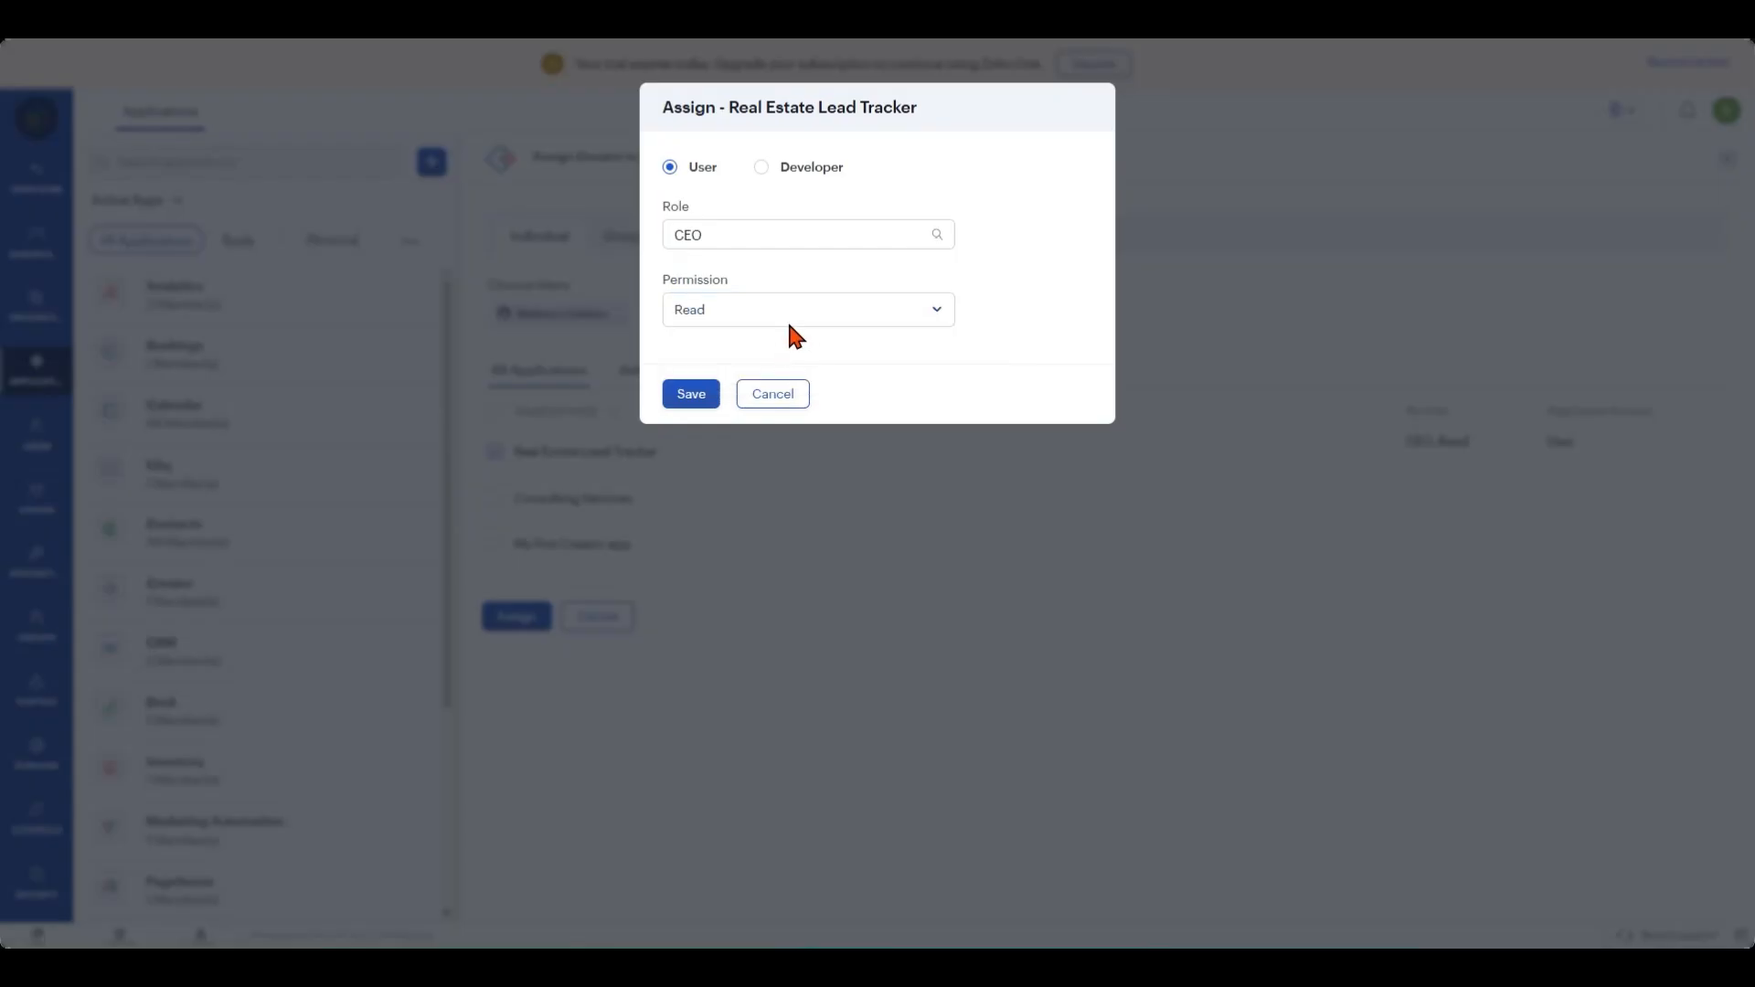
pyautogui.click(790, 320)
pyautogui.click(799, 370)
pyautogui.click(692, 393)
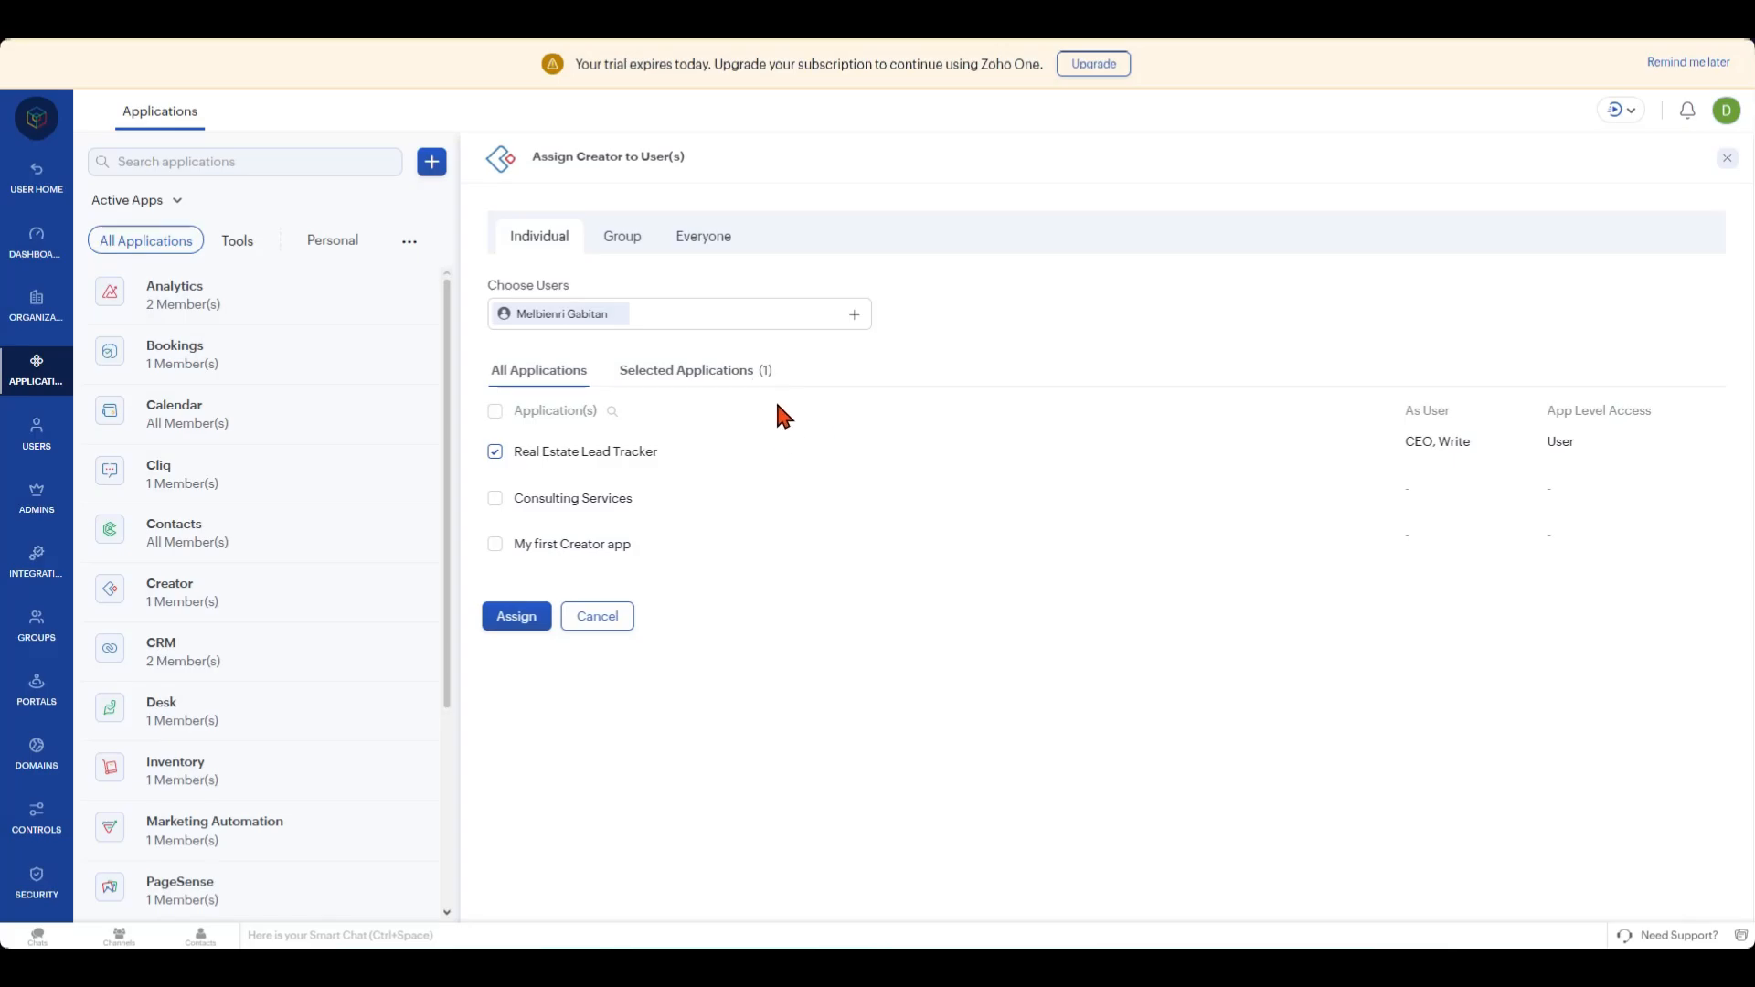
pyautogui.click(518, 618)
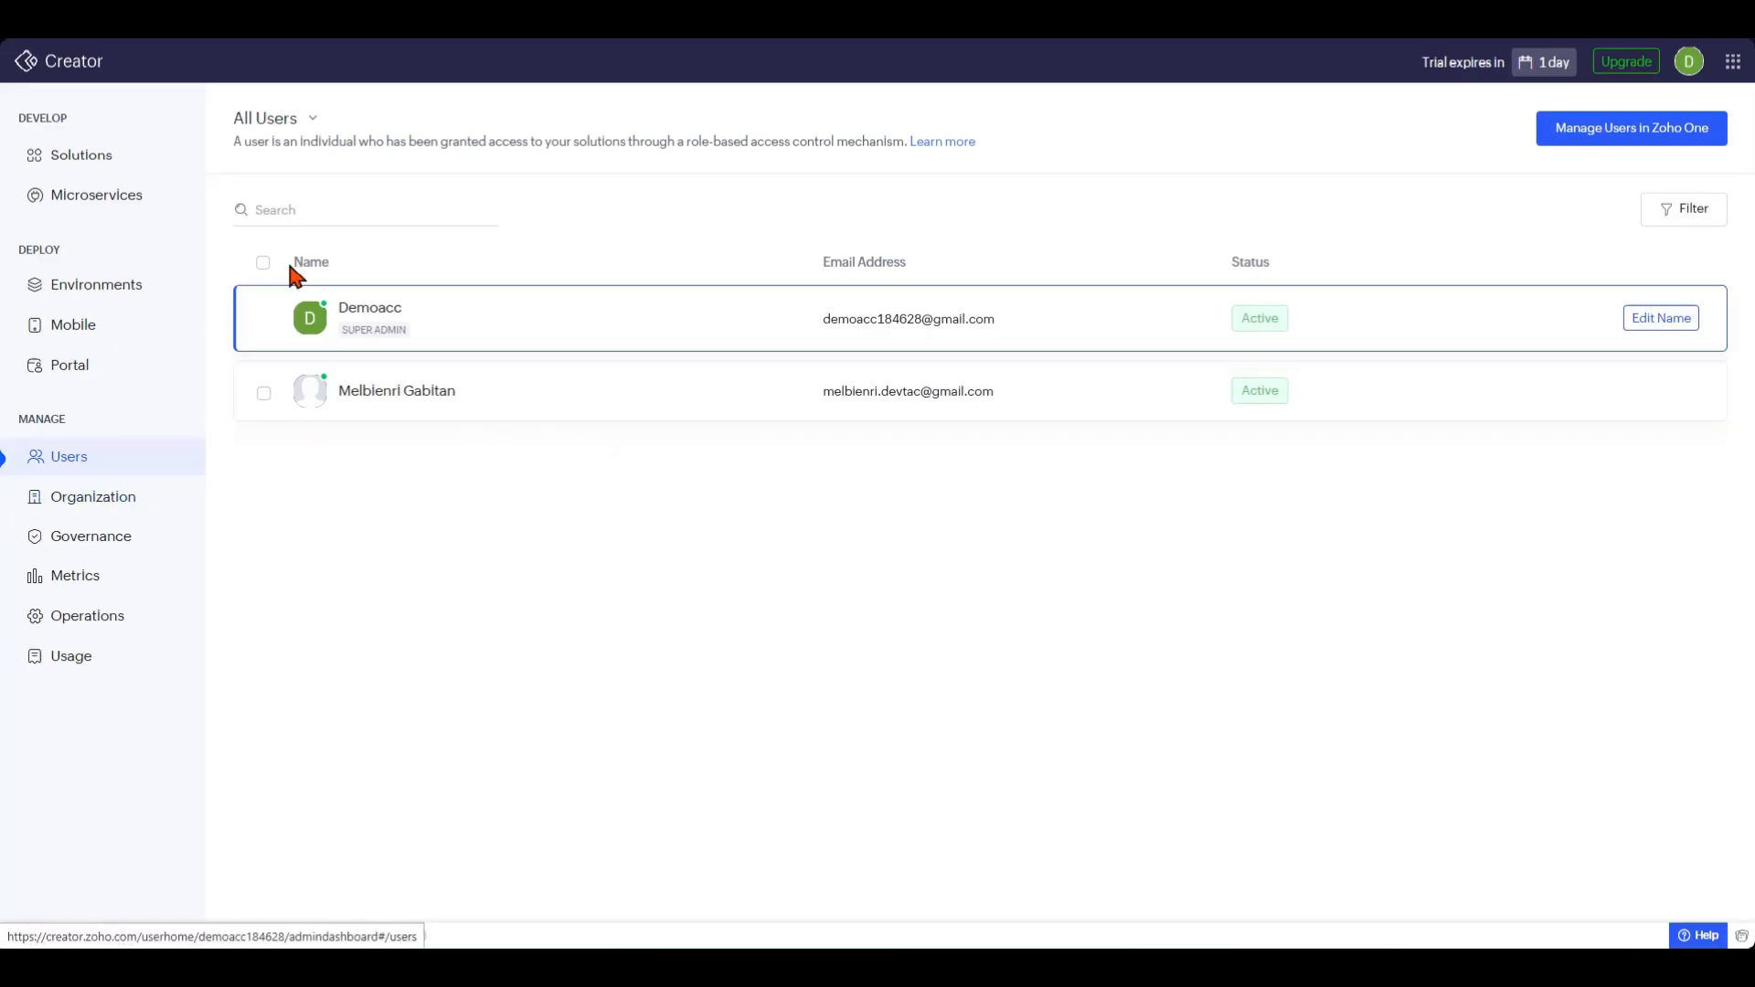
# Reopen Real Estate Lead Tracker for editing from the solutions list and go to its workflows.
pyautogui.click(126, 157)
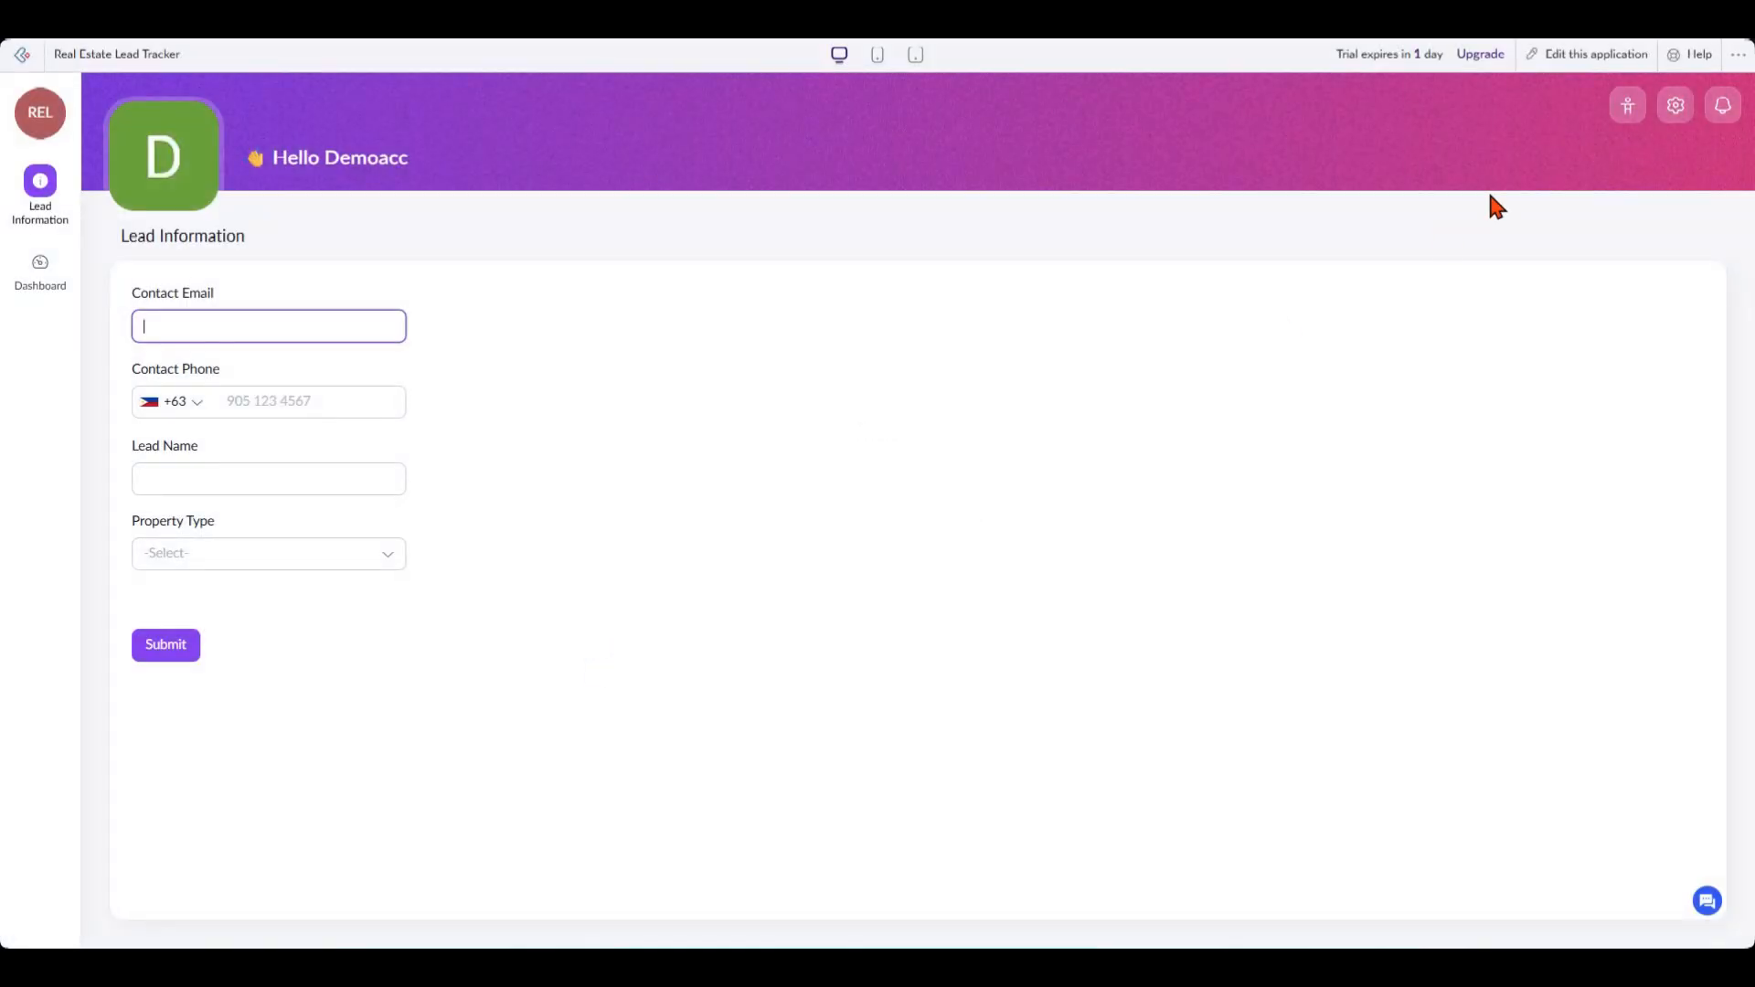
pyautogui.click(1567, 54)
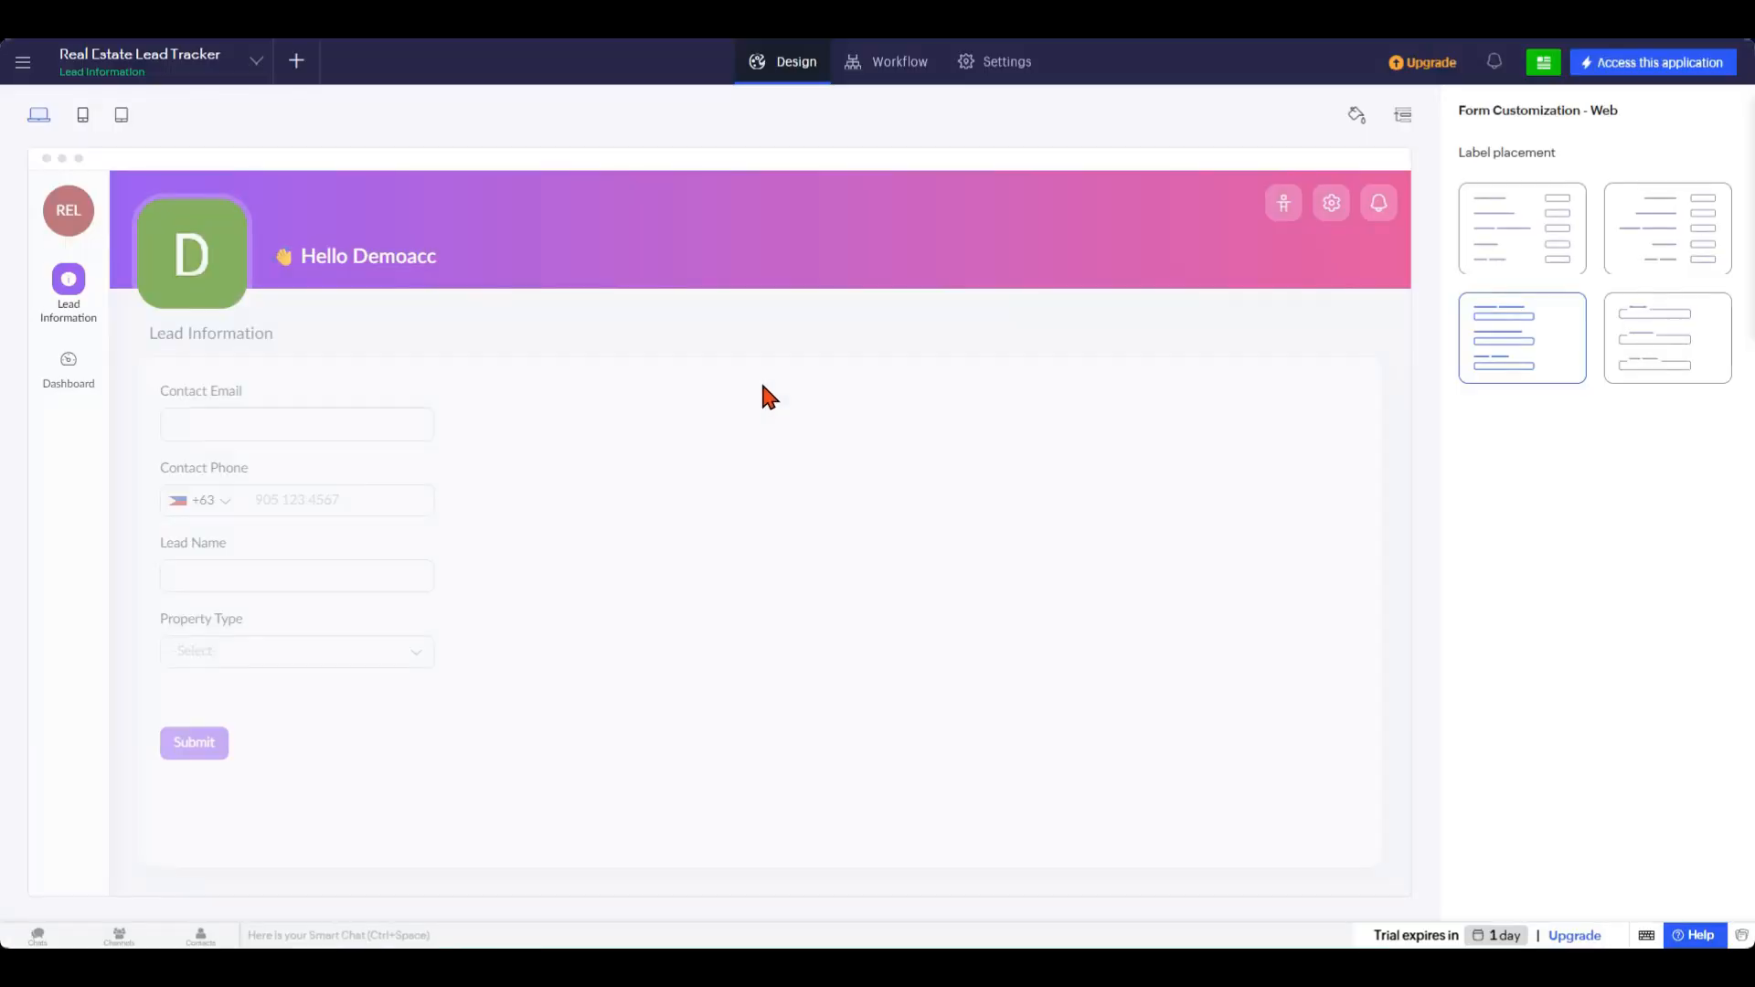
pyautogui.click(893, 77)
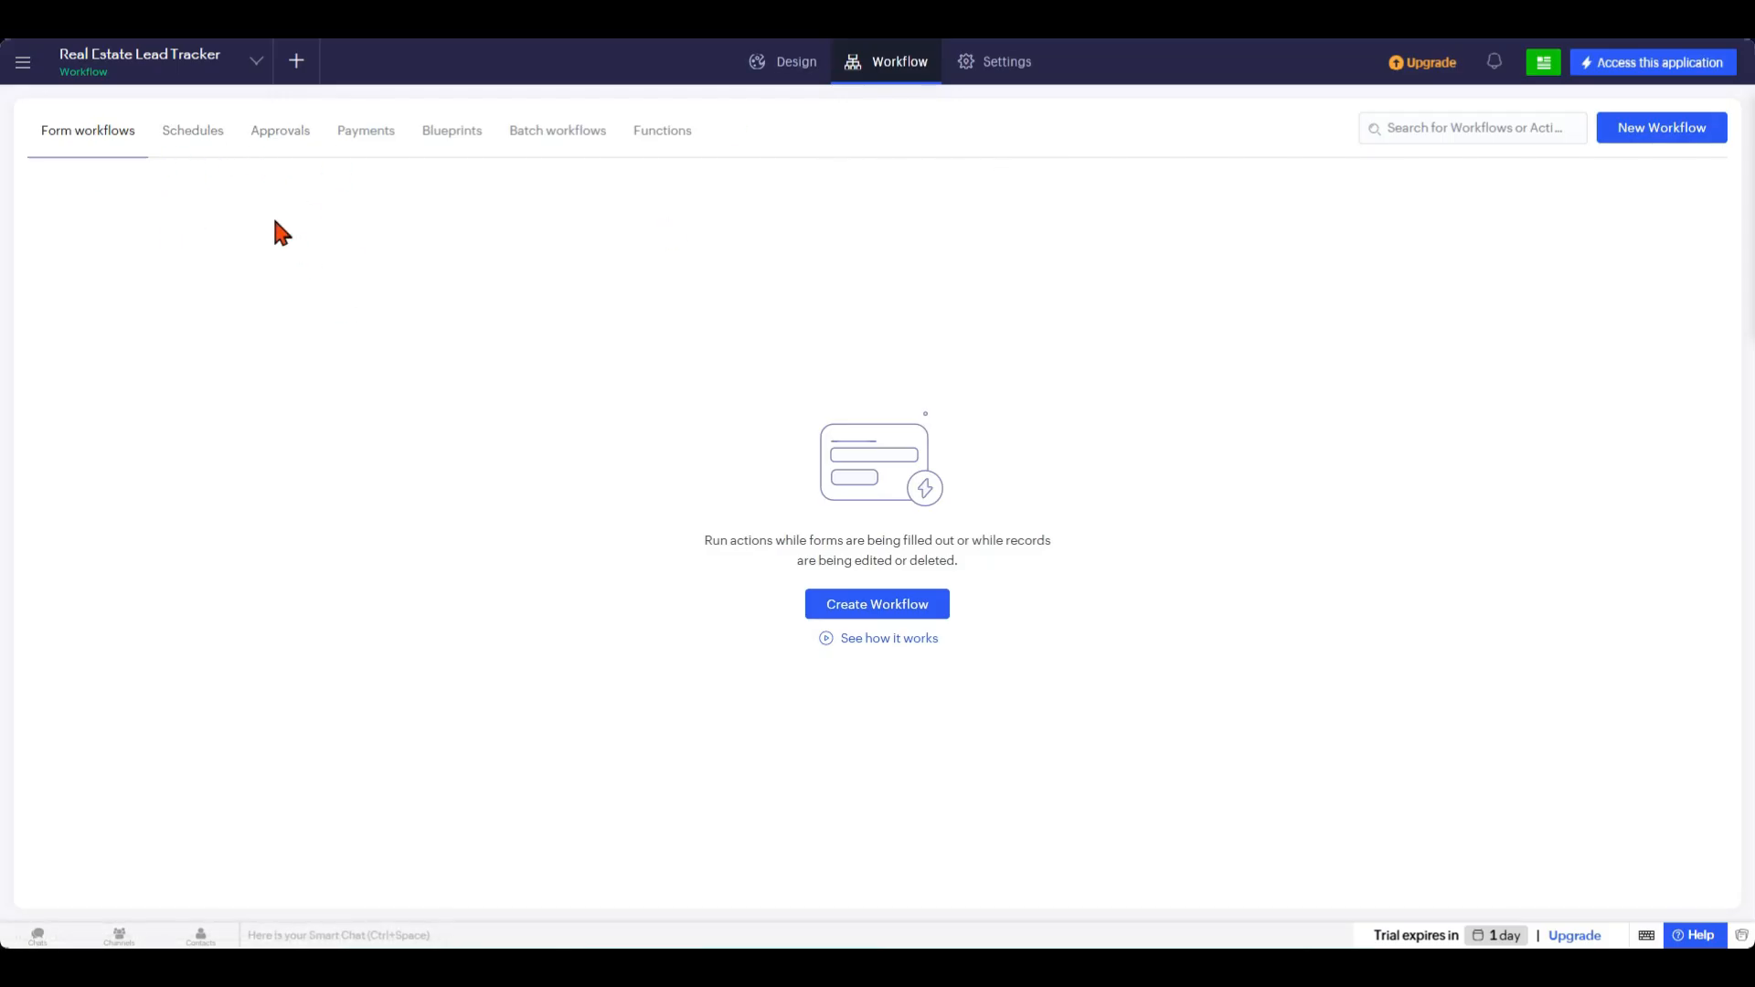
# Examine the Schedules, Approvals, Blueprints, Batch workflows and Functions available to the application.
pyautogui.click(188, 149)
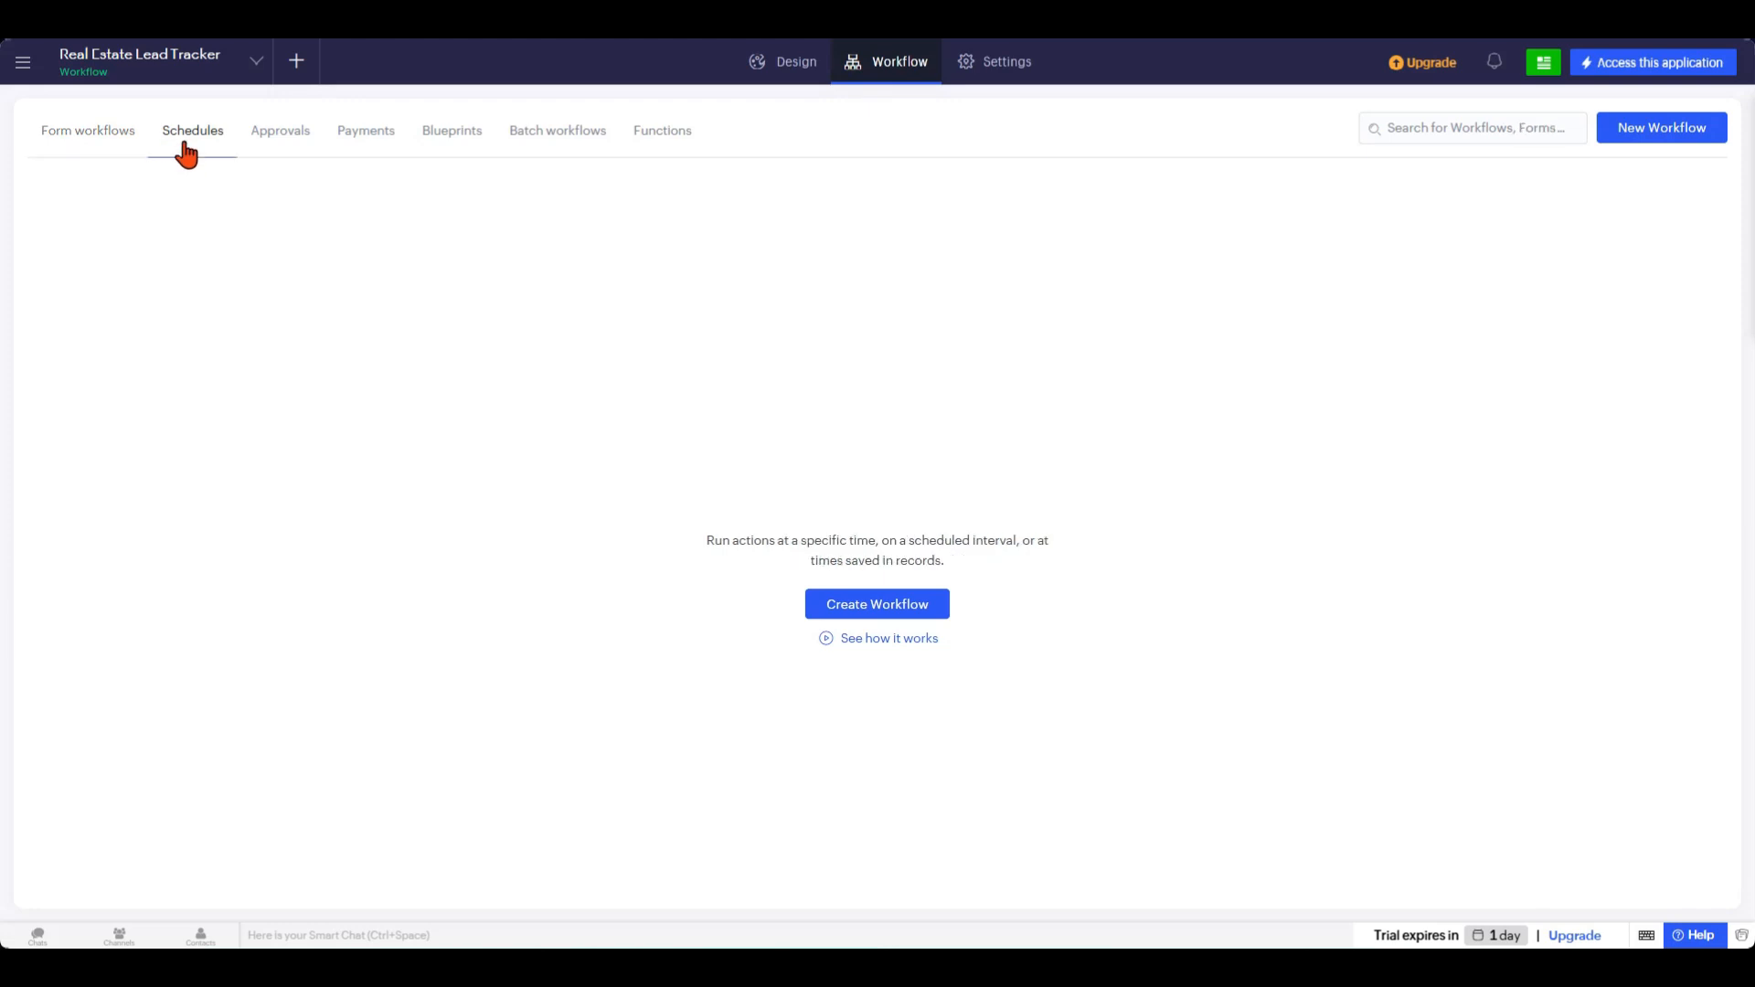
pyautogui.click(276, 143)
pyautogui.click(462, 146)
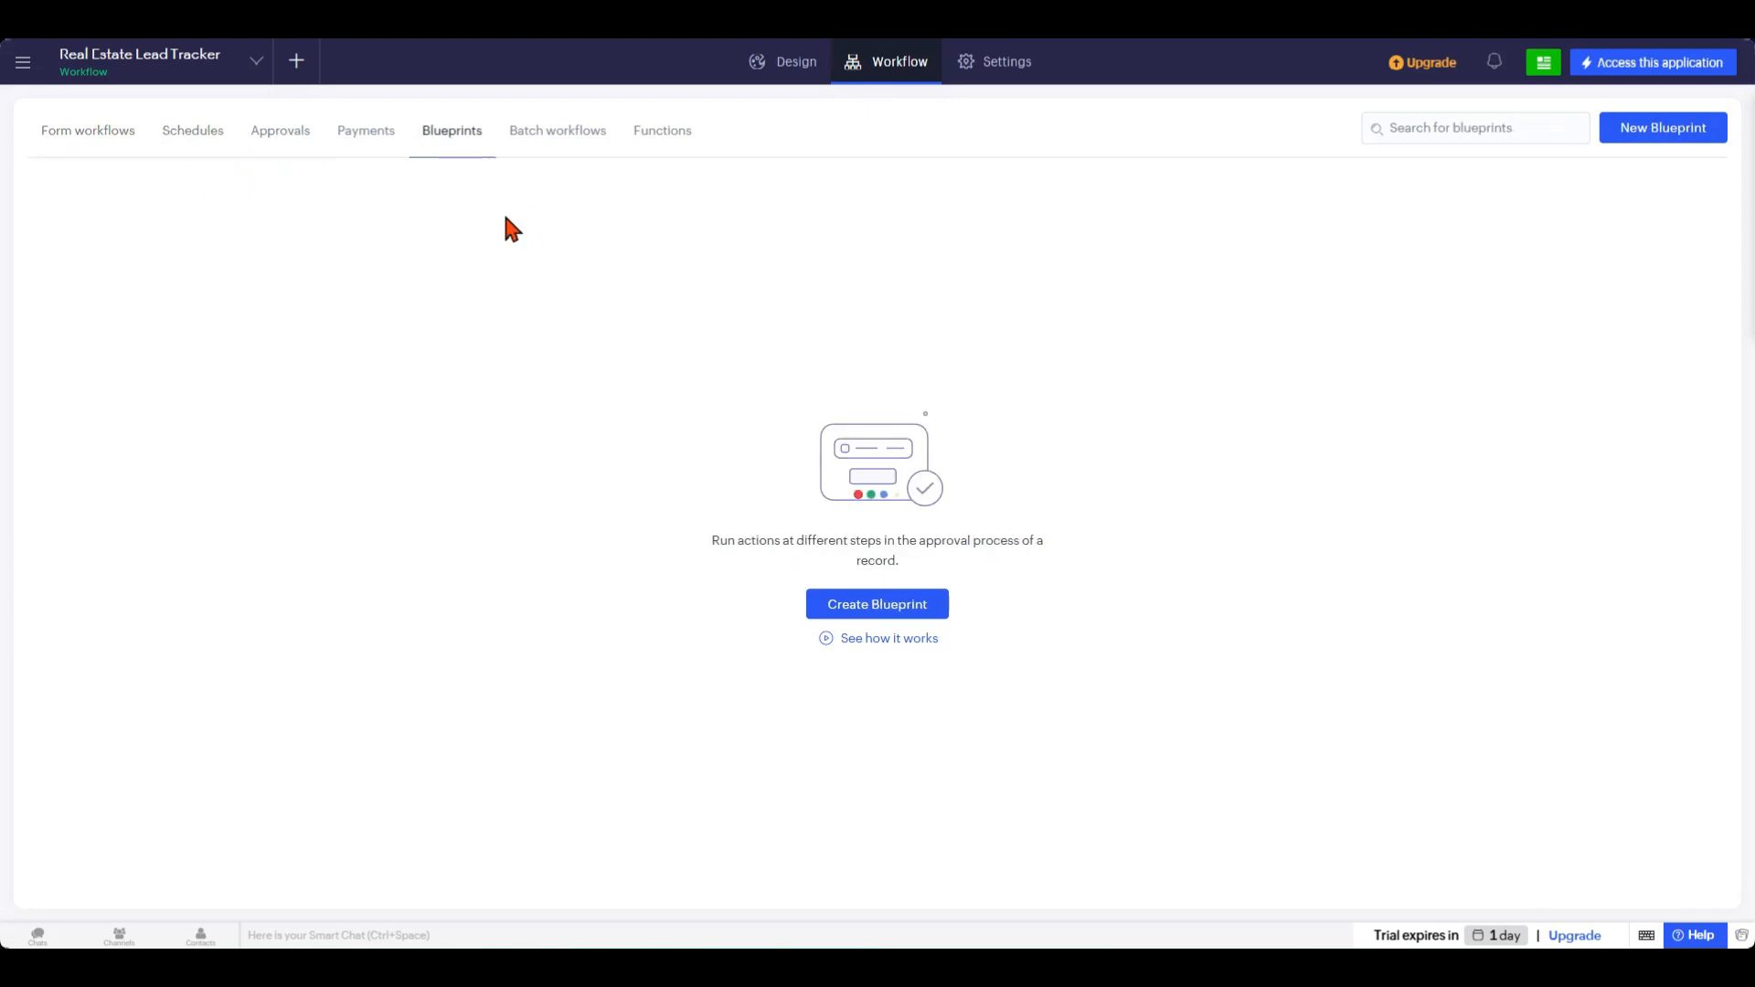
pyautogui.click(543, 157)
pyautogui.click(650, 137)
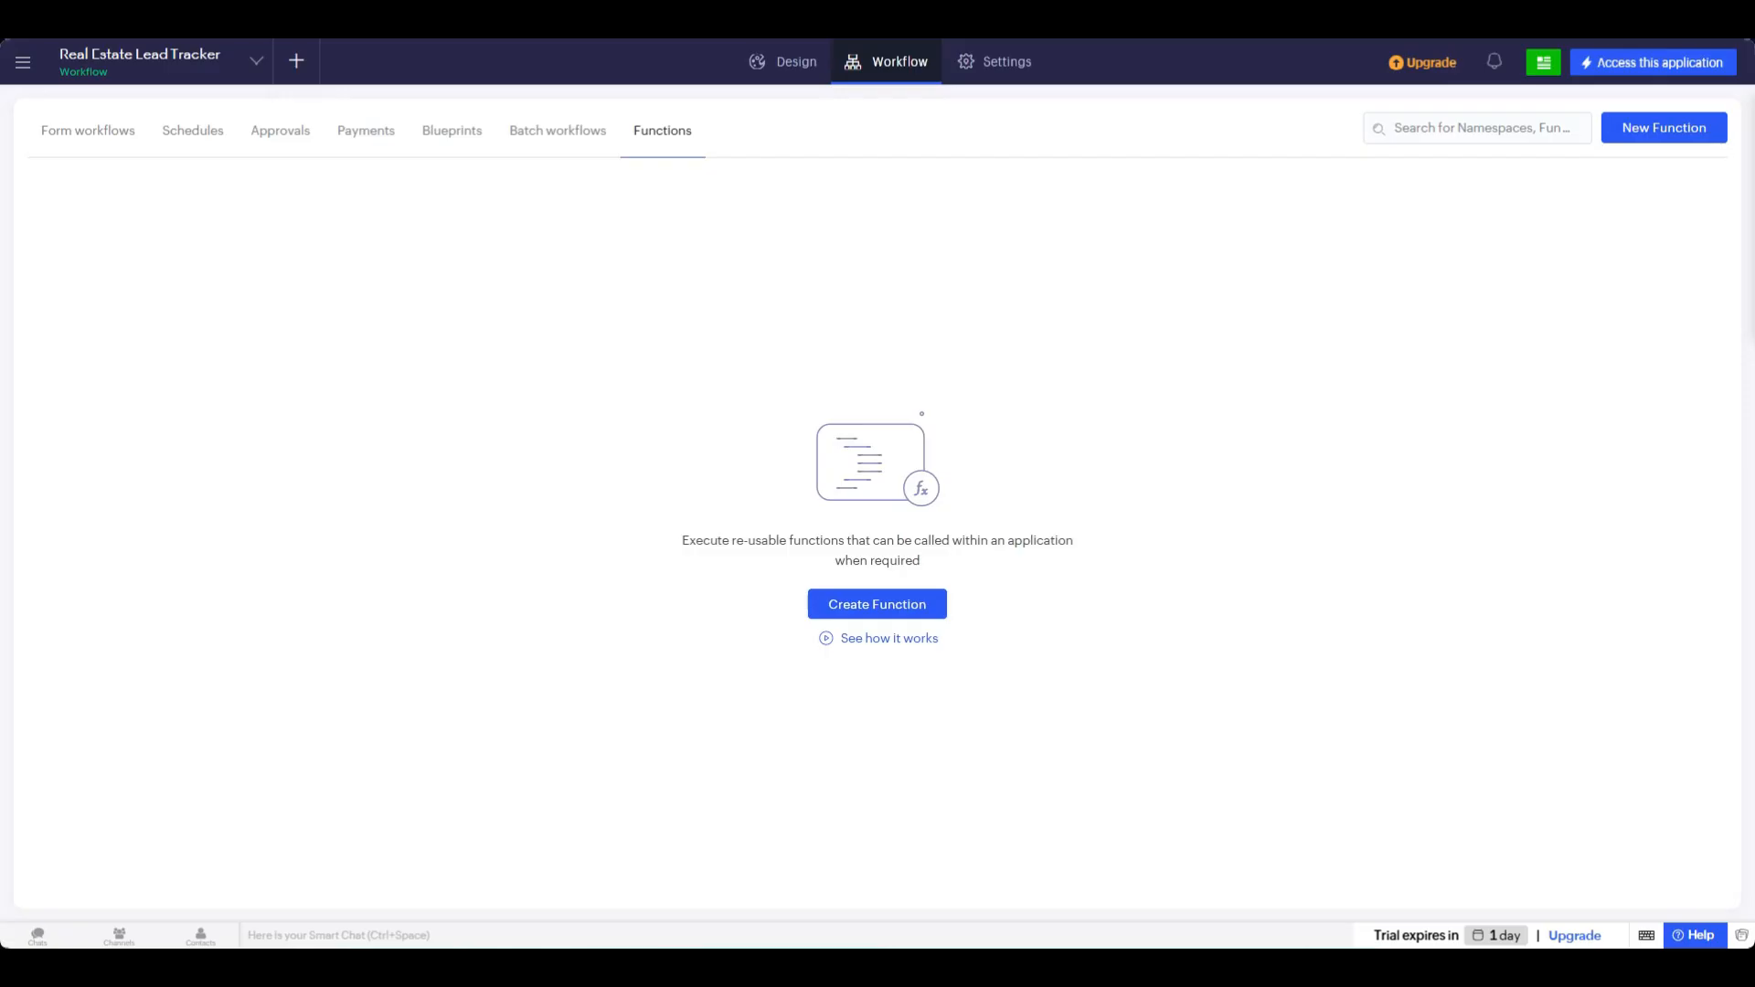
# Set up a form workflow on Lead Information that runs when a record is Created, triggered on Successful form submission.
pyautogui.click(73, 144)
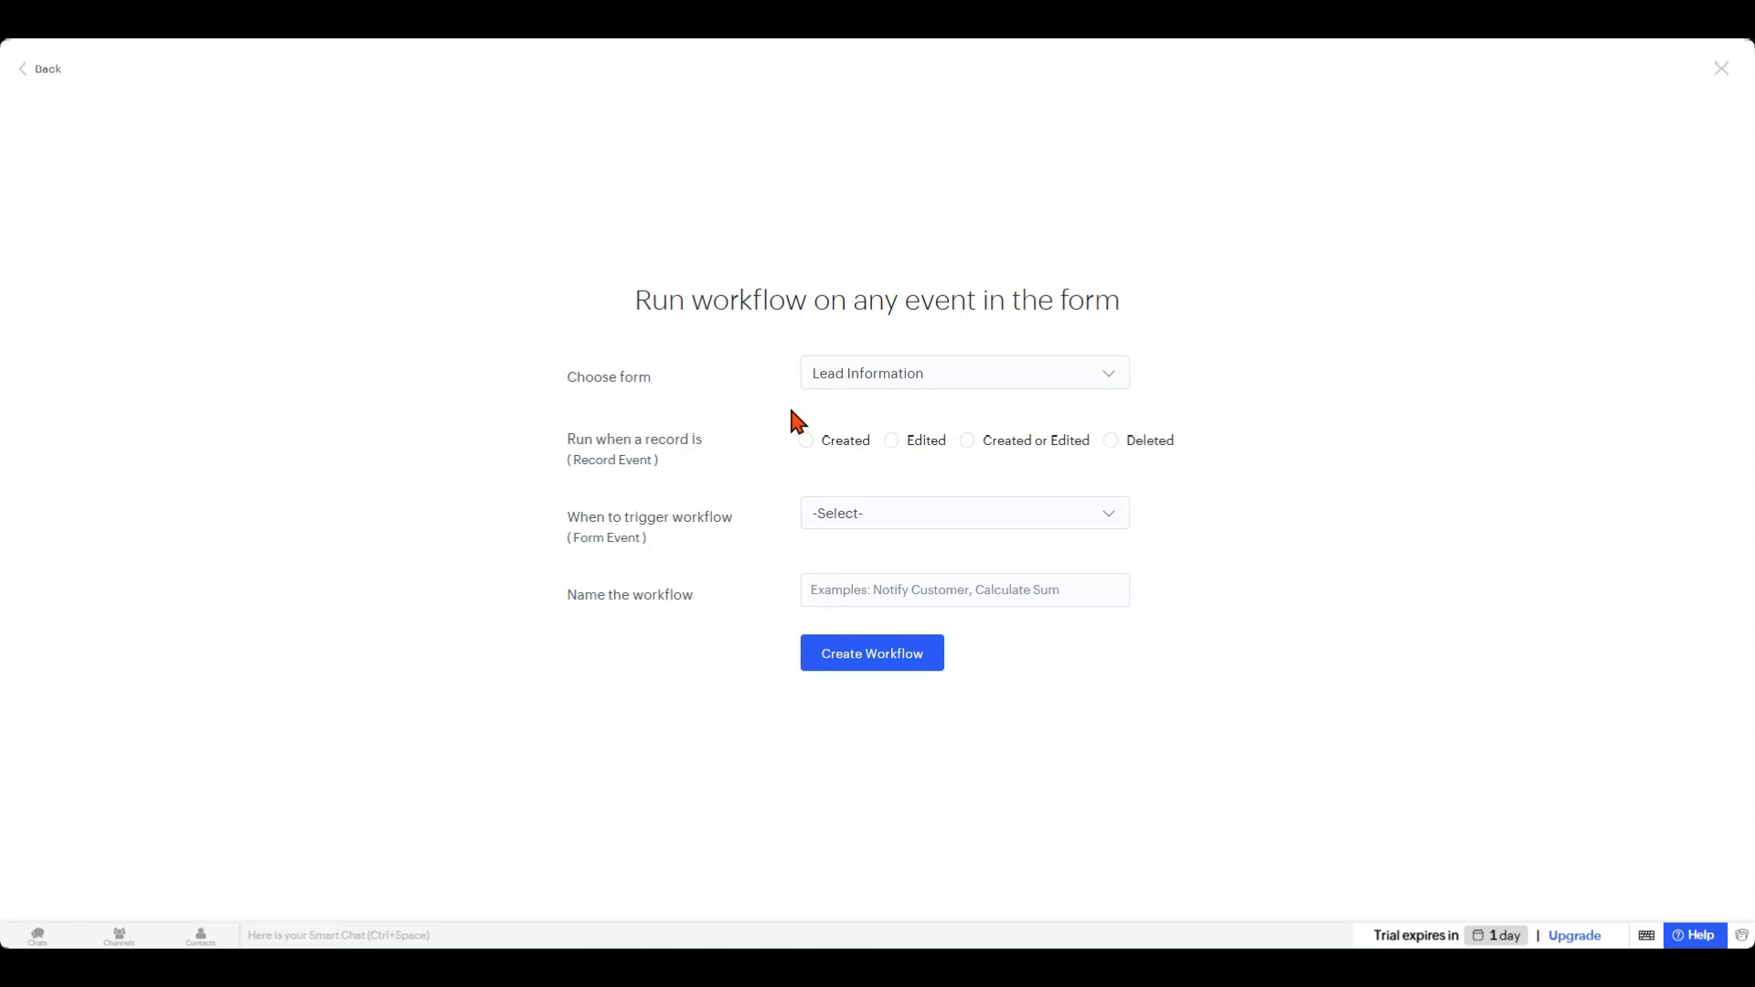
pyautogui.click(910, 376)
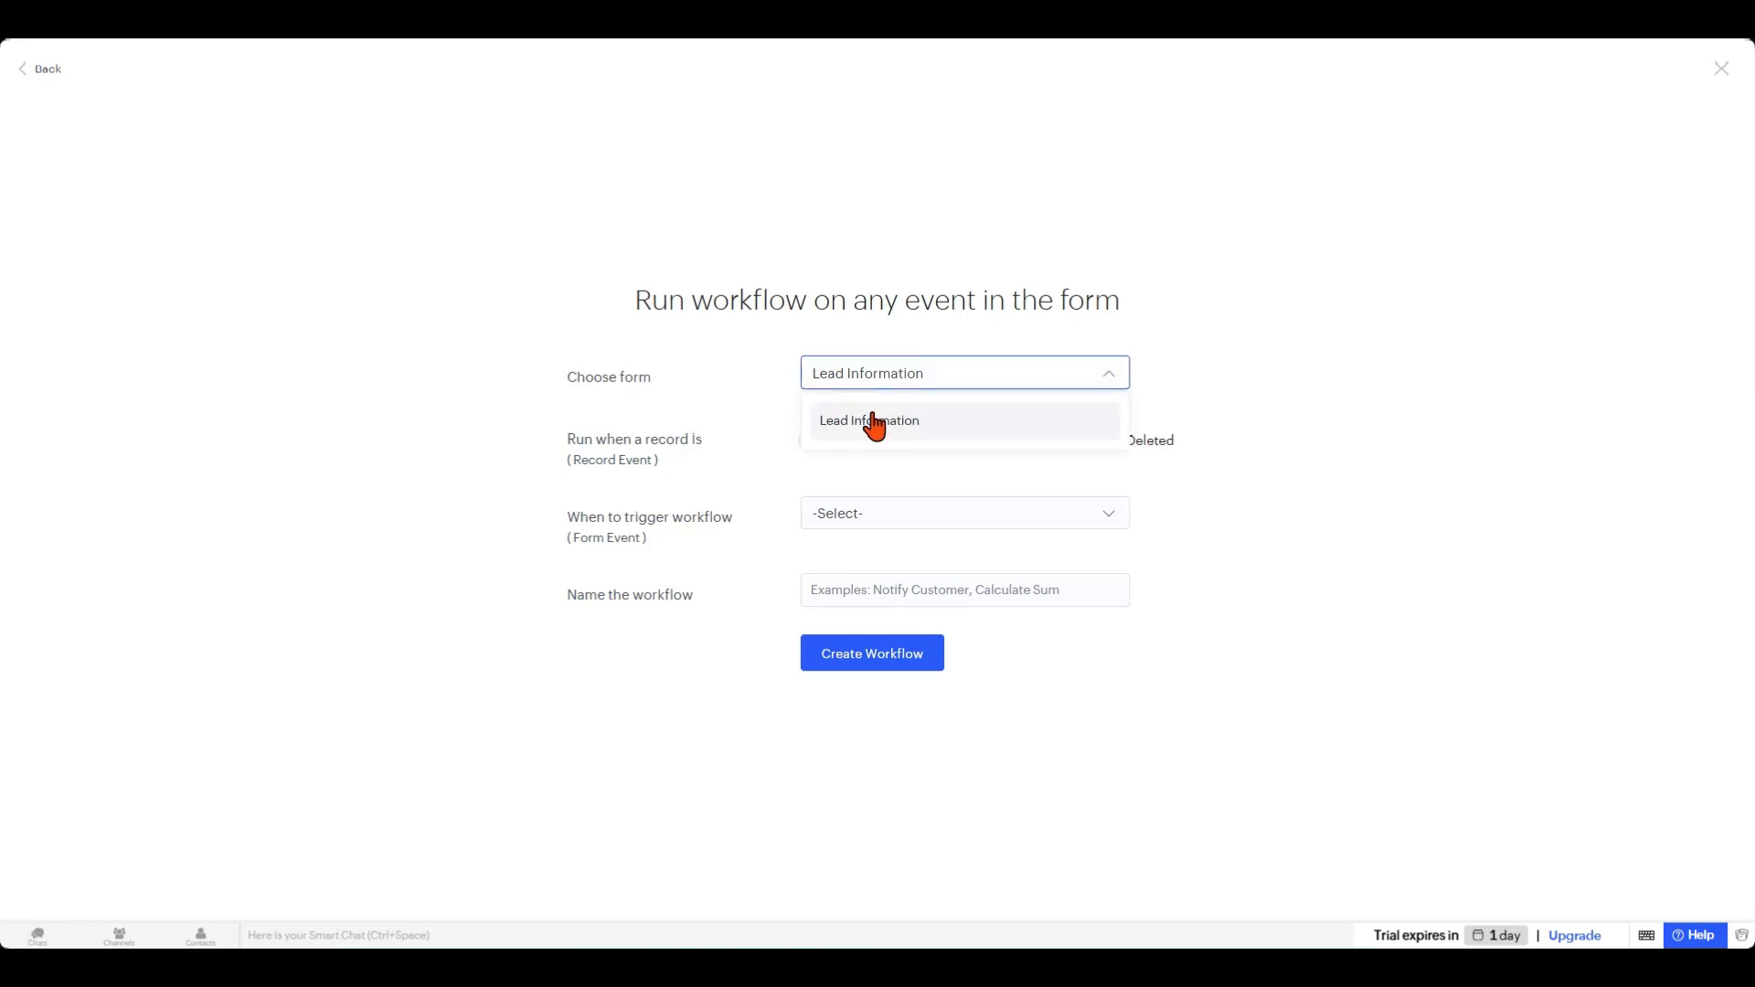
pyautogui.click(891, 376)
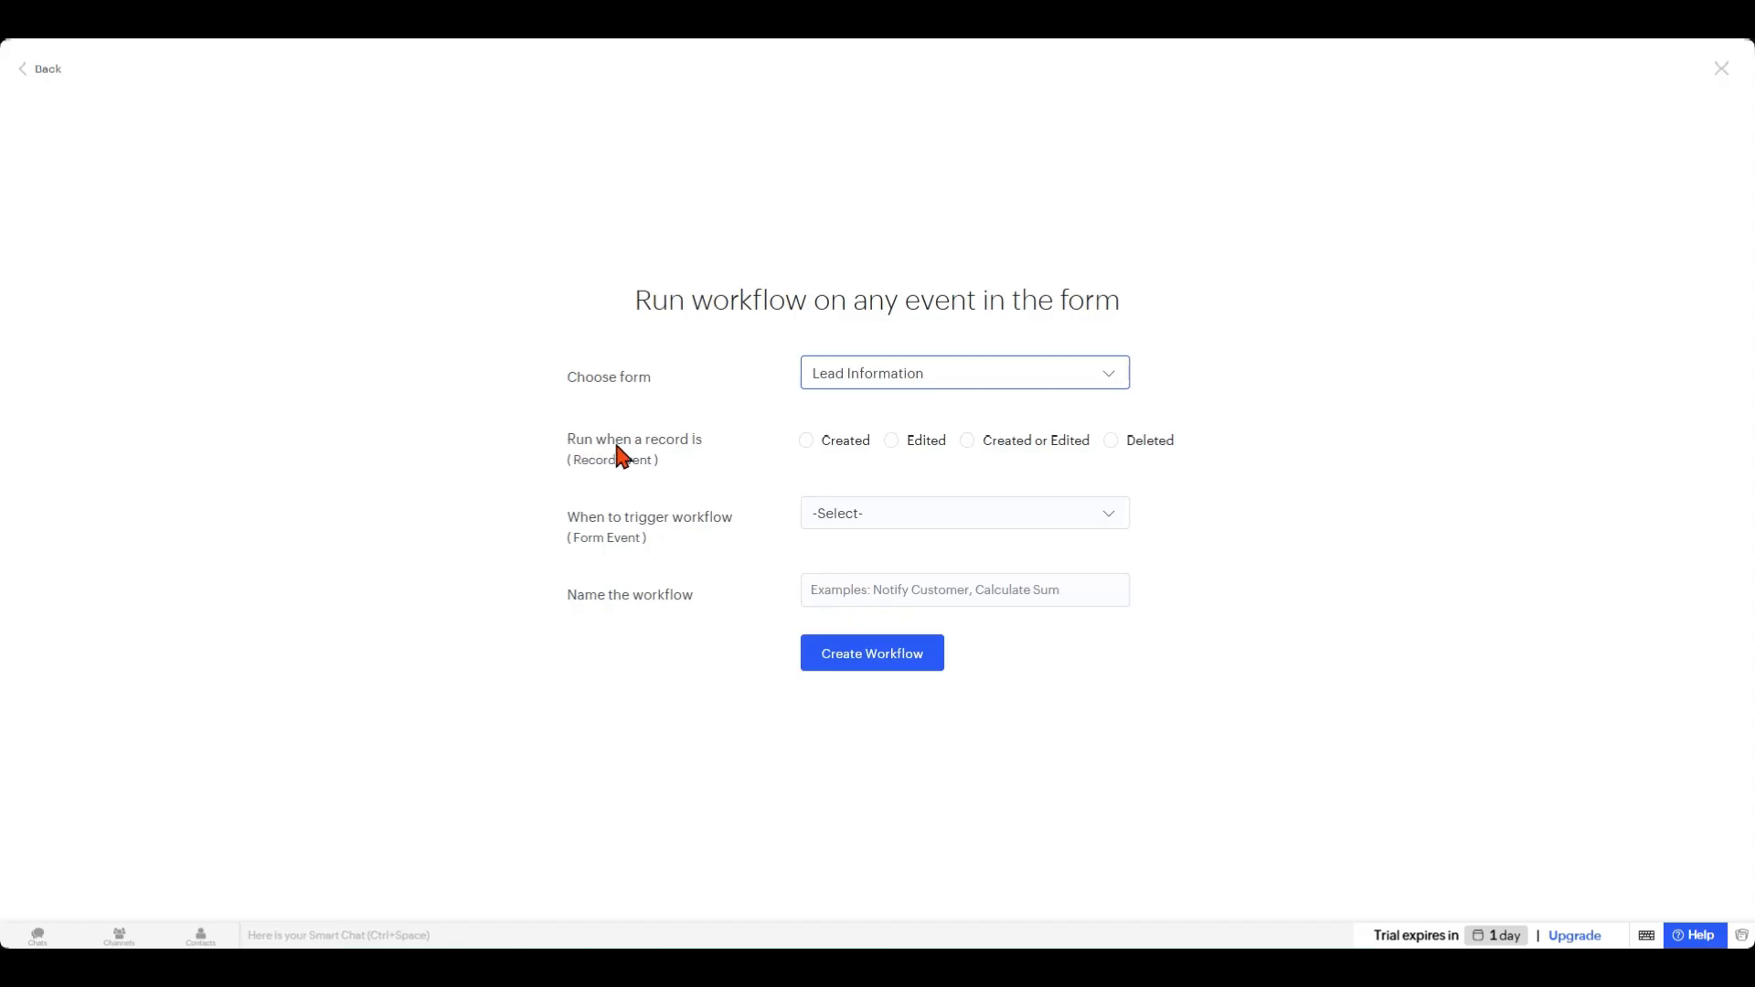
pyautogui.click(822, 450)
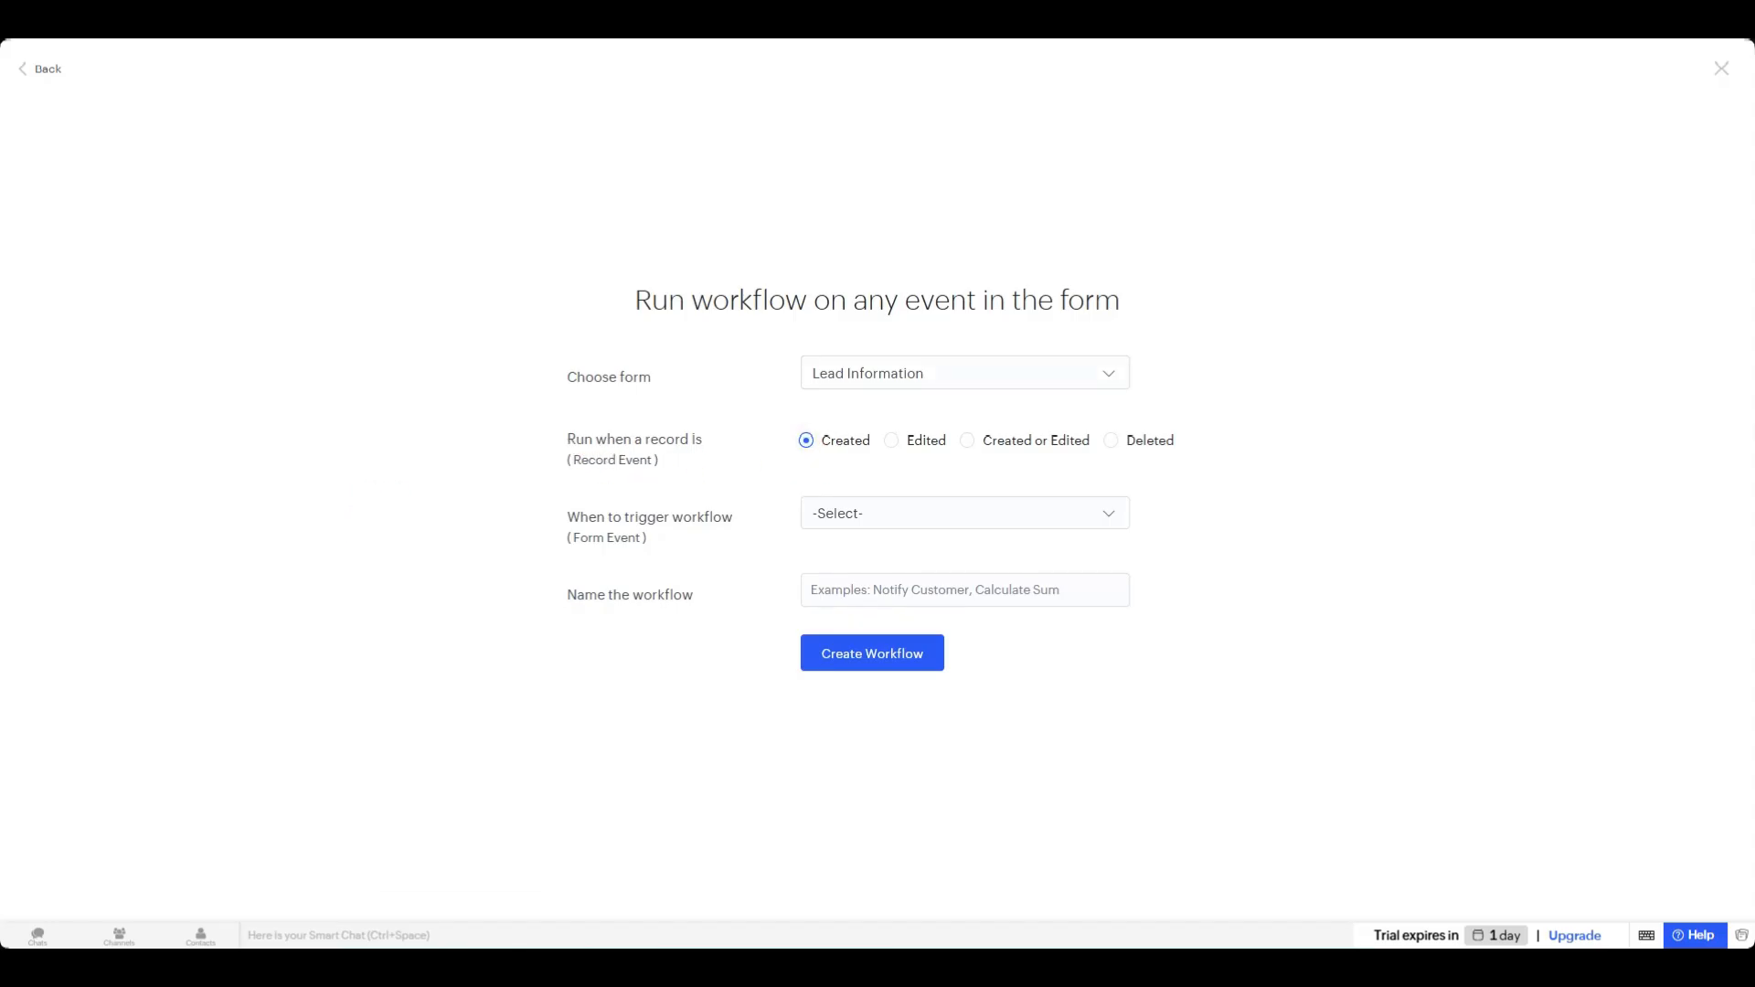
pyautogui.click(882, 521)
pyautogui.scroll(-3, 950, 656)
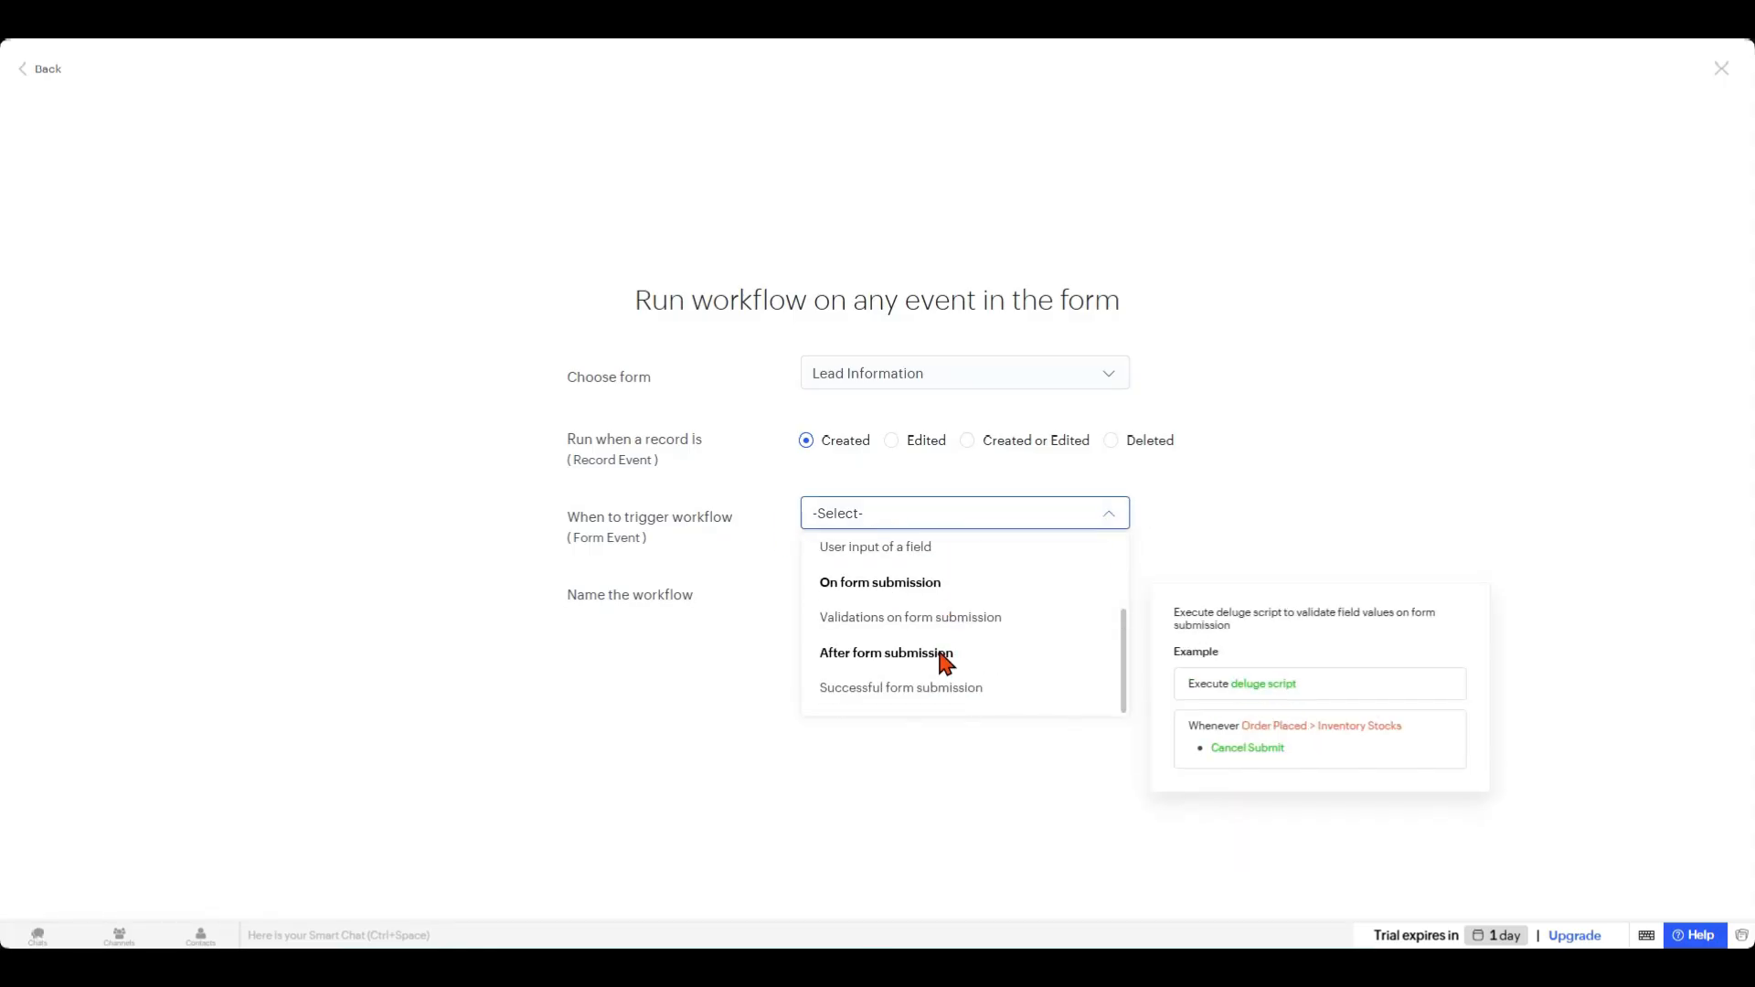
pyautogui.click(907, 695)
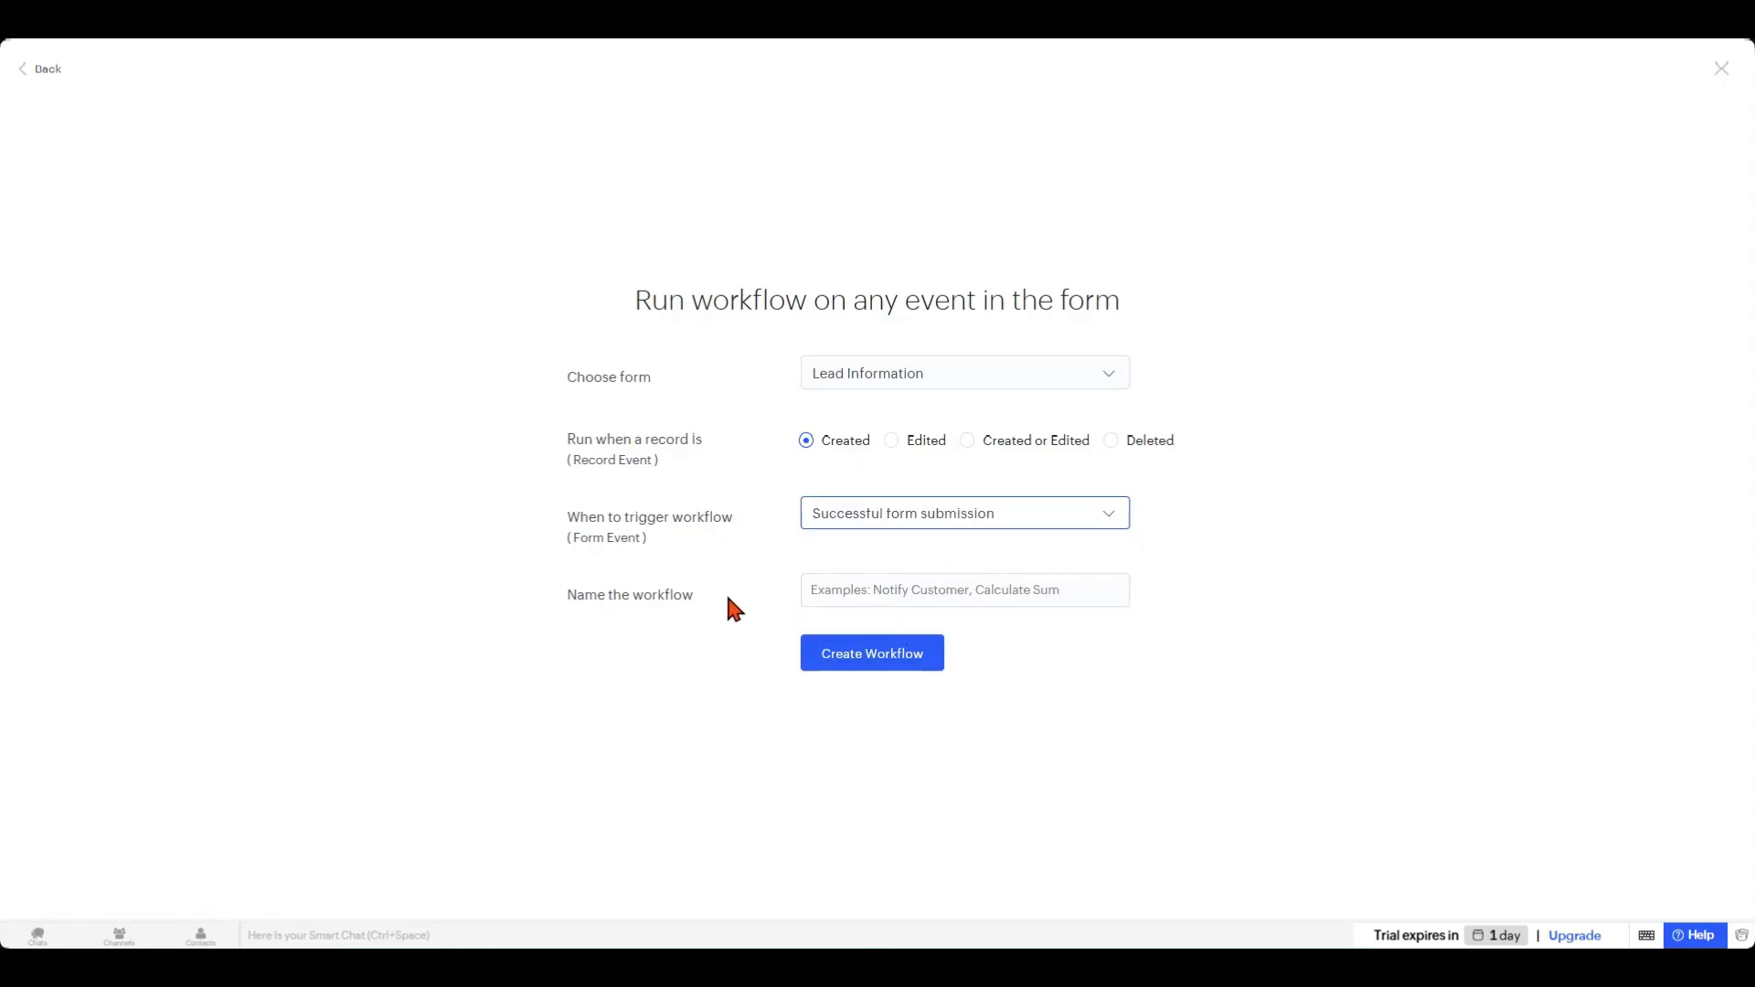
# Create the workflow with the name Notify and add a Deluge script action to it.
pyautogui.click(1029, 590)
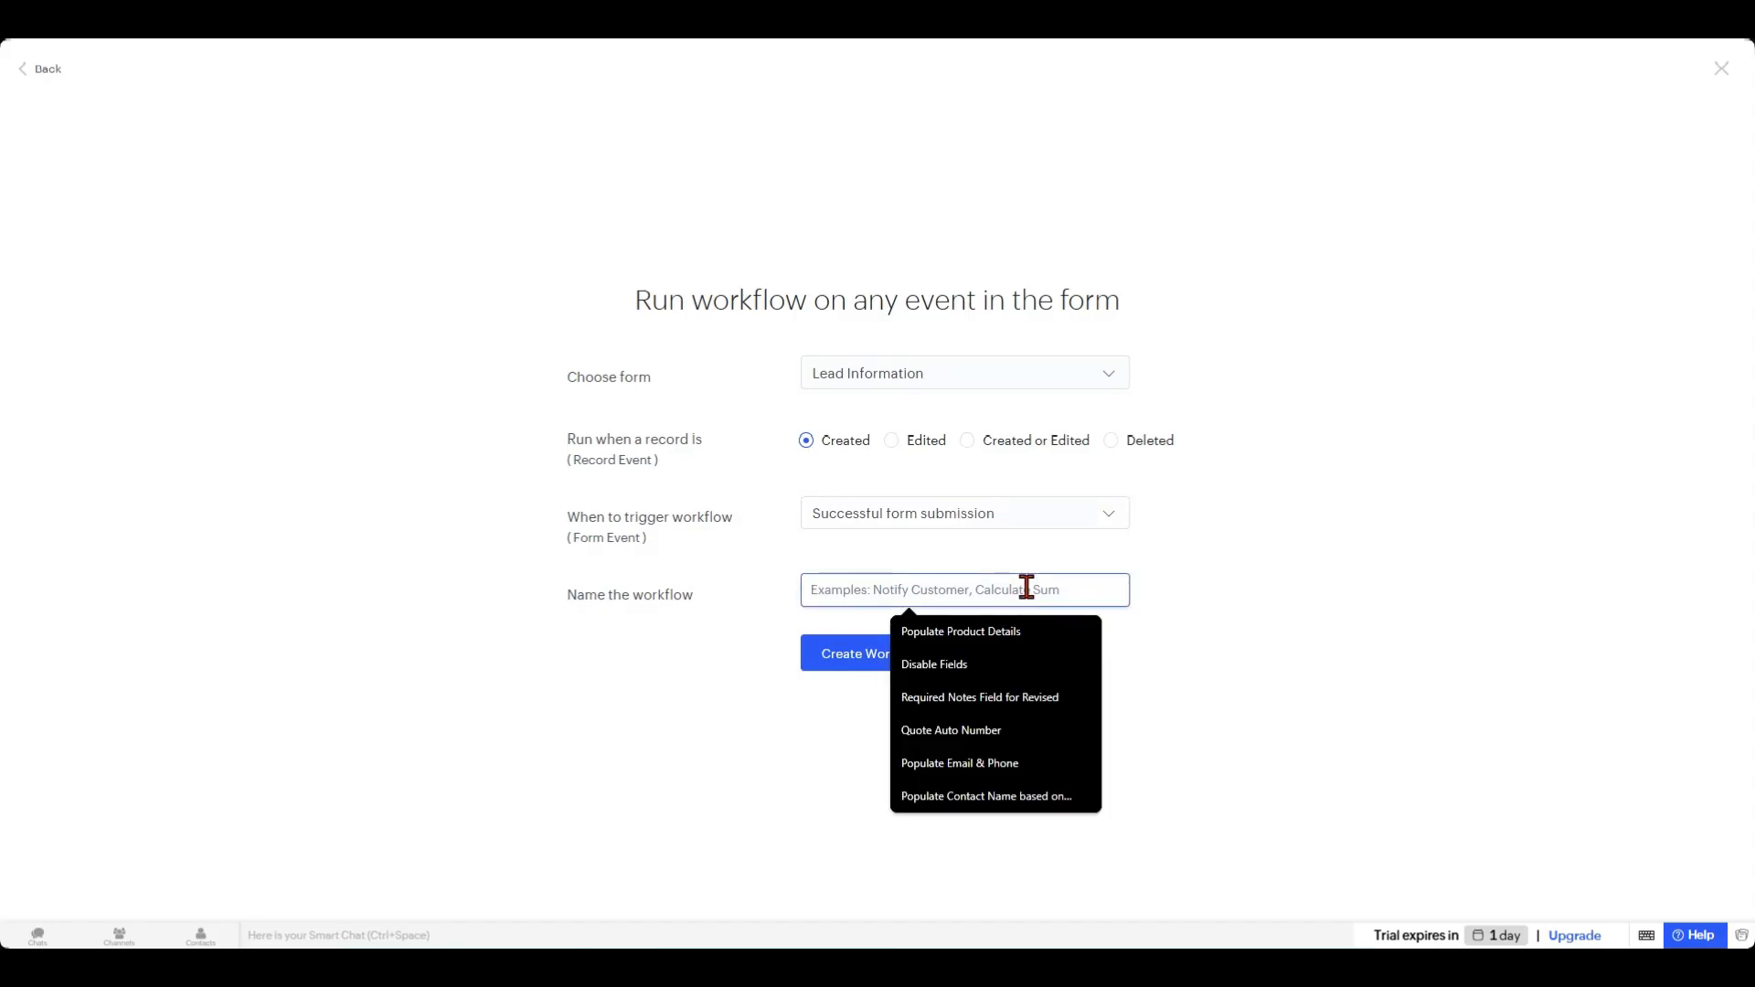
pyautogui.write('N')
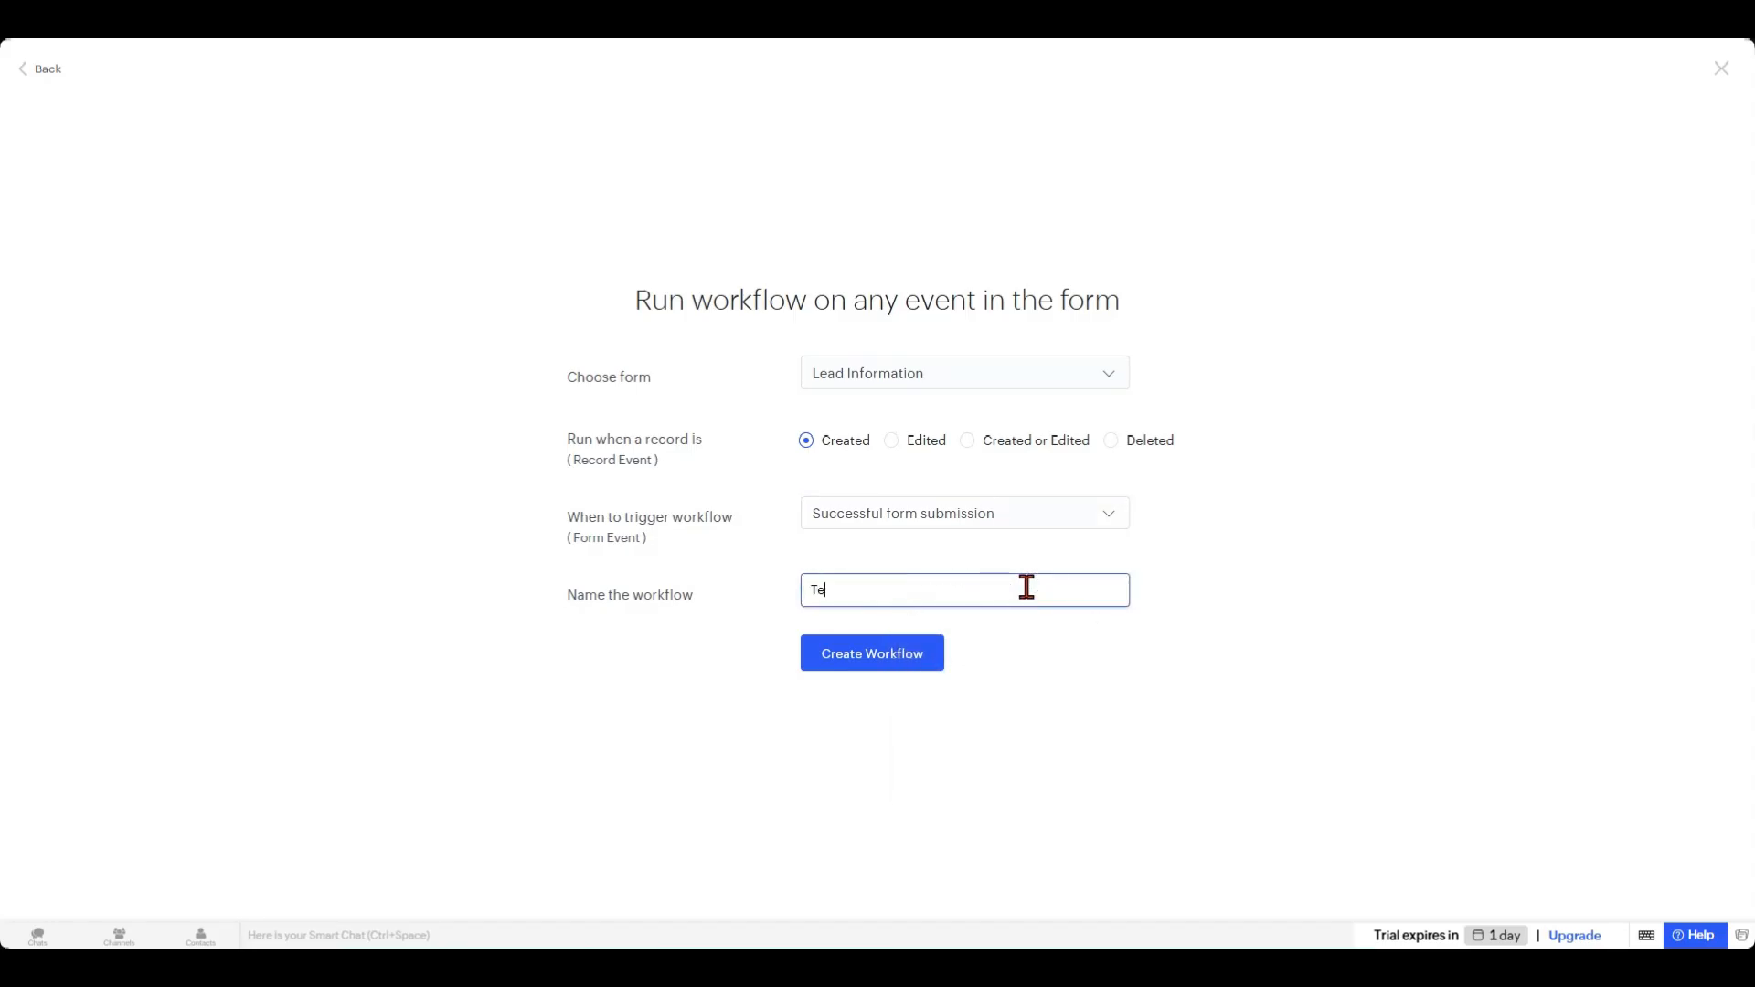
pyautogui.press('BackSpace')
pyautogui.write('Notify')
pyautogui.click(860, 658)
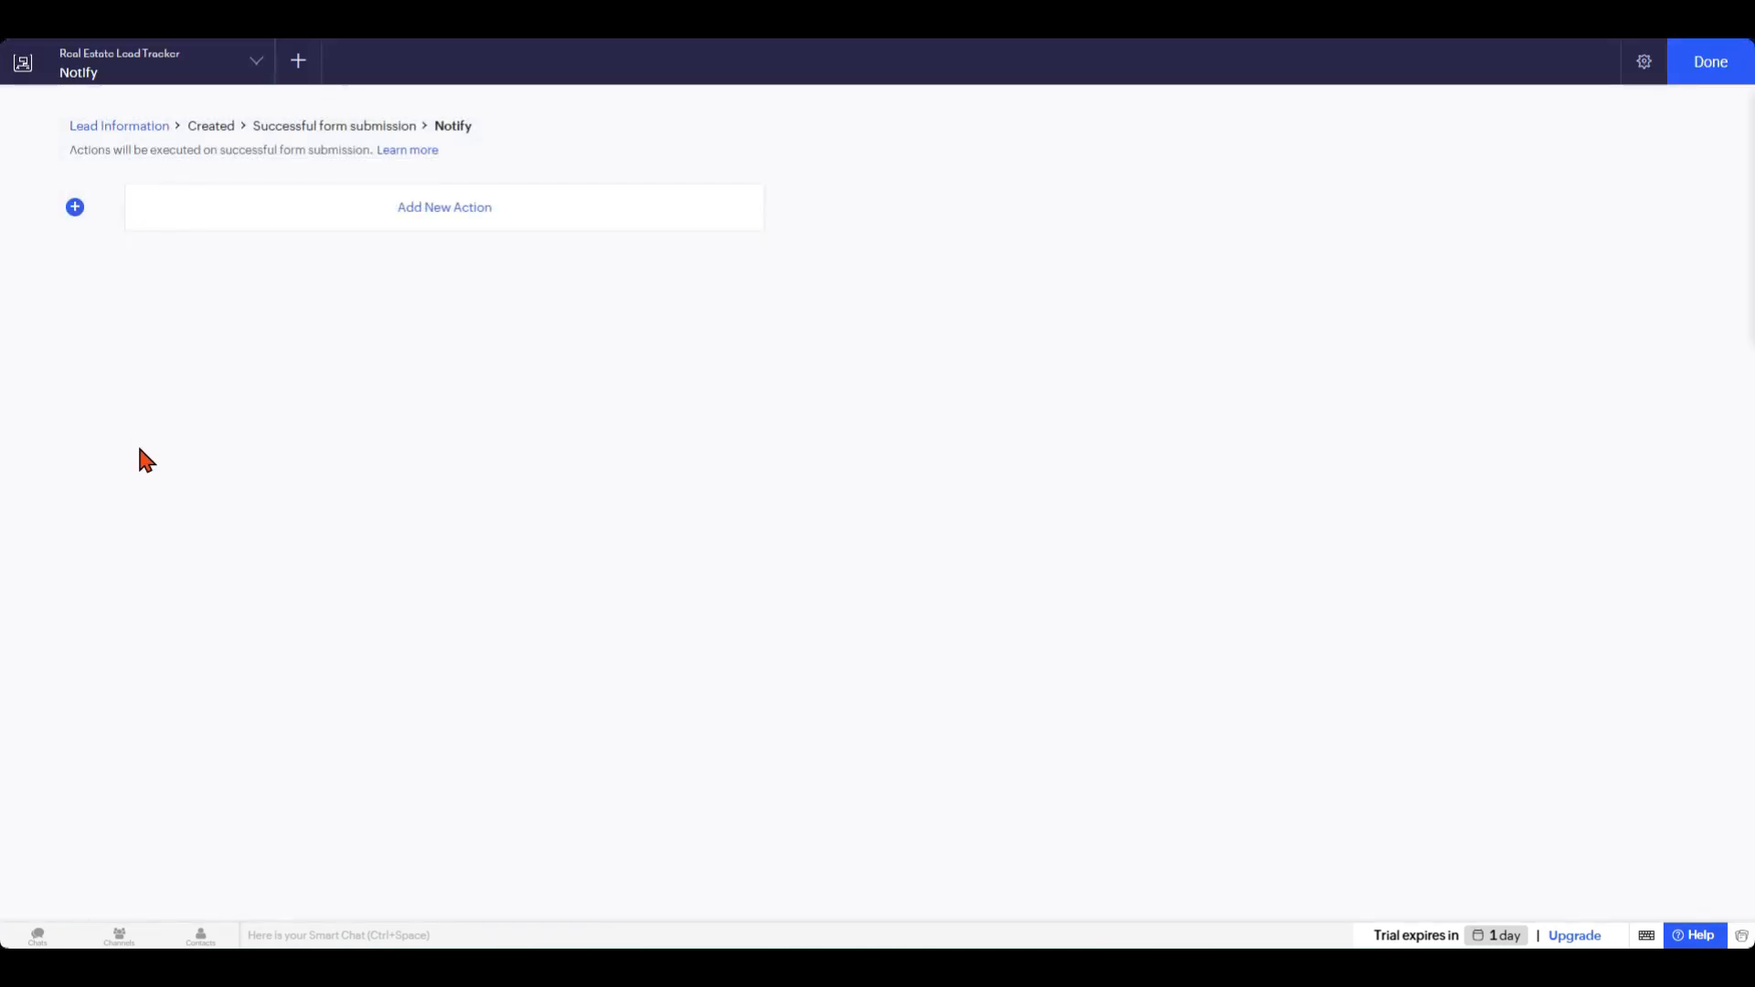
pyautogui.click(251, 206)
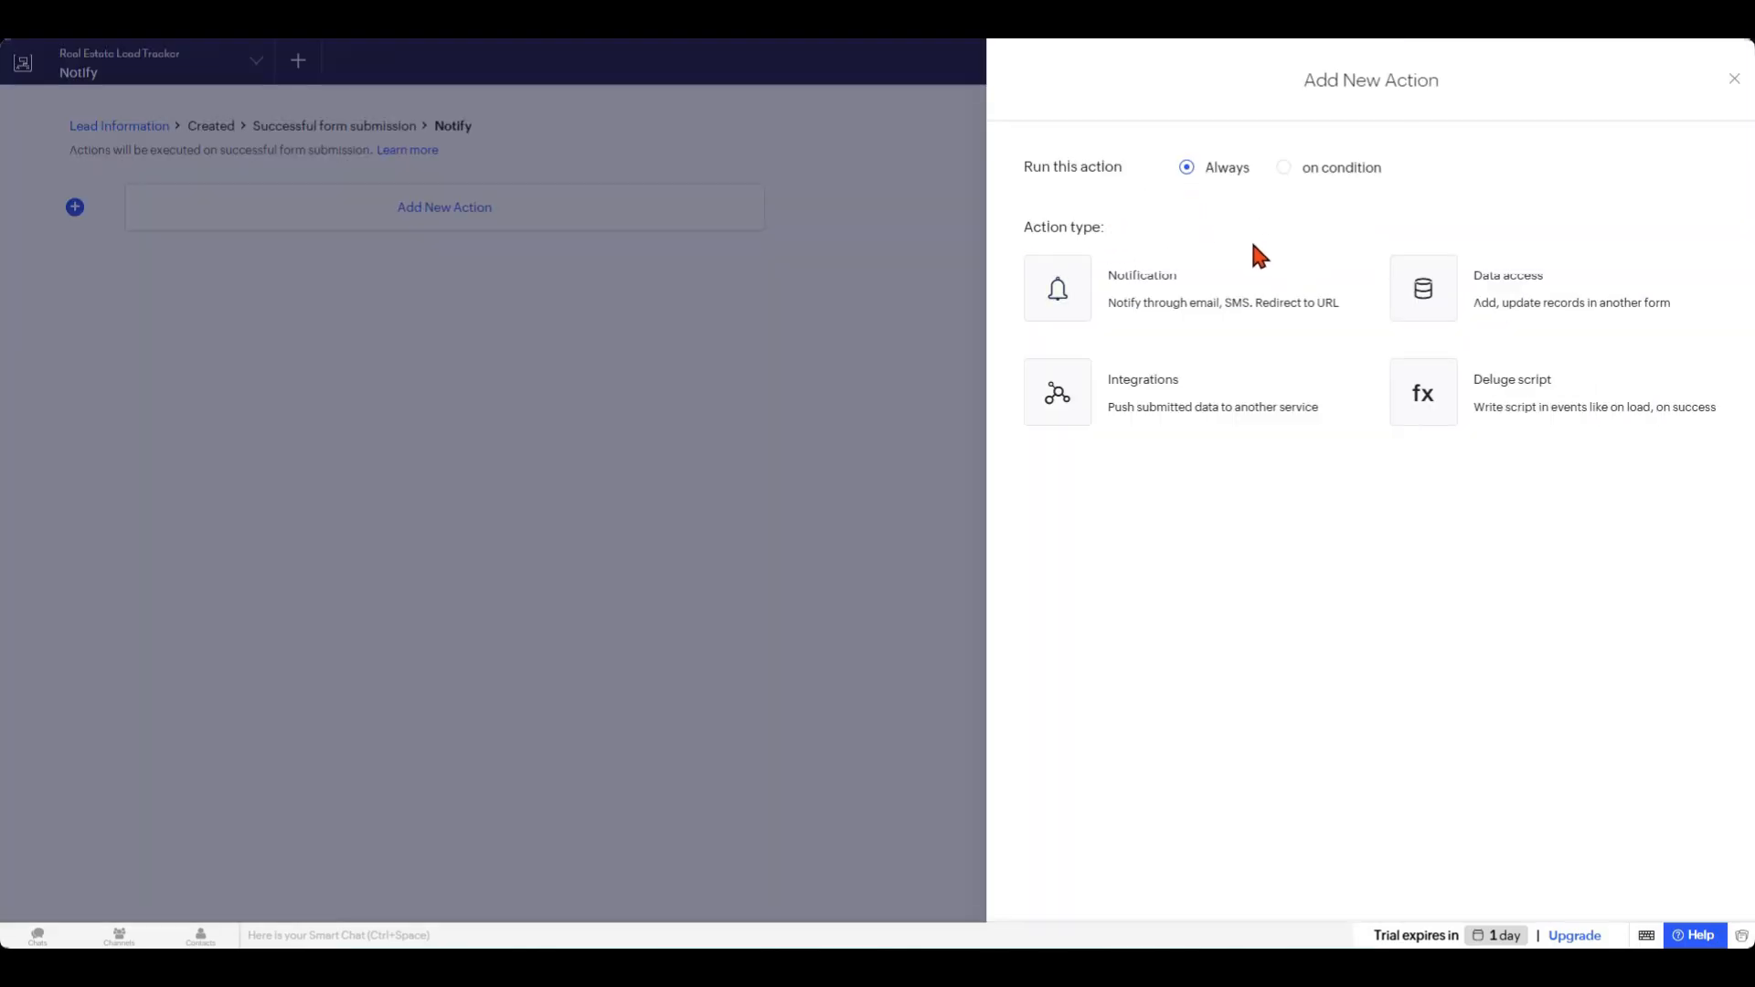
pyautogui.click(1442, 396)
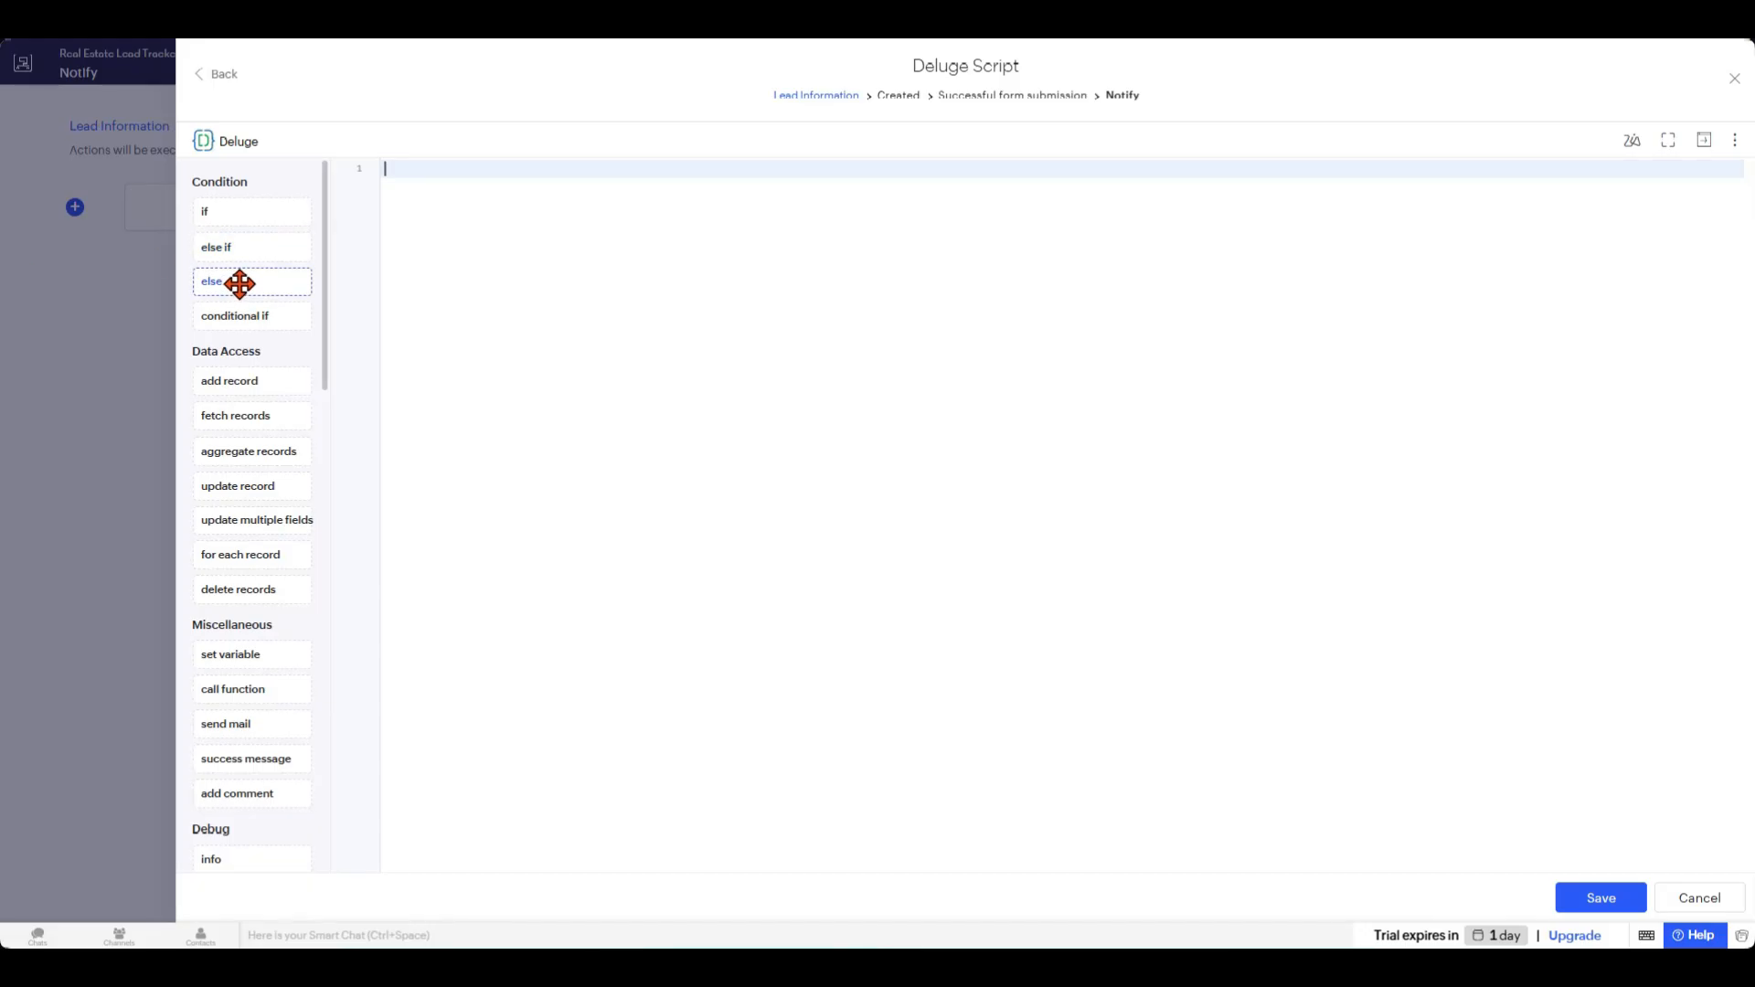
# Examine the Deluge script blocks for conditions, data access, miscellaneous tasks, debugging, and list and map manipulation.
pyautogui.scroll(-1, 251, 353)
pyautogui.scroll(1, 274, 440)
pyautogui.scroll(-1, 240, 423)
pyautogui.scroll(-1, 241, 427)
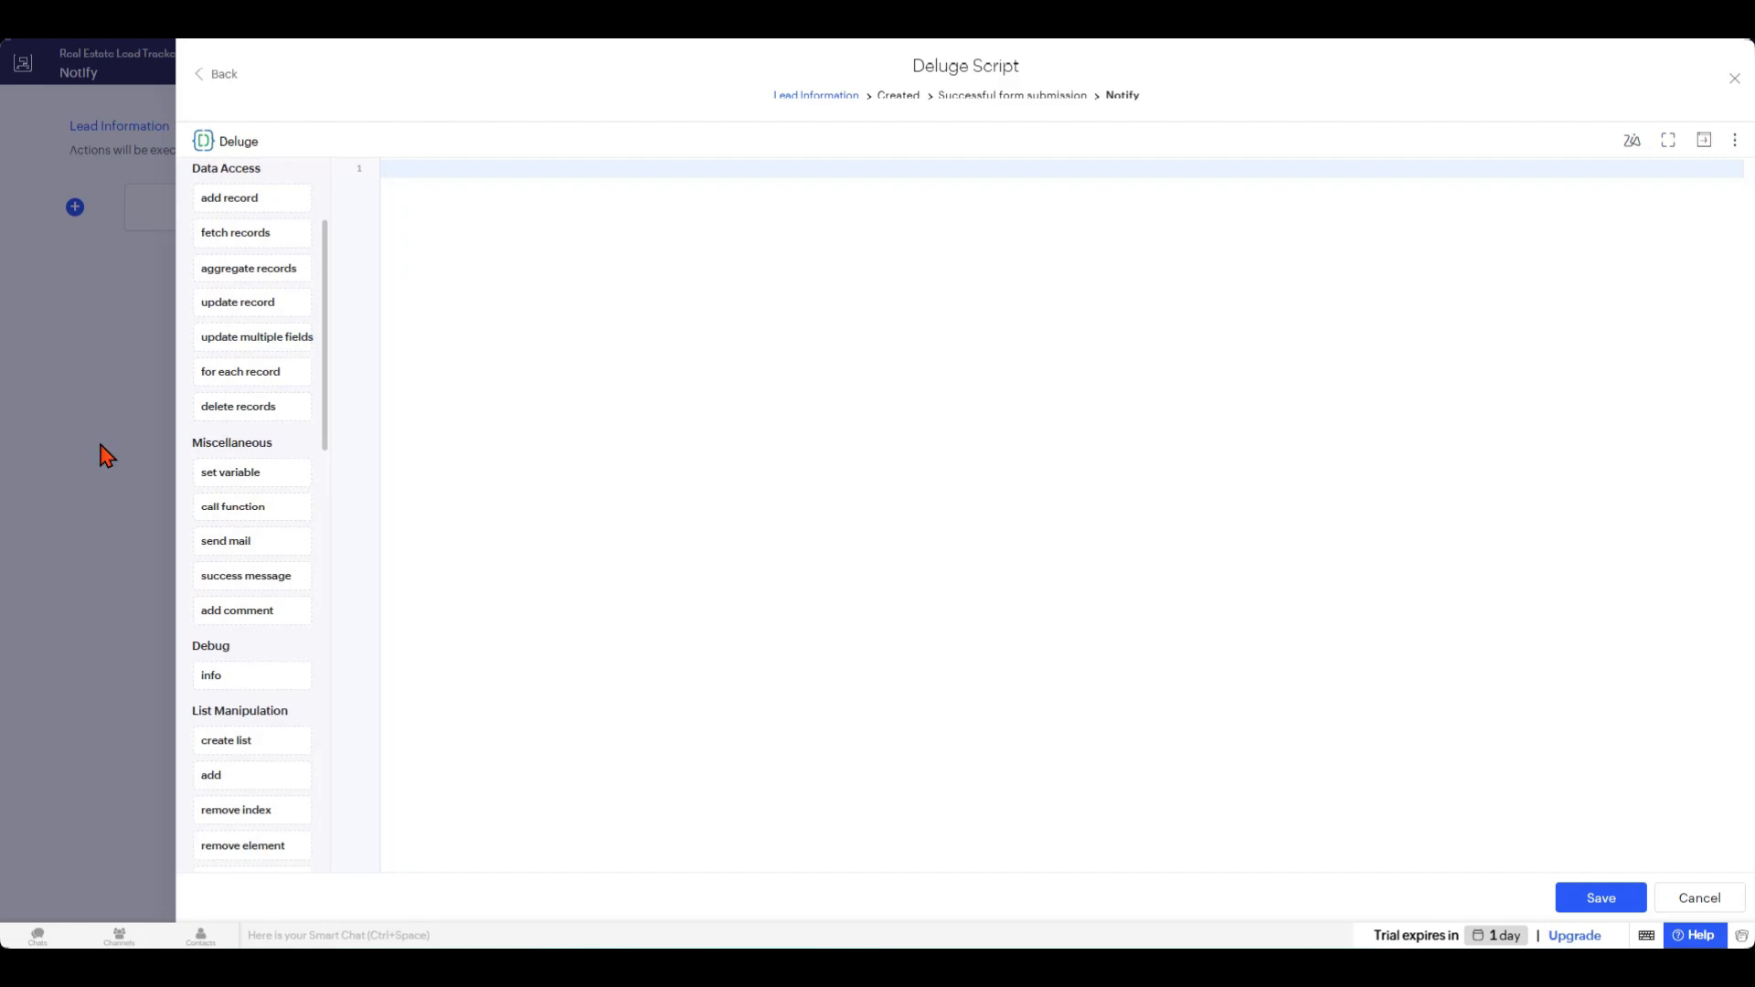
pyautogui.scroll(2, 235, 467)
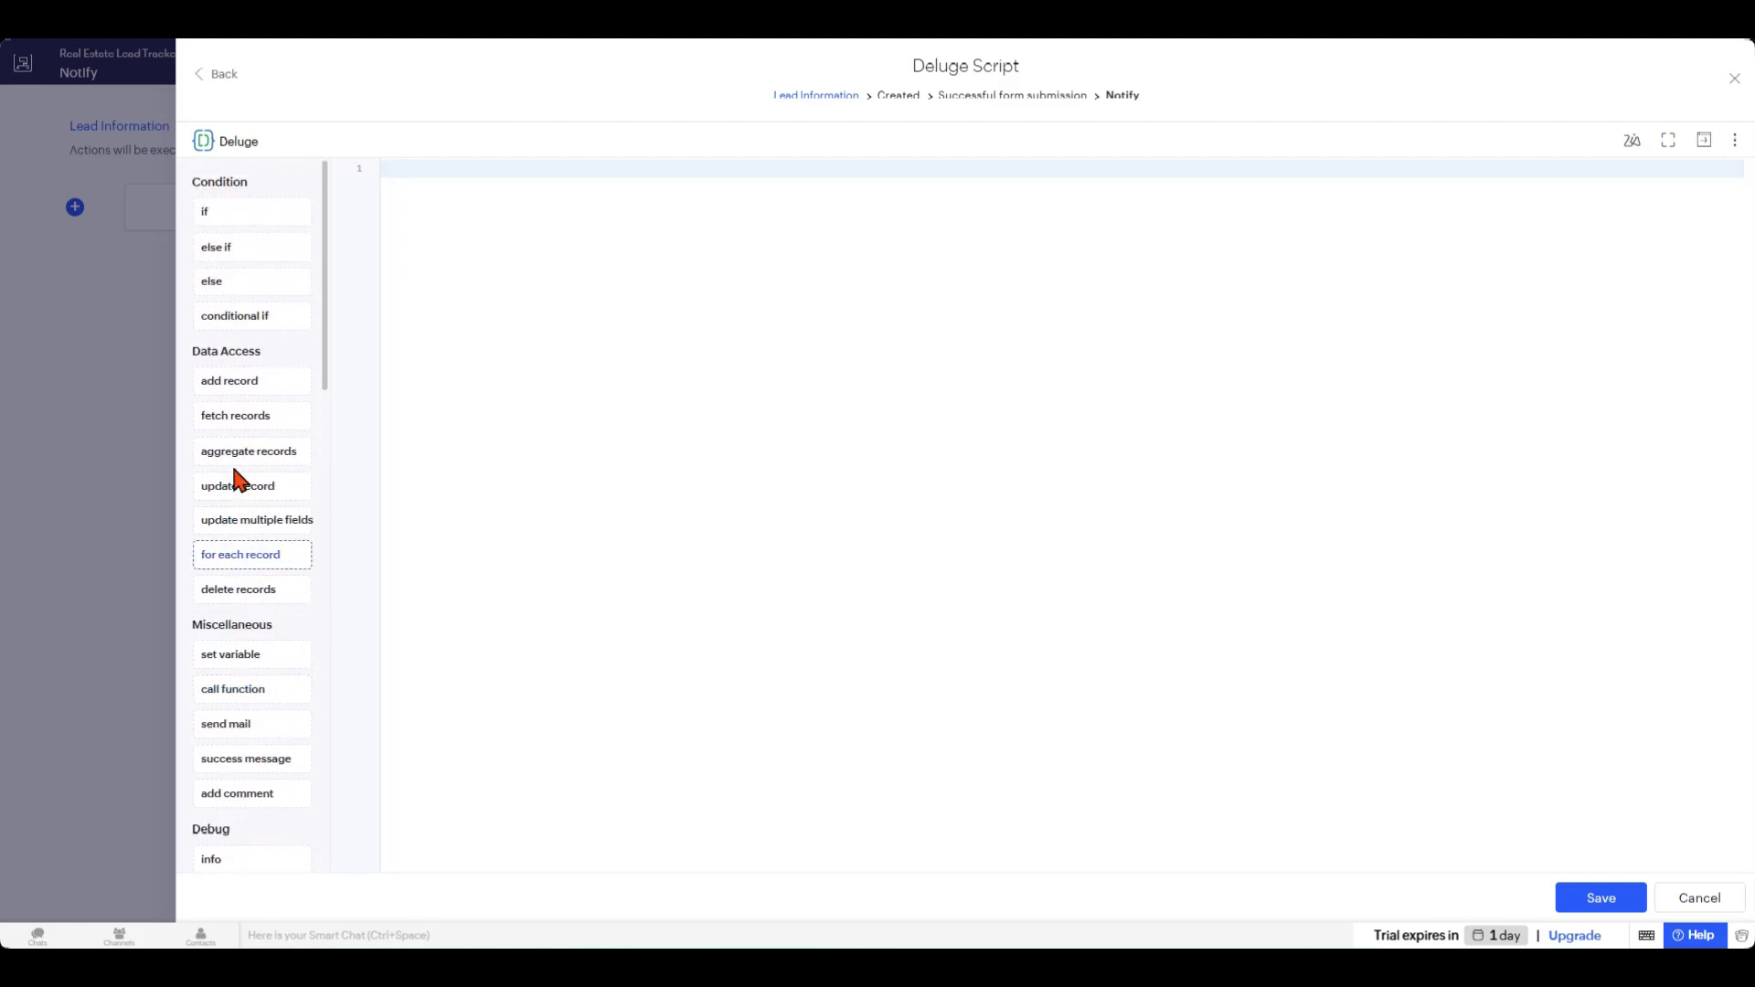
pyautogui.scroll(-6, 235, 467)
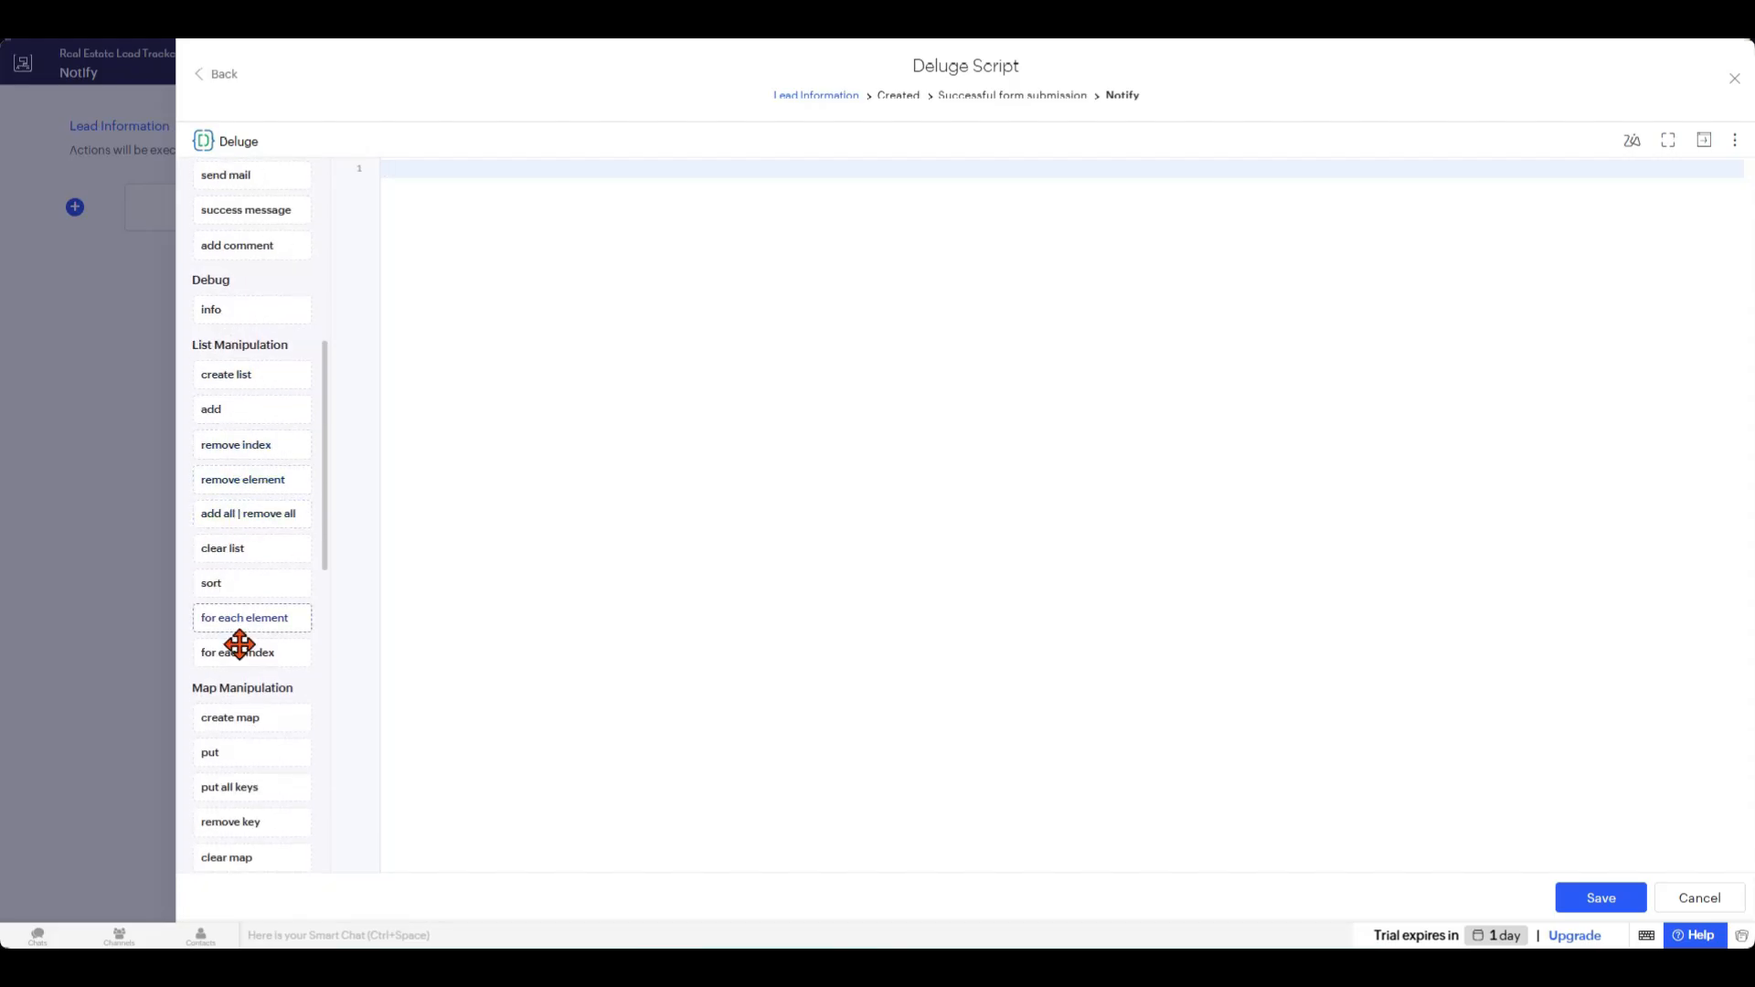
pyautogui.scroll(6, 272, 363)
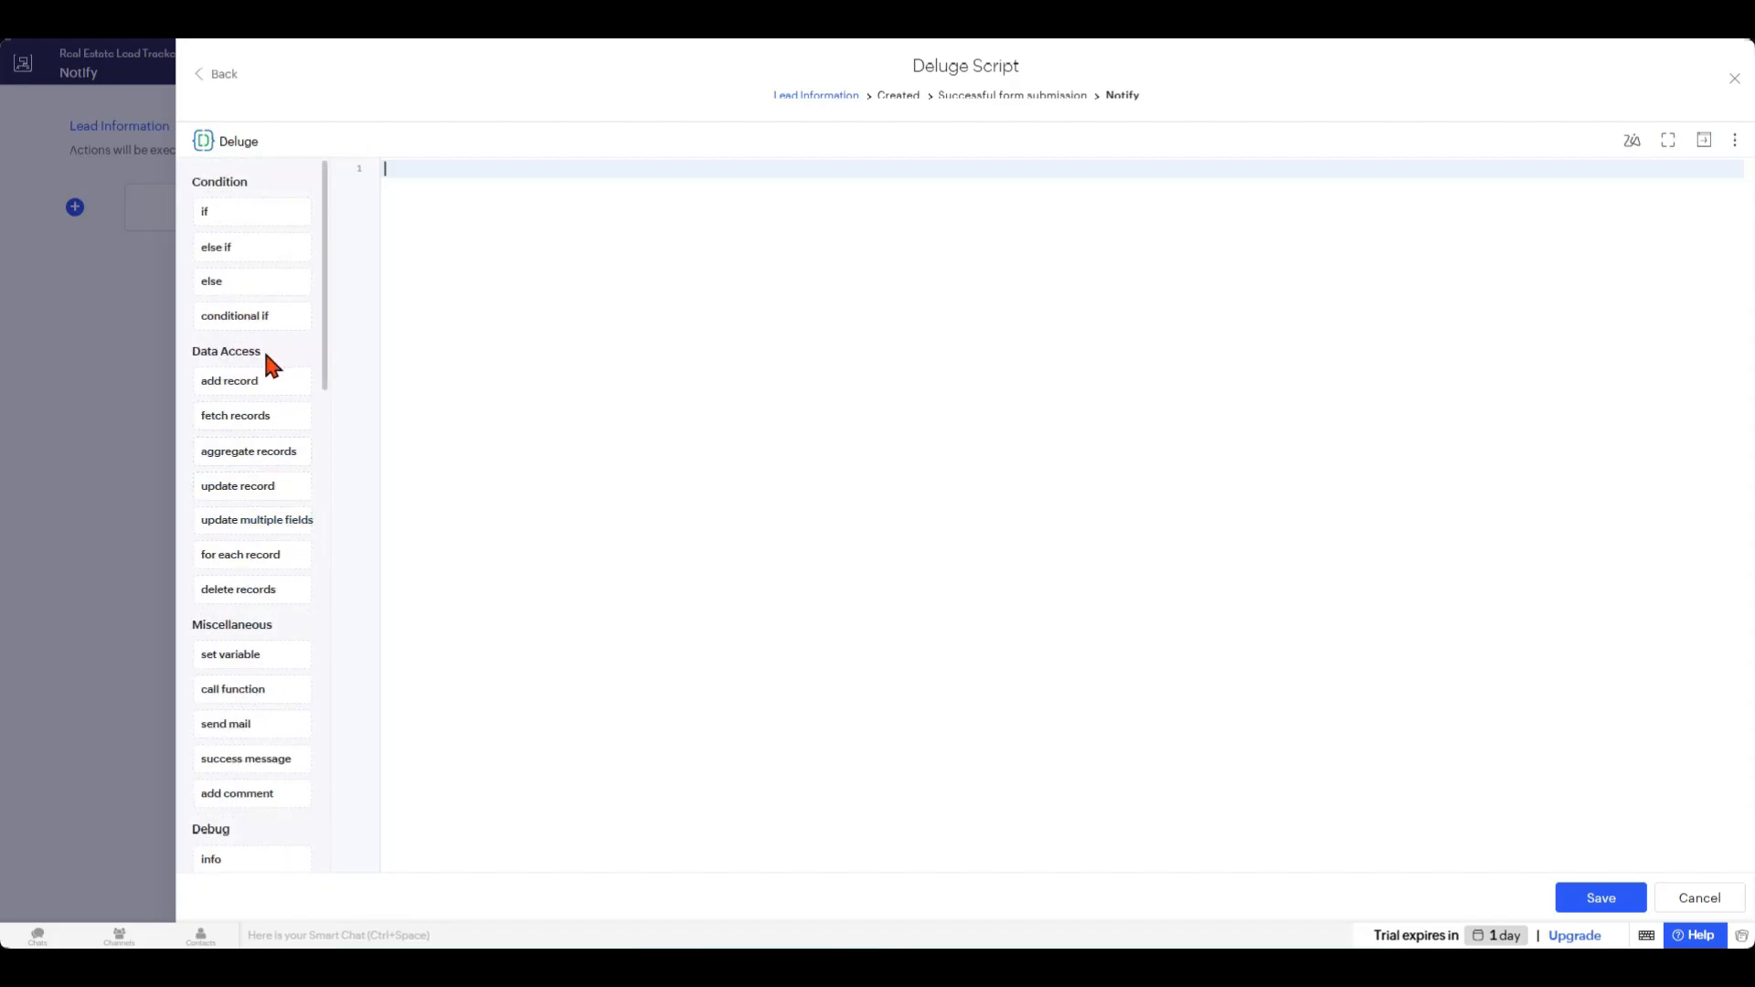
# Add a send mail task to the empty script with zoho.loginuserid as the From address.
pyautogui.scroll(-2, 248, 484)
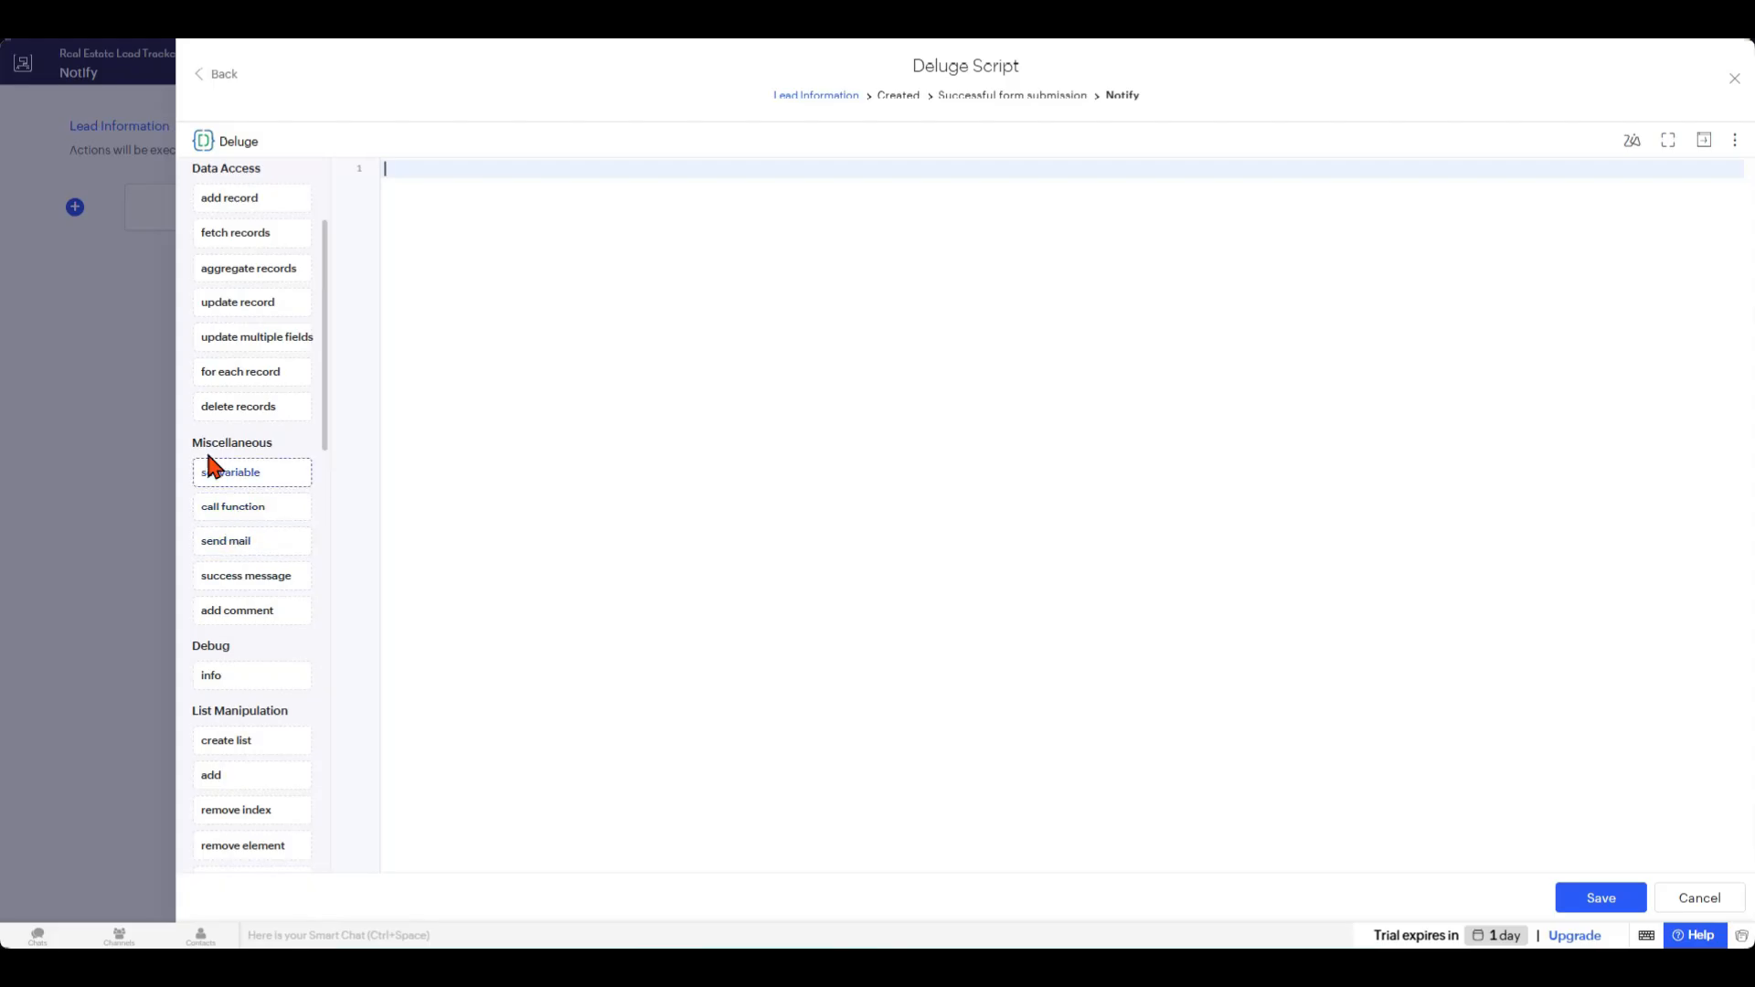
pyautogui.moveTo(223, 545); pyautogui.dragTo(433, 183)
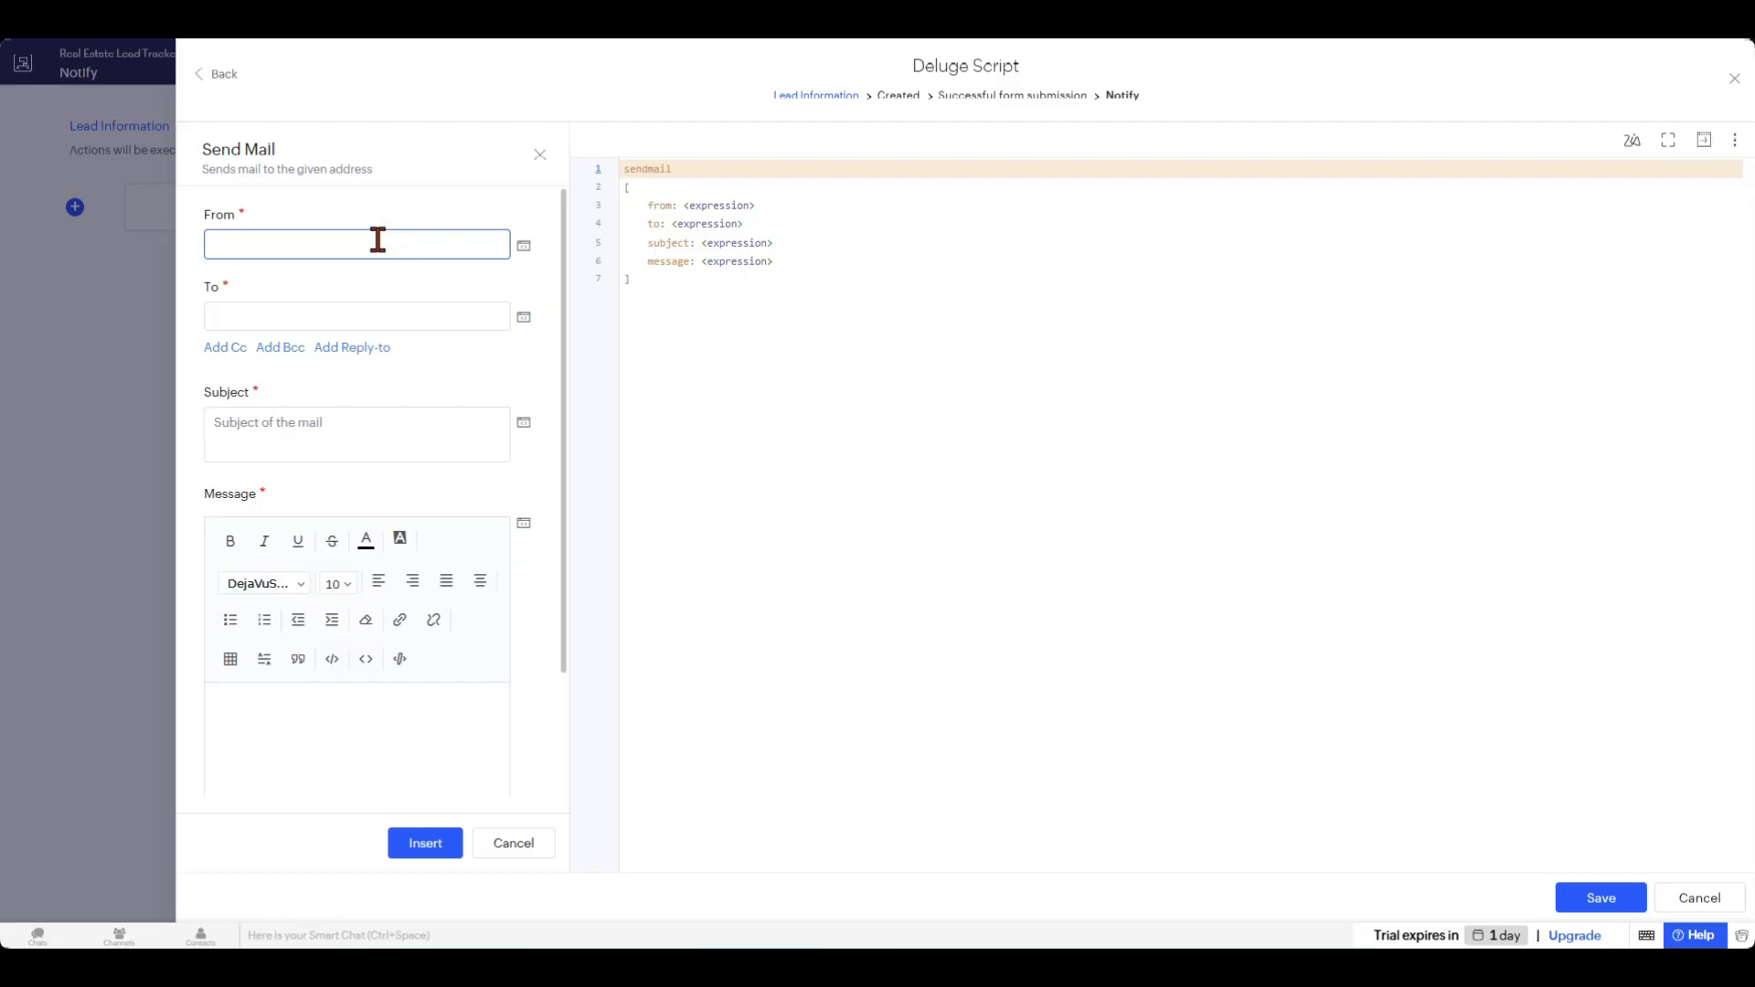
pyautogui.write('zoho.loginuserid')
pyautogui.moveTo(340, 253); pyautogui.dragTo(227, 243)
# Set the mail's To recipient to the contact_email field of Lead_Information through an expression.
pyautogui.click(360, 317)
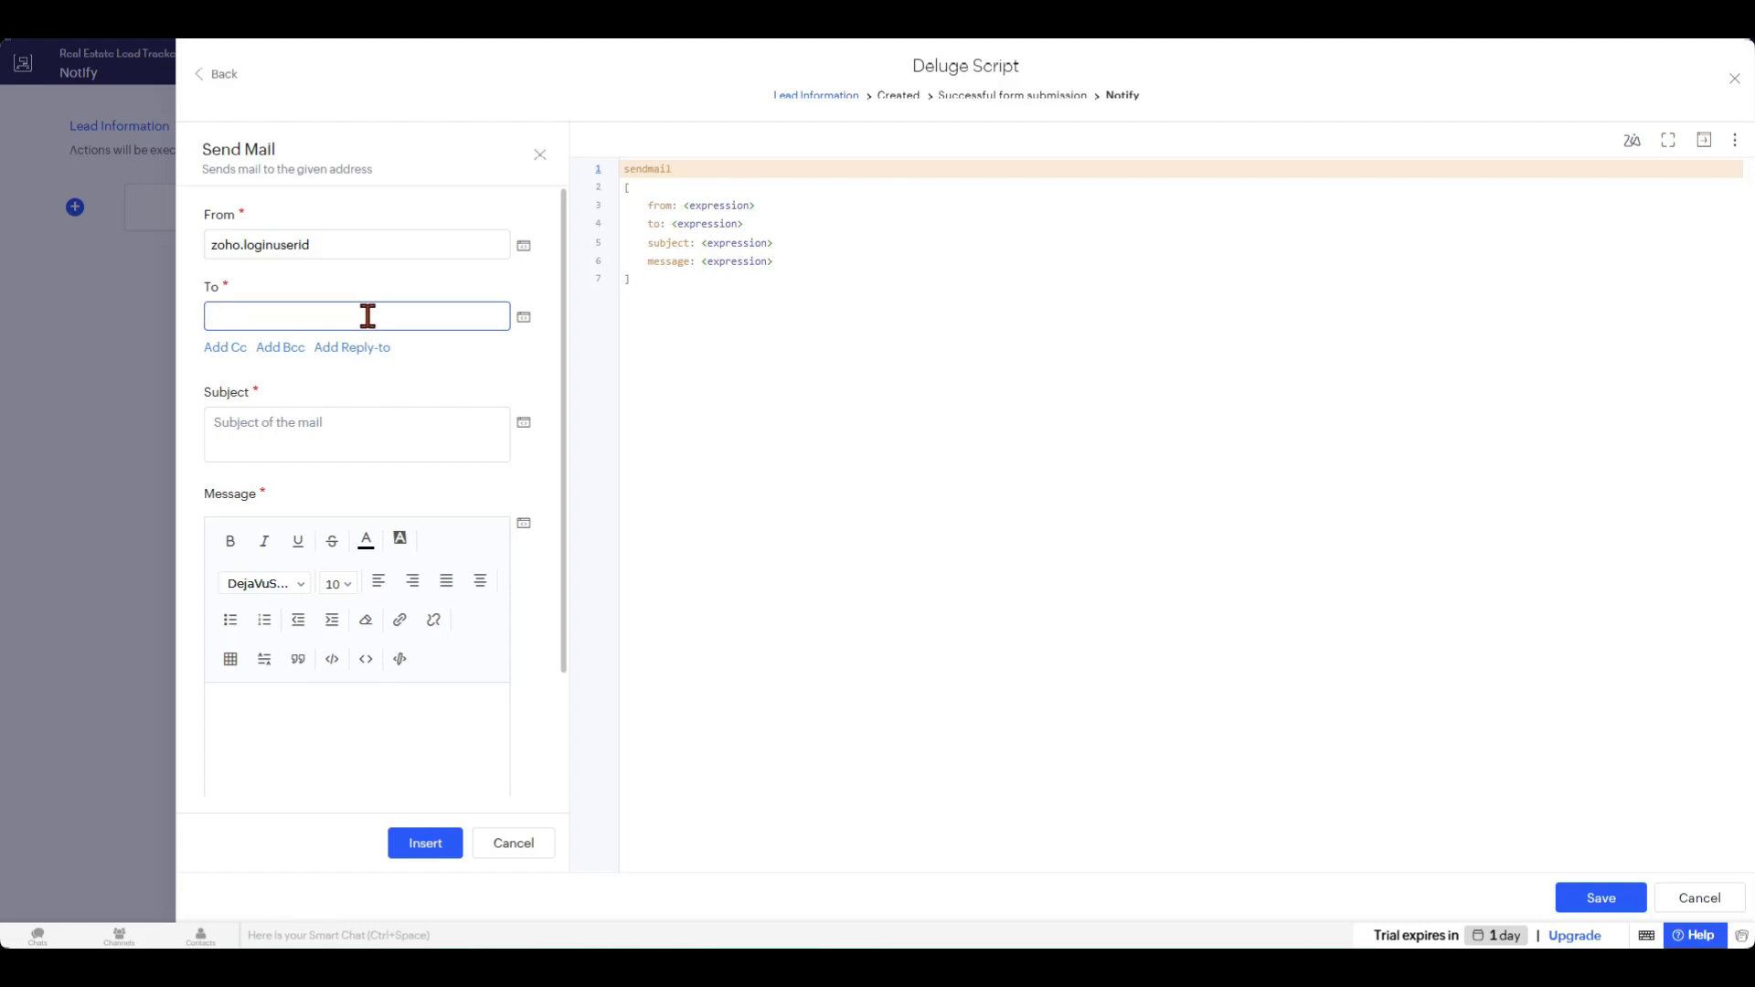
pyautogui.click(524, 318)
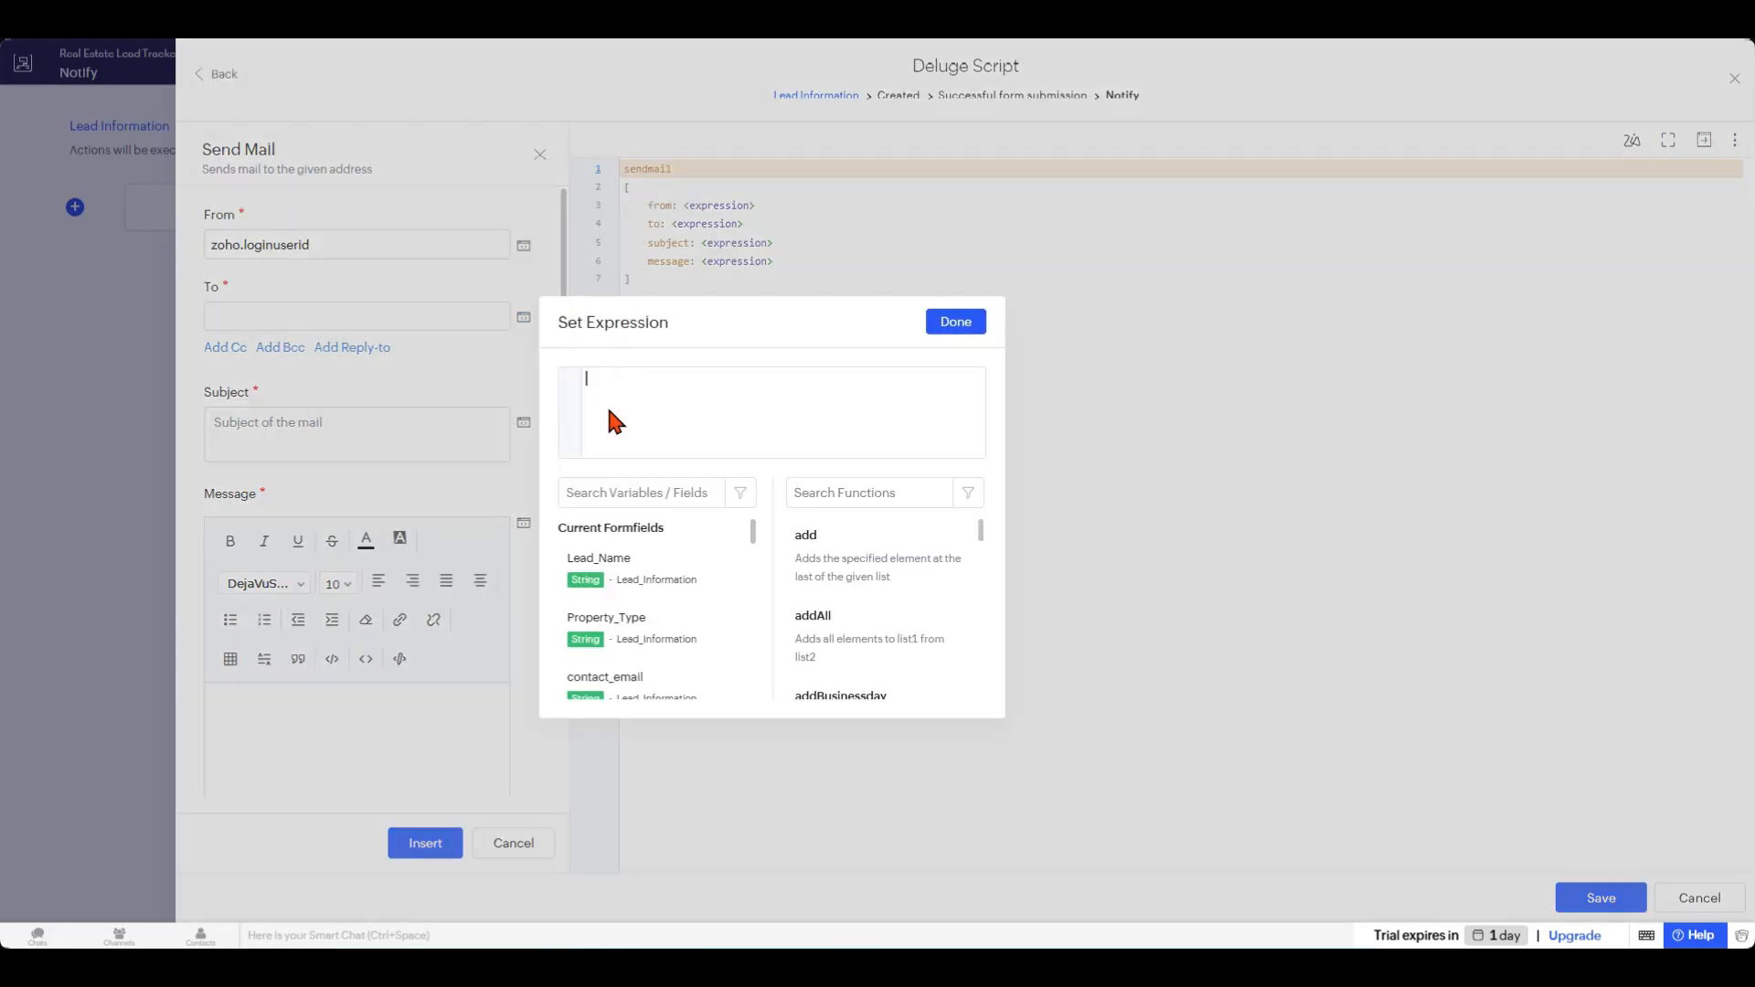
pyautogui.scroll(-1, 643, 595)
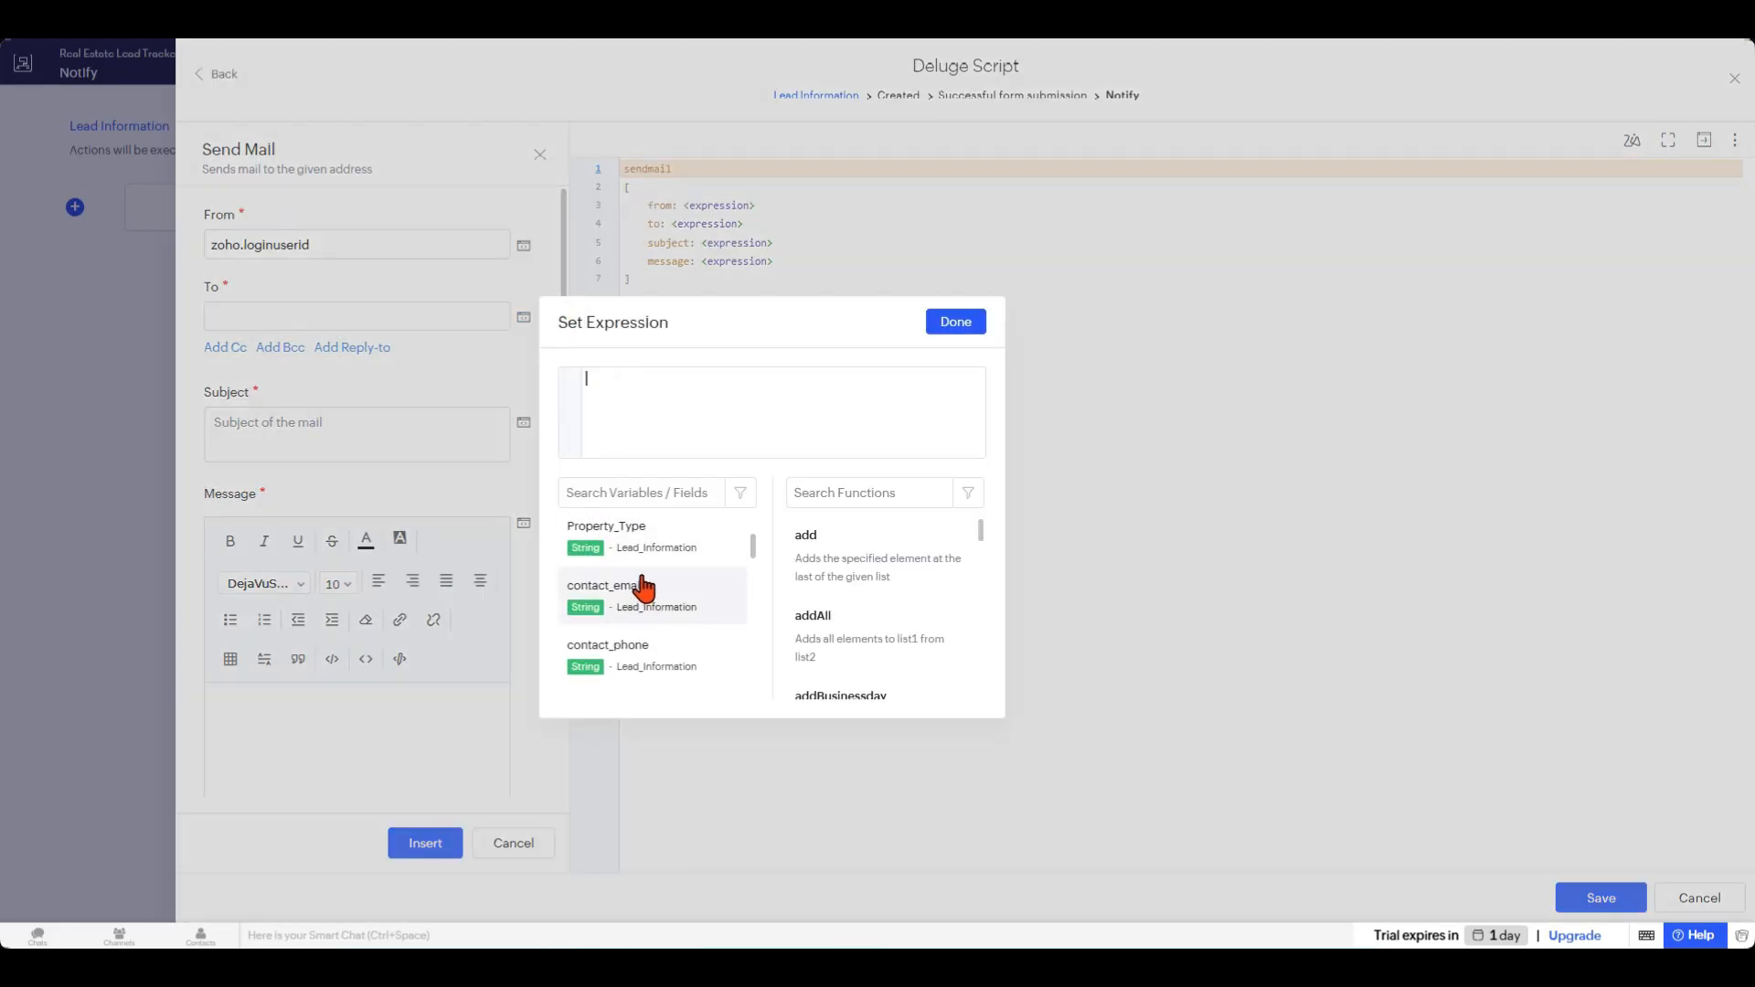
pyautogui.click(613, 575)
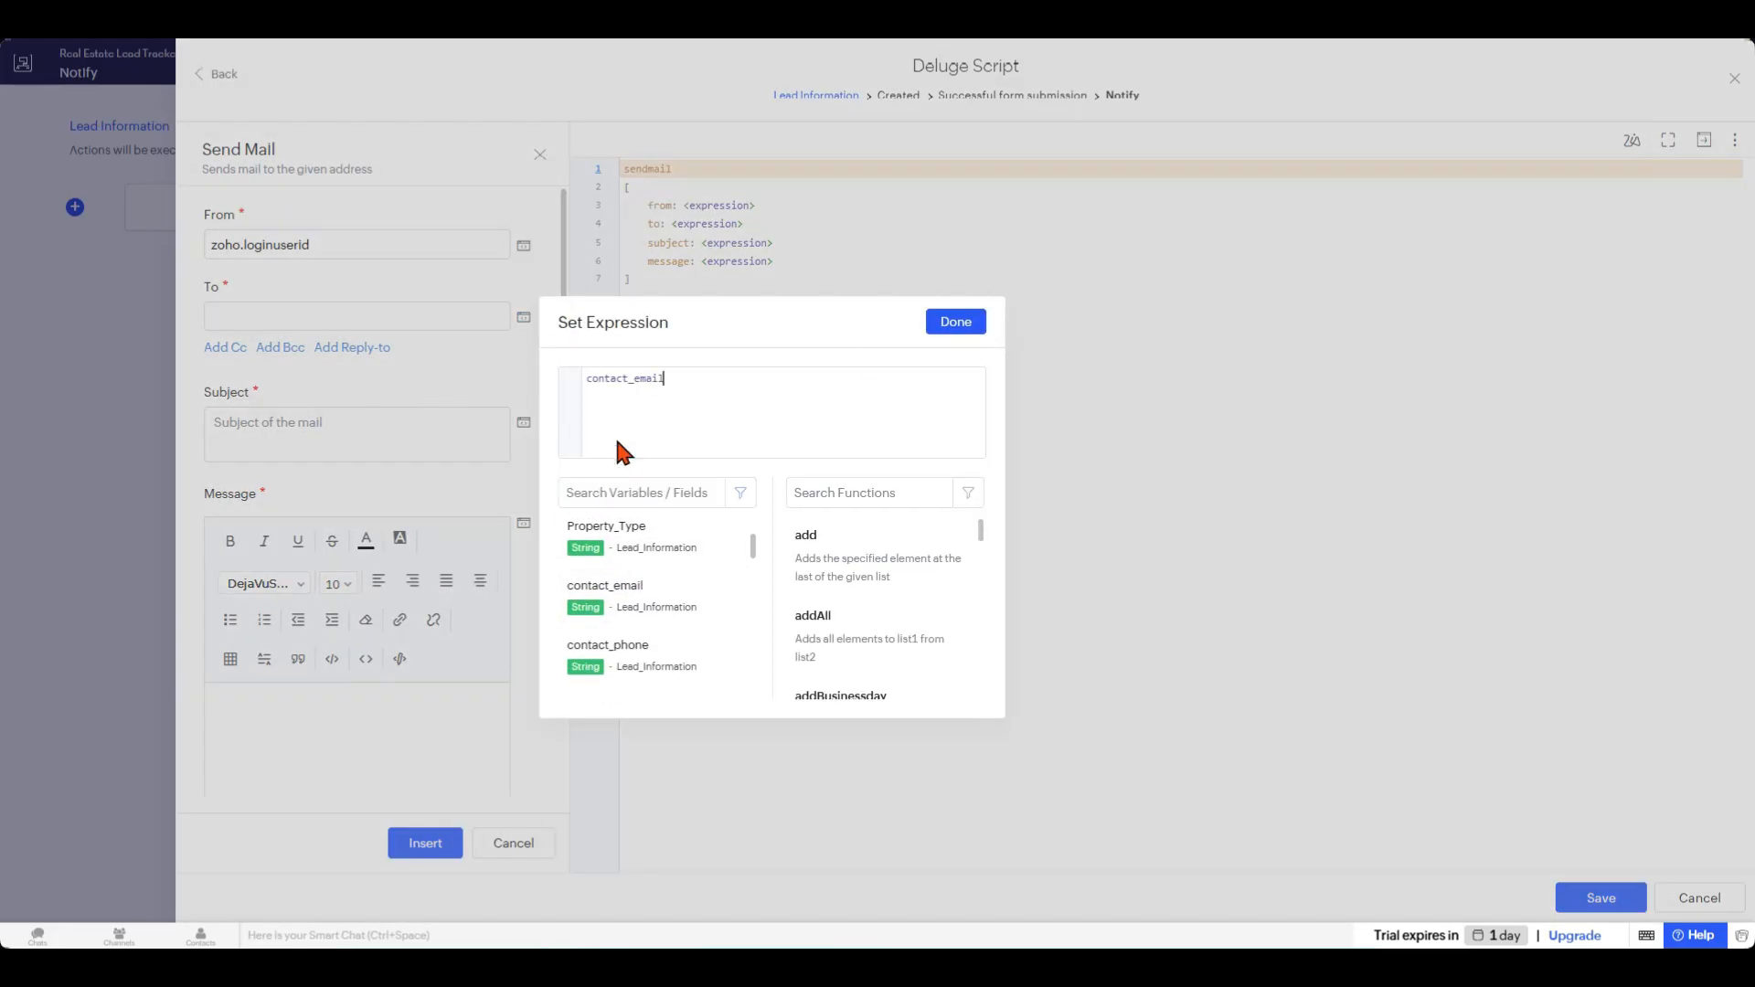
pyautogui.click(953, 326)
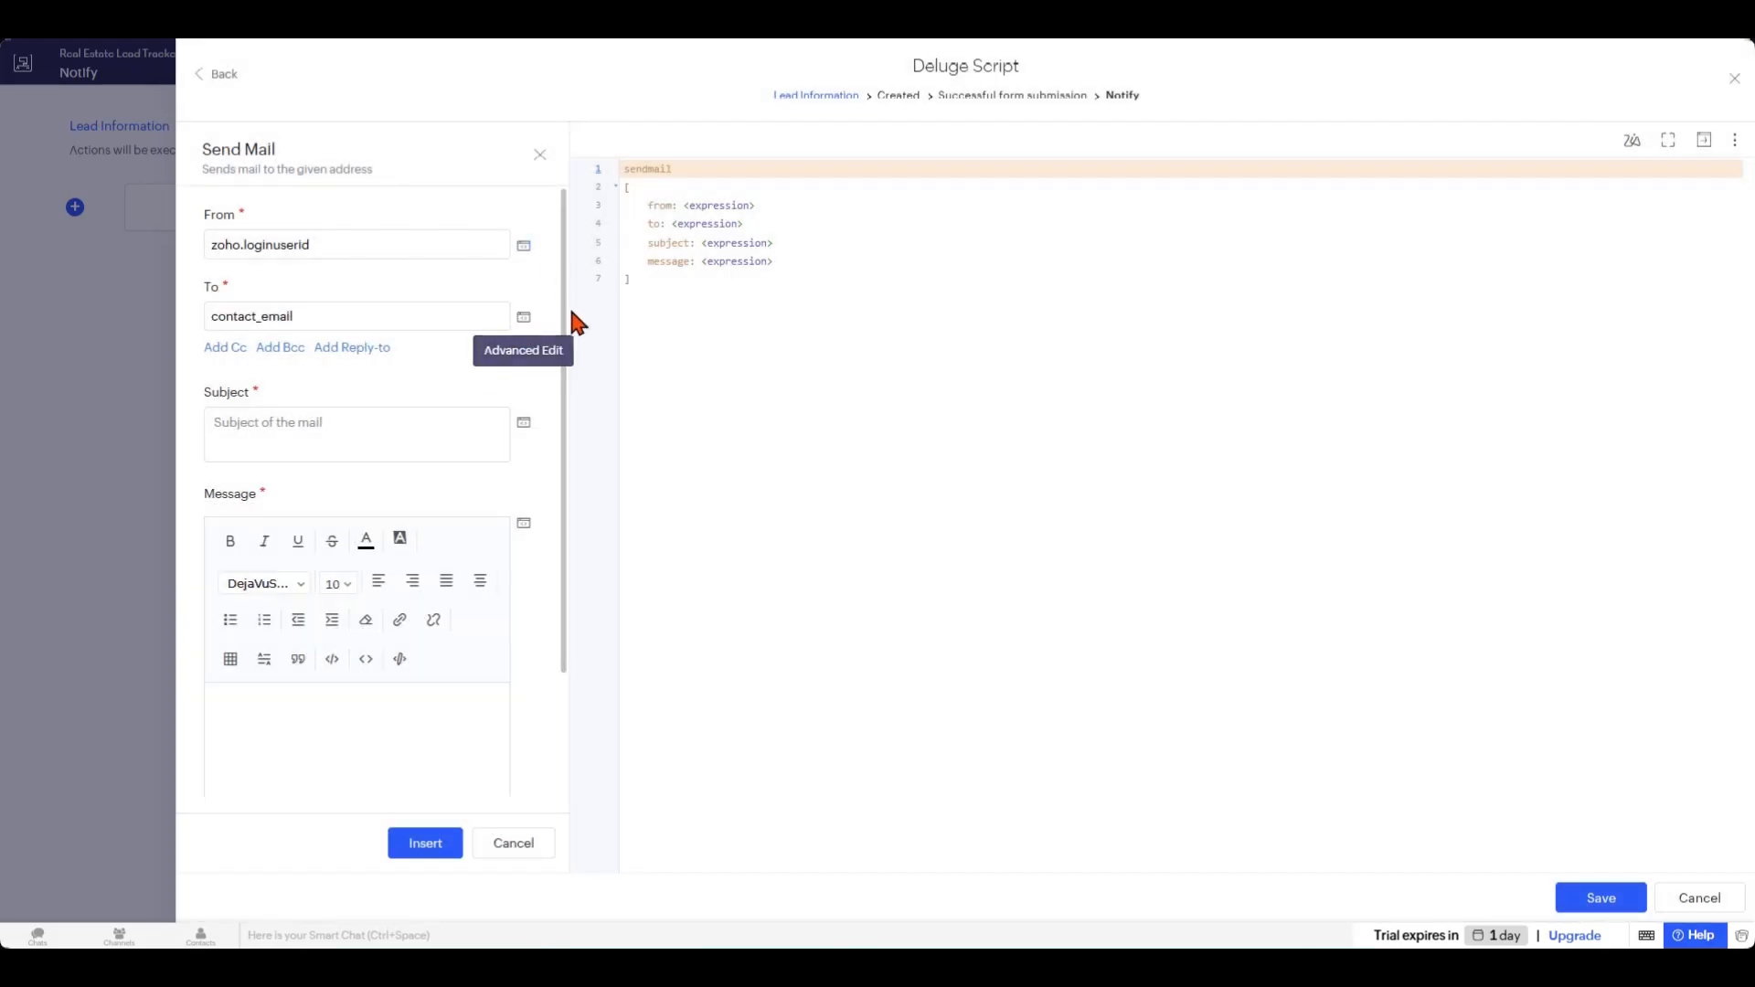
# Give the mail the subject "Welcome Lead!" and message "This a welcome message!", and insert the task into the script.
pyautogui.click(420, 432)
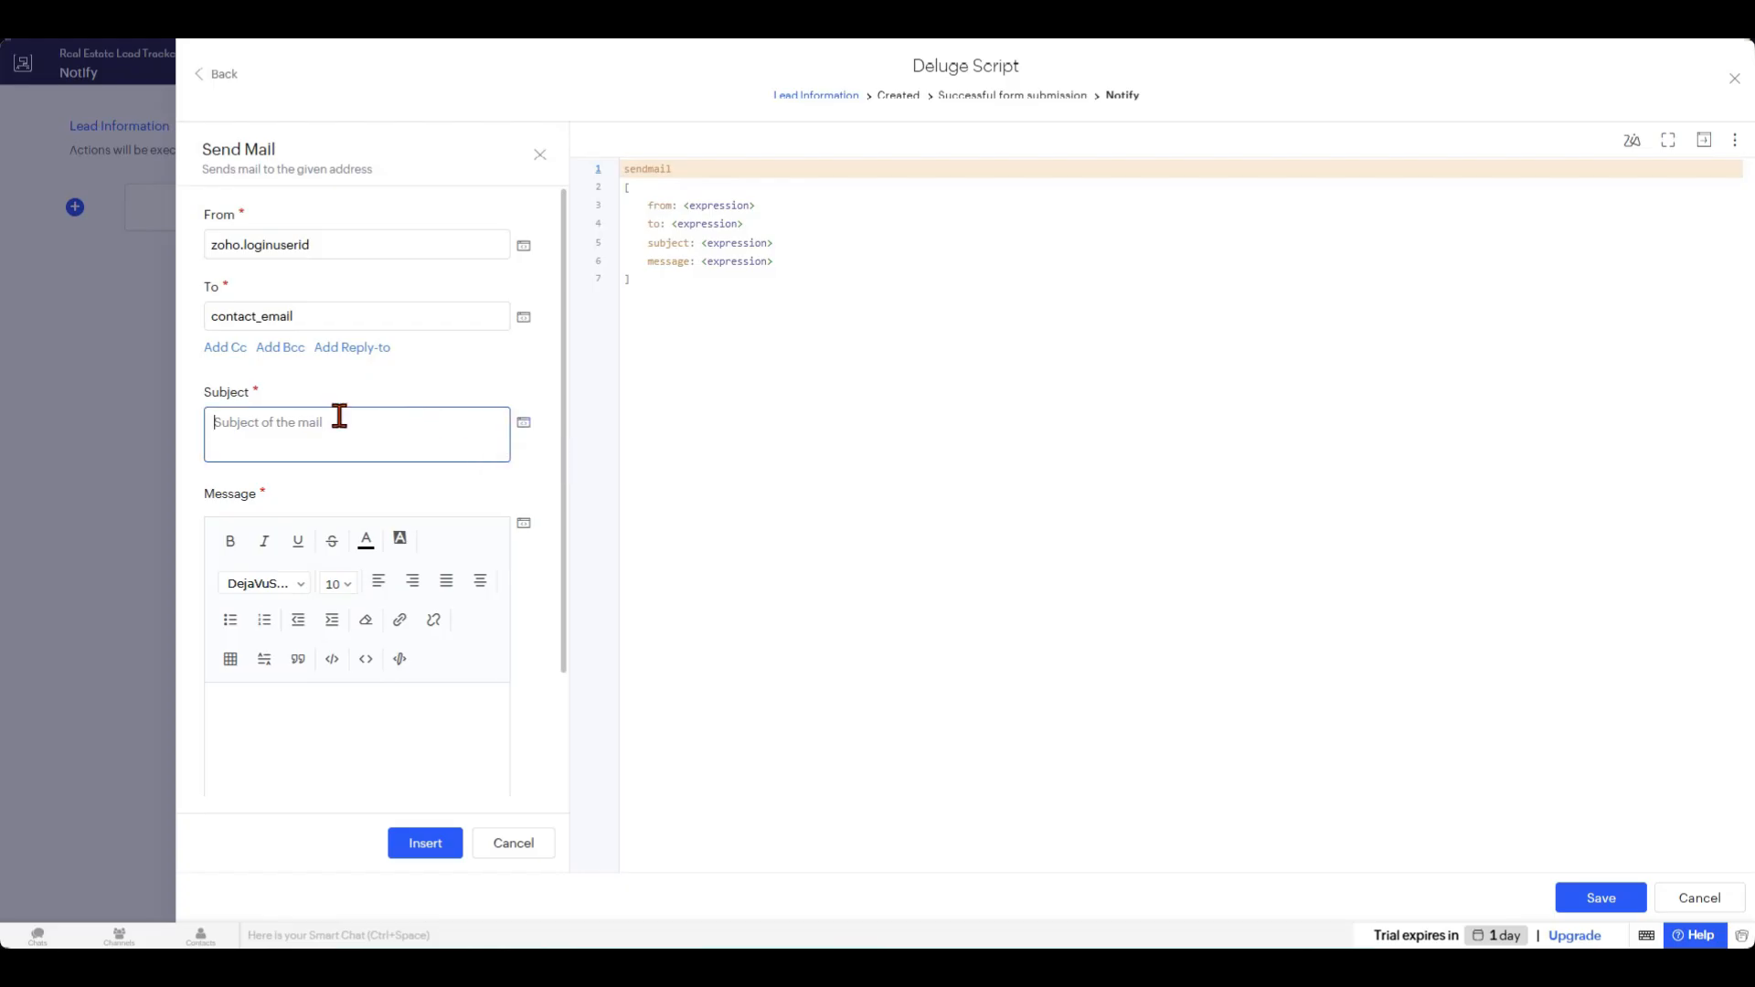
pyautogui.write('Welcome Lead!')
pyautogui.scroll(-2, 336, 498)
pyautogui.click(341, 576)
pyautogui.write('This')
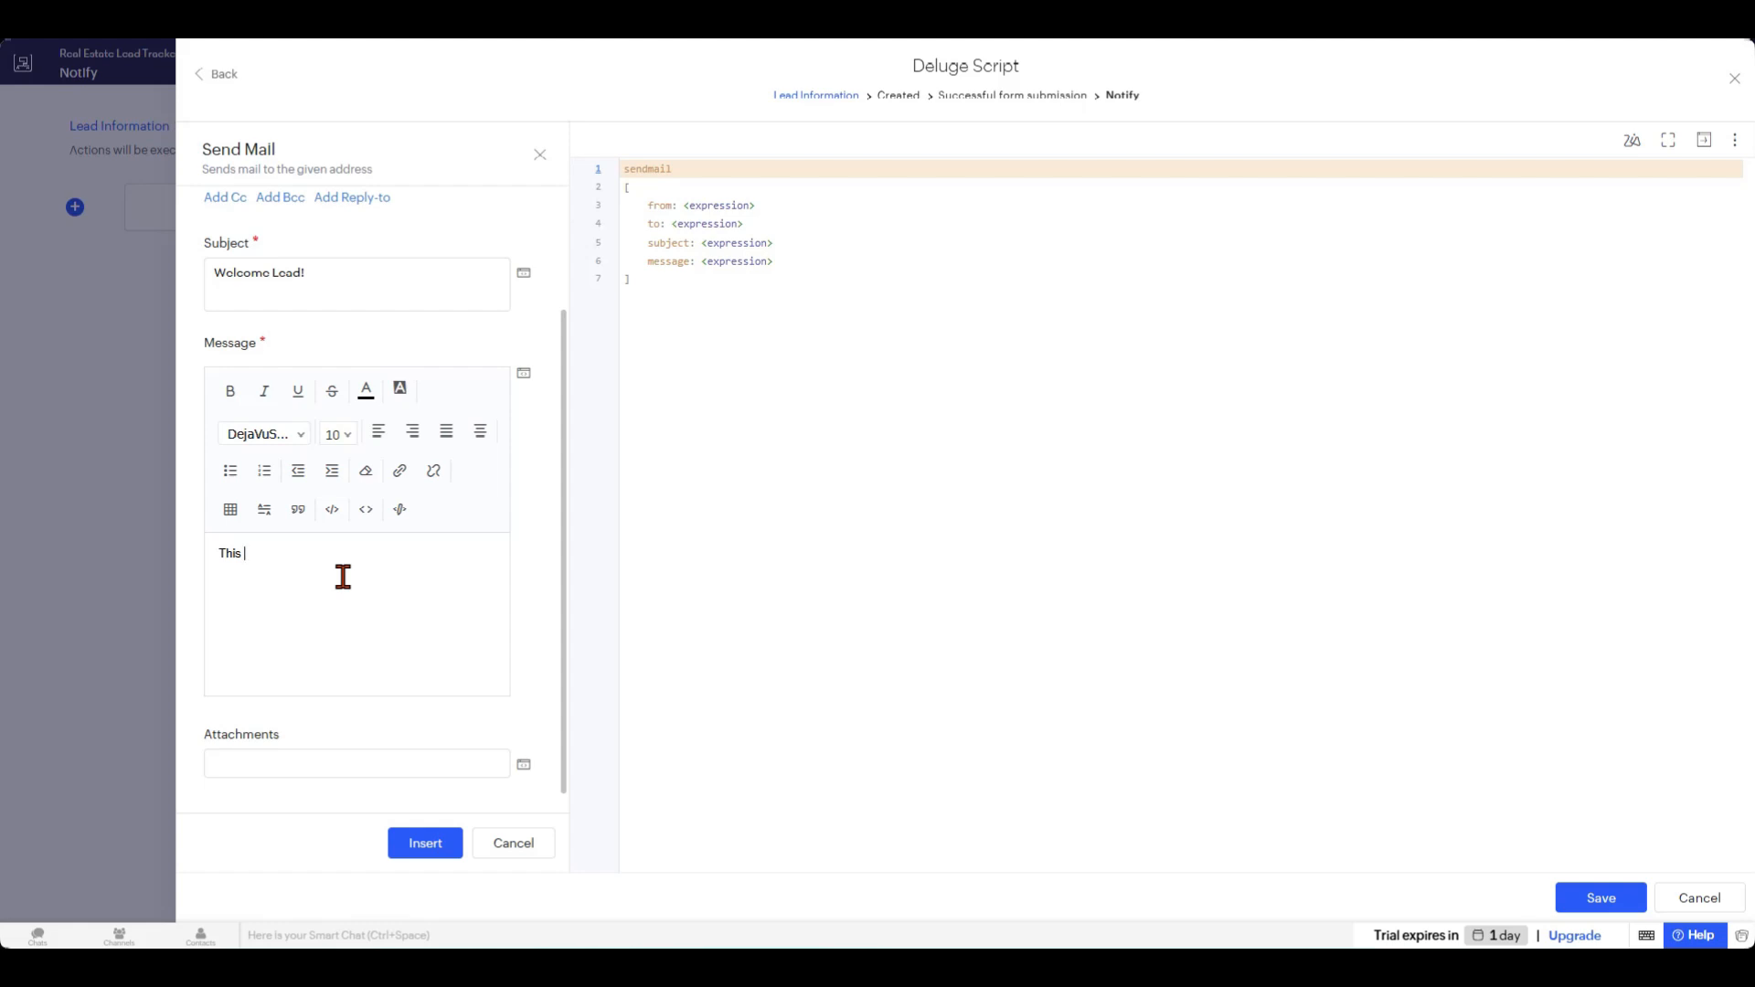
pyautogui.write('a welcome message!')
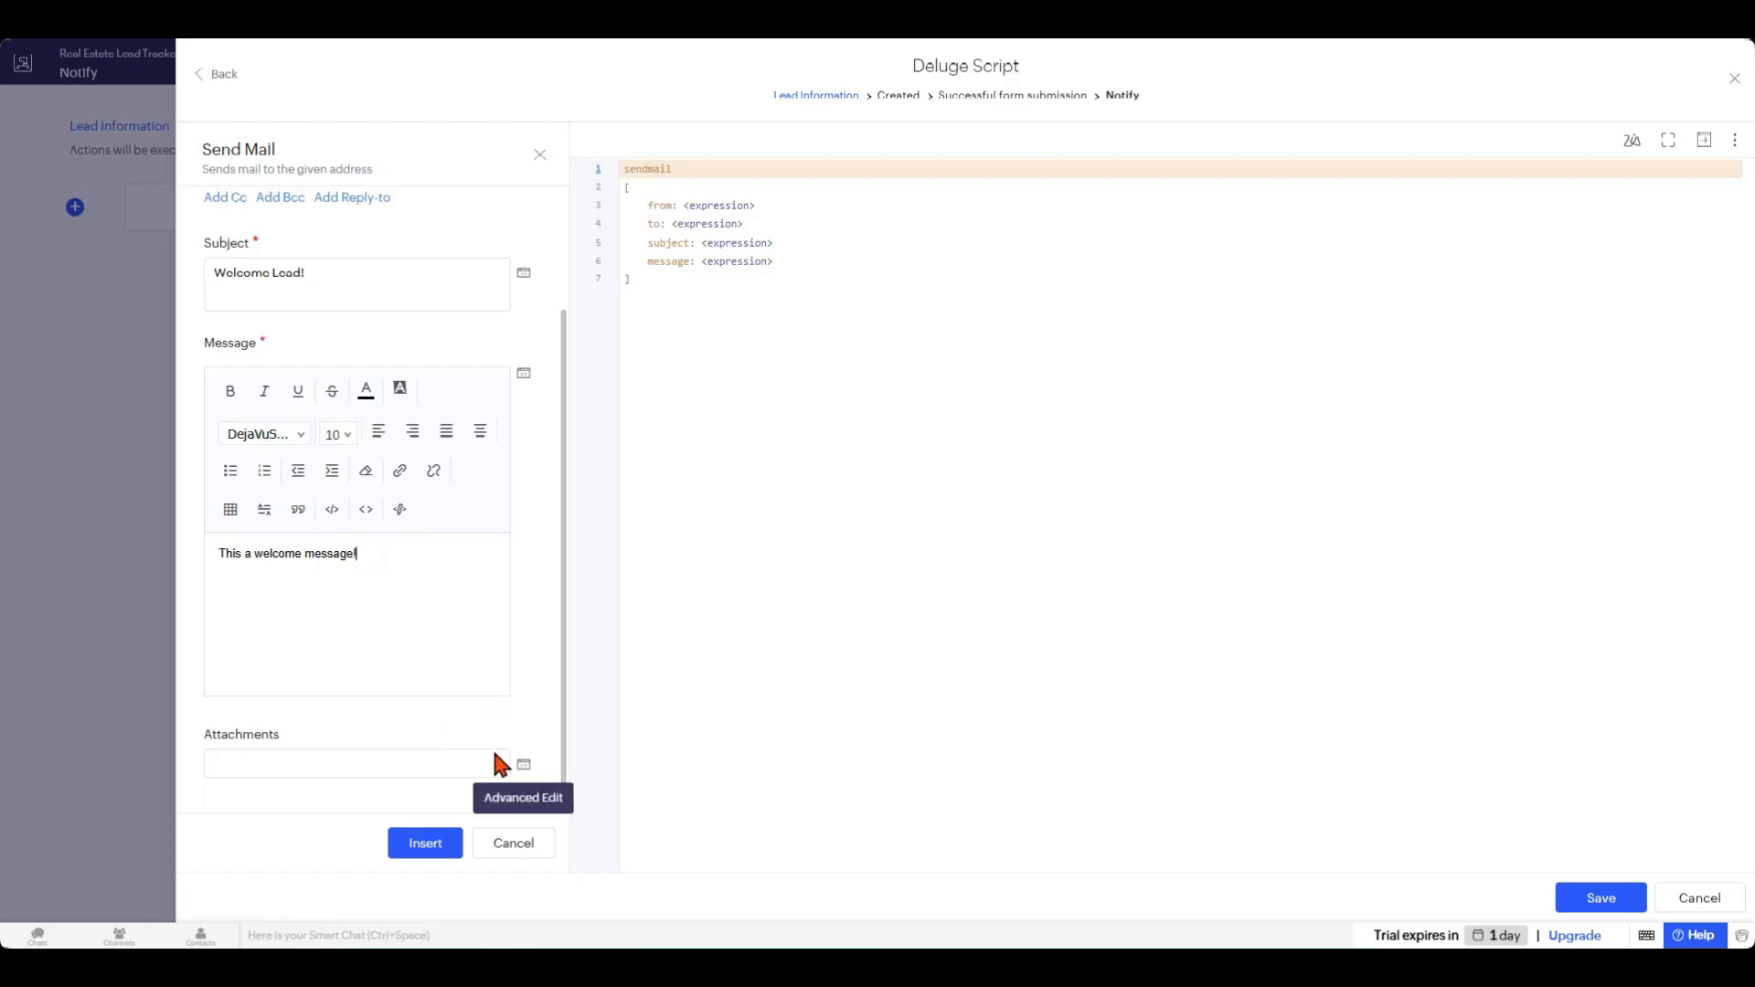
pyautogui.click(422, 846)
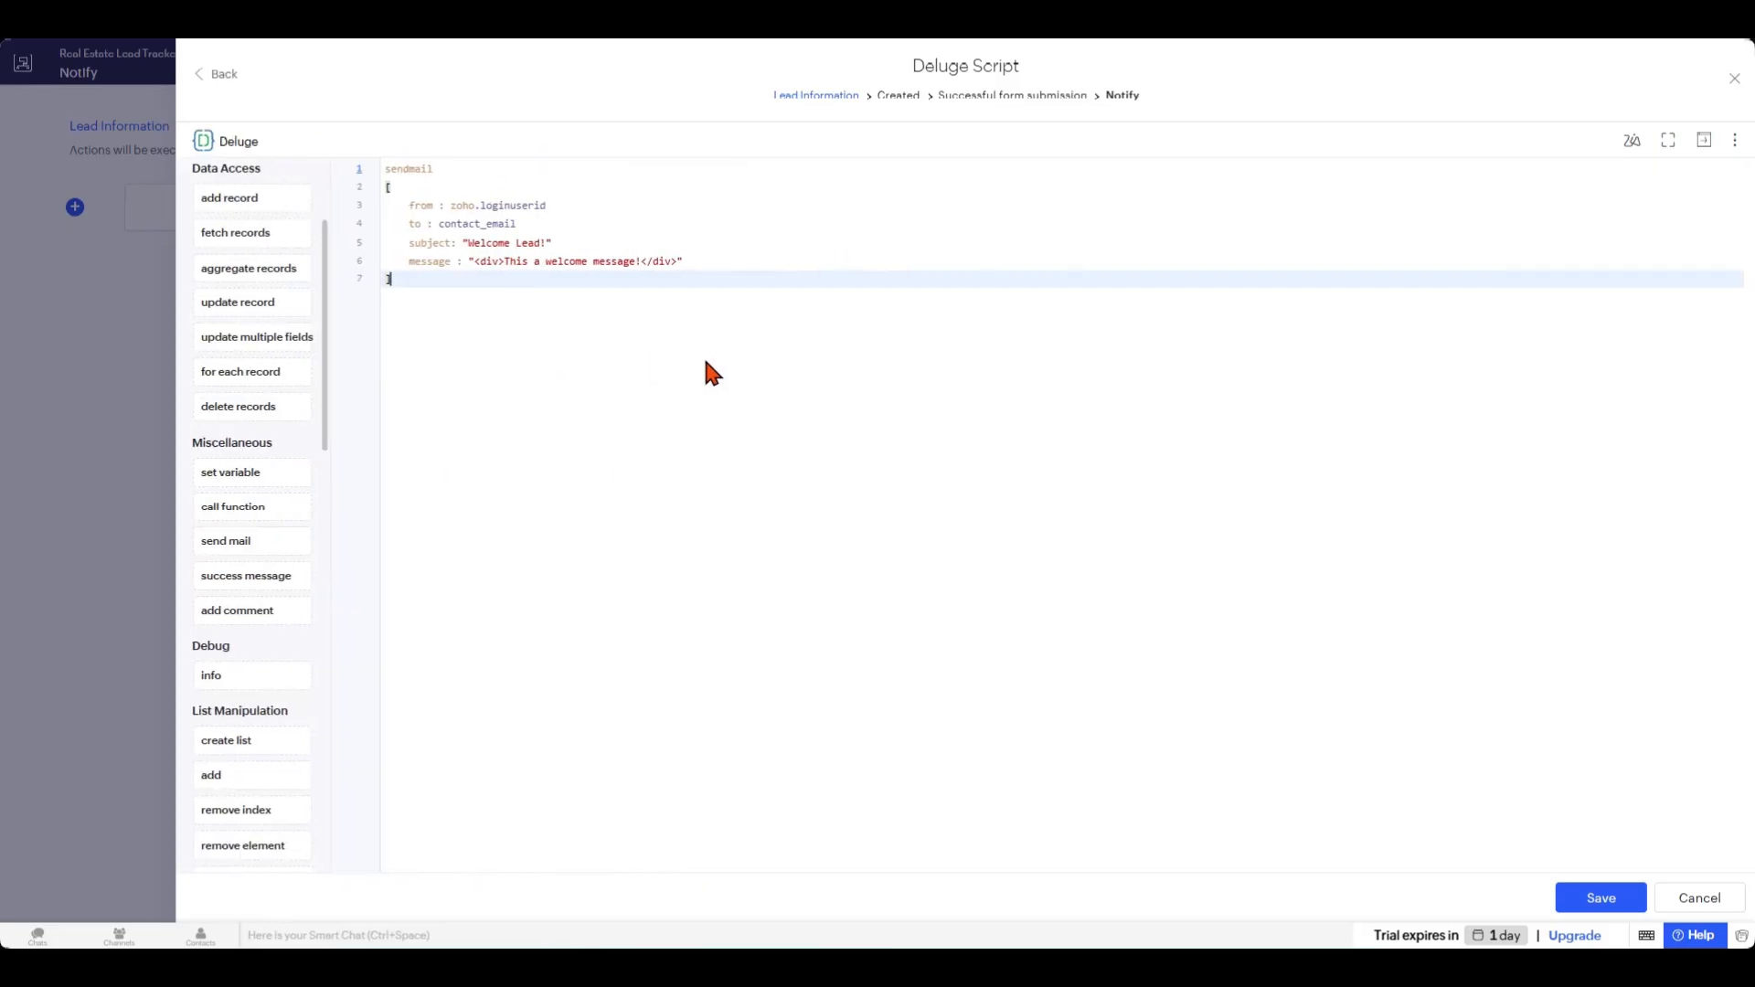
pyautogui.scroll(2, 218, 341)
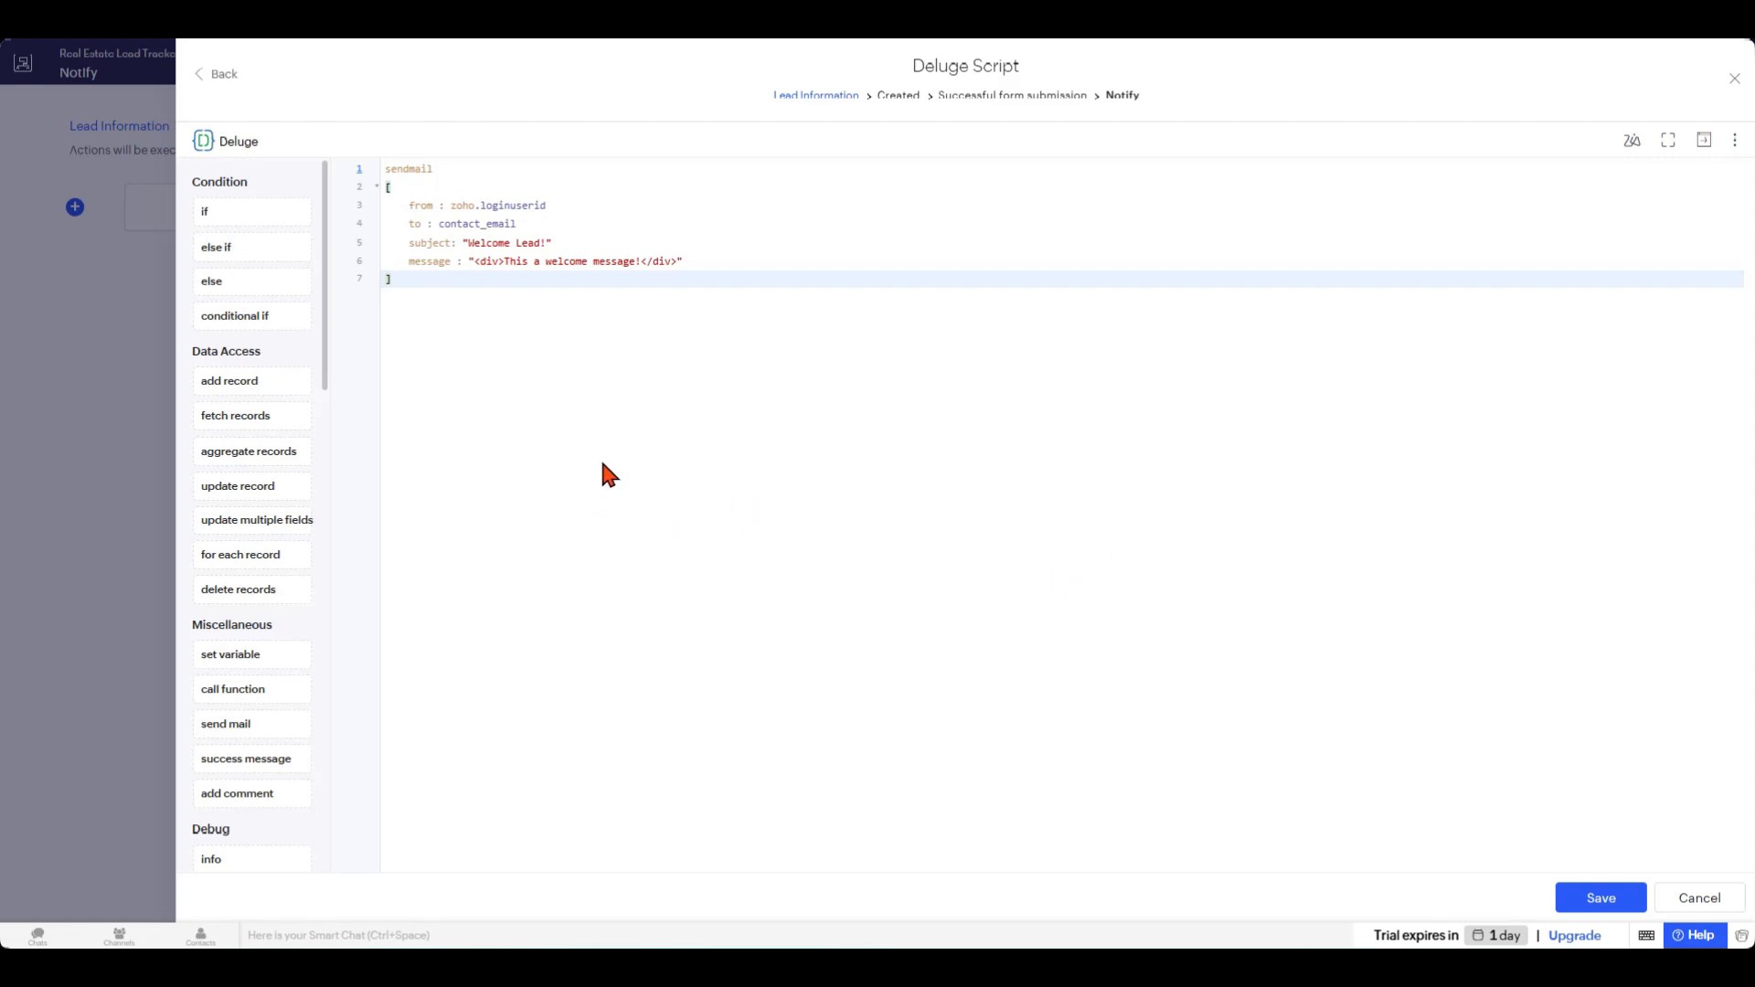
pyautogui.moveTo(391, 168); pyautogui.dragTo(509, 341)
pyautogui.click(494, 366)
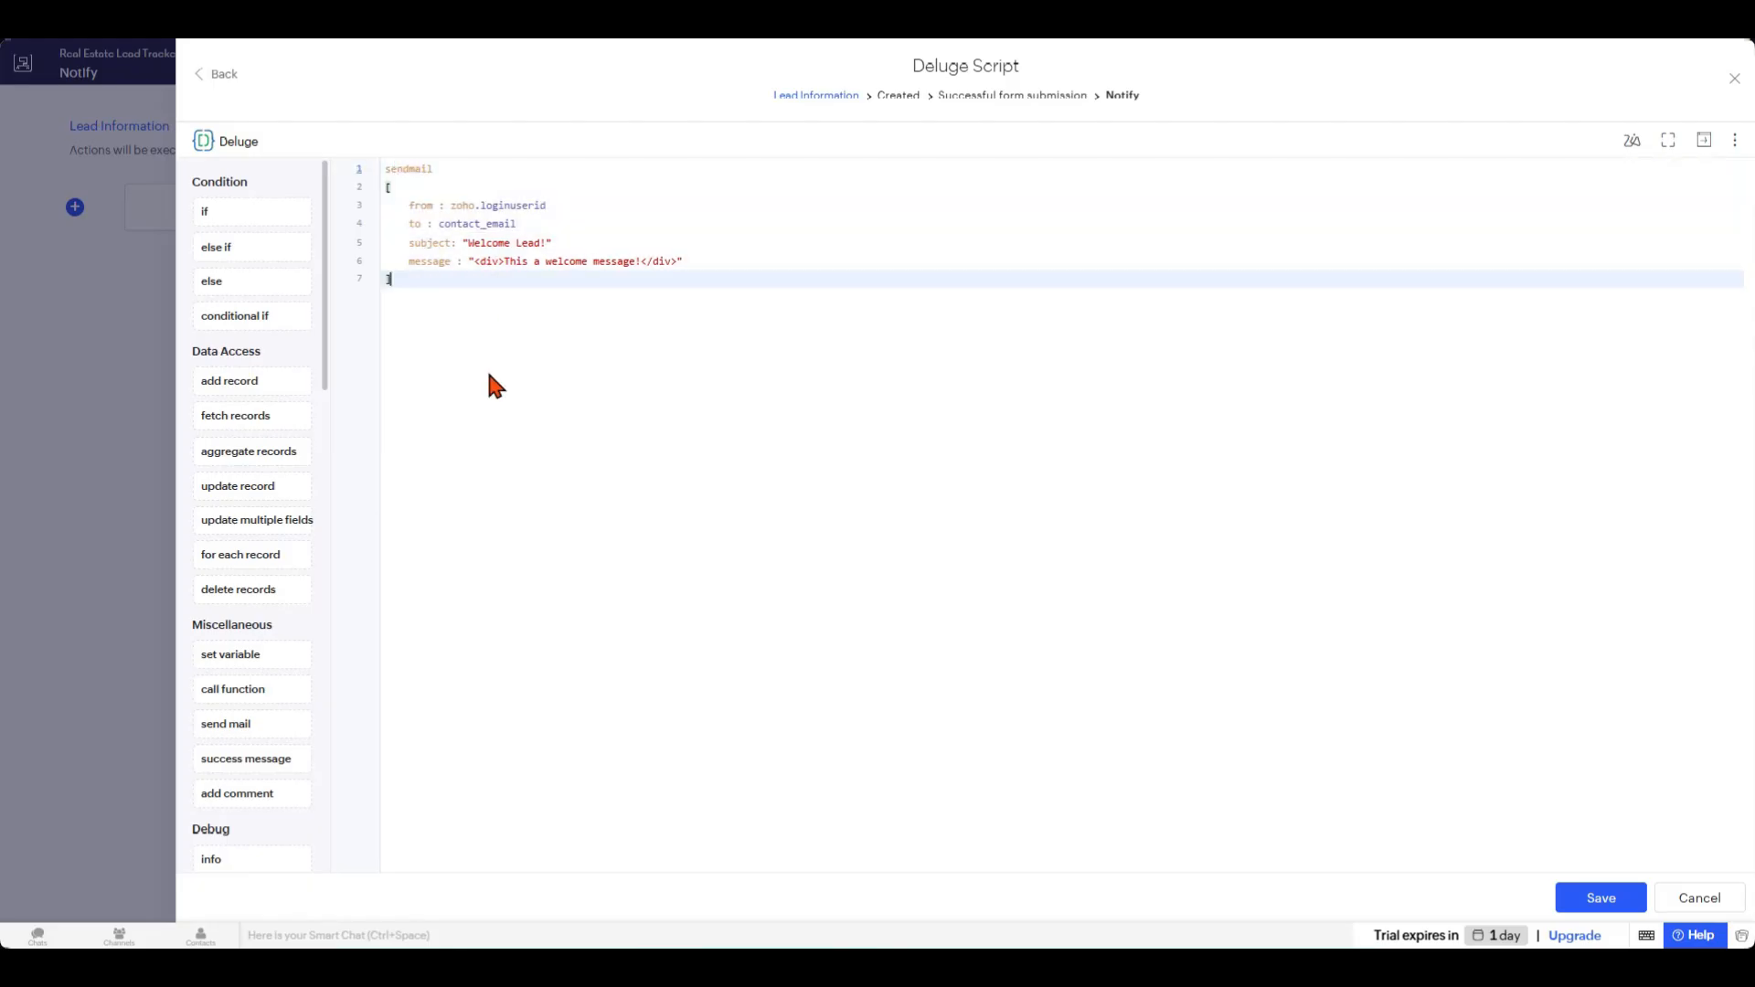